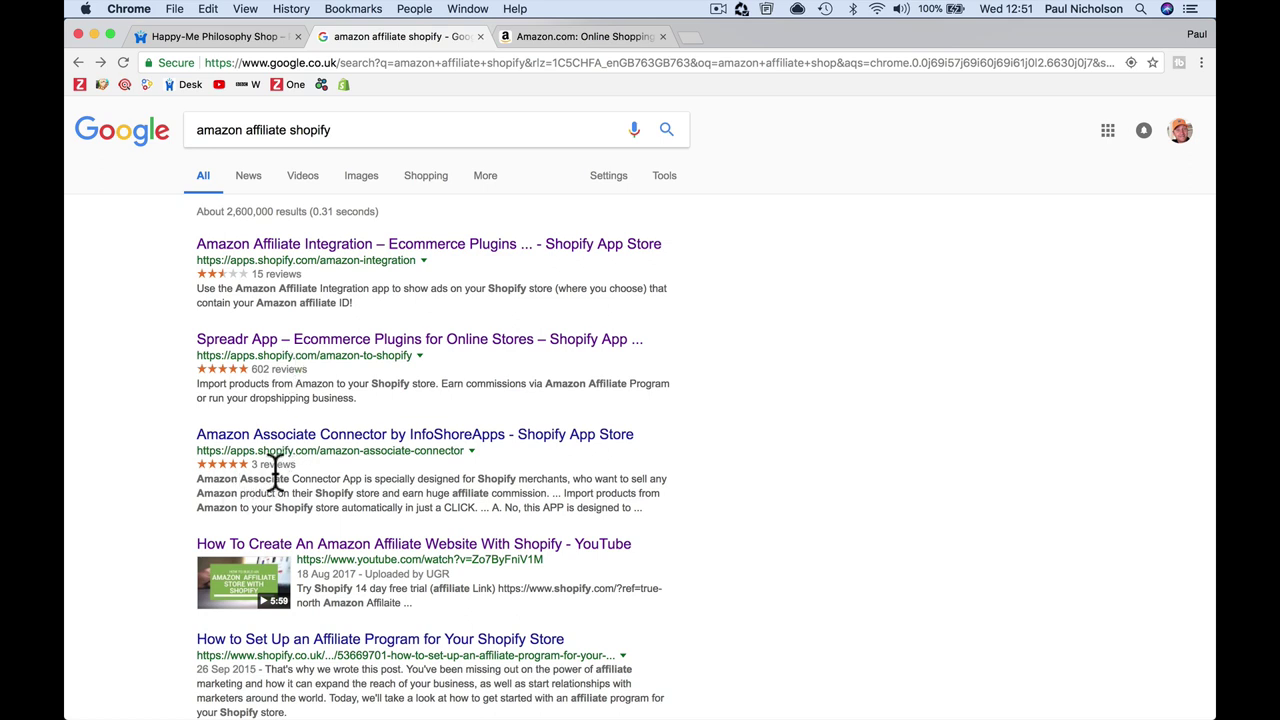
# Install the Spreadr App from its Shopify App Store listing and approve its $5 monthly charge with the 7-day free trial
pyautogui.click(381, 343)
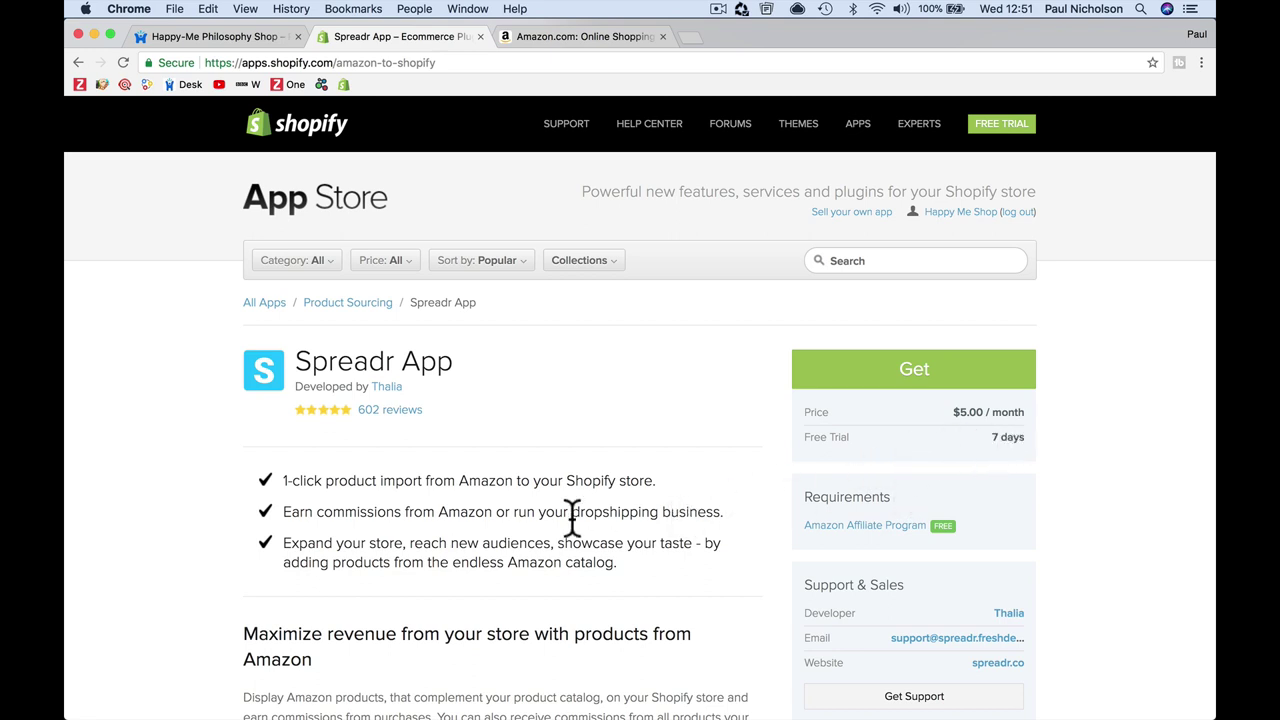
pyautogui.scroll(-3, 572, 515)
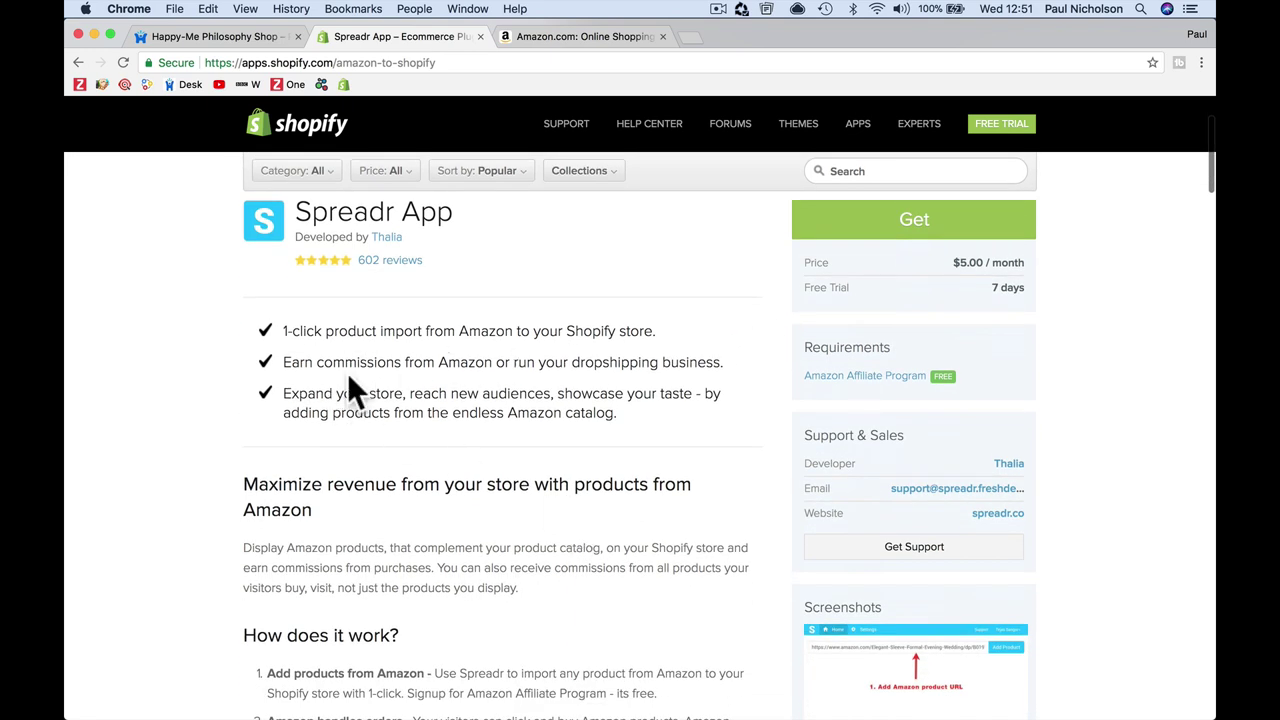
pyautogui.scroll(-10, 548, 422)
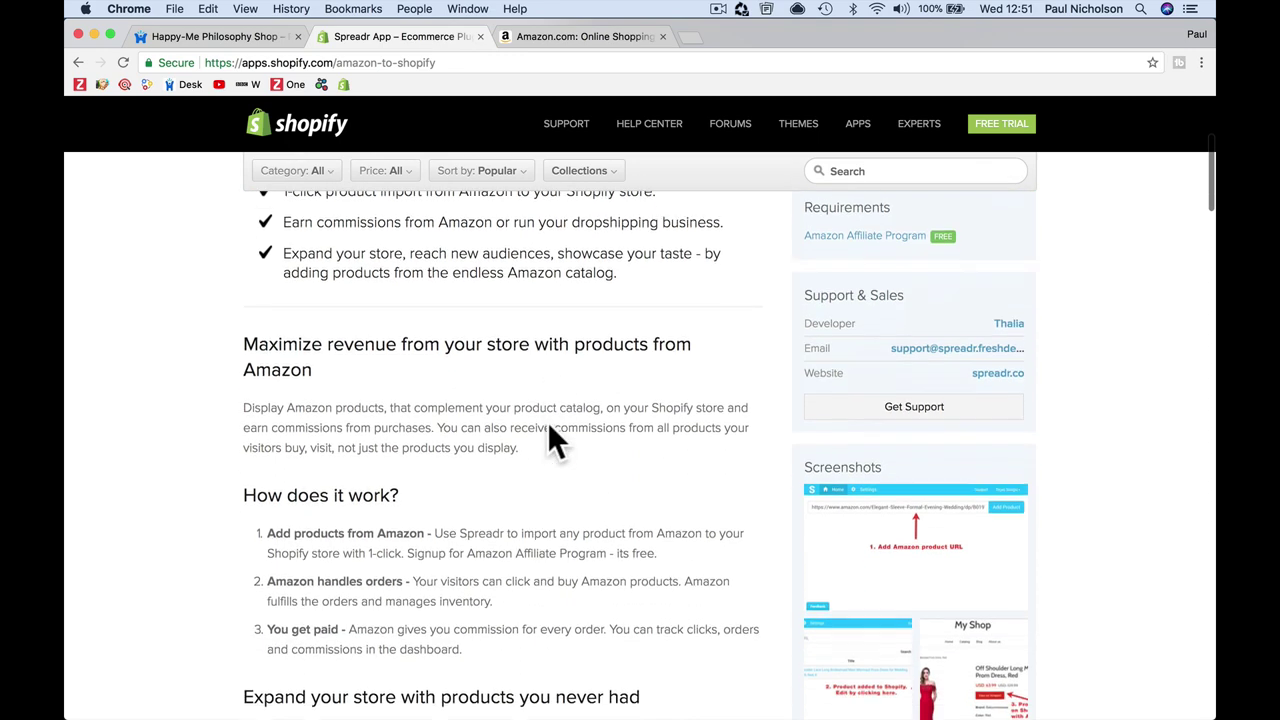
pyautogui.scroll(-2, 548, 422)
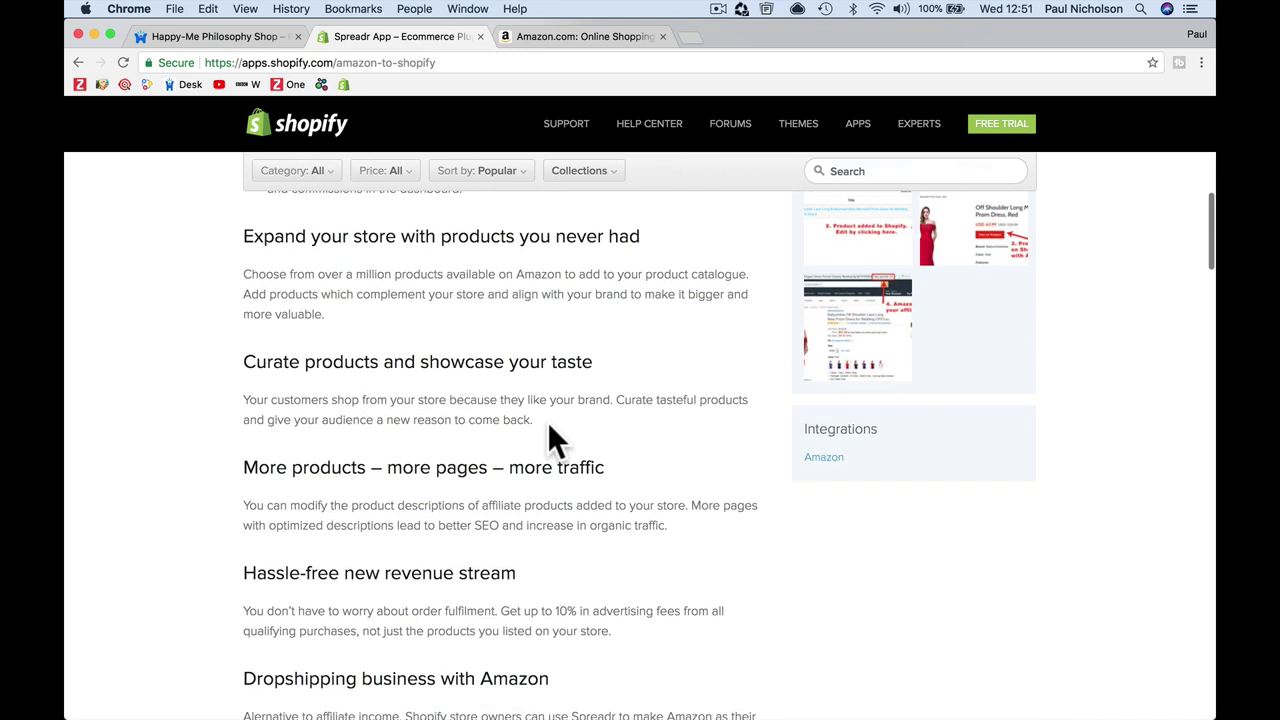
pyautogui.scroll(10, 548, 422)
pyautogui.scroll(5, 547, 422)
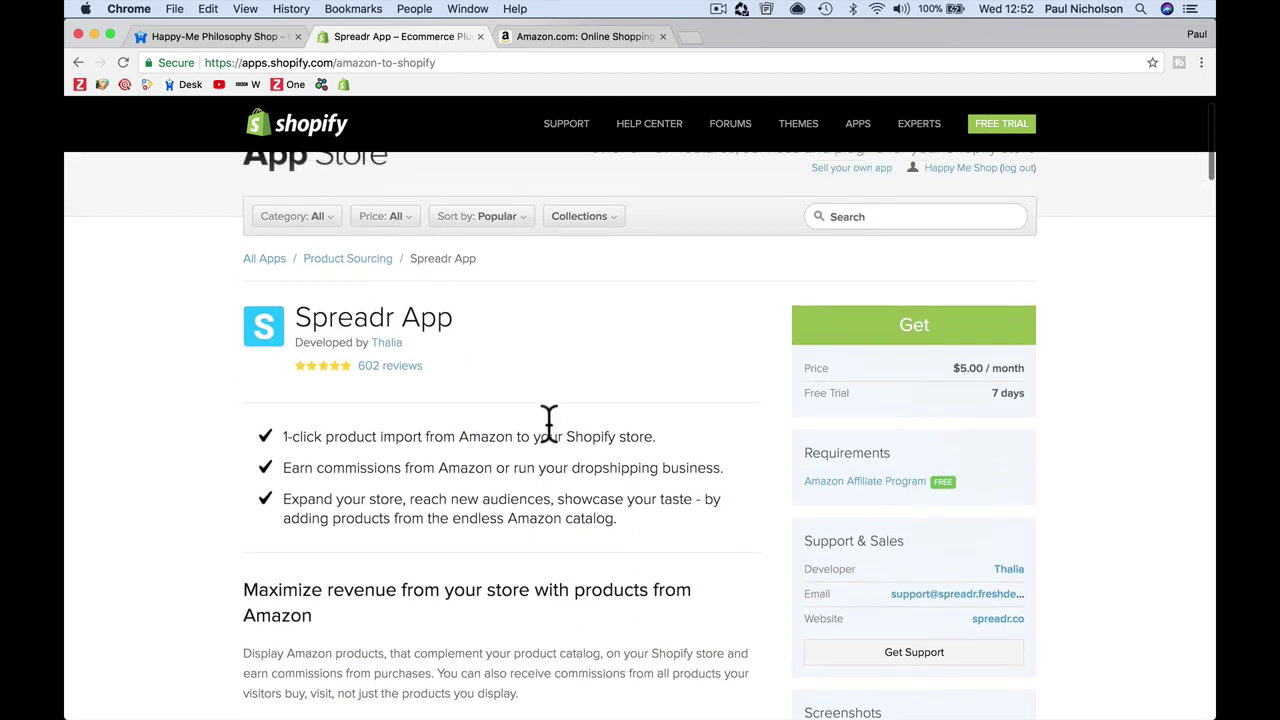
pyautogui.click(868, 370)
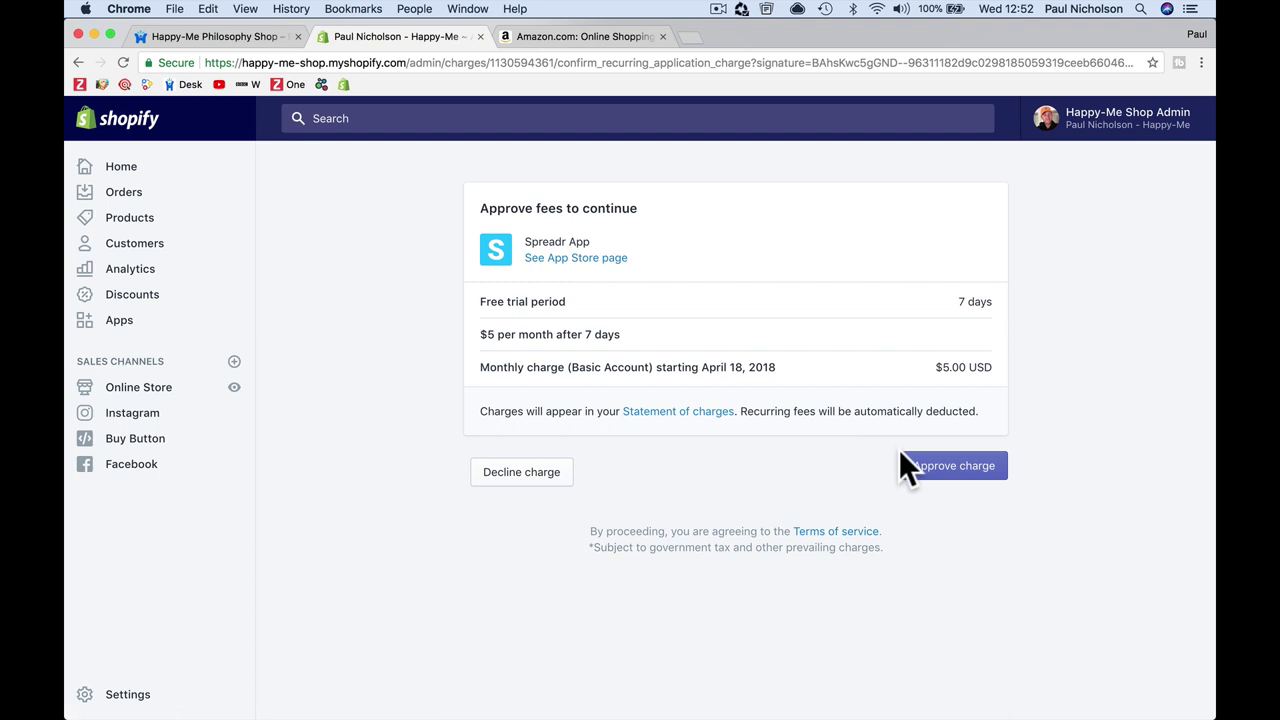
pyautogui.click(914, 470)
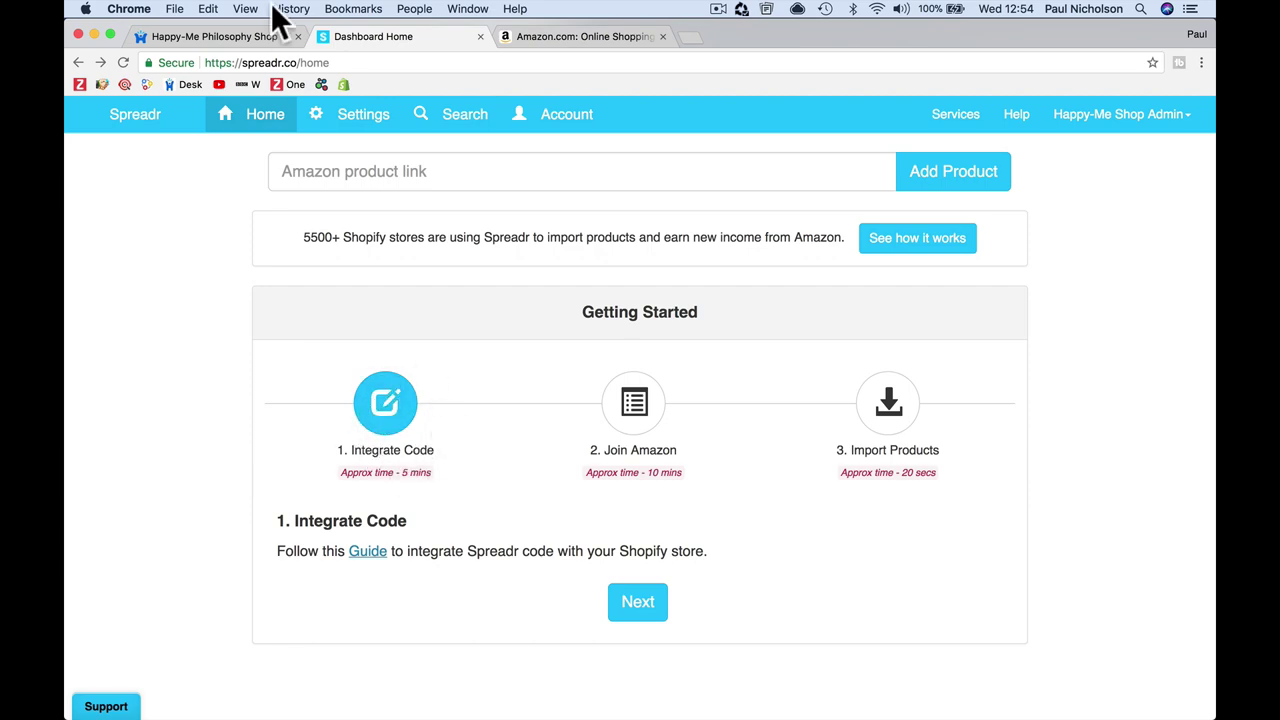
# Switch to the storefront and view the product page of the Germany Retro Football Fan Unique Sheep T-shirt
pyautogui.click(234, 36)
pyautogui.scroll(-5, 512, 500)
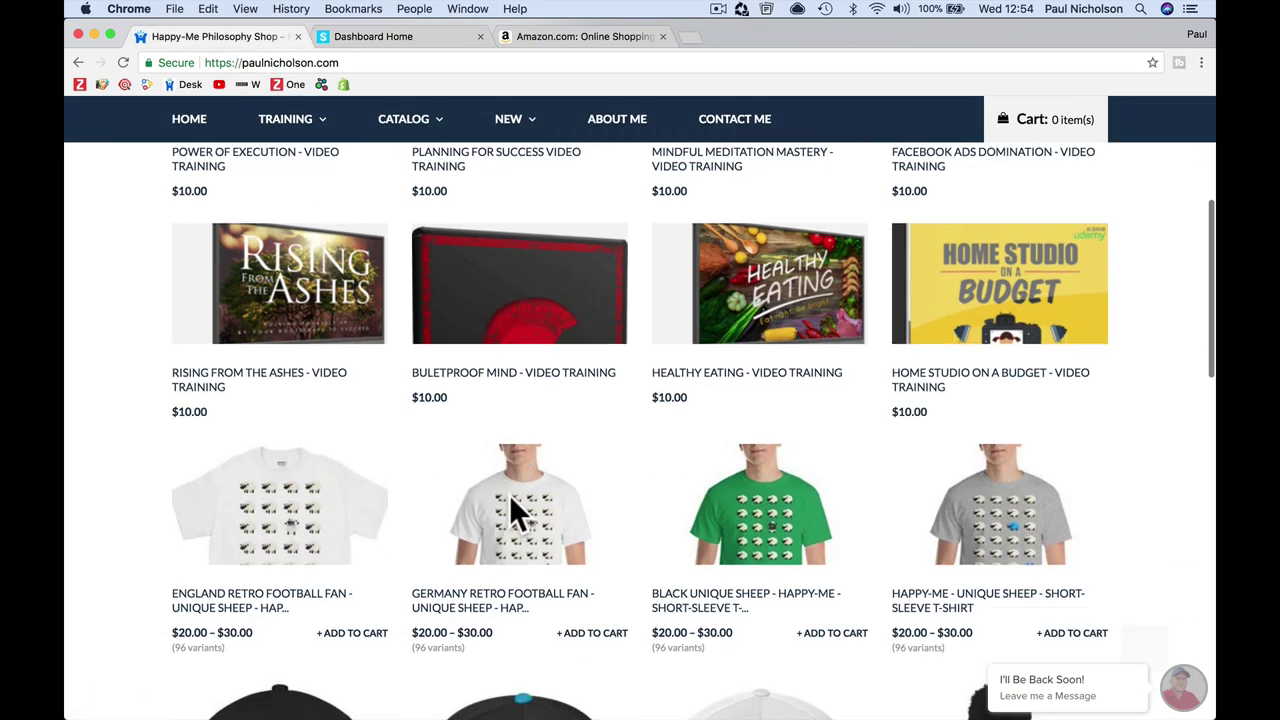
pyautogui.click(492, 340)
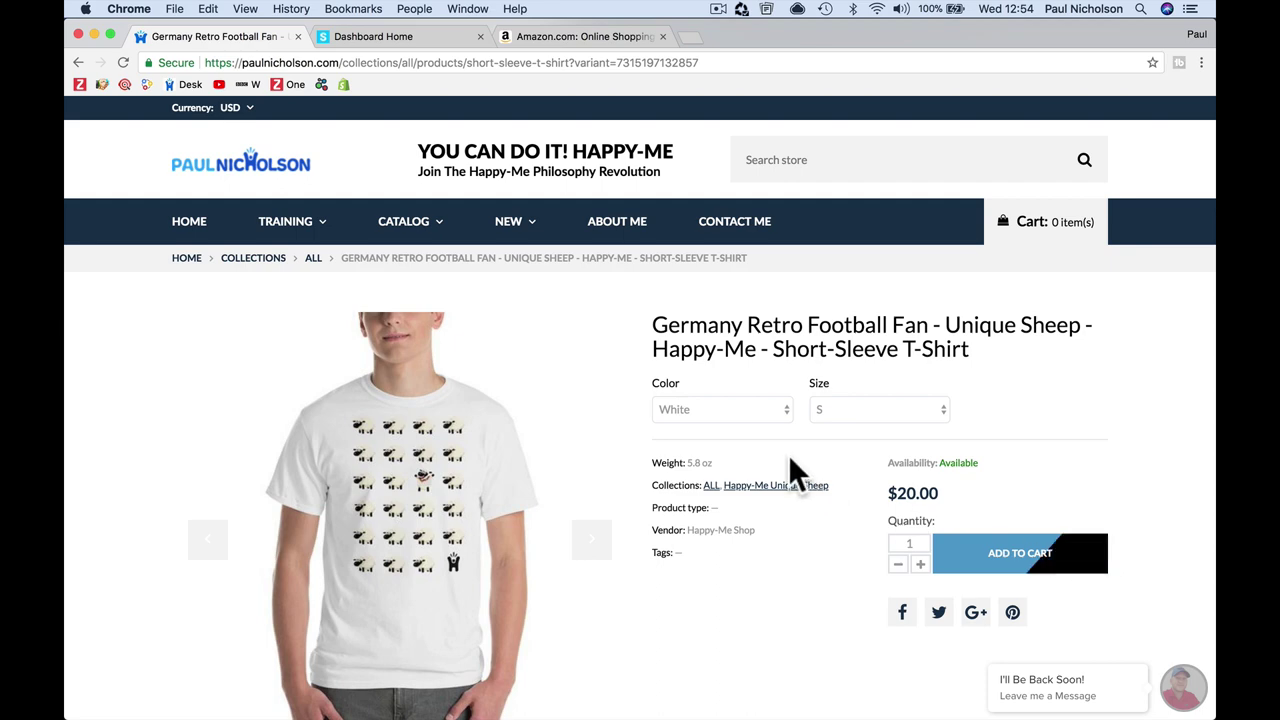
# Open the code integration guide from the Spreadr dashboard and read through its theme file, add-to-cart and include code instructions
pyautogui.click(408, 36)
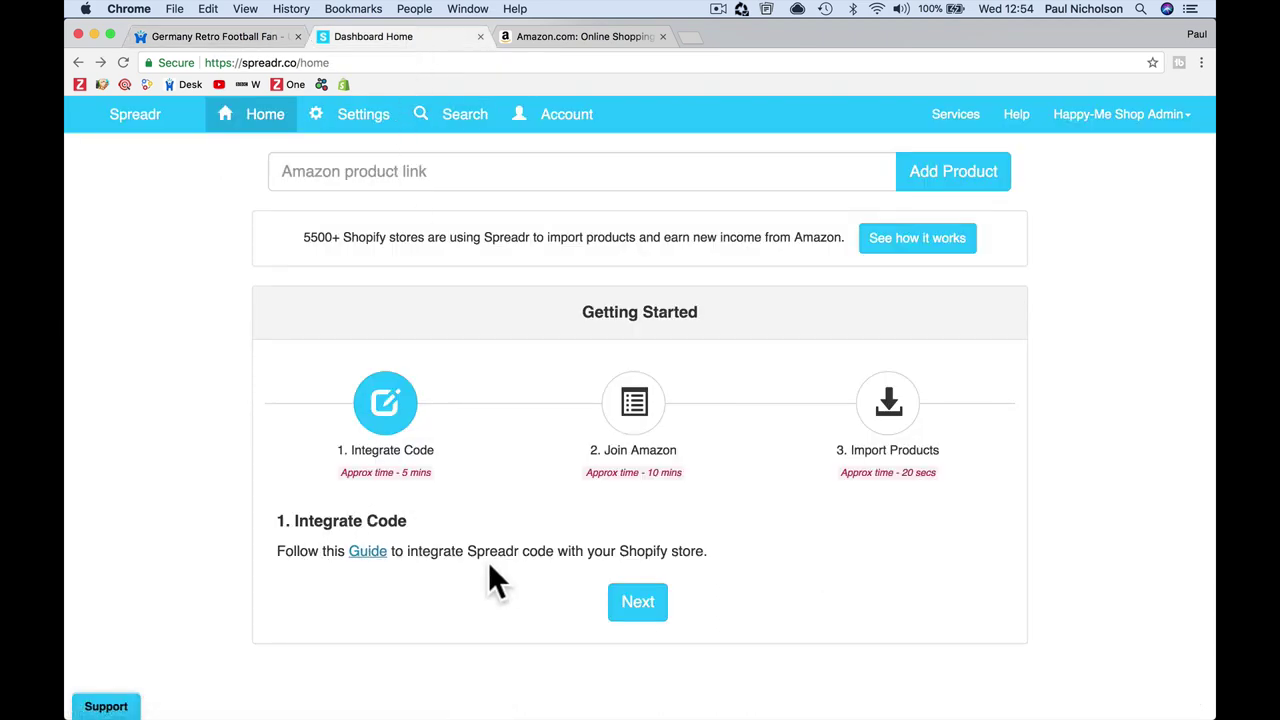
pyautogui.click(366, 551)
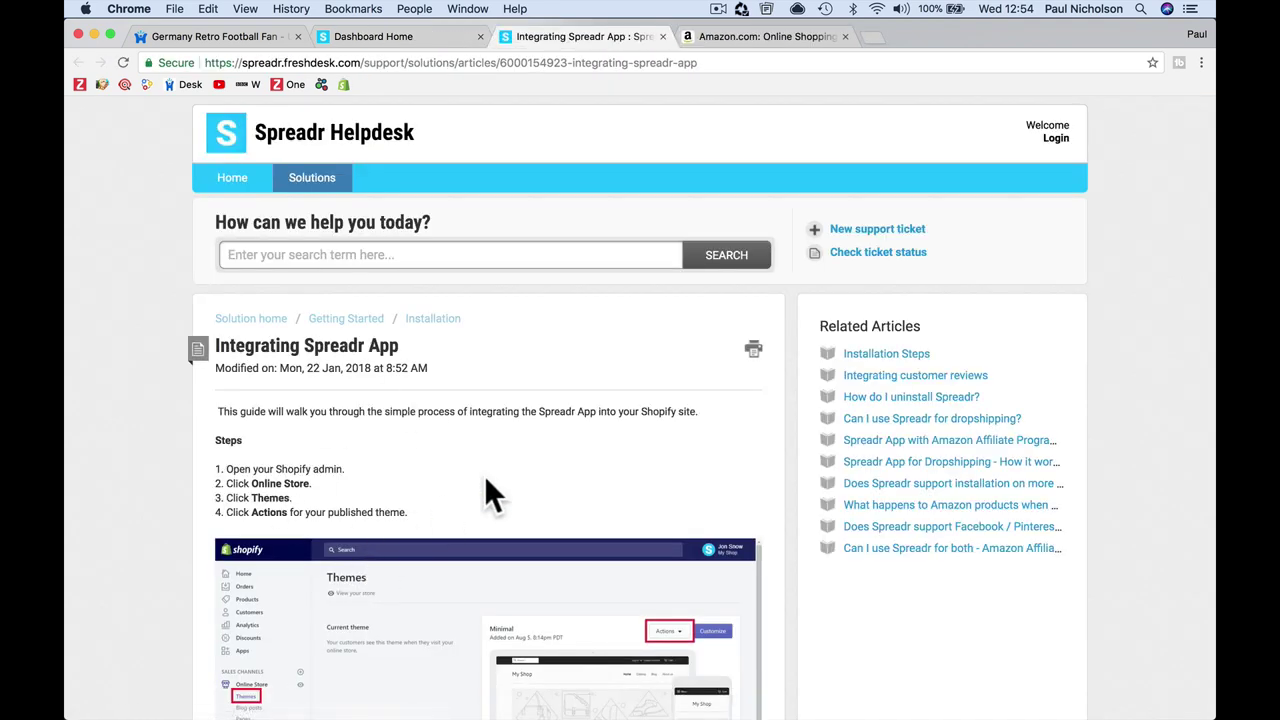
pyautogui.scroll(-3, 484, 475)
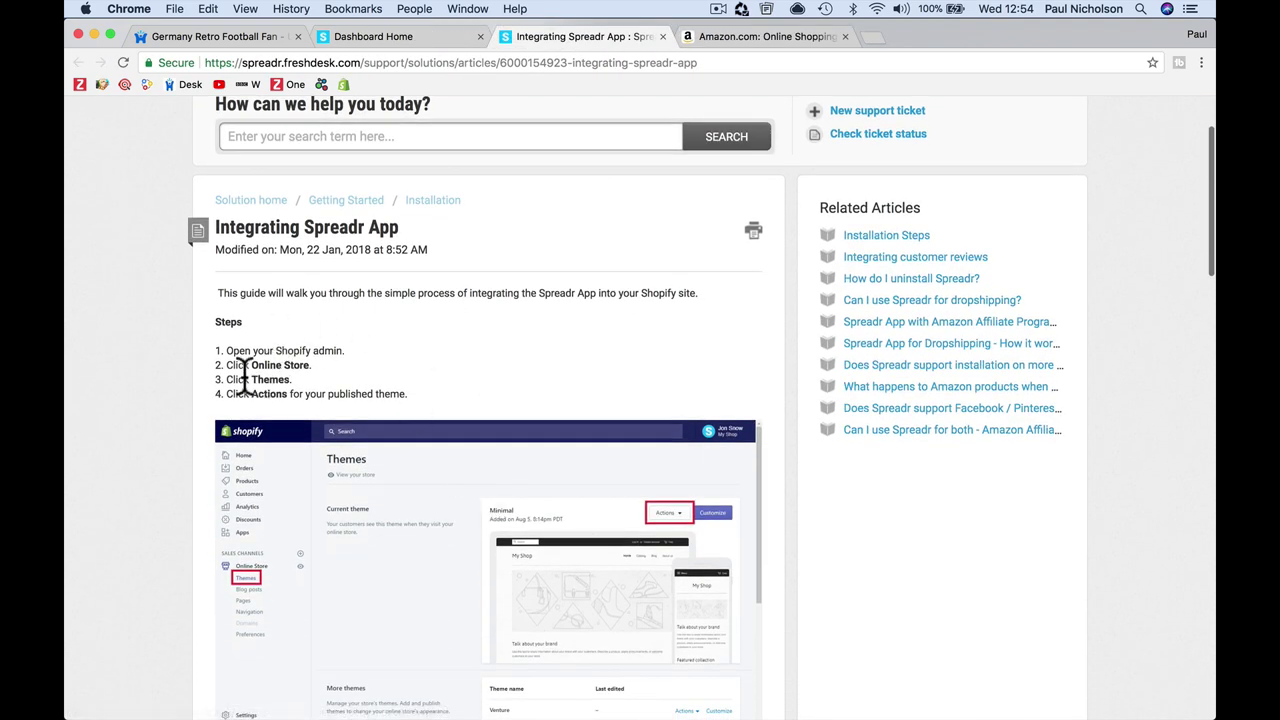
pyautogui.scroll(-10, 268, 388)
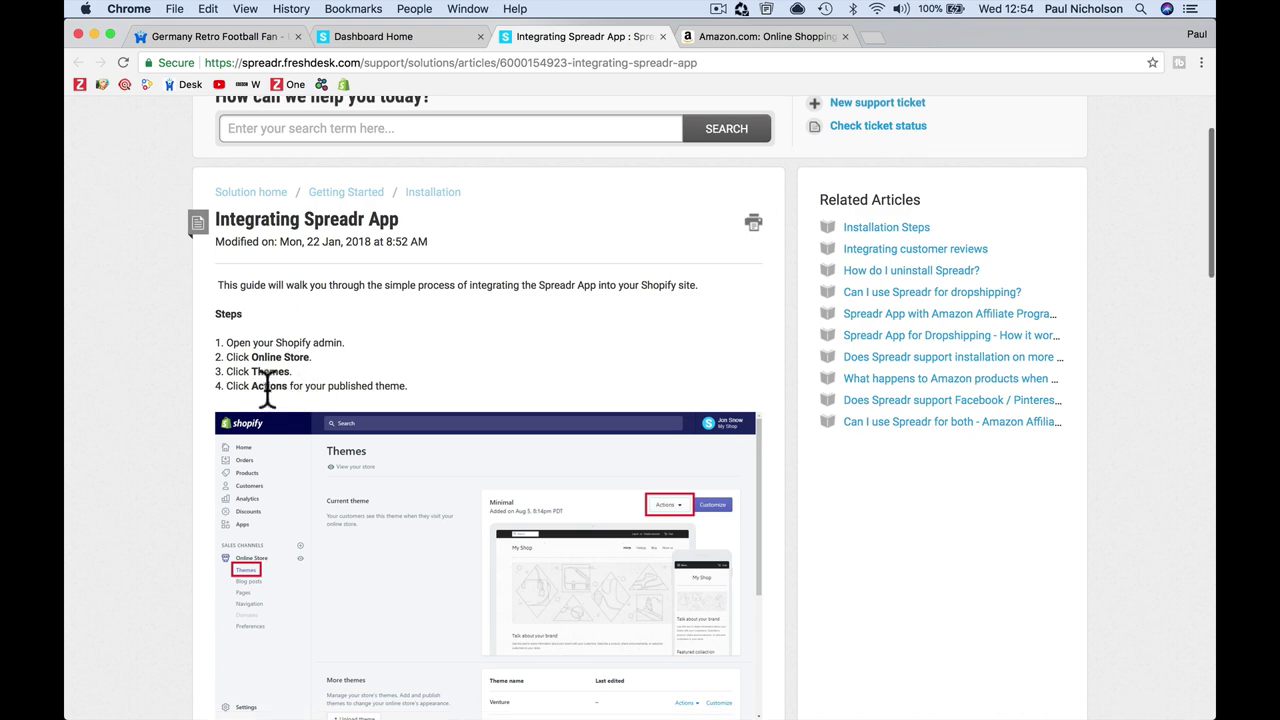
pyautogui.scroll(-8, 268, 388)
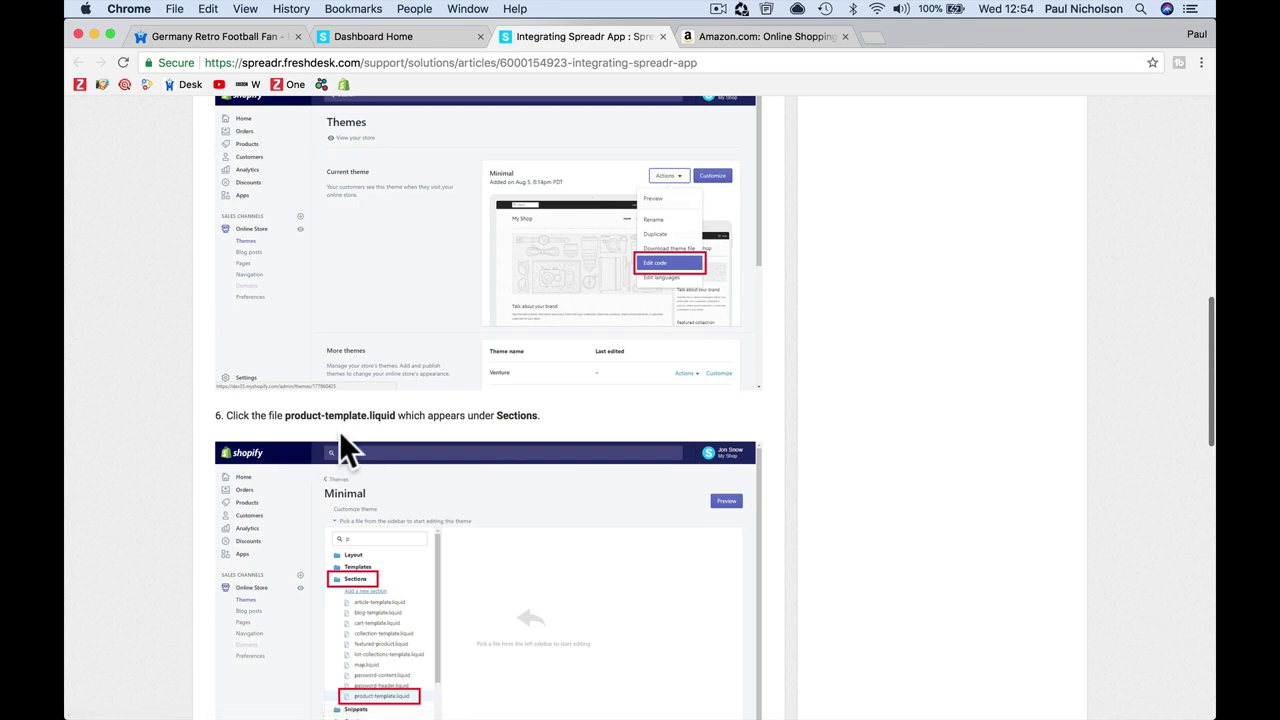
pyautogui.scroll(-6, 455, 437)
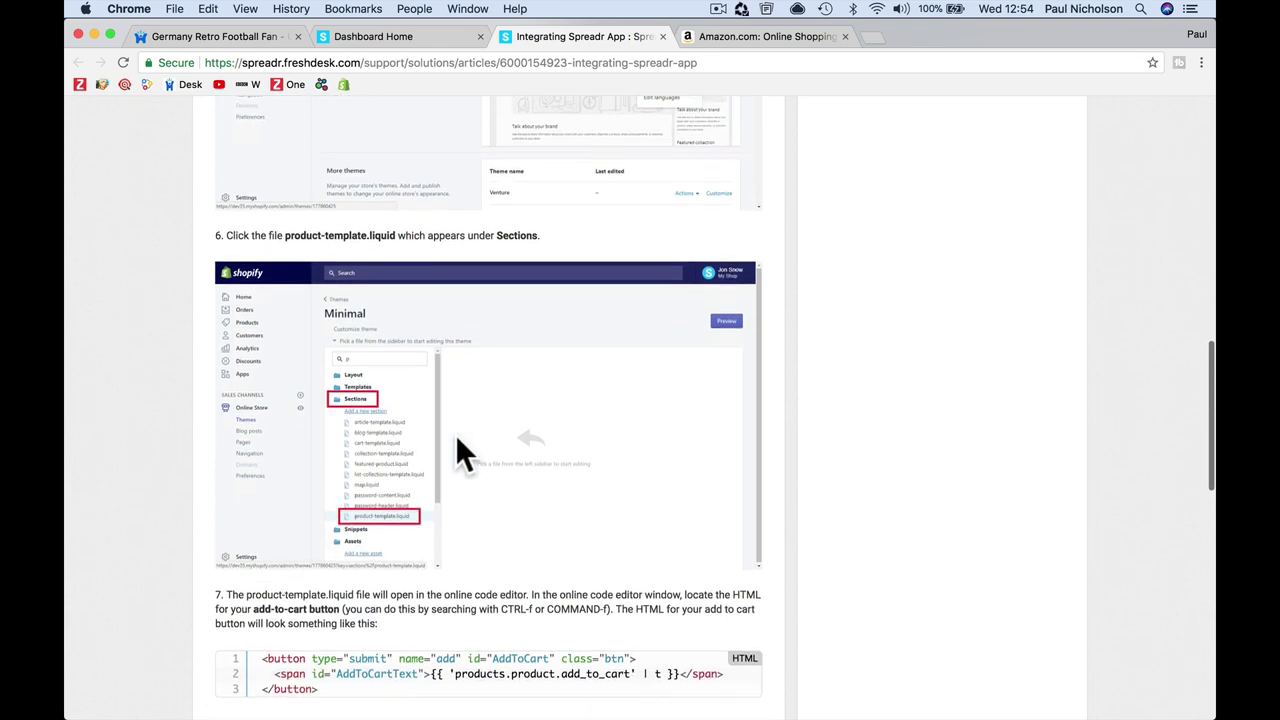
pyautogui.scroll(-5, 424, 483)
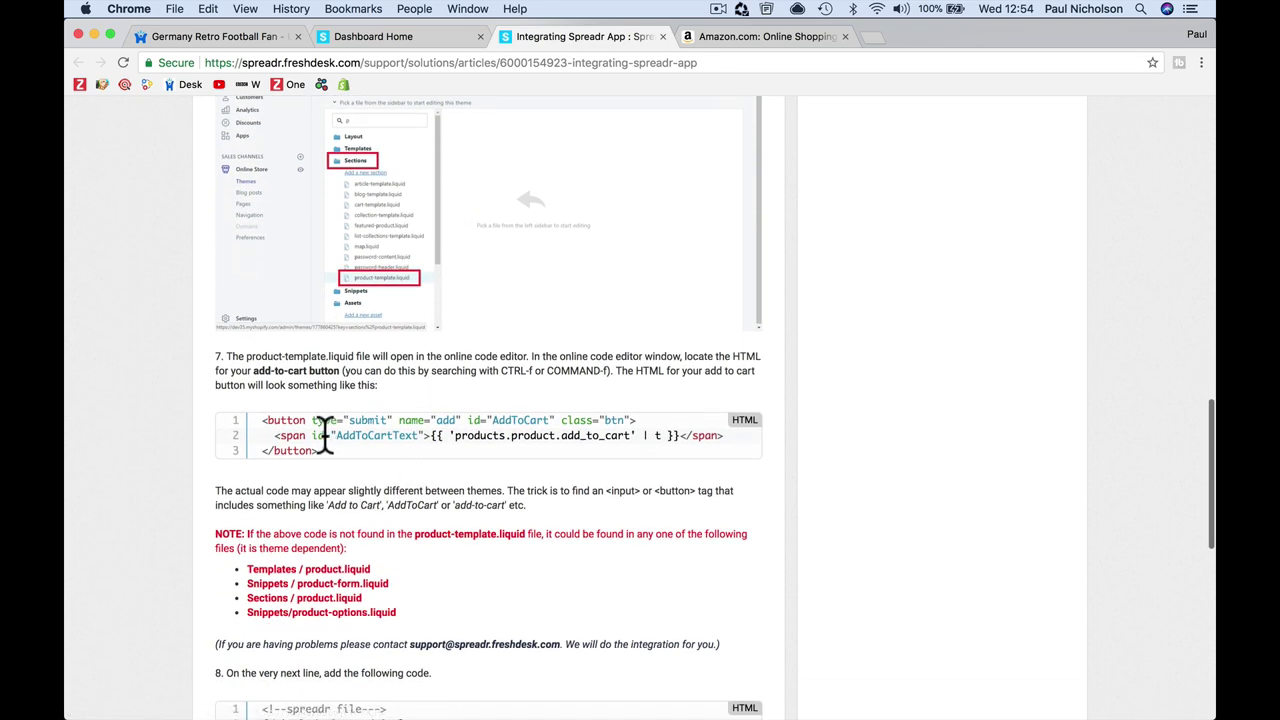
pyautogui.scroll(-3, 437, 486)
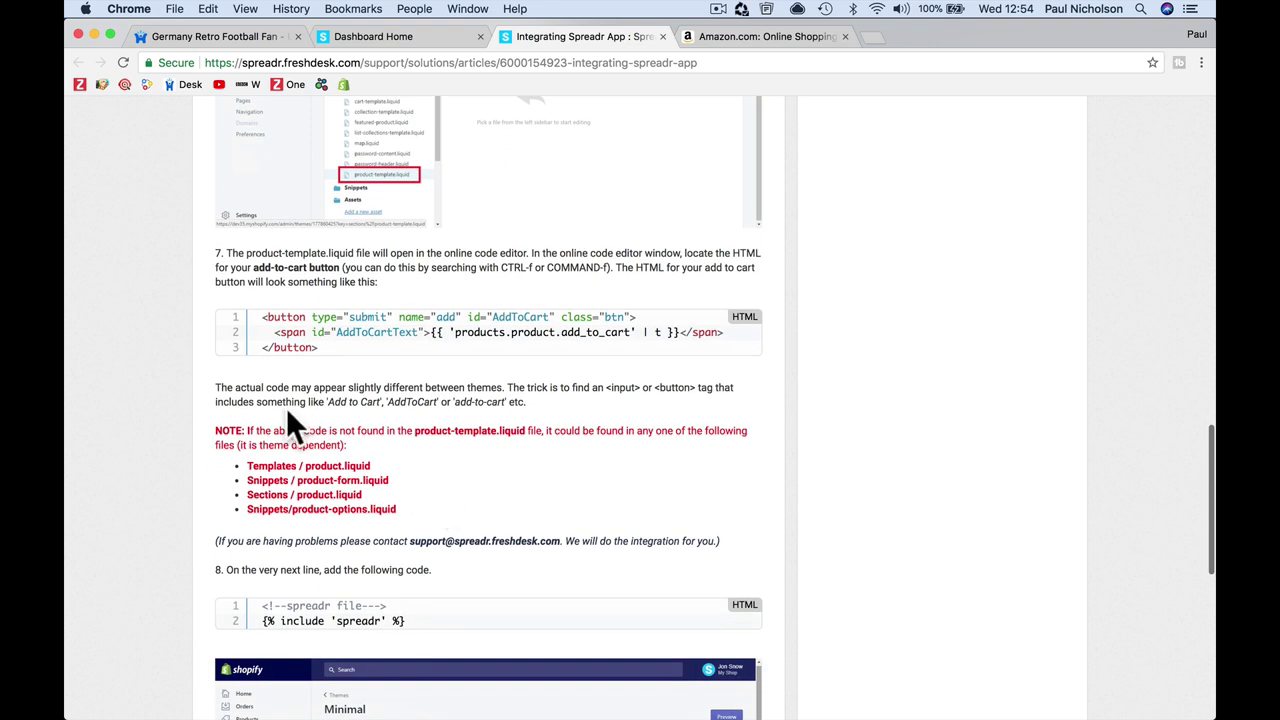
pyautogui.scroll(-2, 465, 497)
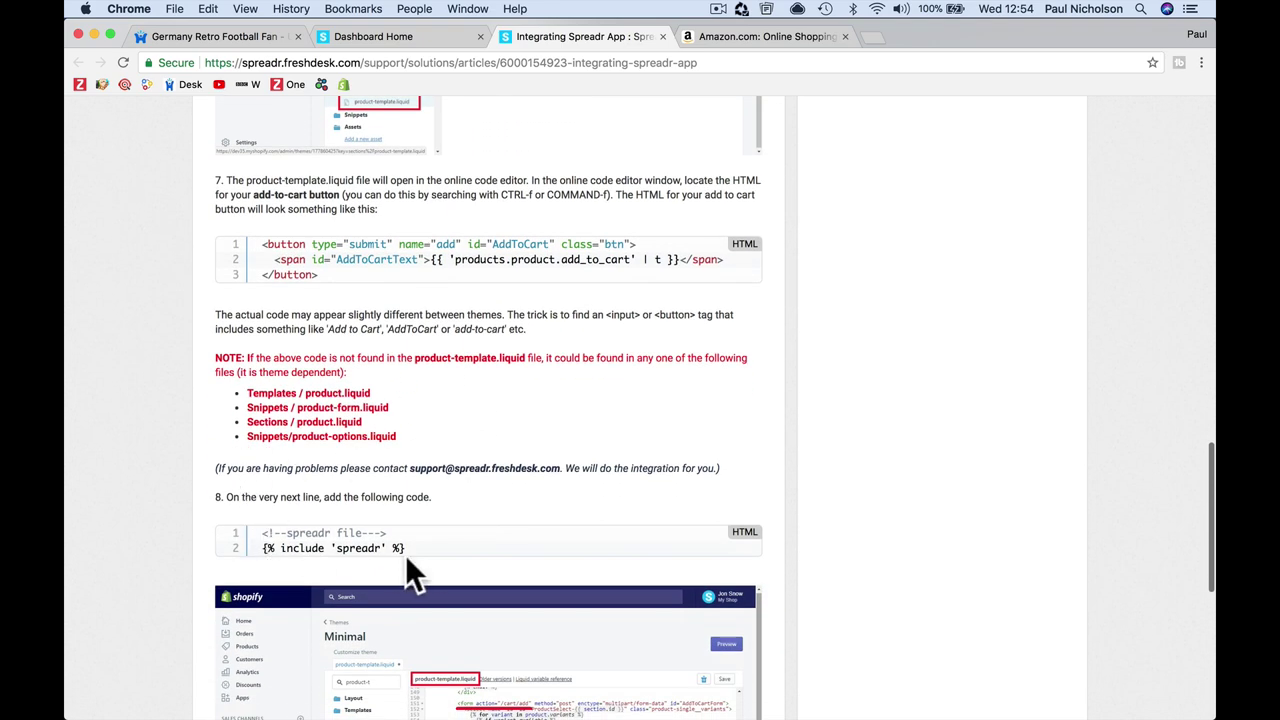
pyautogui.scroll(-7, 443, 510)
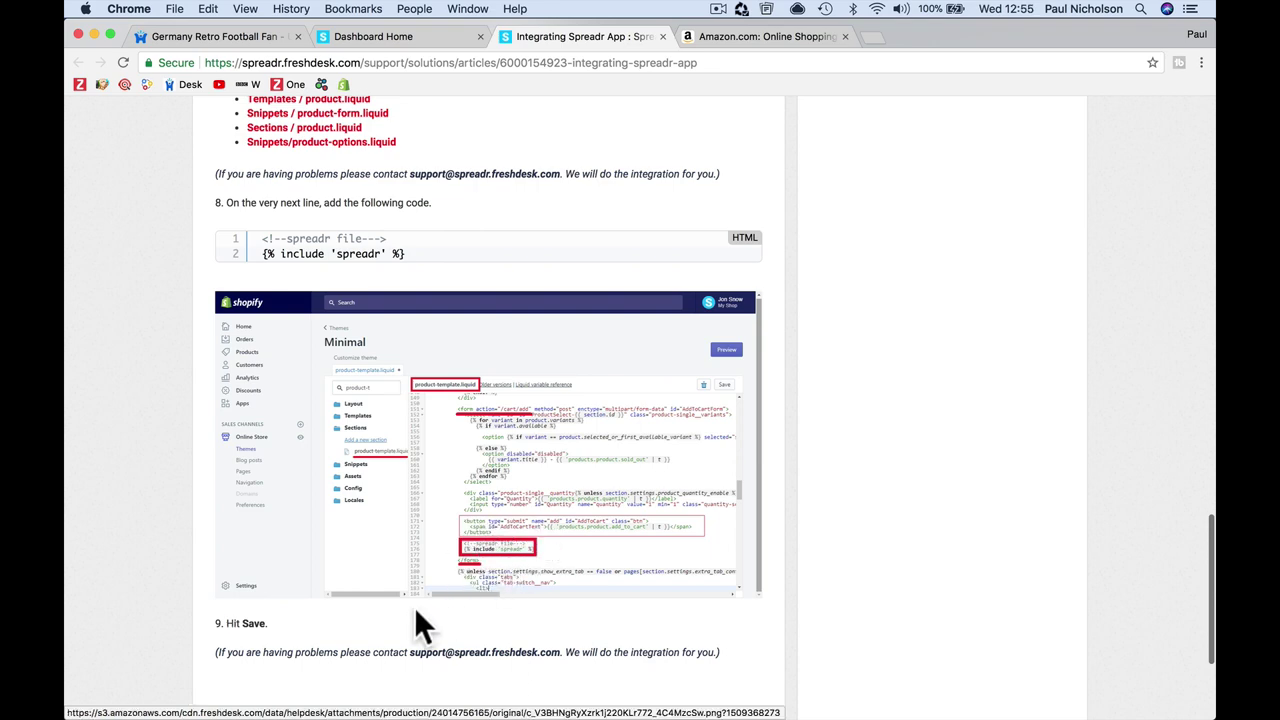
pyautogui.scroll(-2, 414, 607)
pyautogui.scroll(4, 366, 486)
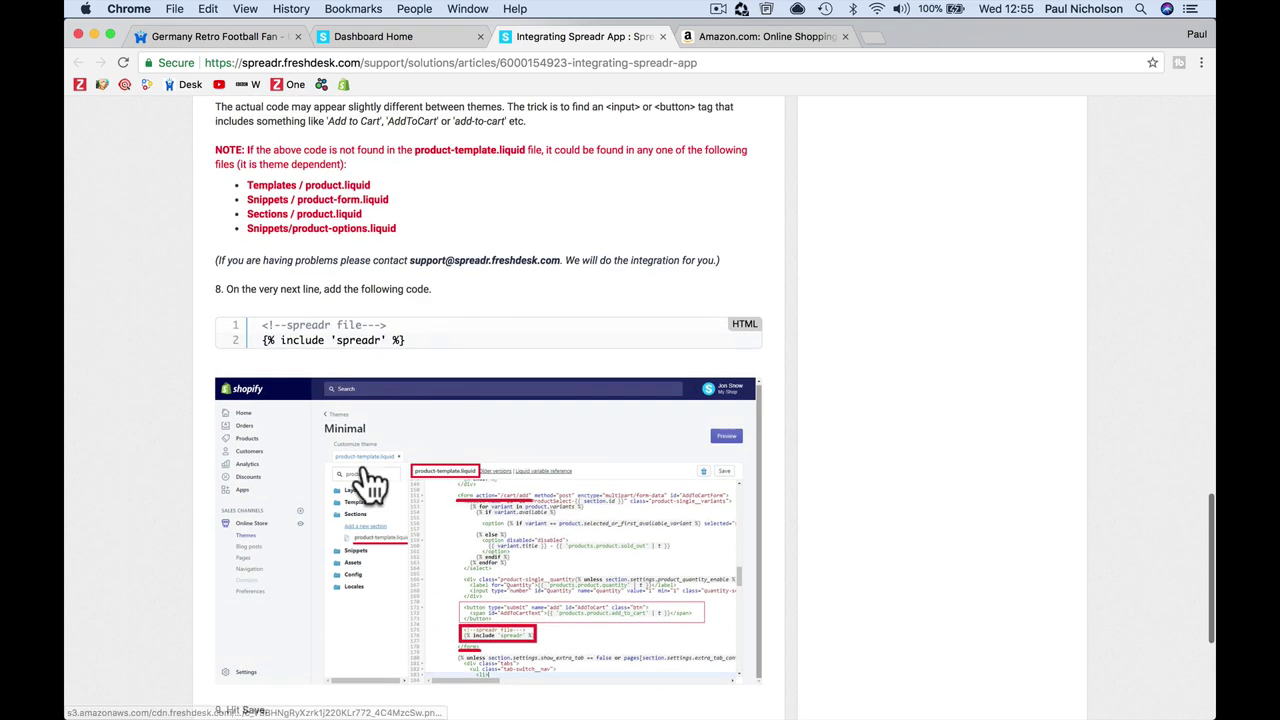
# Go to the Shopify admin by replacing the product path in the store's web address with /admin
pyautogui.click(255, 42)
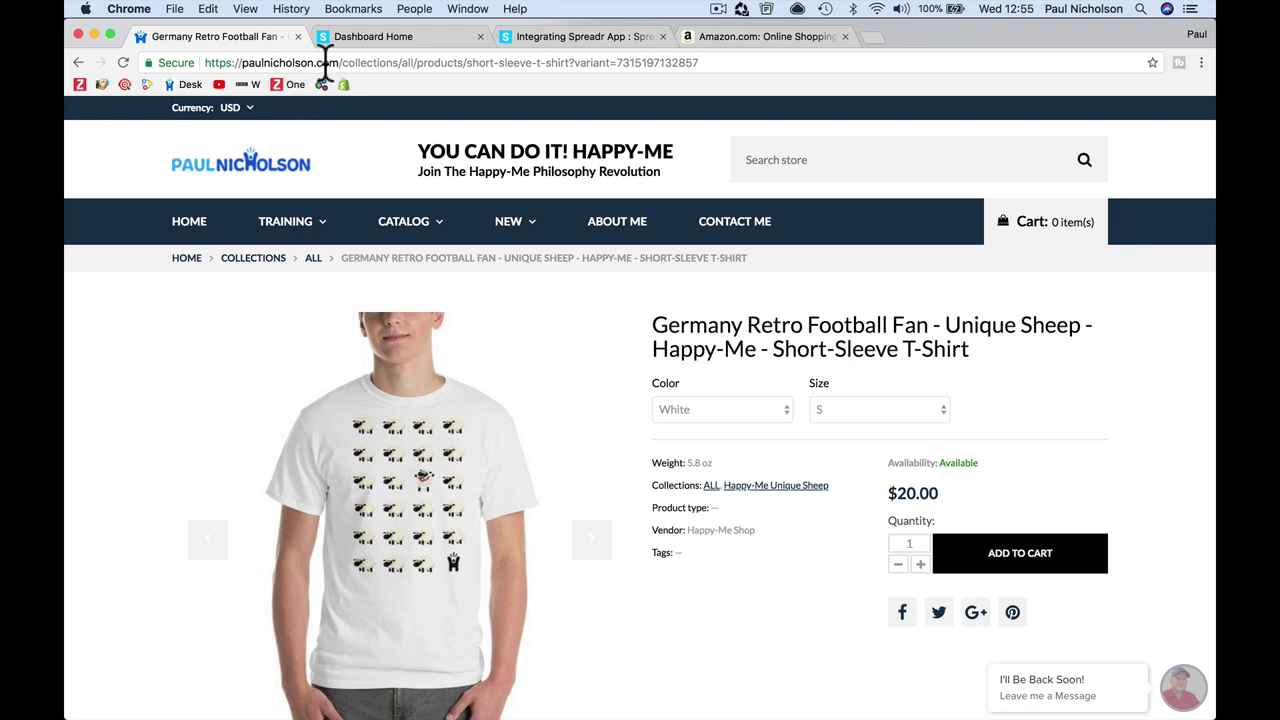
pyautogui.click(340, 42)
pyautogui.click(256, 37)
pyautogui.click(346, 62)
pyautogui.click(346, 62)
pyautogui.press('shift+super+Right')
pyautogui.write('admi')
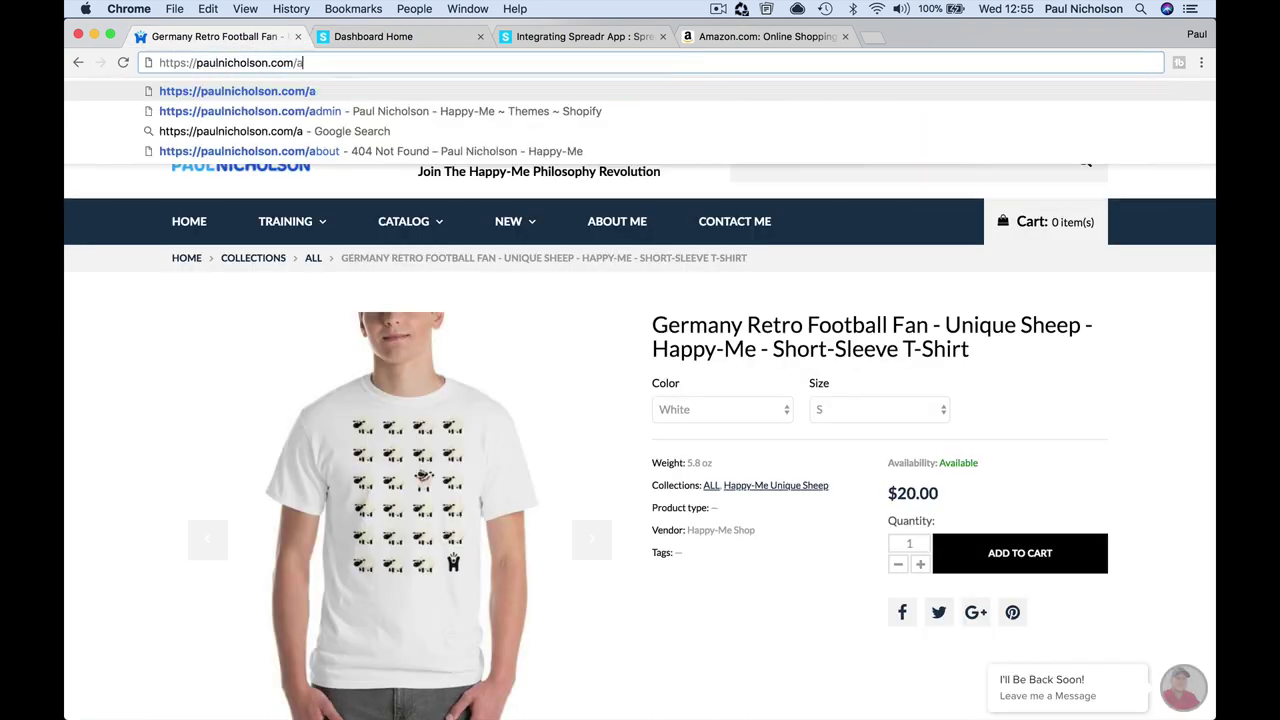
pyautogui.write('n')
pyautogui.press('Return')
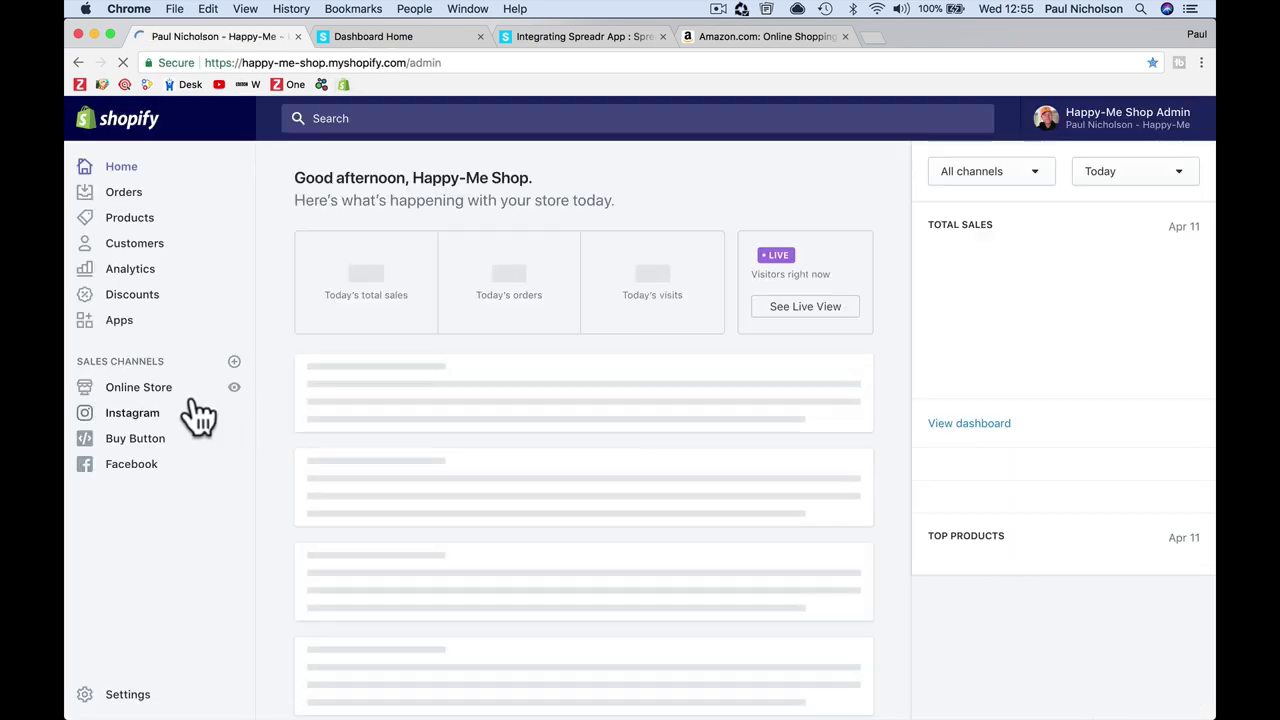
# Open the code of the online store's current theme, Theme323, for editing
pyautogui.click(165, 393)
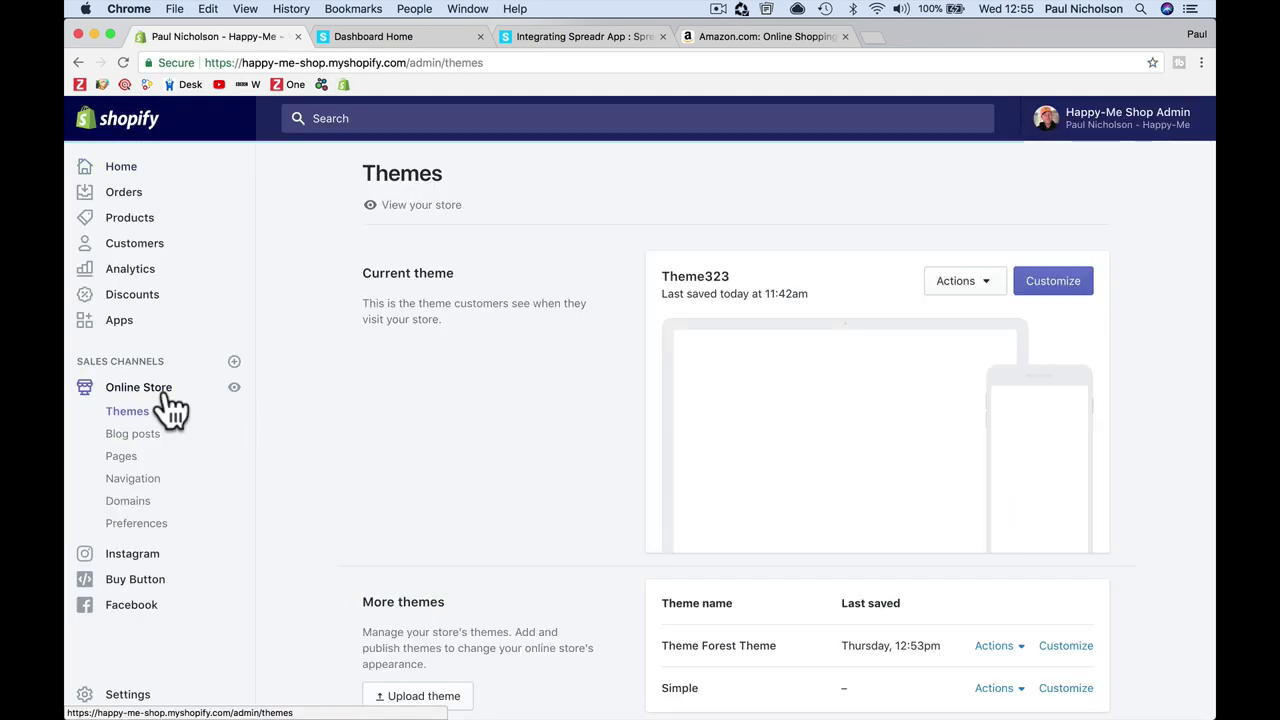
pyautogui.click(957, 281)
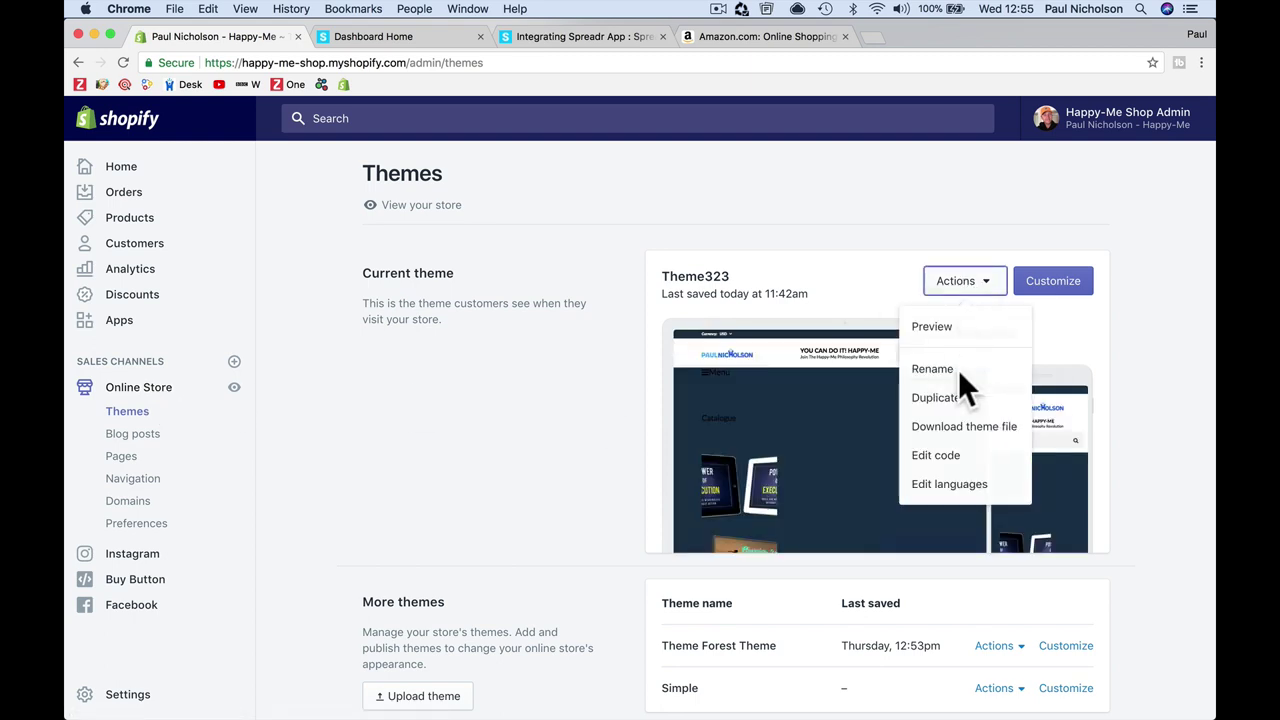
pyautogui.click(945, 455)
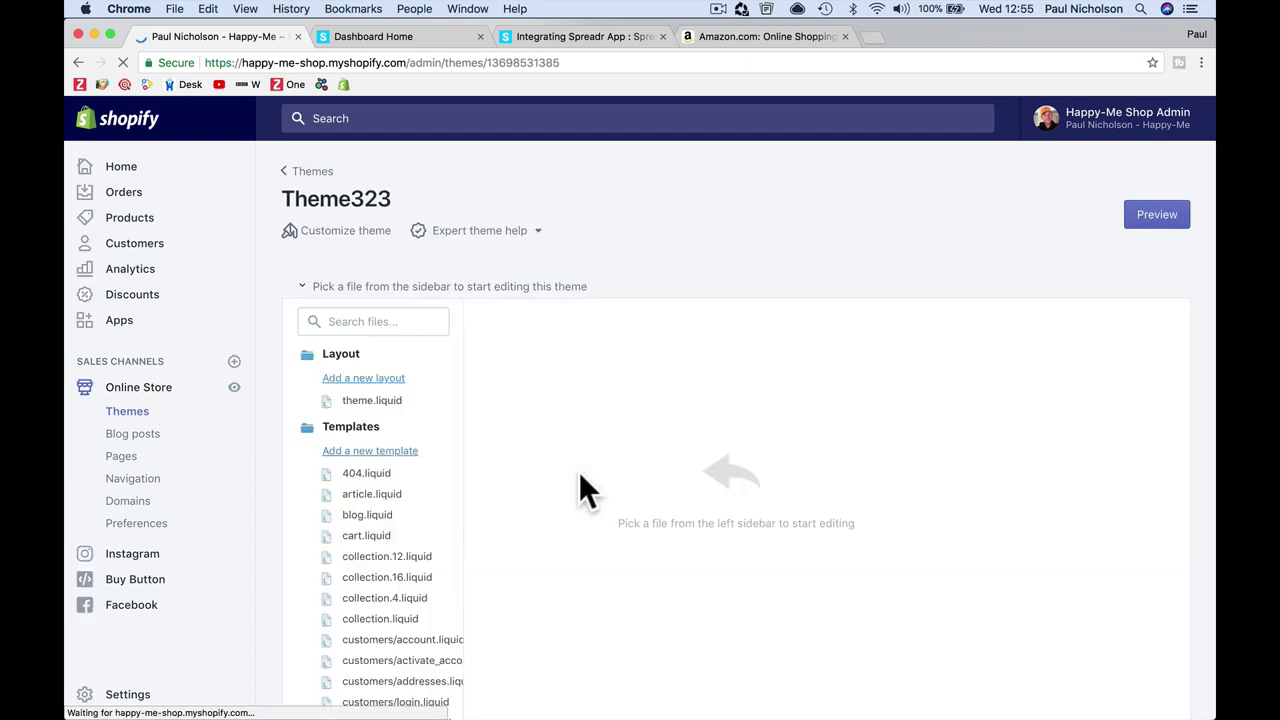
# View the product.training.liquid template and check the integration guide for the folder that holds the required file
pyautogui.scroll(-10, 350, 465)
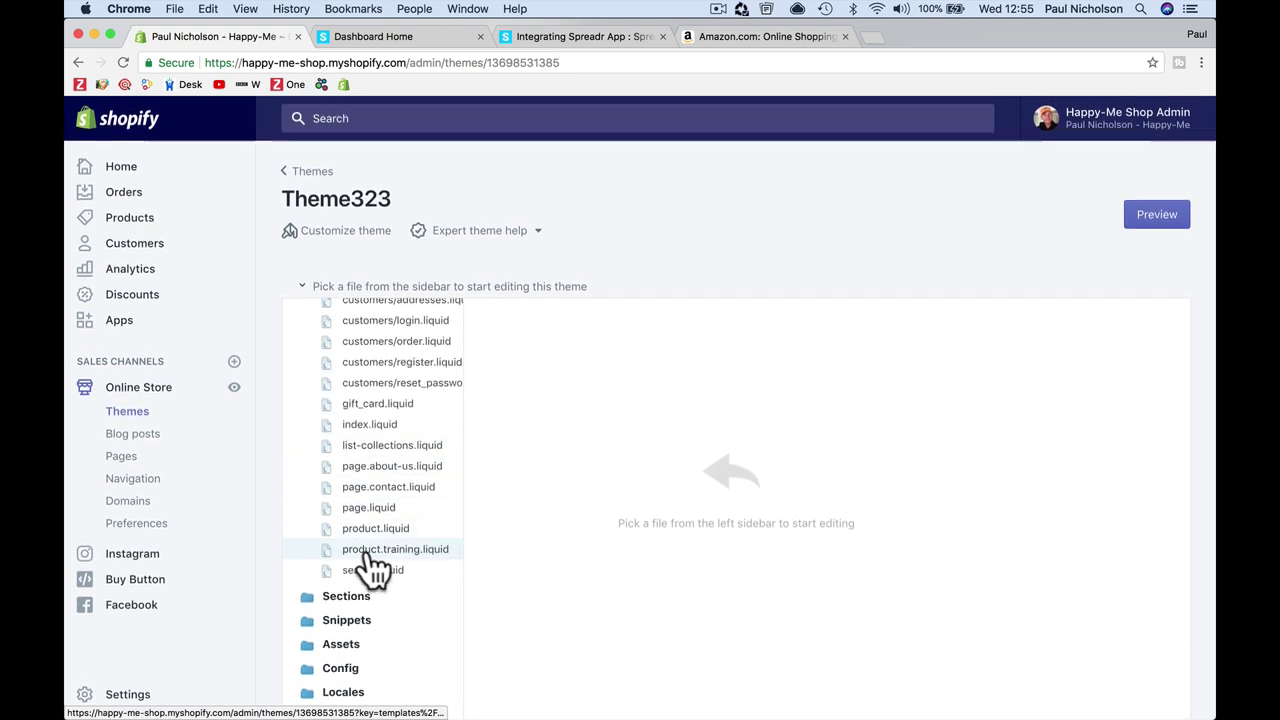
pyautogui.click(367, 551)
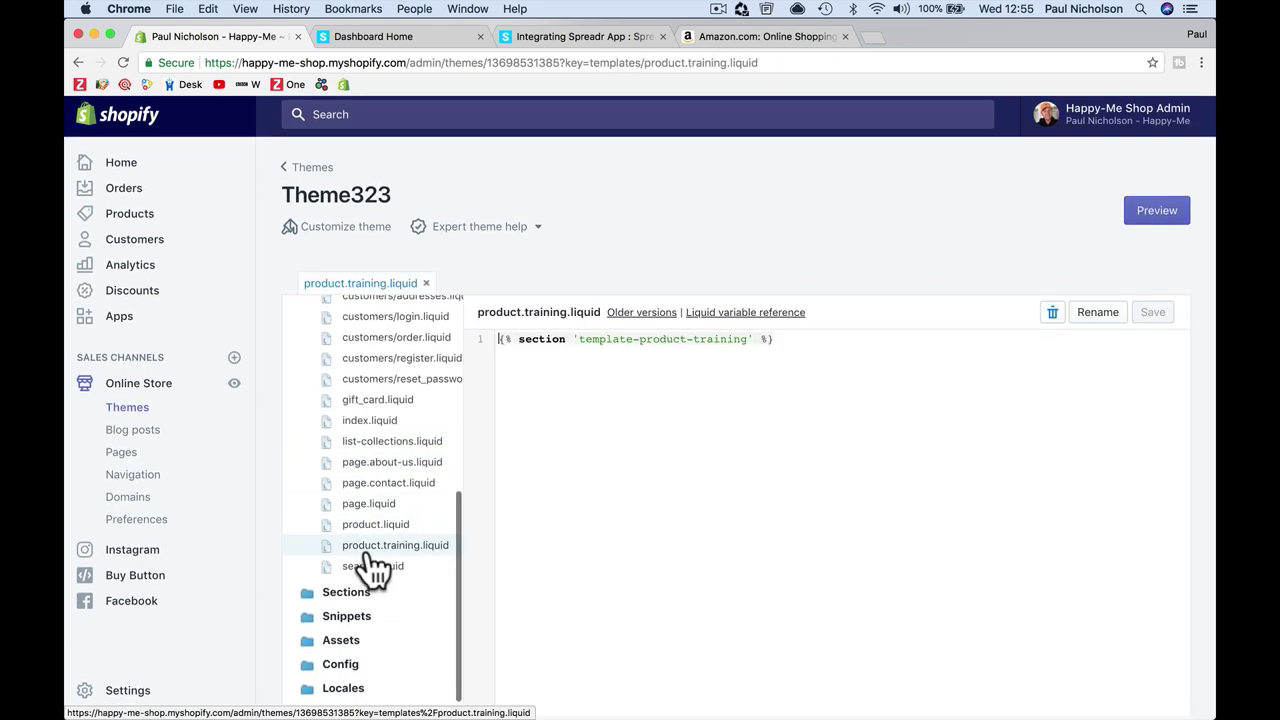
pyautogui.click(553, 36)
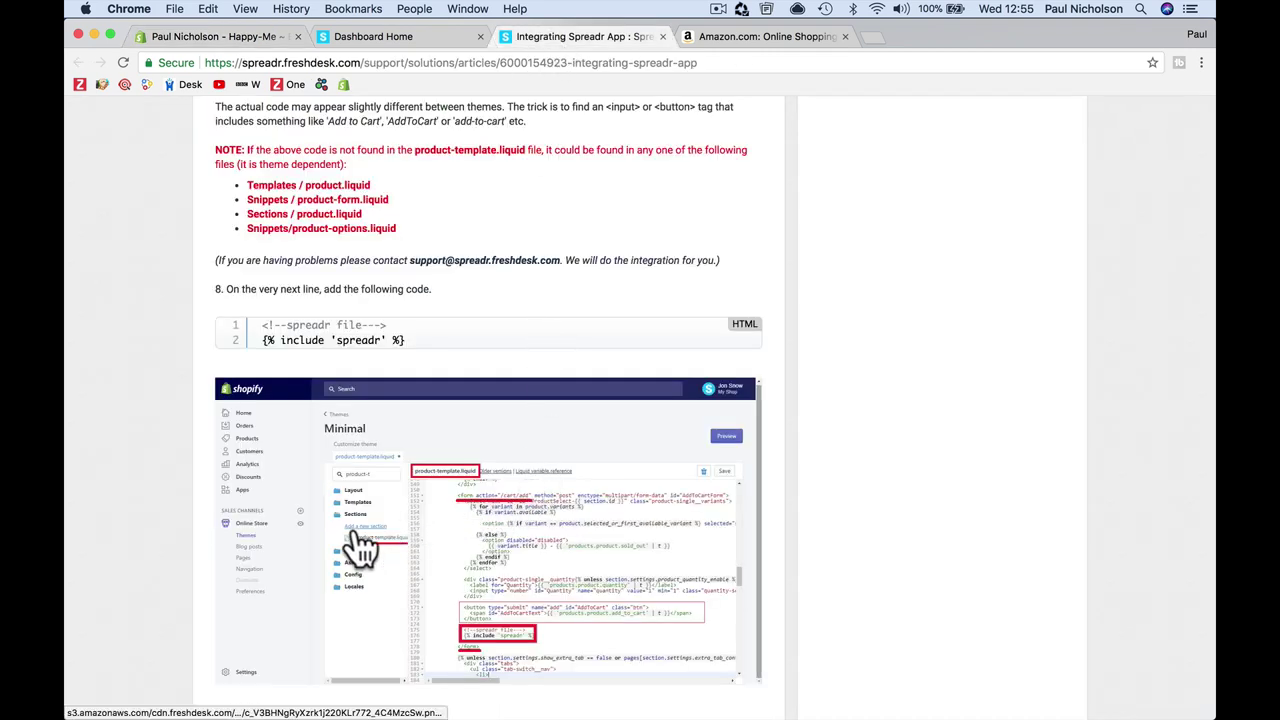
# Open the template-product.liquid file from the theme's Sections folder
pyautogui.click(213, 30)
pyautogui.click(368, 600)
pyautogui.scroll(-1, 383, 625)
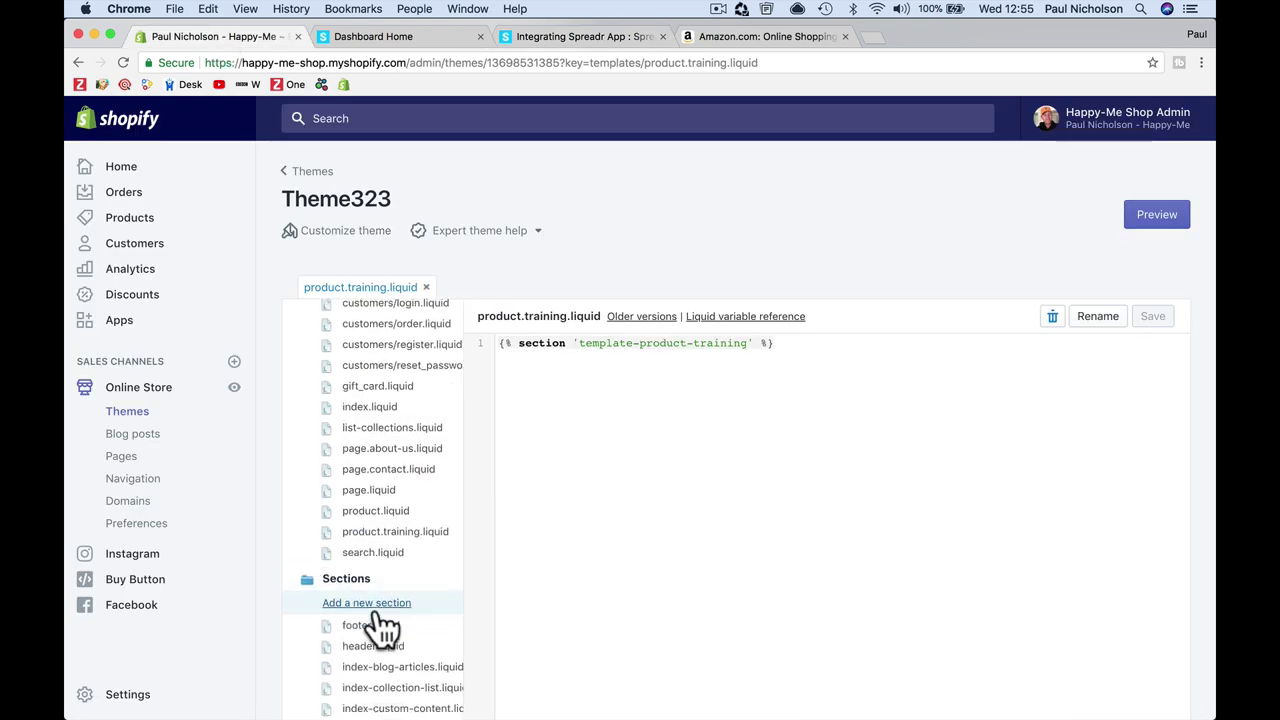
pyautogui.scroll(-12, 383, 625)
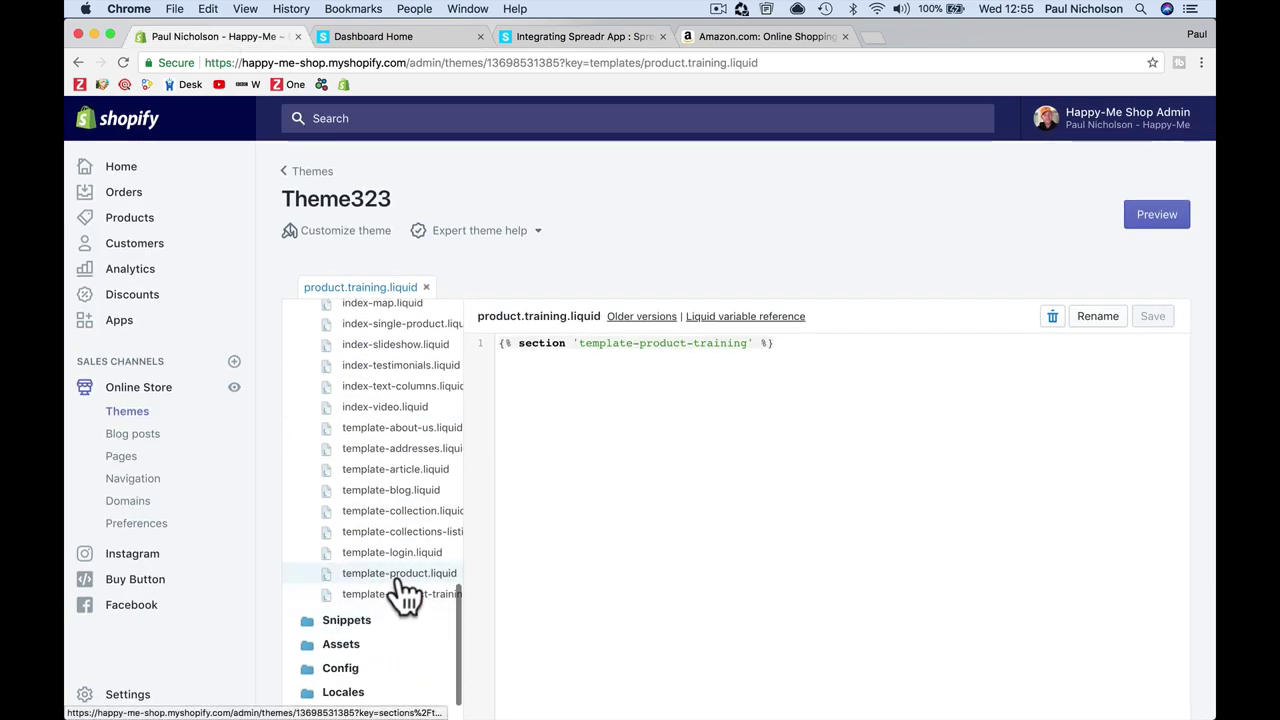
pyautogui.click(404, 578)
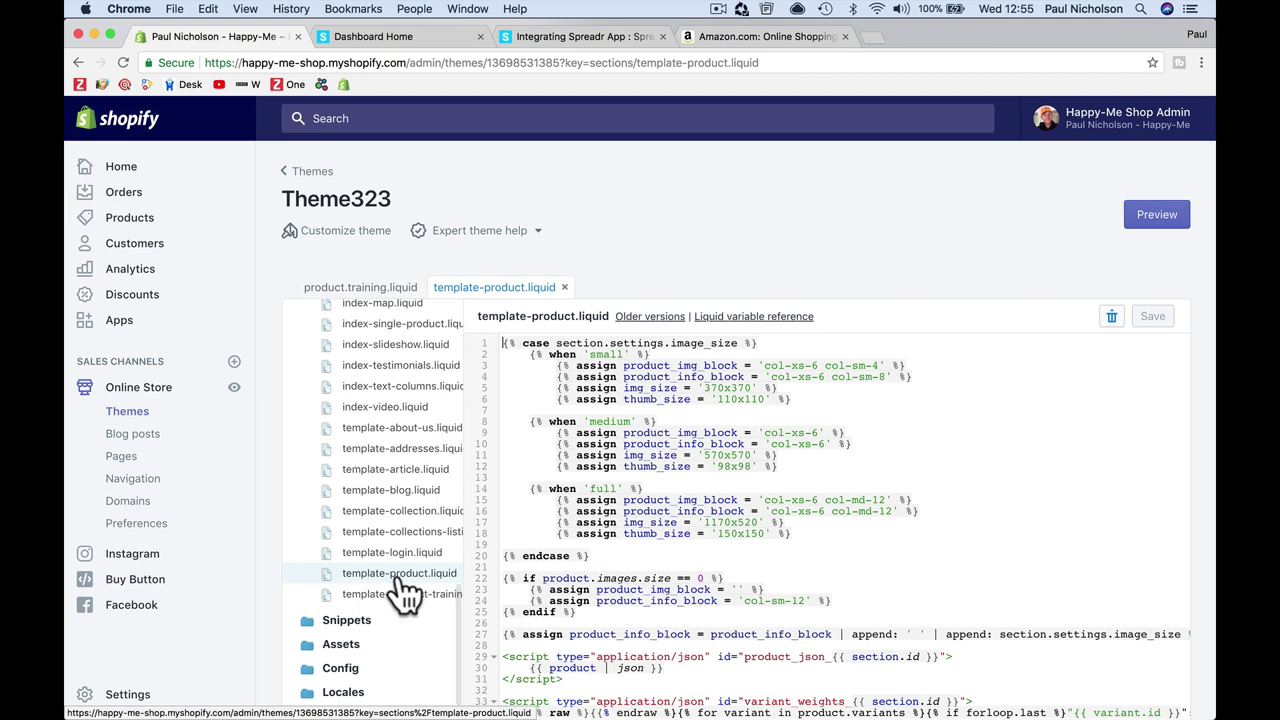
# Look through the template-product.liquid code and check the integration guide for where the Spreadr code belongs
pyautogui.scroll(-10, 600, 590)
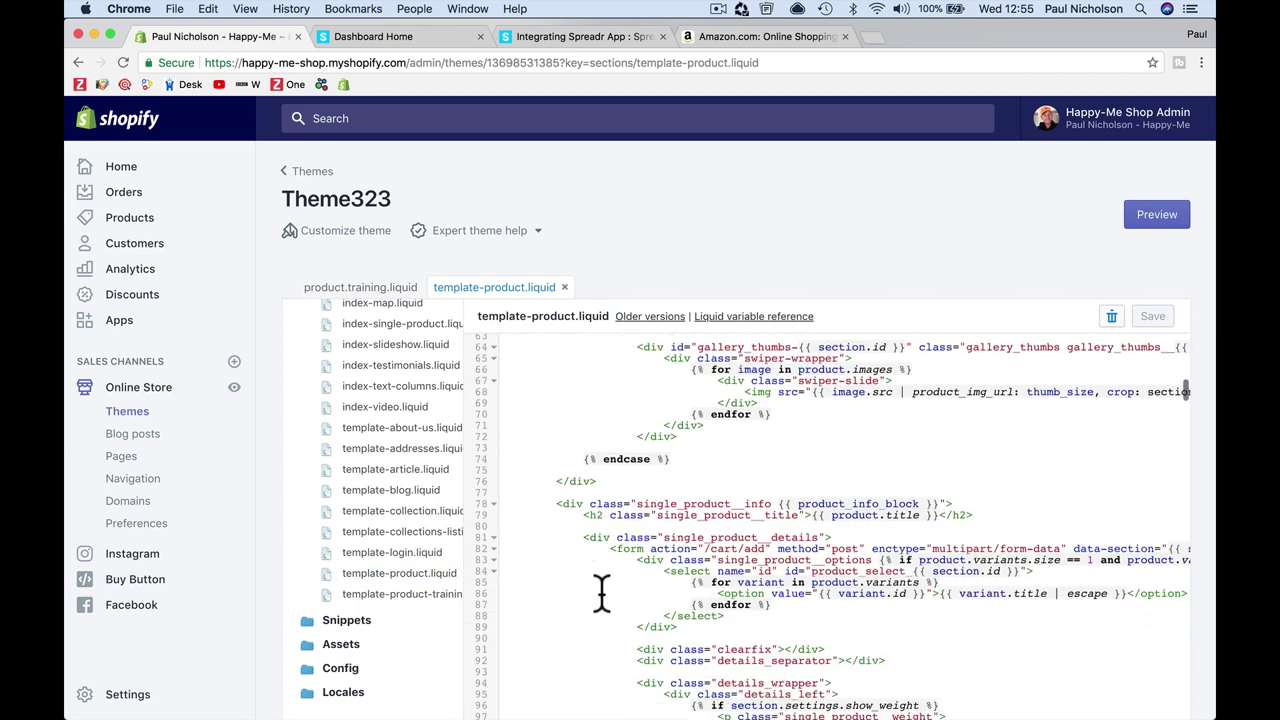
pyautogui.scroll(-4, 600, 593)
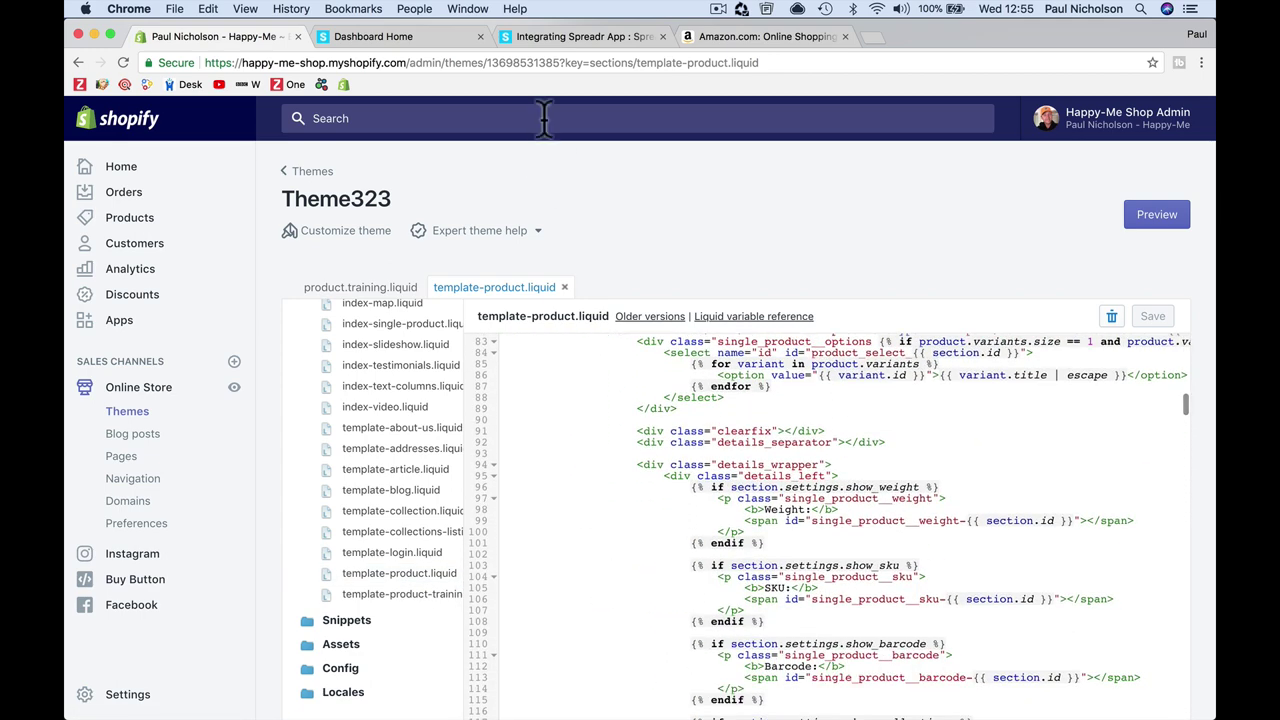
pyautogui.click(538, 39)
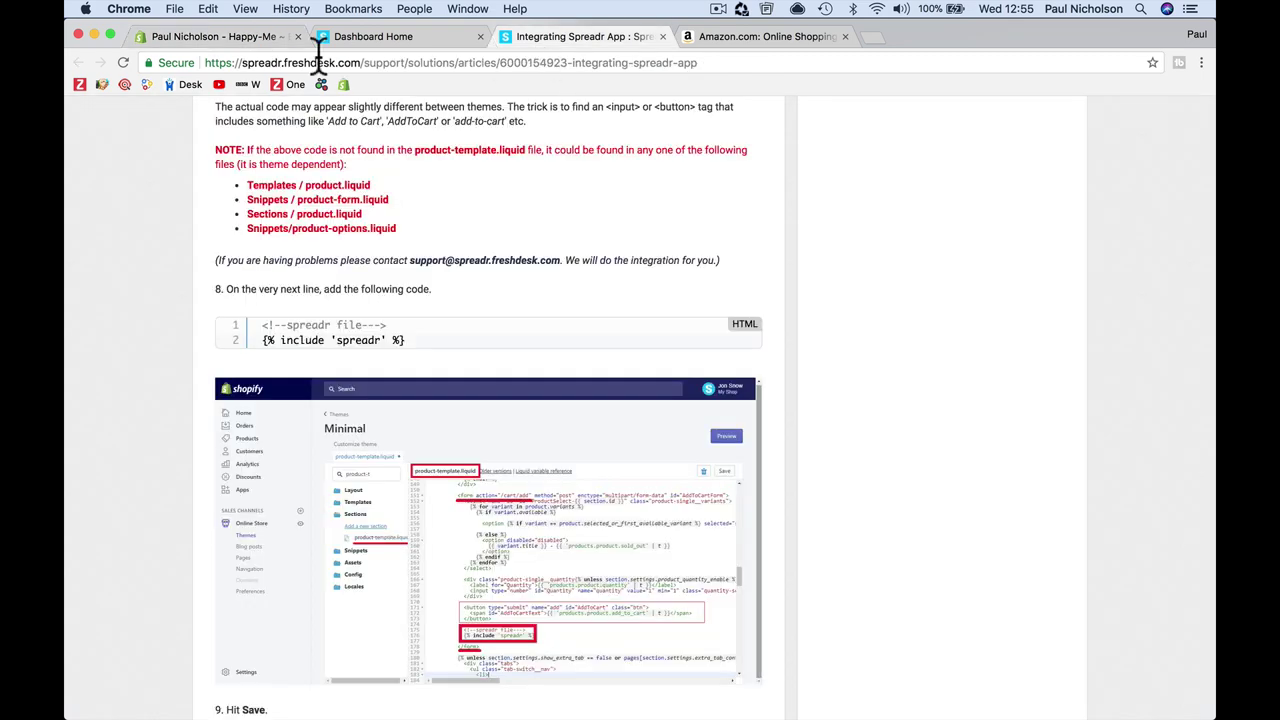
pyautogui.click(214, 37)
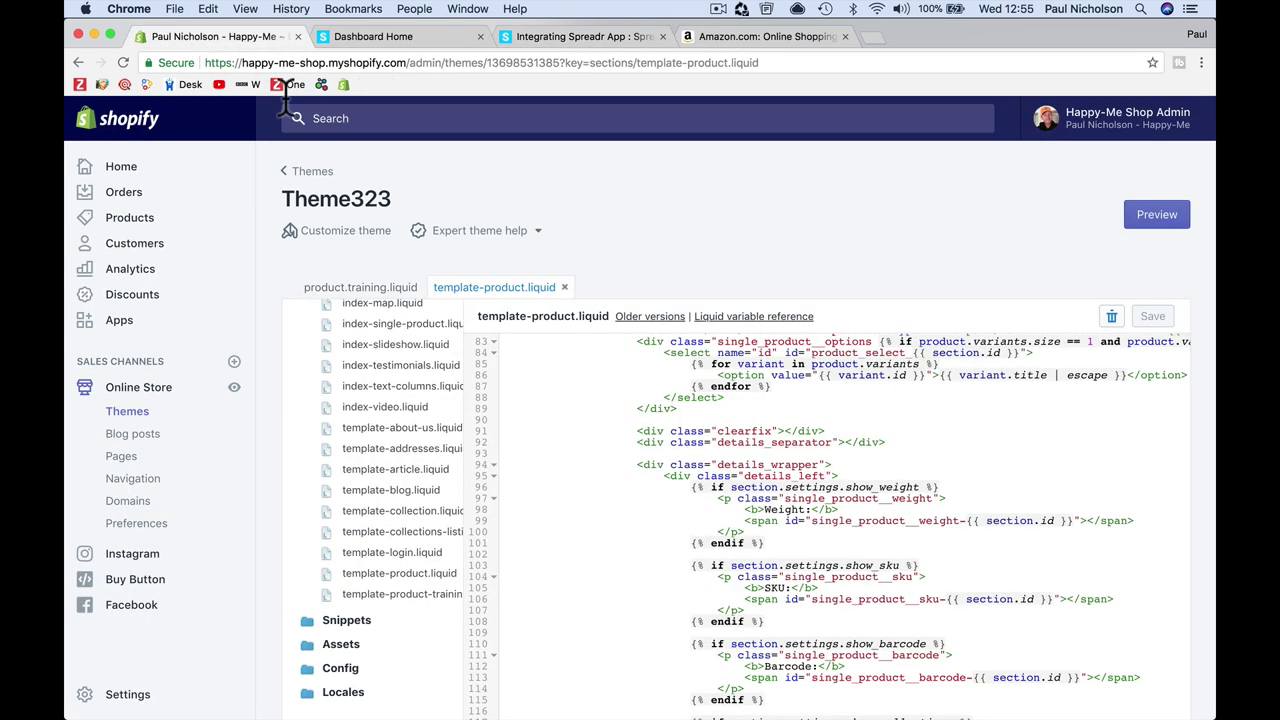
# Search the template-product.liquid code for "cart" and examine the matching button line
pyautogui.scroll(-5, 700, 490)
pyautogui.click(632, 484)
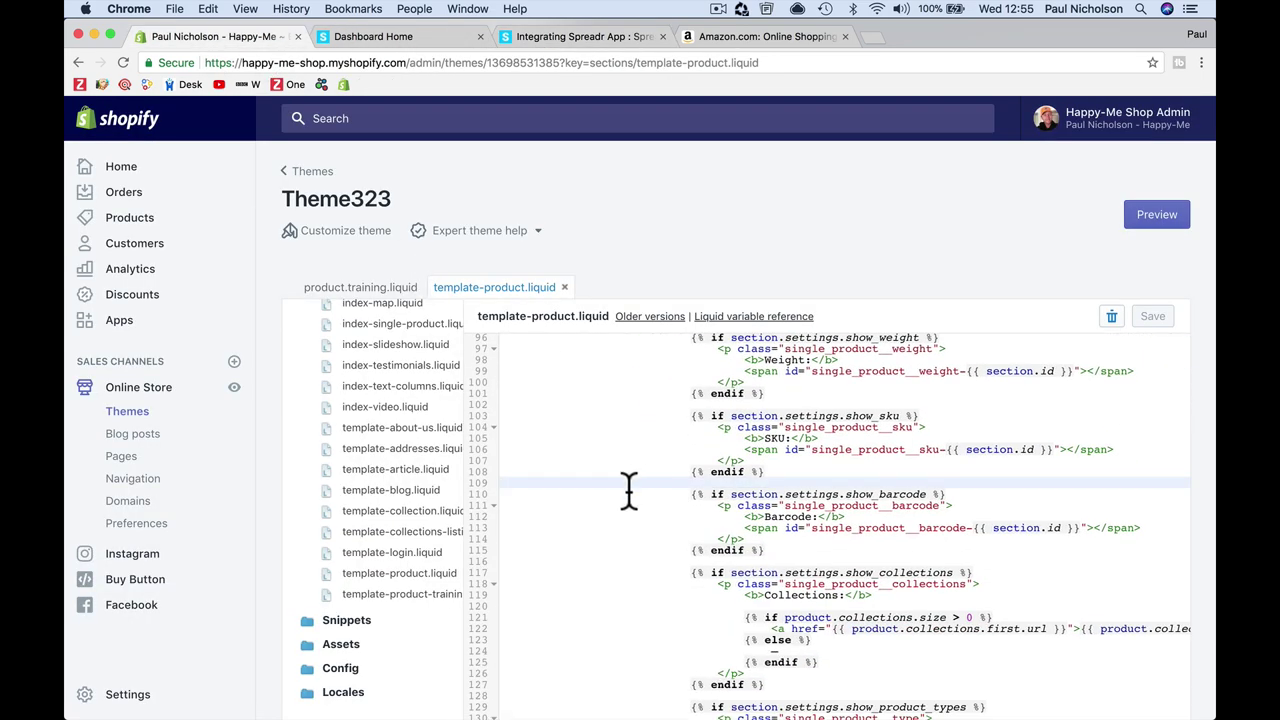
pyautogui.press('super+f')
pyautogui.write('cart')
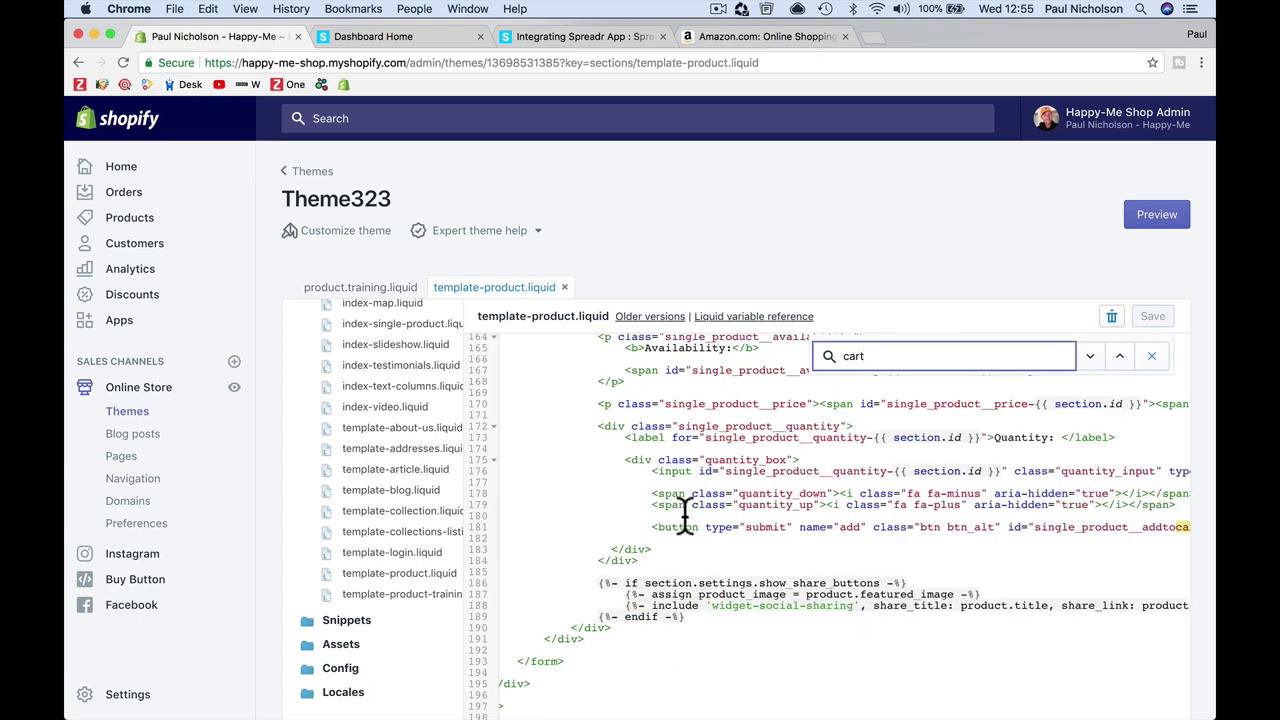
pyautogui.hscroll(5, 690, 520)
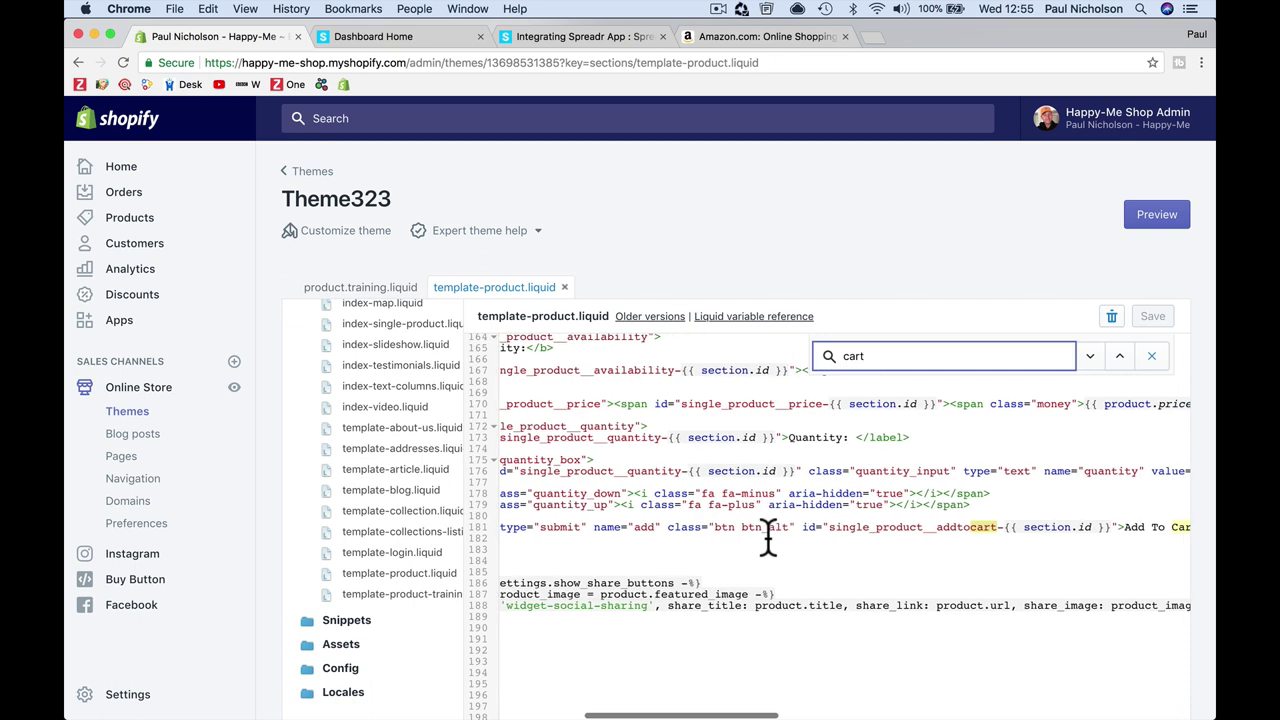
pyautogui.hscroll(-5, 768, 537)
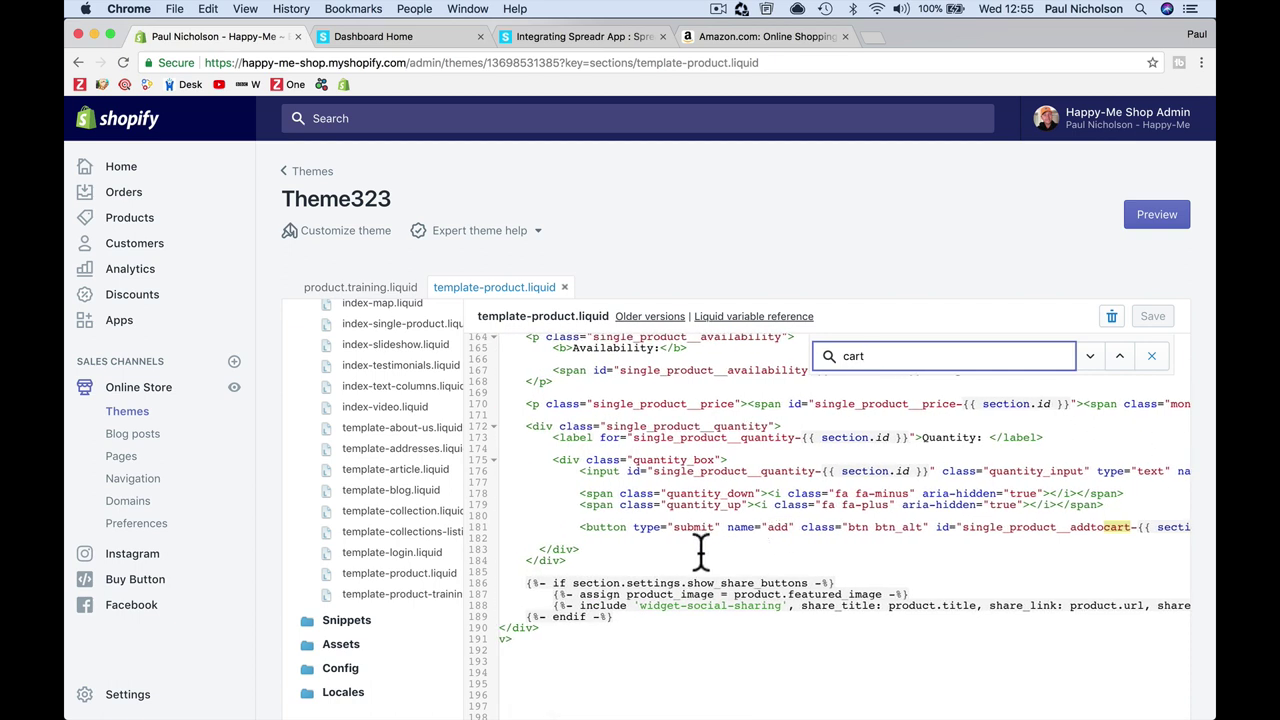
# Go through the remaining "cart" matches in the file and return to the add-to-cart button tag
pyautogui.click(1092, 362)
pyautogui.click(1090, 357)
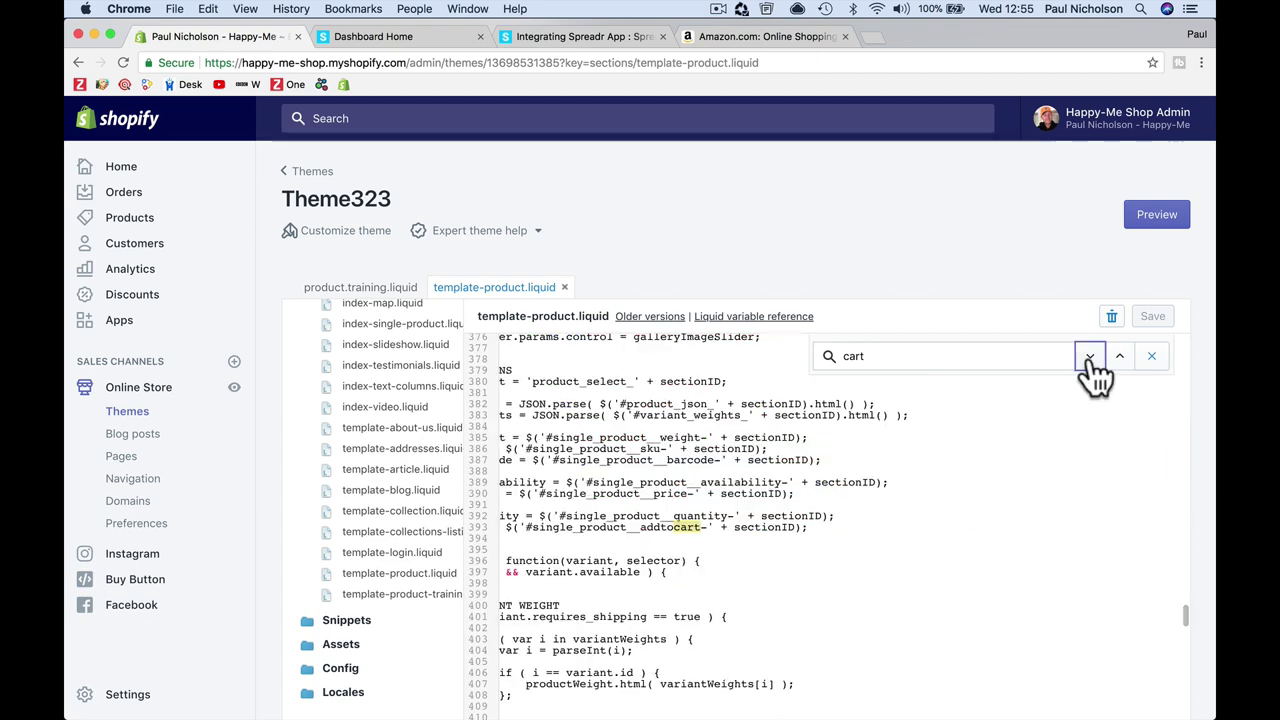
pyautogui.hscroll(-5, 1000, 490)
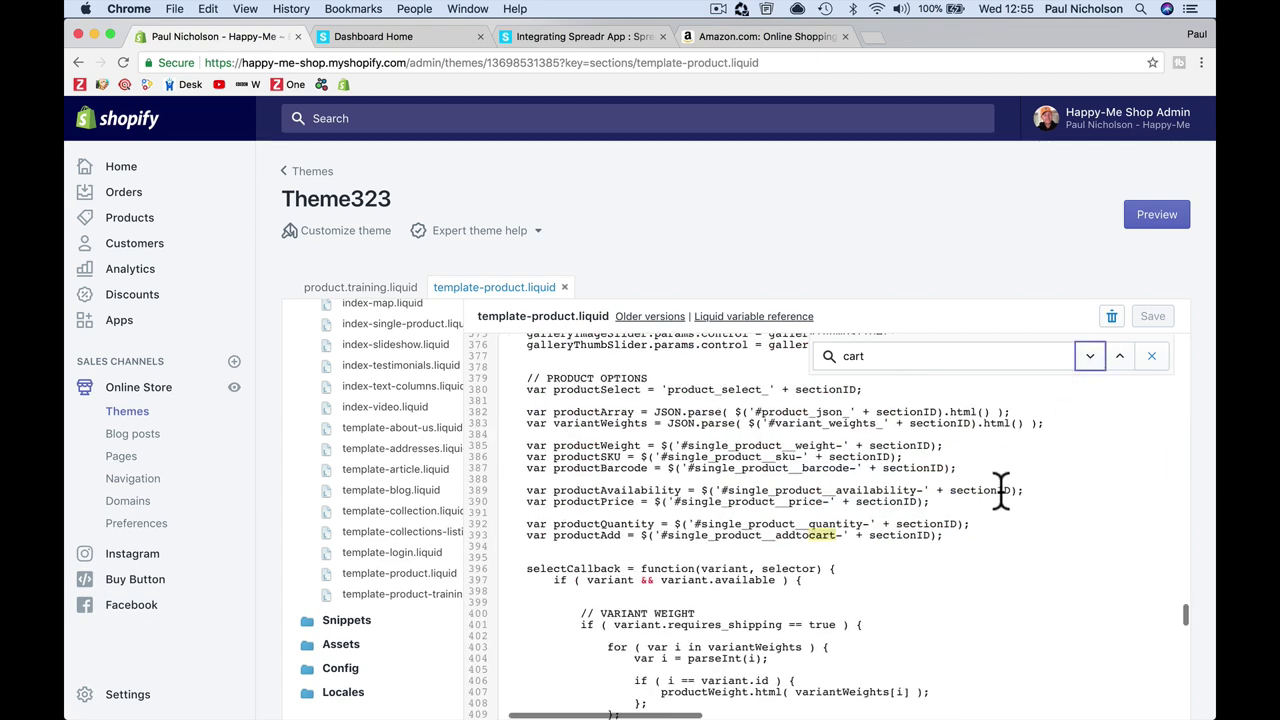
pyautogui.click(1092, 358)
pyautogui.click(1090, 357)
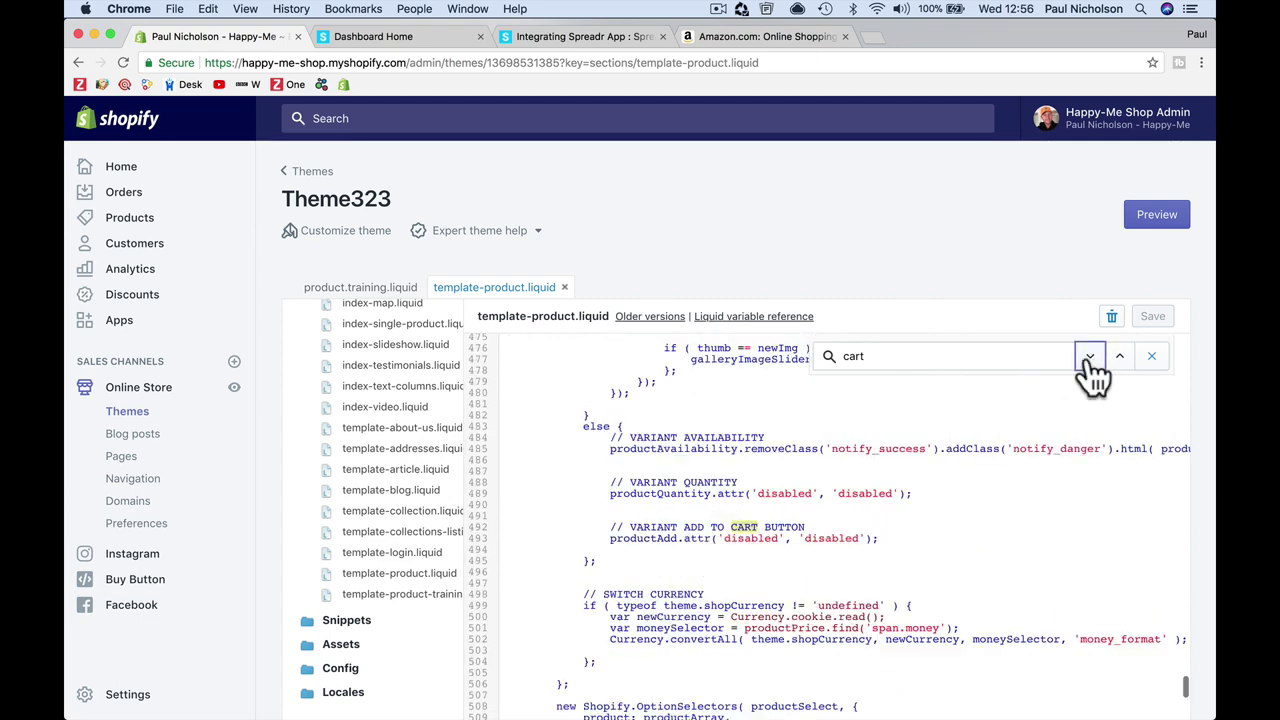
pyautogui.click(1090, 360)
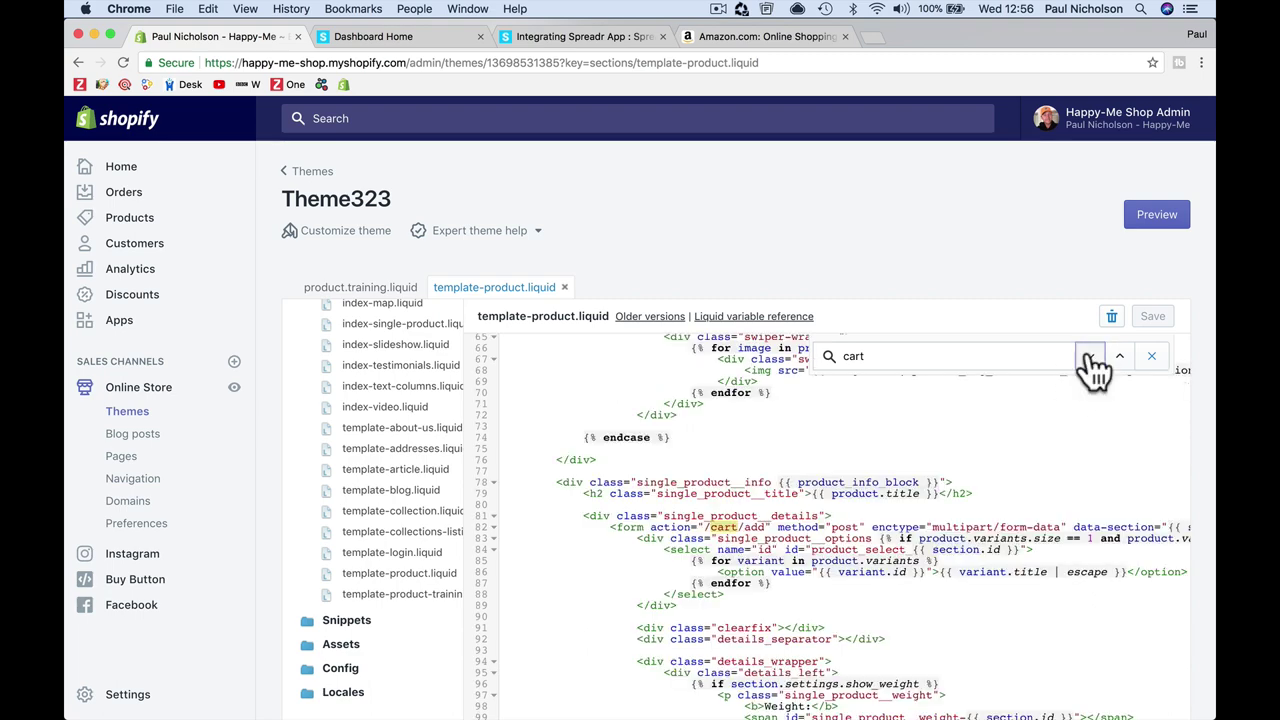
pyautogui.click(1090, 360)
pyautogui.hscroll(5, 960, 480)
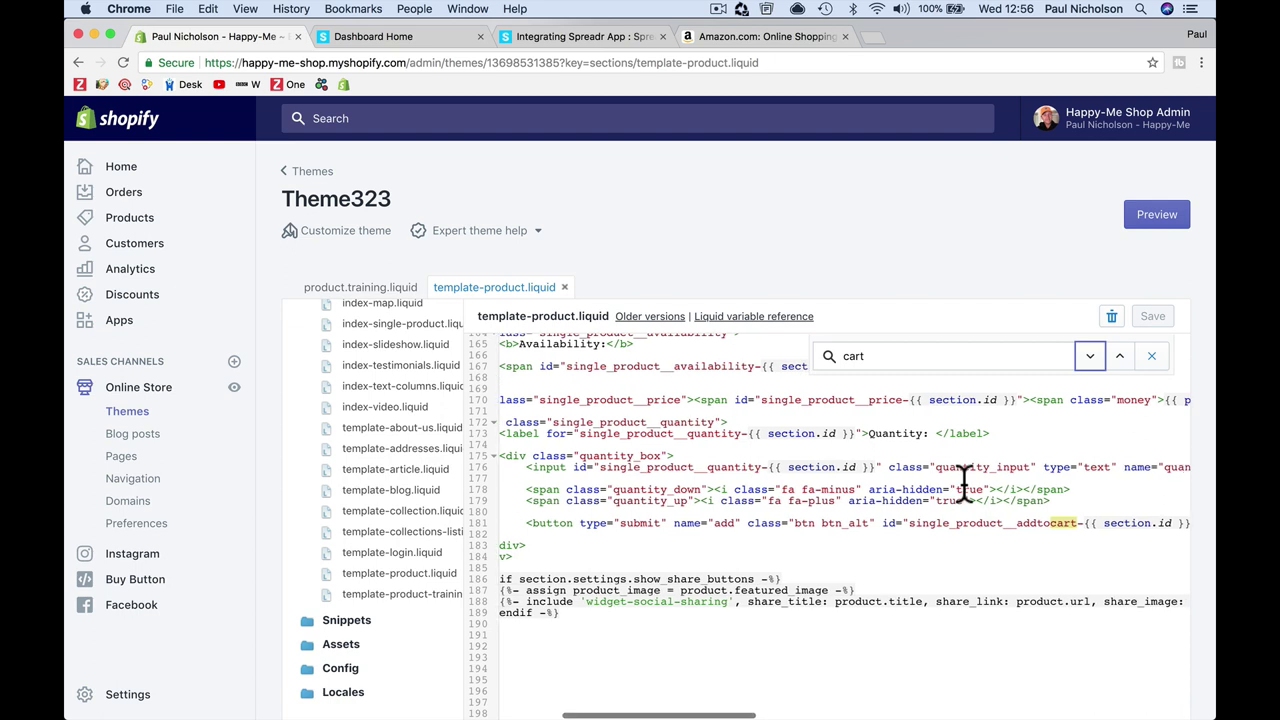
# Review step 7 of the Spreadr integration guide for how the add-to-cart button code should look
pyautogui.click(842, 360)
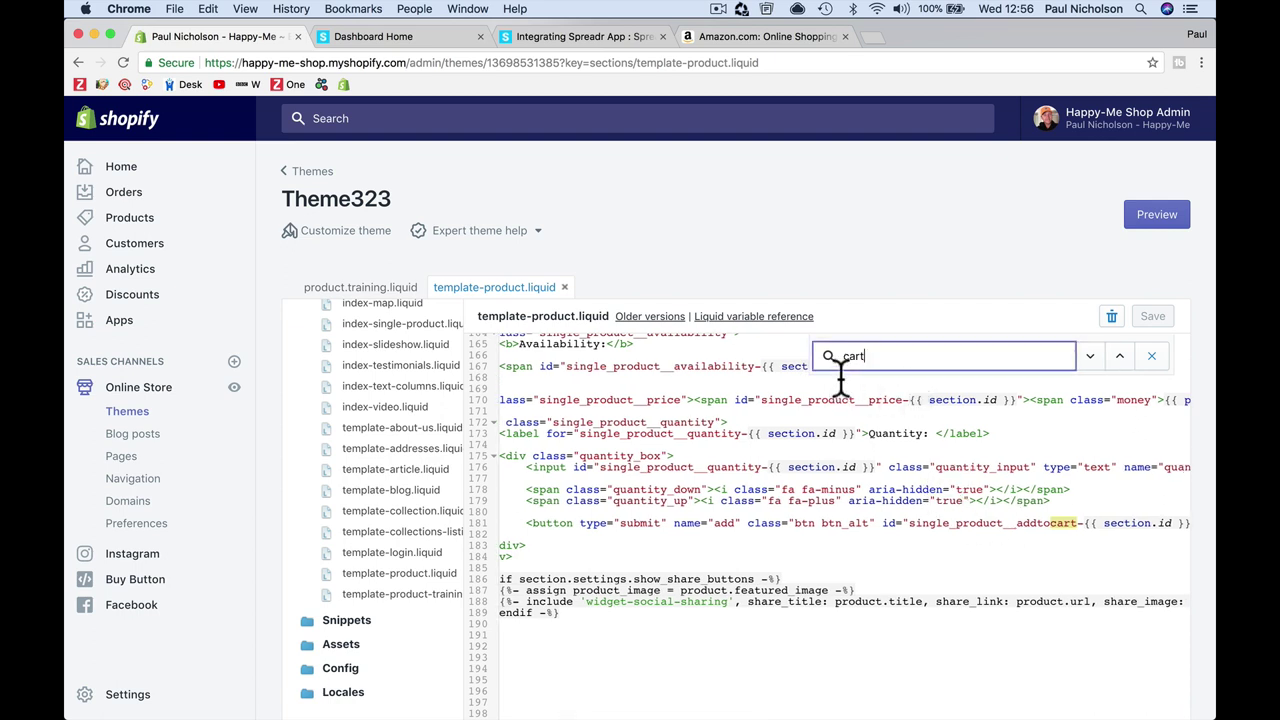
pyautogui.click(842, 358)
pyautogui.click(545, 37)
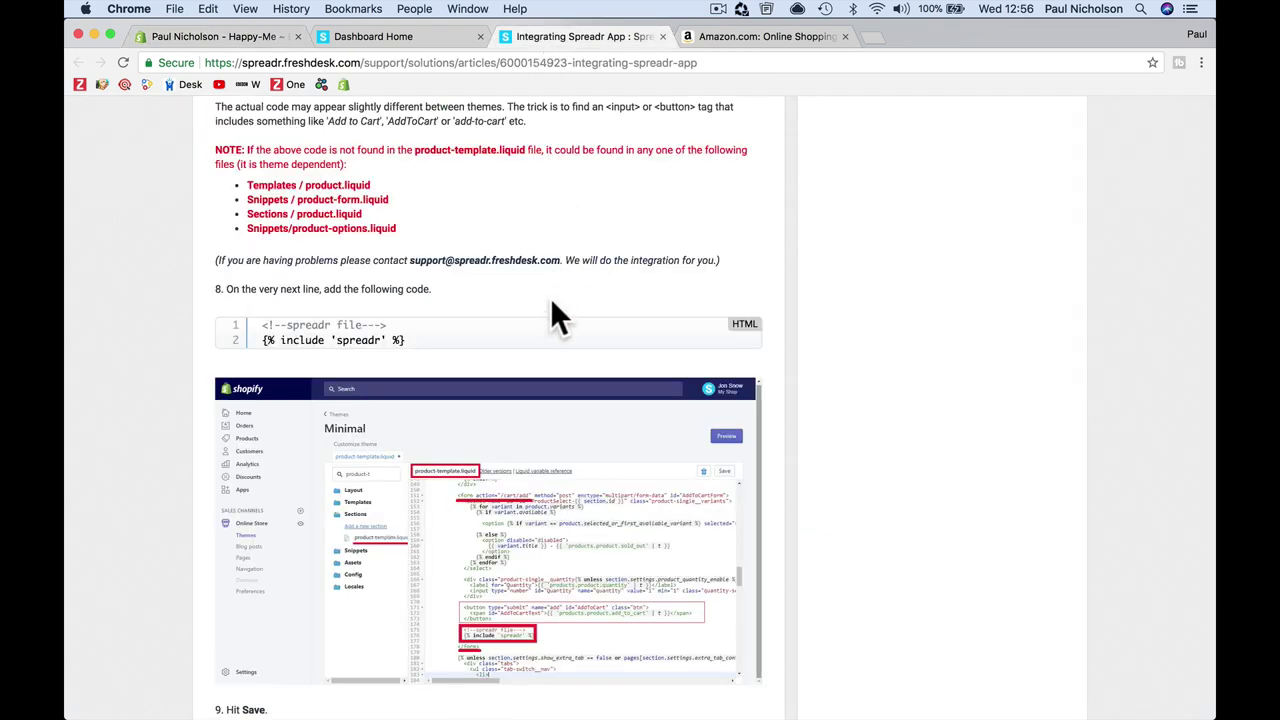
pyautogui.scroll(3, 528, 300)
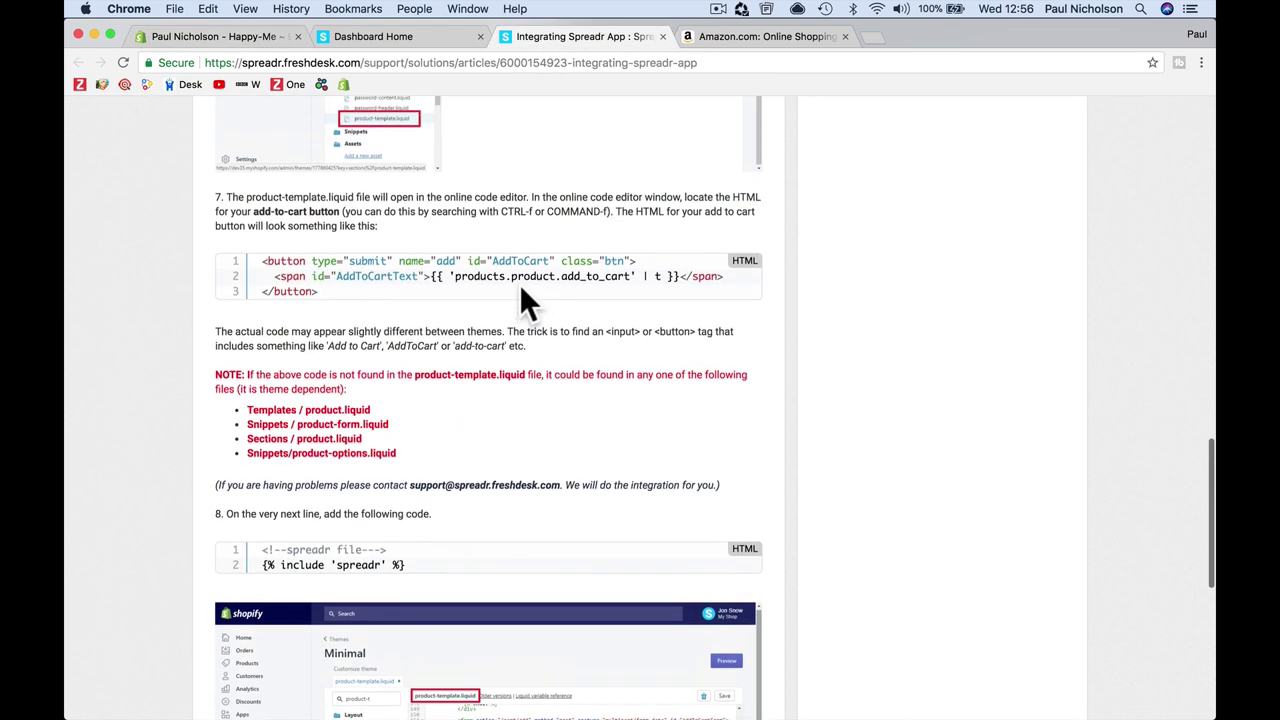
pyautogui.scroll(2, 387, 280)
pyautogui.scroll(3, 387, 280)
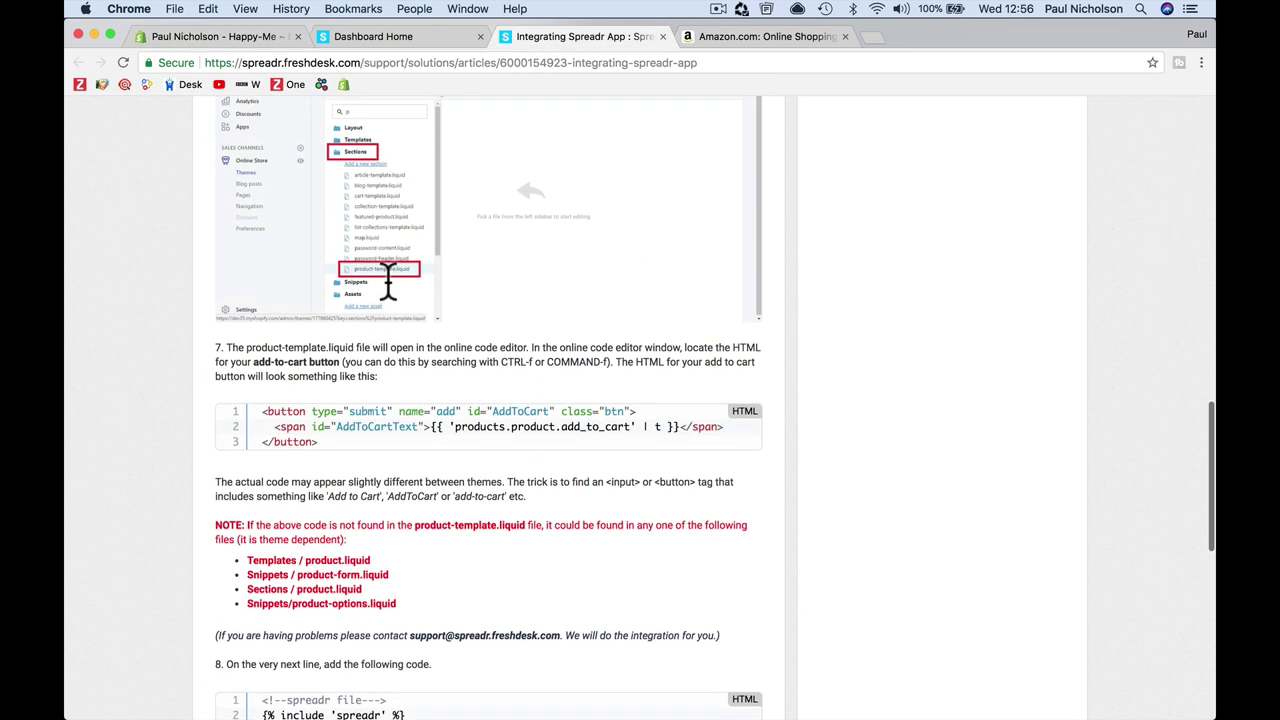
pyautogui.scroll(-1, 380, 200)
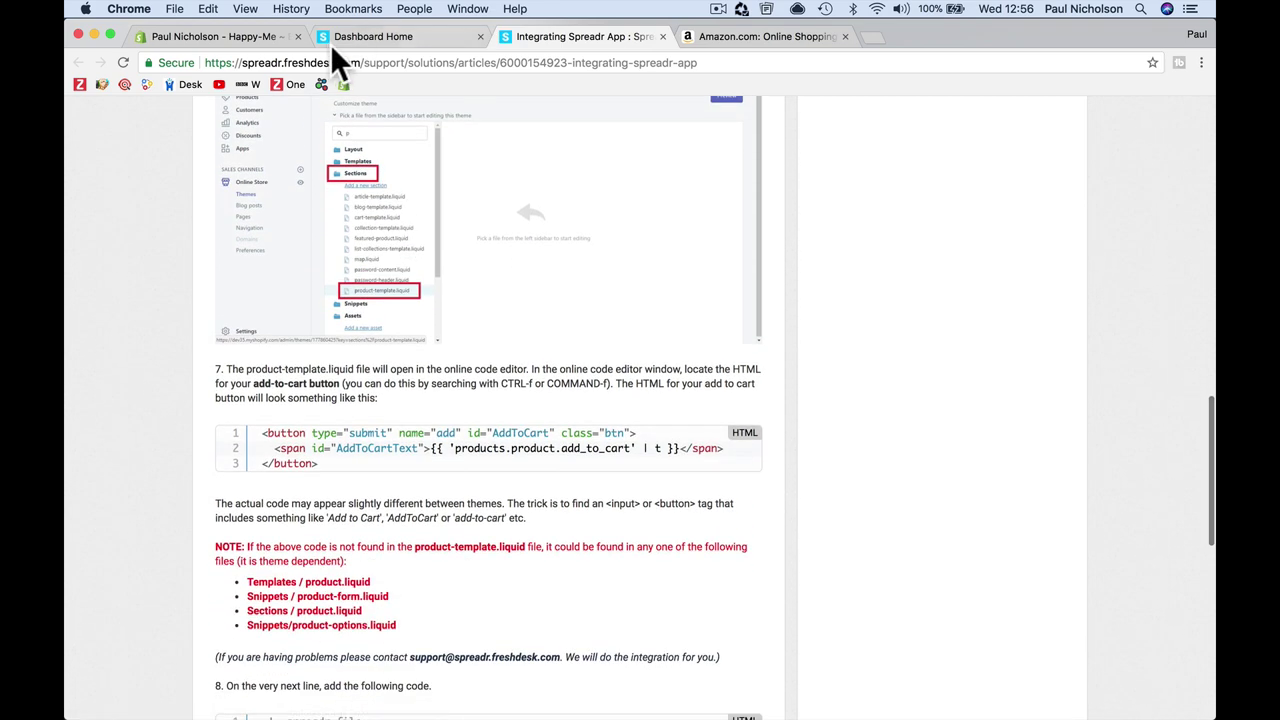
pyautogui.click(351, 36)
pyautogui.click(285, 36)
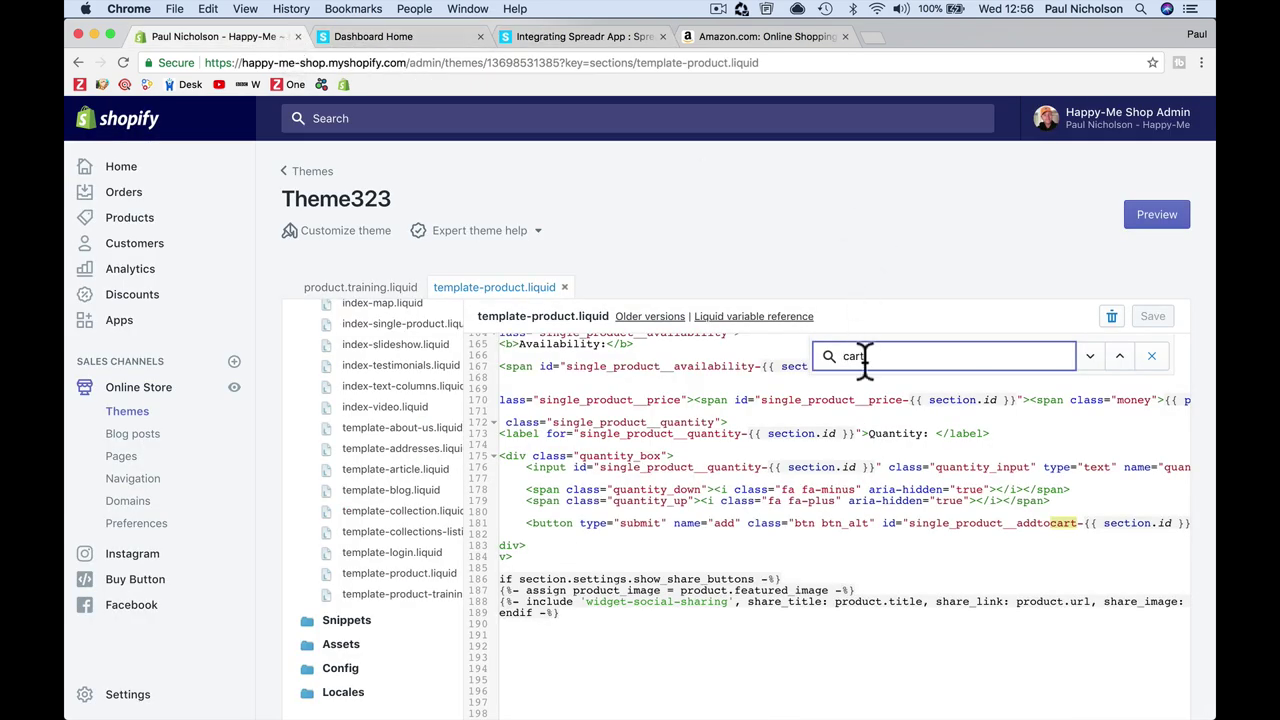
# Refine the code search to "addtocart" and locate the submit button tag containing it
pyautogui.write('ddto')
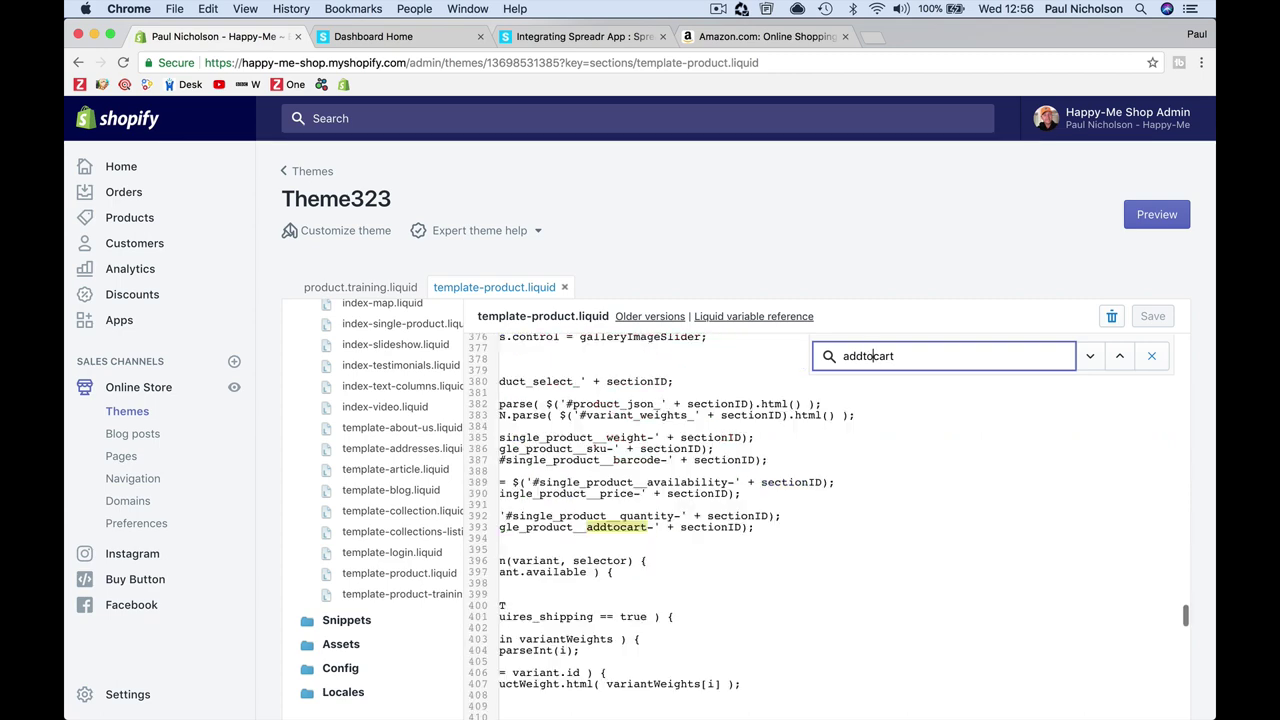
pyautogui.hscroll(-5, 777, 515)
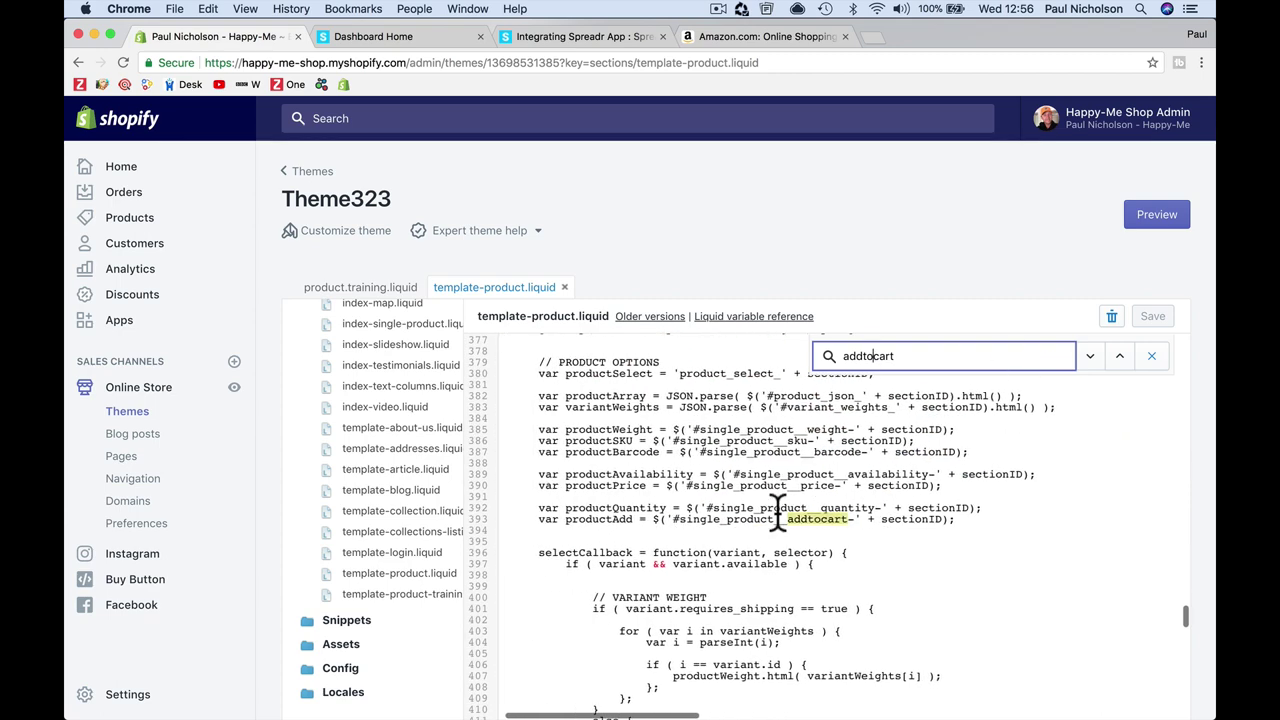
pyautogui.click(1097, 370)
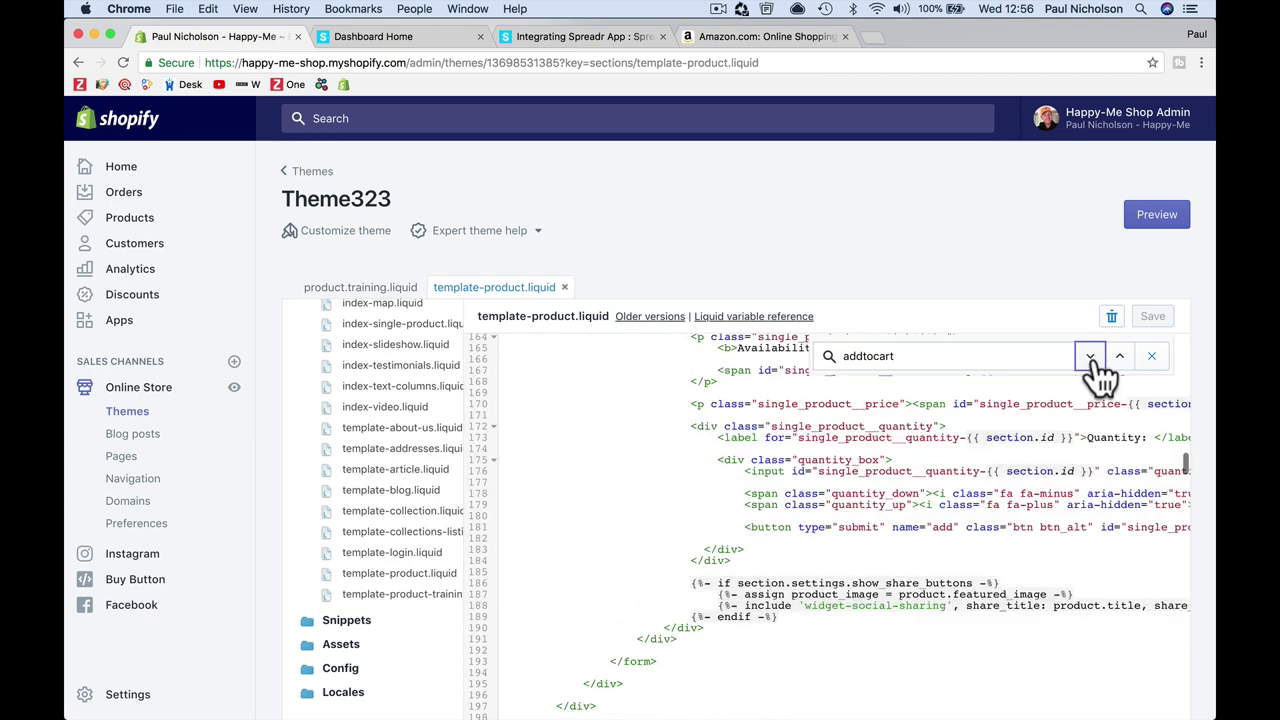
pyautogui.hscroll(5, 951, 557)
pyautogui.hscroll(-2, 951, 557)
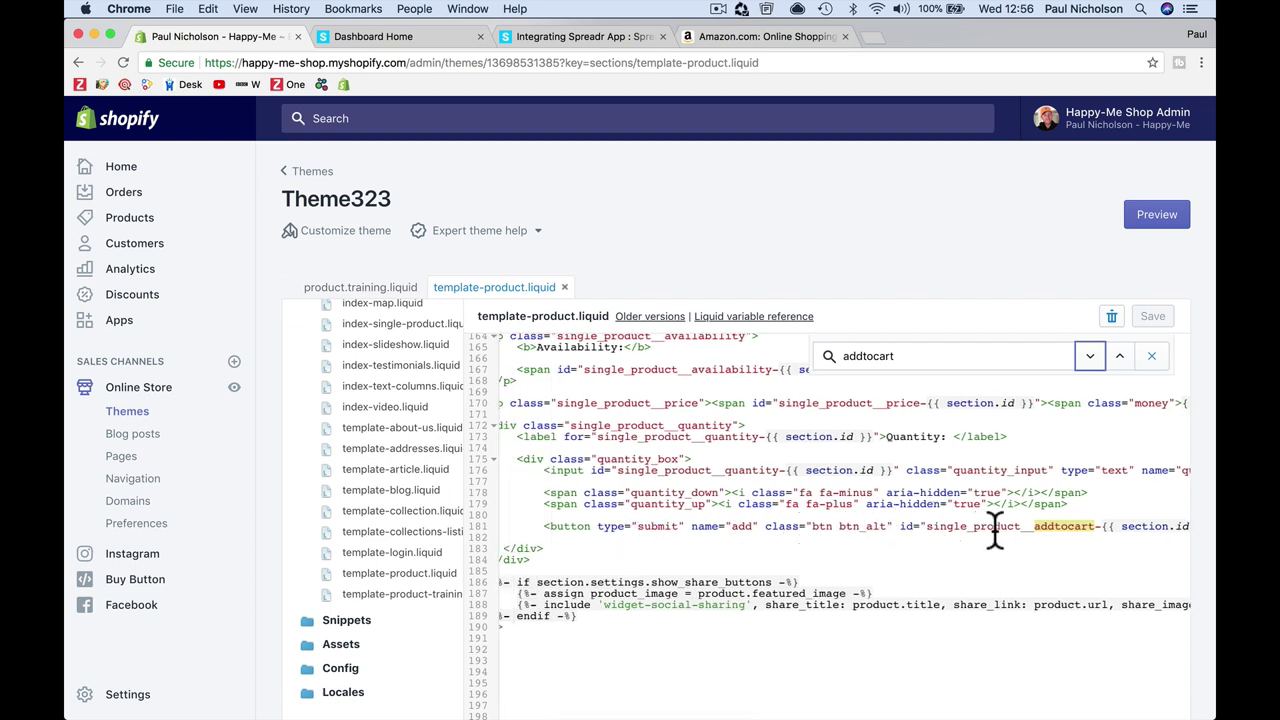
# Copy the two-line spreadr include snippet from step 8 of the integration guide
pyautogui.click(573, 35)
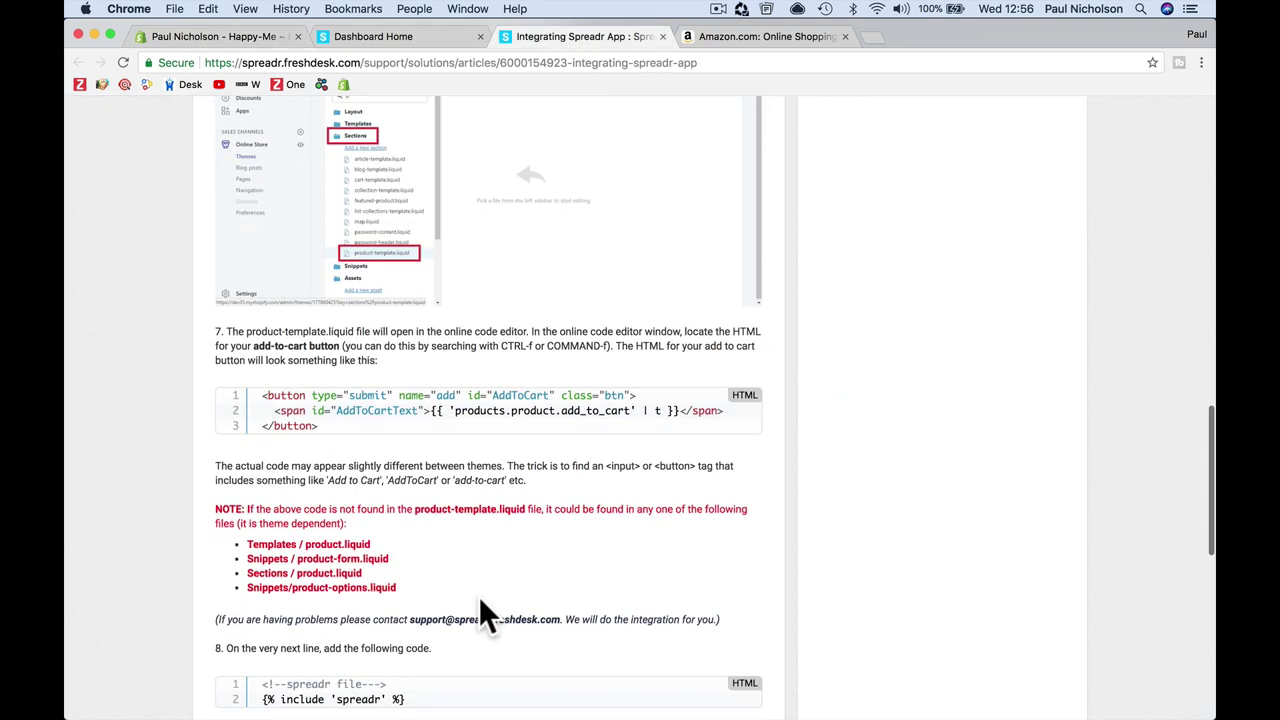
pyautogui.scroll(-5, 481, 603)
pyautogui.moveTo(421, 518); pyautogui.dragTo(242, 506)
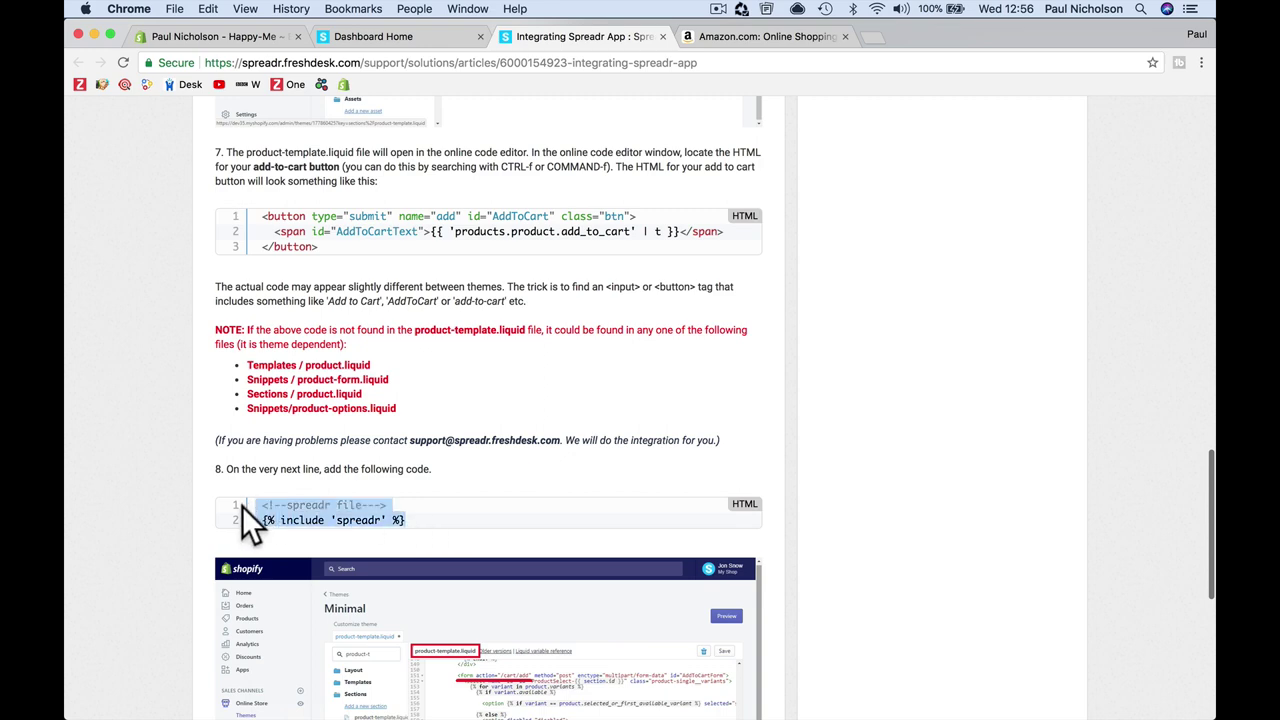
# Paste the spreadr comment and {% include 'spreadr' %} on the line directly below the add-to-cart button in template-product.liquid
pyautogui.click(264, 36)
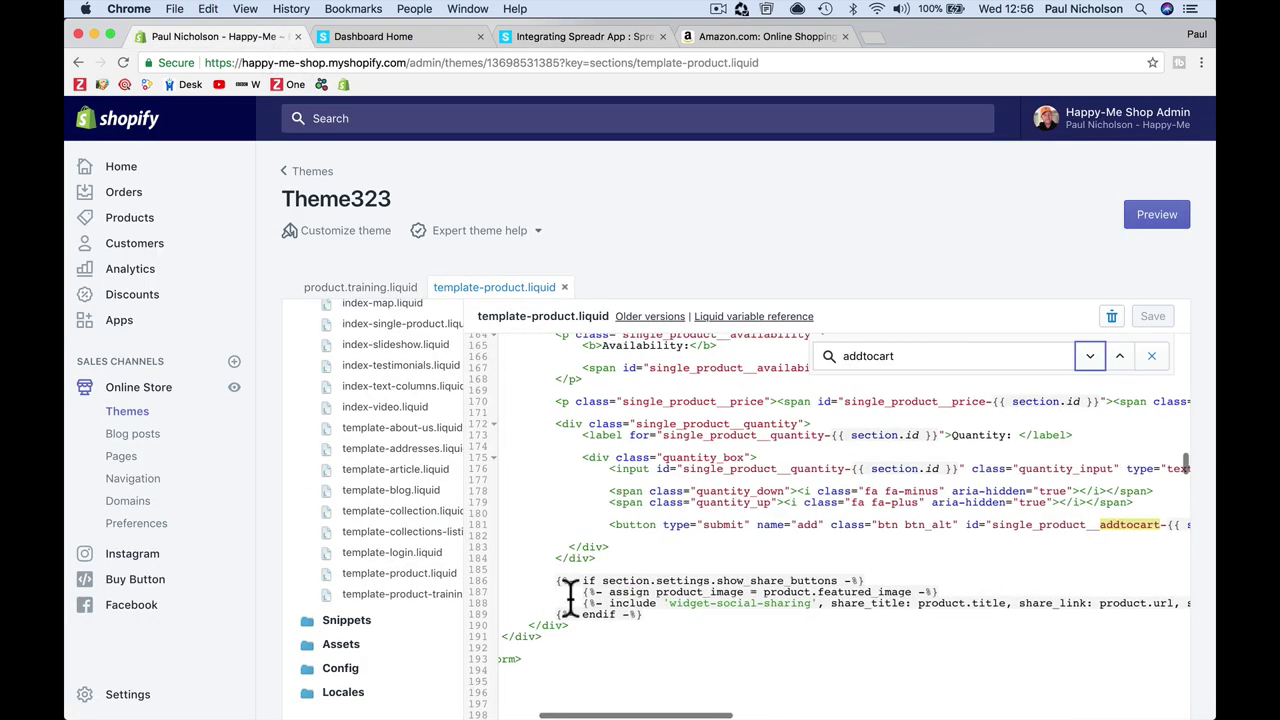
pyautogui.hscroll(-2, 570, 598)
pyautogui.click(621, 536)
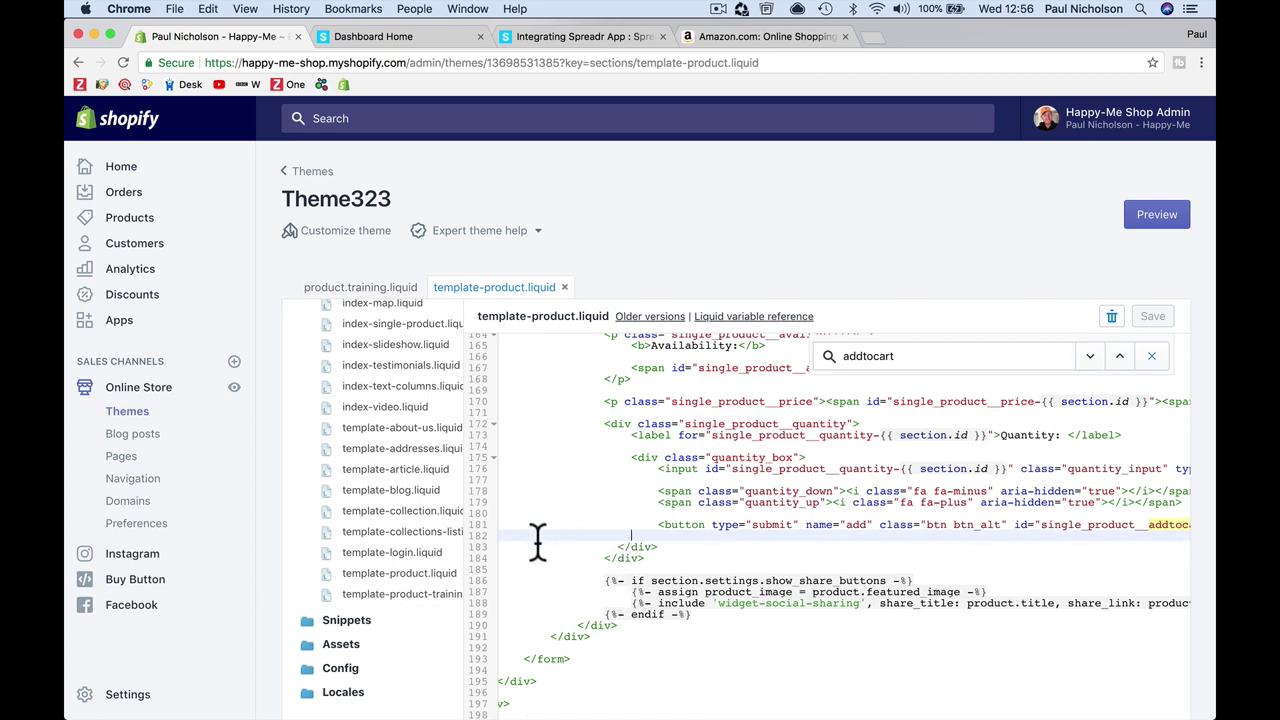
pyautogui.write("<!--spreadr file---> spreadr' %}")
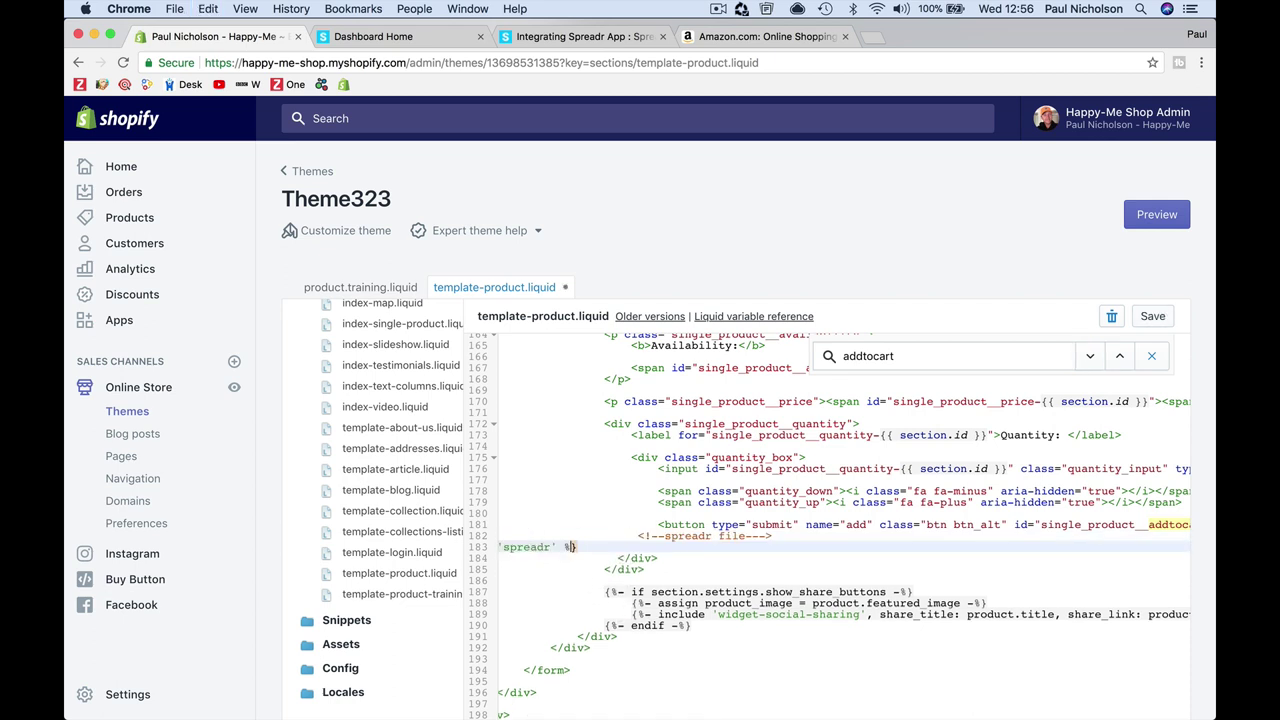
pyautogui.hscroll(-4, 506, 547)
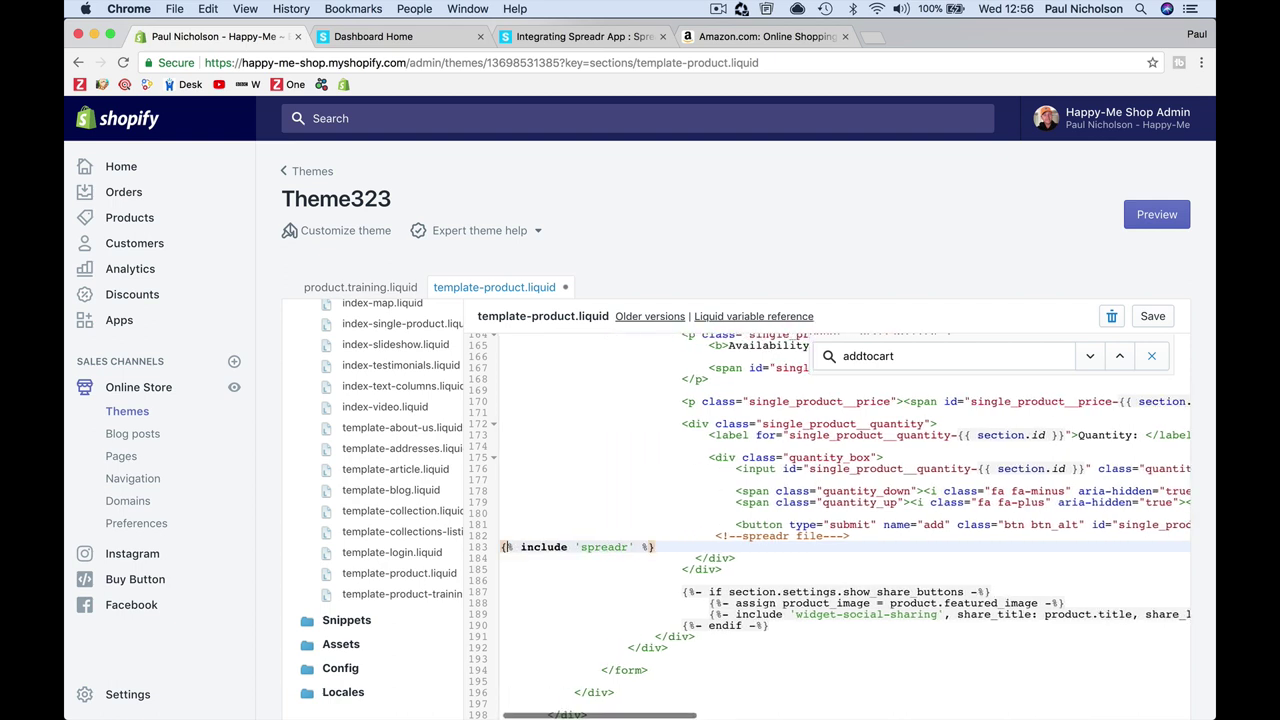
# Indent the {% include 'spreadr' %} line so it lines up beneath the spreadr file comment
pyautogui.click(741, 557)
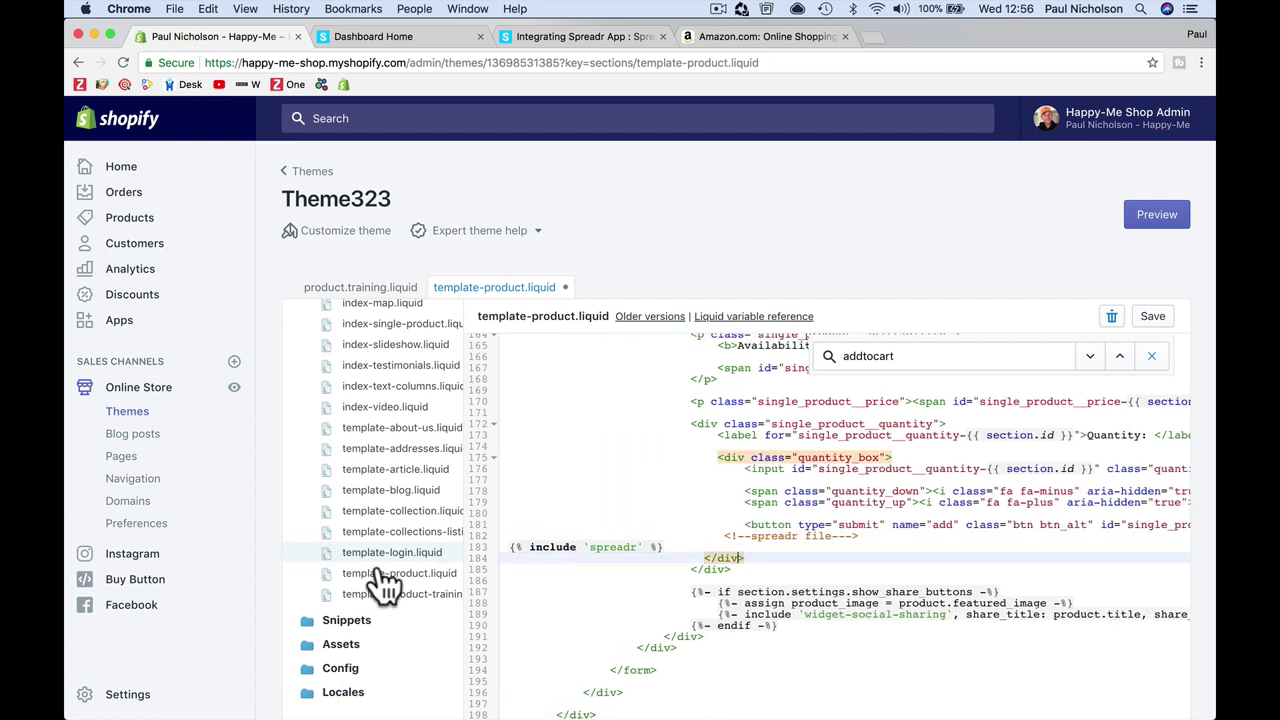
pyautogui.click(511, 547)
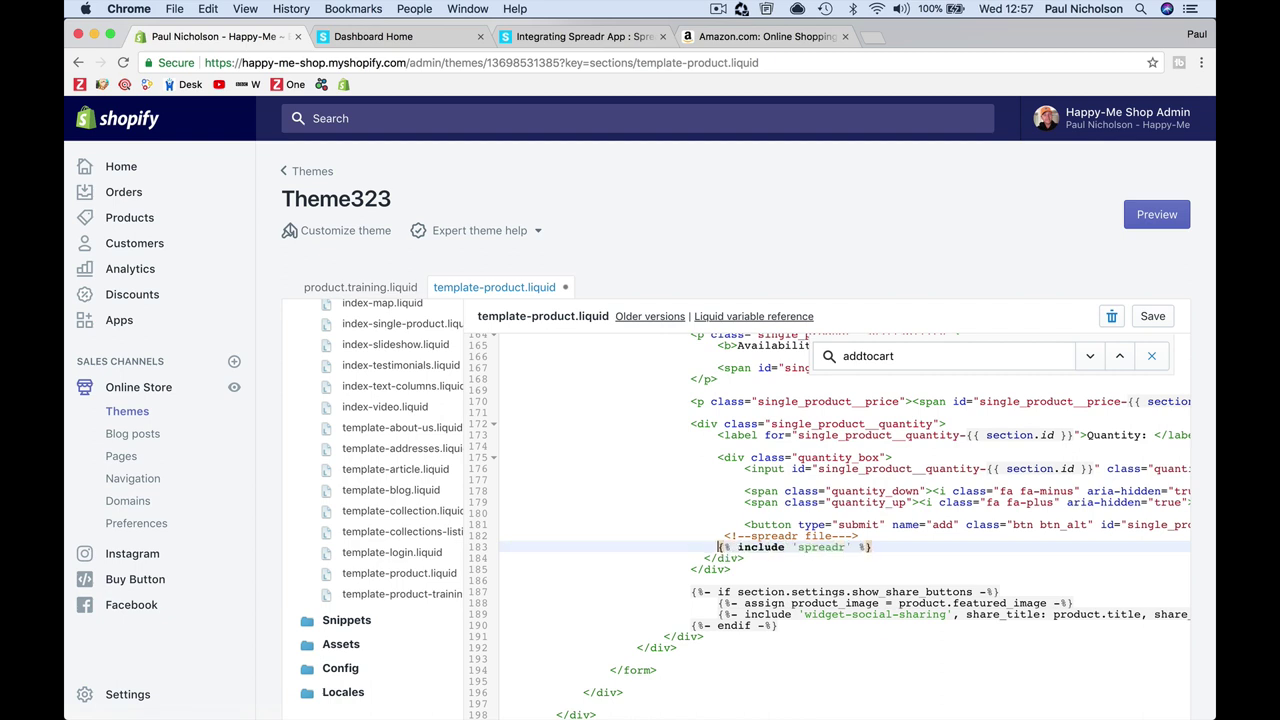
pyautogui.press('BackSpace')
pyautogui.press('BackSpace')
pyautogui.press('BackSpace')
pyautogui.press('BackSpace')
pyautogui.scroll(-5, 674, 457)
pyautogui.scroll(3, 674, 457)
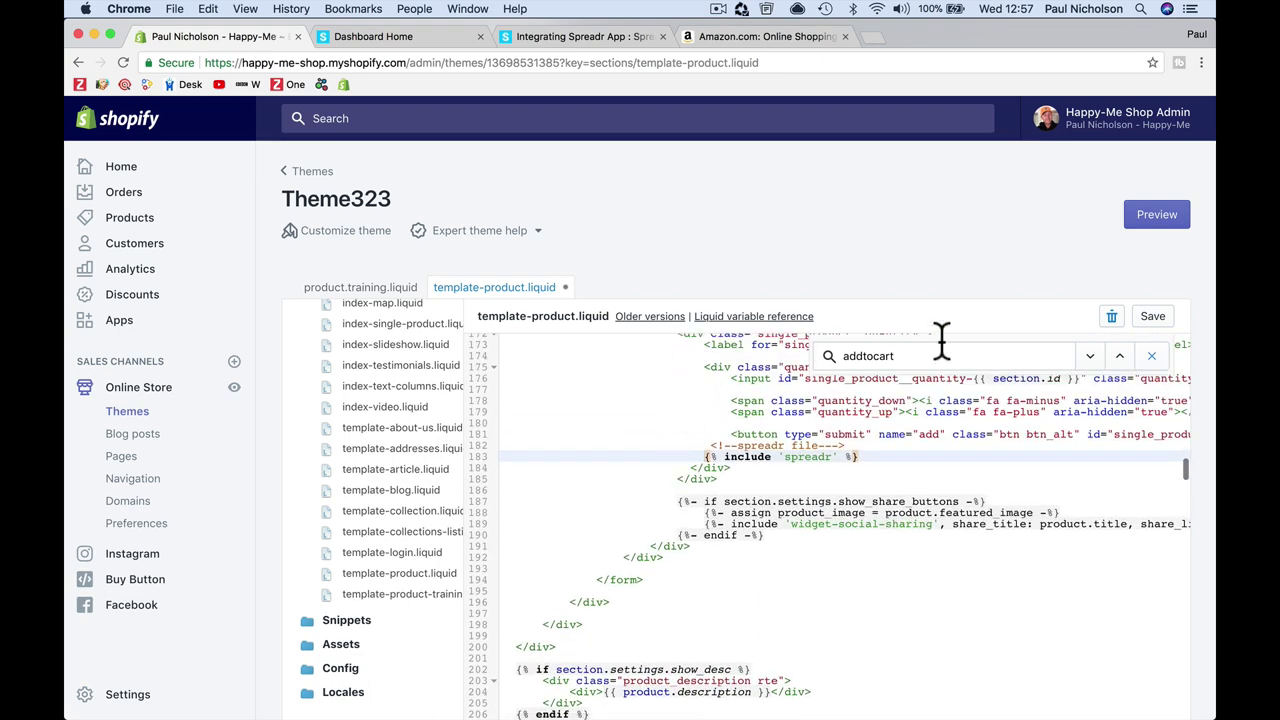
# Save template-product.liquid and open the Theme323 store preview in a widened window
pyautogui.click(1151, 328)
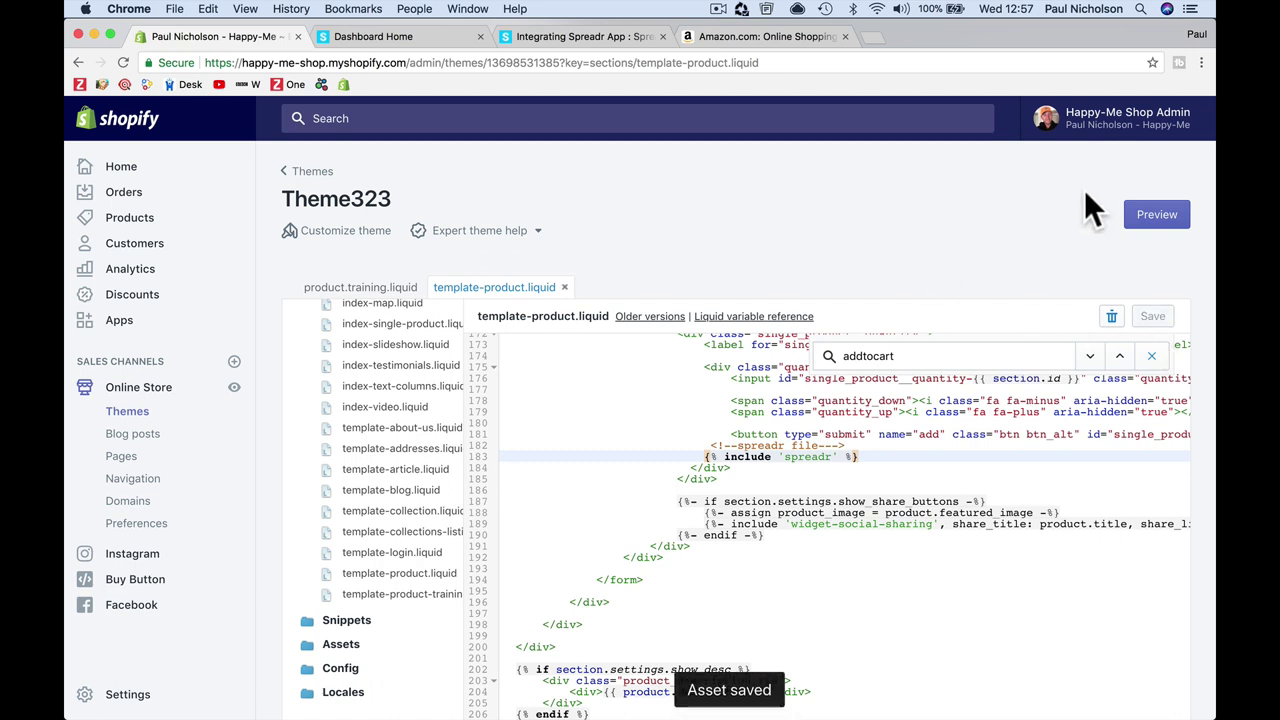
pyautogui.click(1155, 213)
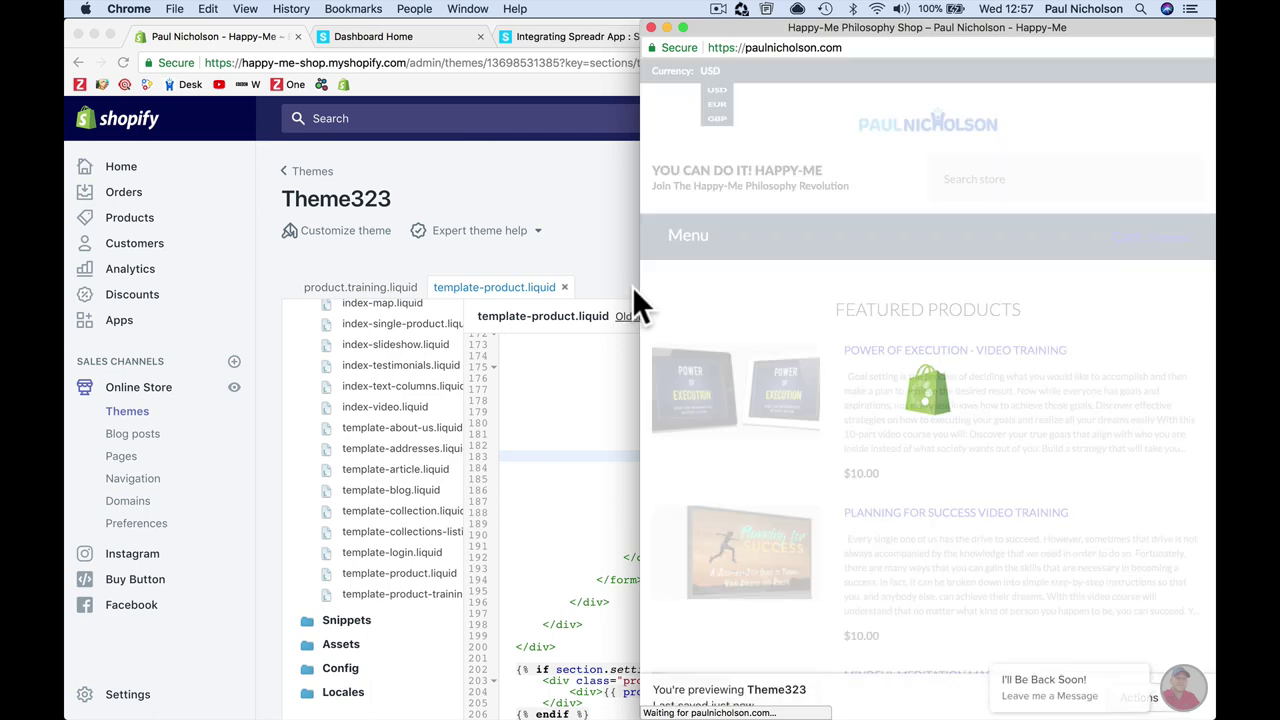
pyautogui.moveTo(641, 286); pyautogui.dragTo(233, 253)
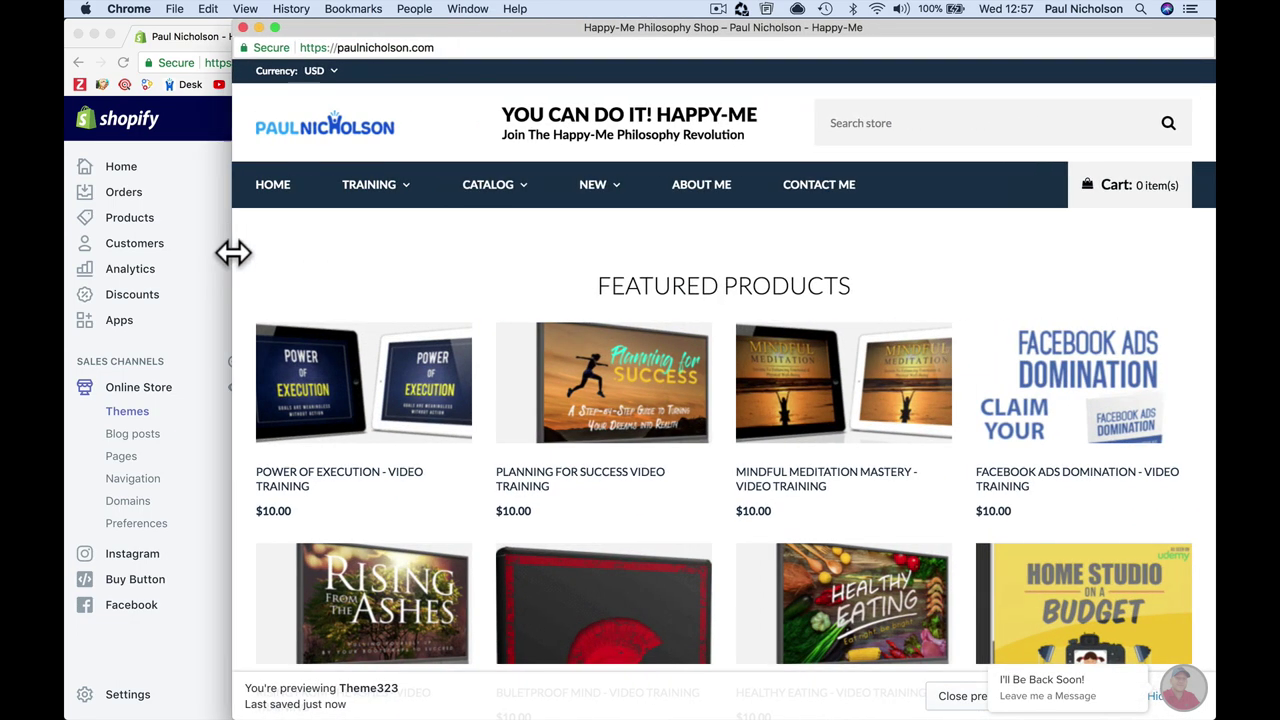
# Check the England Retro Football Fan - Unique Sheep T-shirt page in the theme preview and close the preview window
pyautogui.scroll(-6, 397, 414)
pyautogui.click(401, 378)
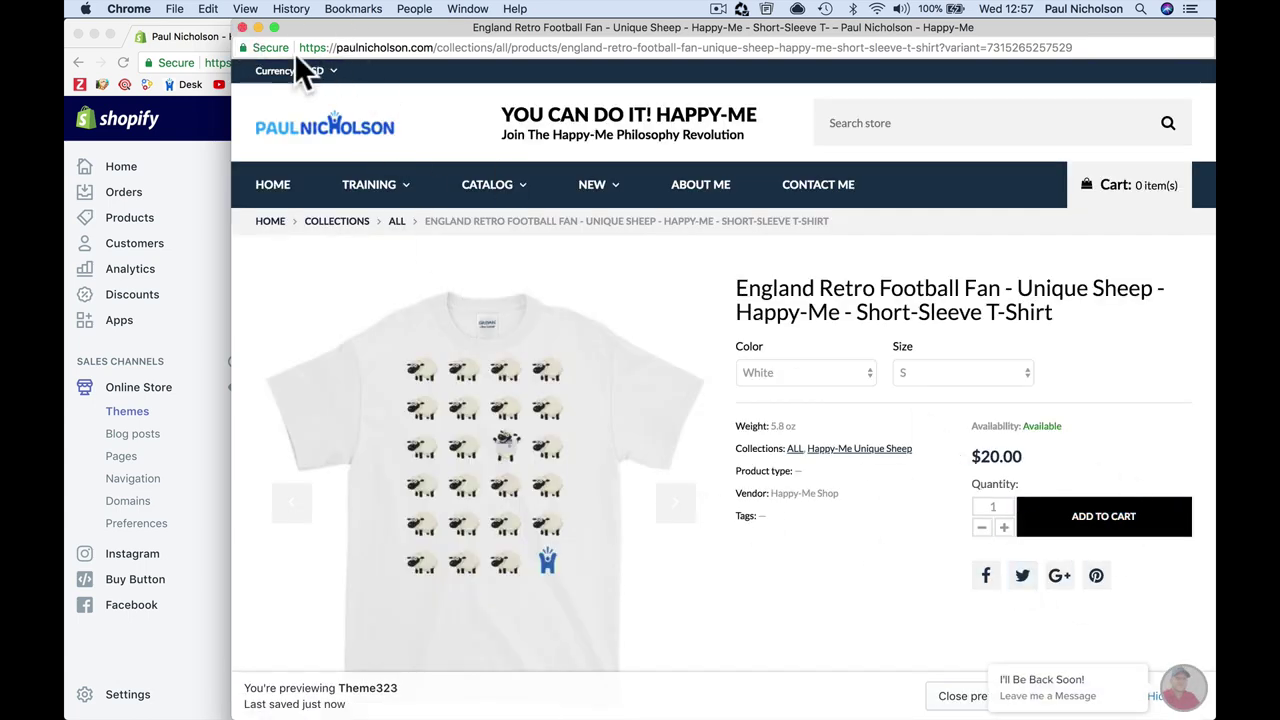
pyautogui.click(242, 27)
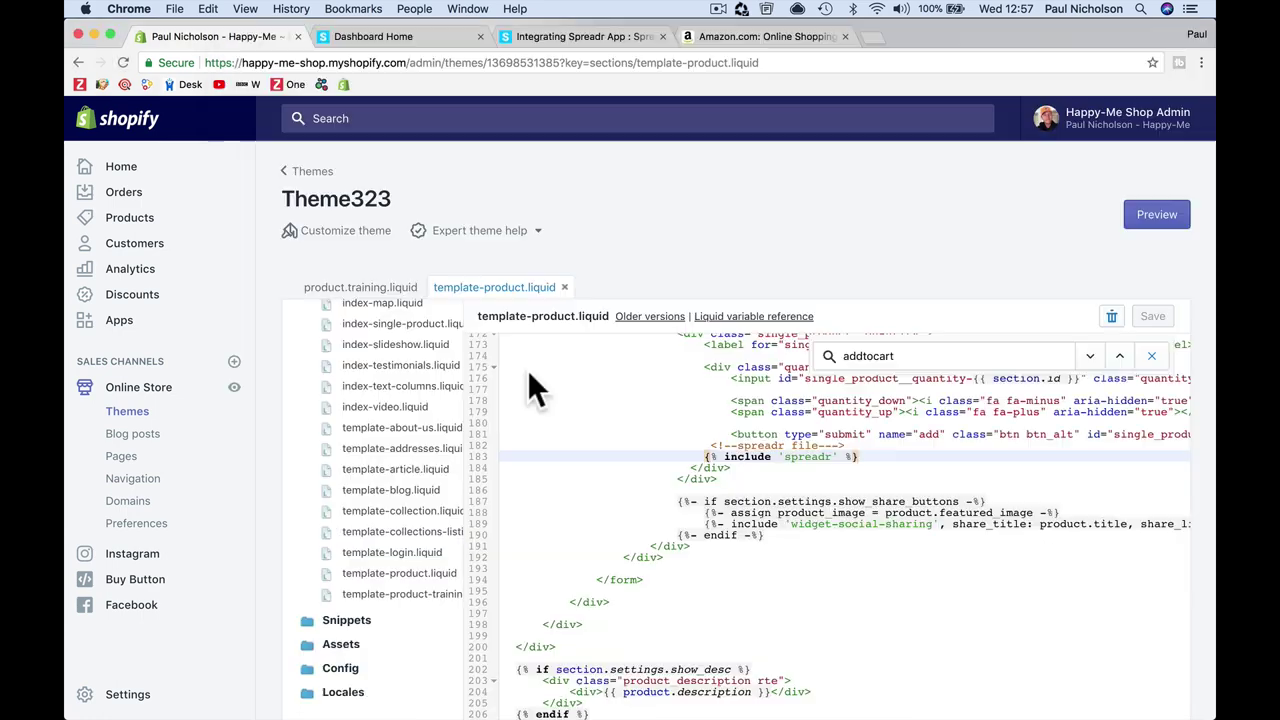
# Advance Spreadr's Getting Started guide to Join Amazon and open the Amazon Associates Program site
pyautogui.click(429, 38)
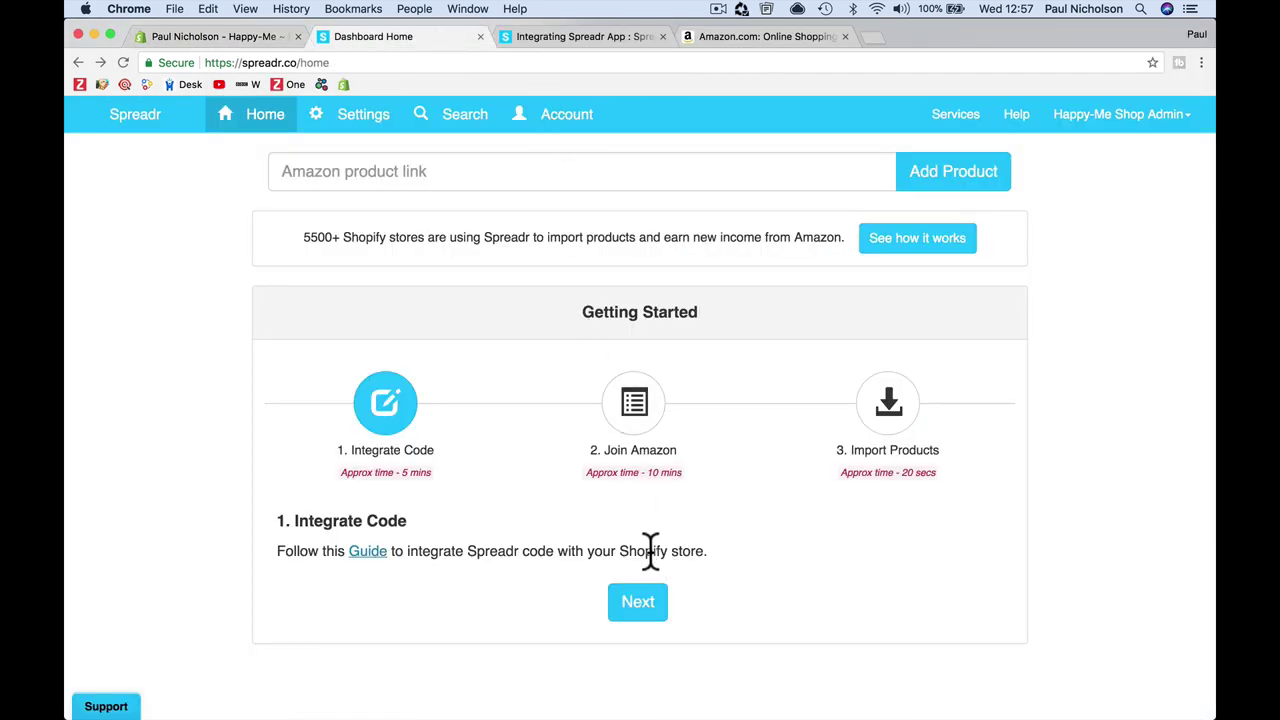
pyautogui.click(638, 604)
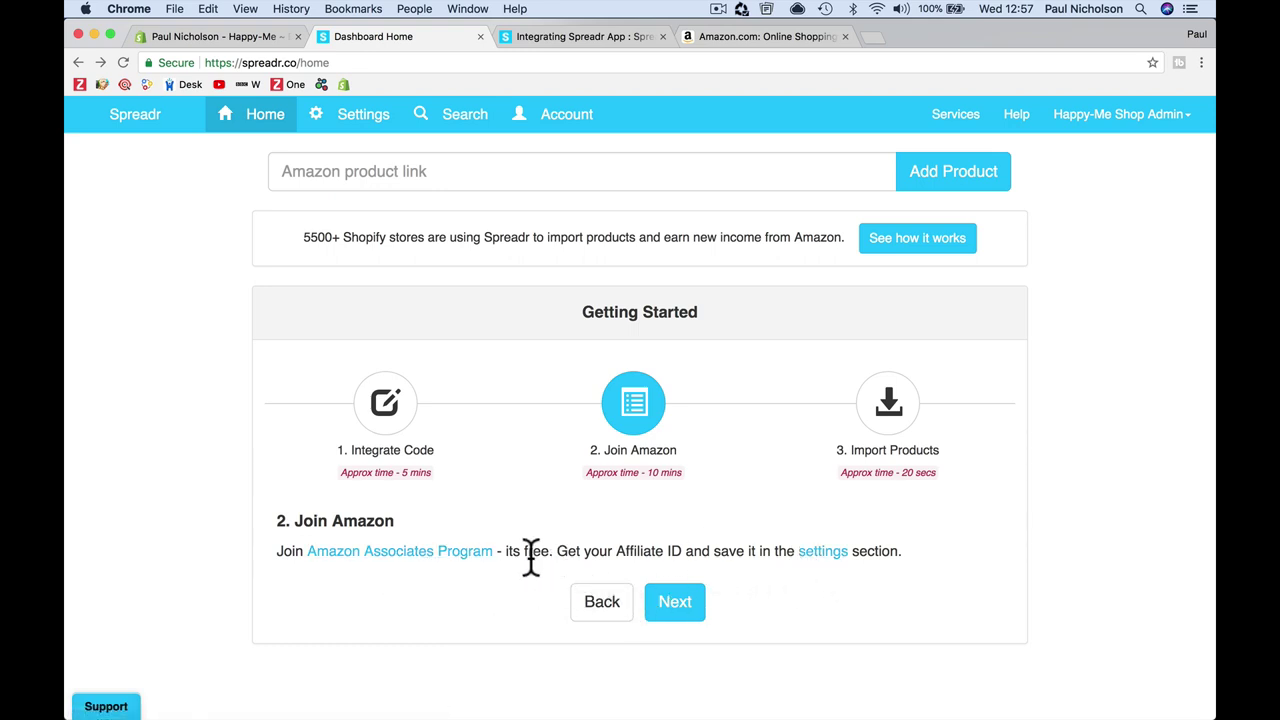
pyautogui.click(462, 553)
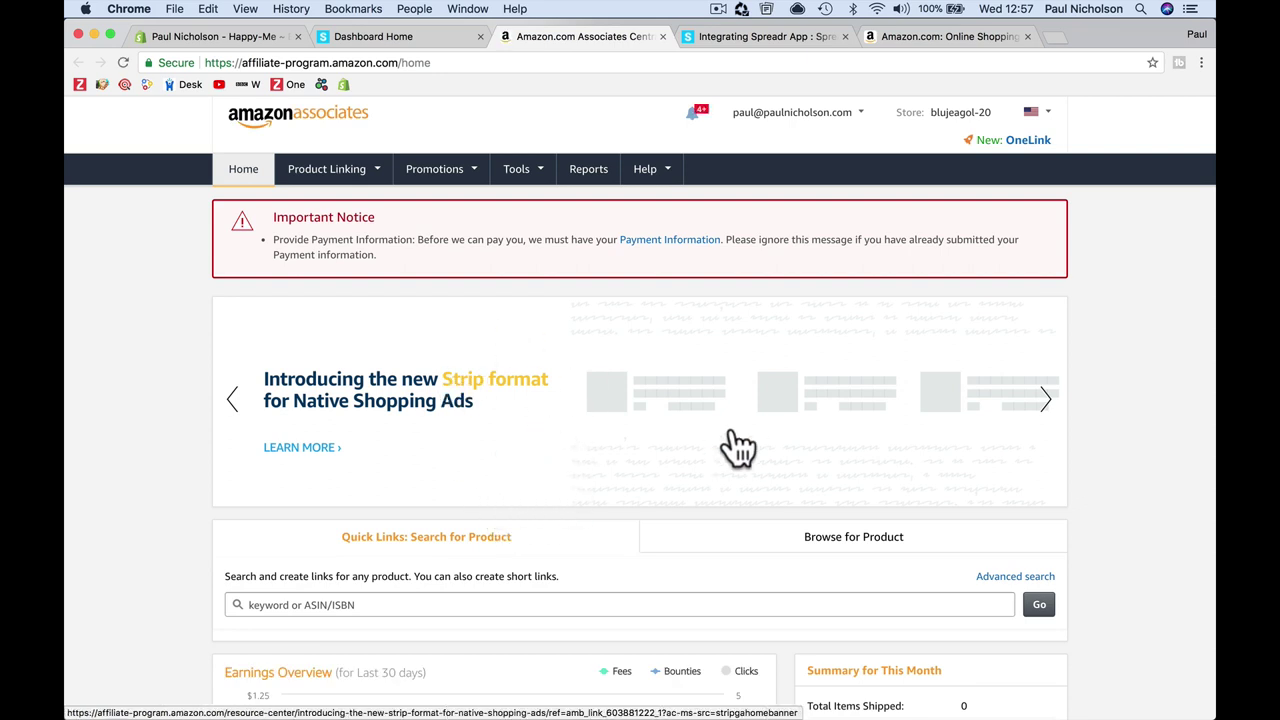
pyautogui.click(1045, 113)
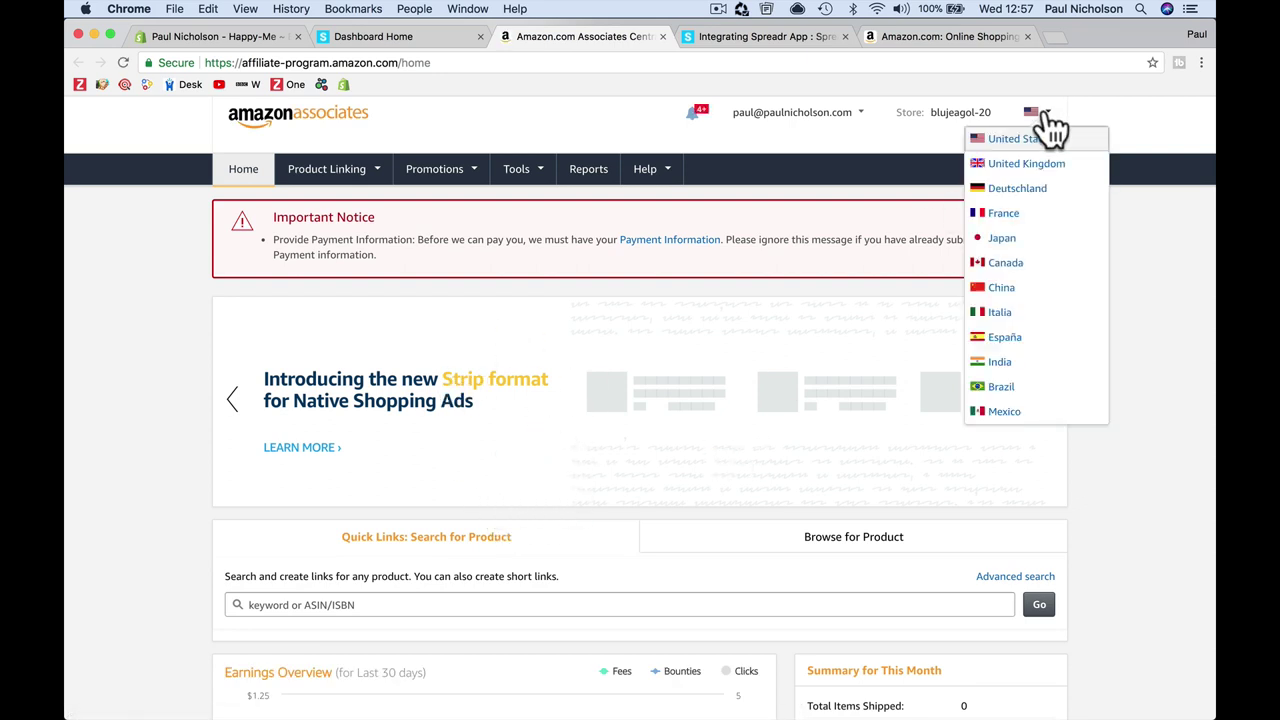
pyautogui.click(973, 103)
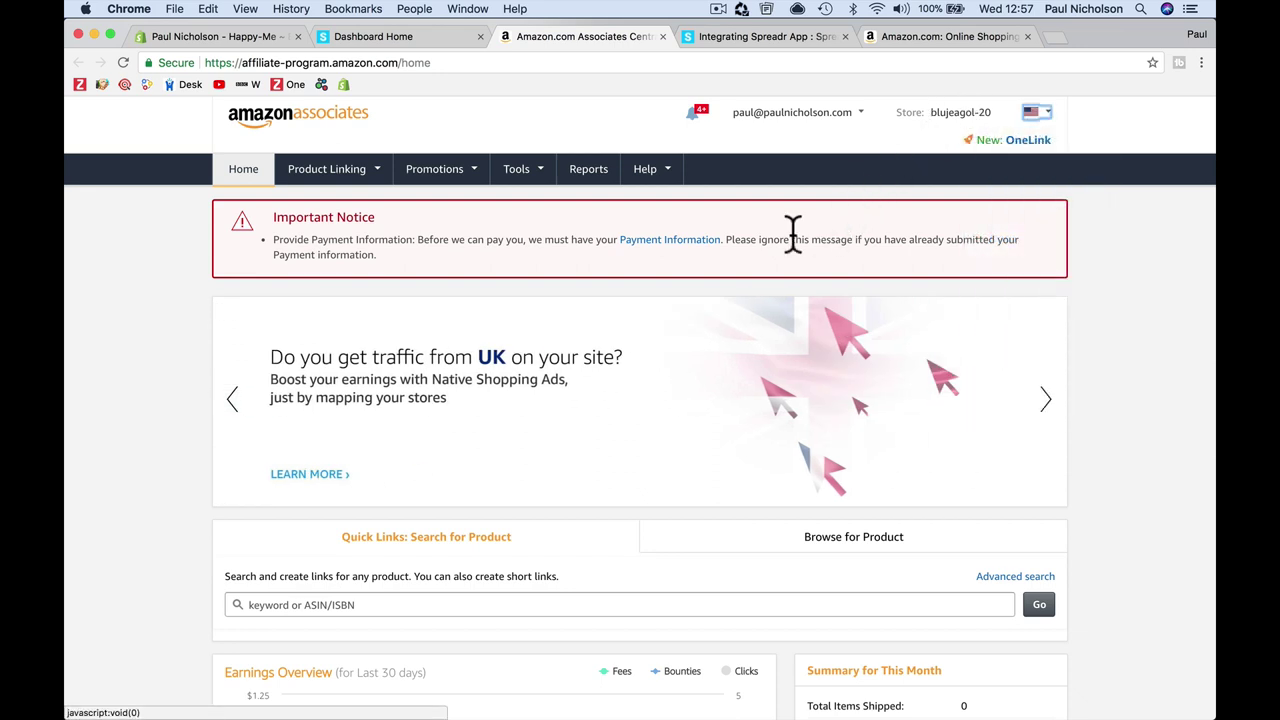
# Open the Manage Your Tracking IDs page of the Amazon Associates account and bring the tracking ID list into view
pyautogui.moveTo(663, 182)
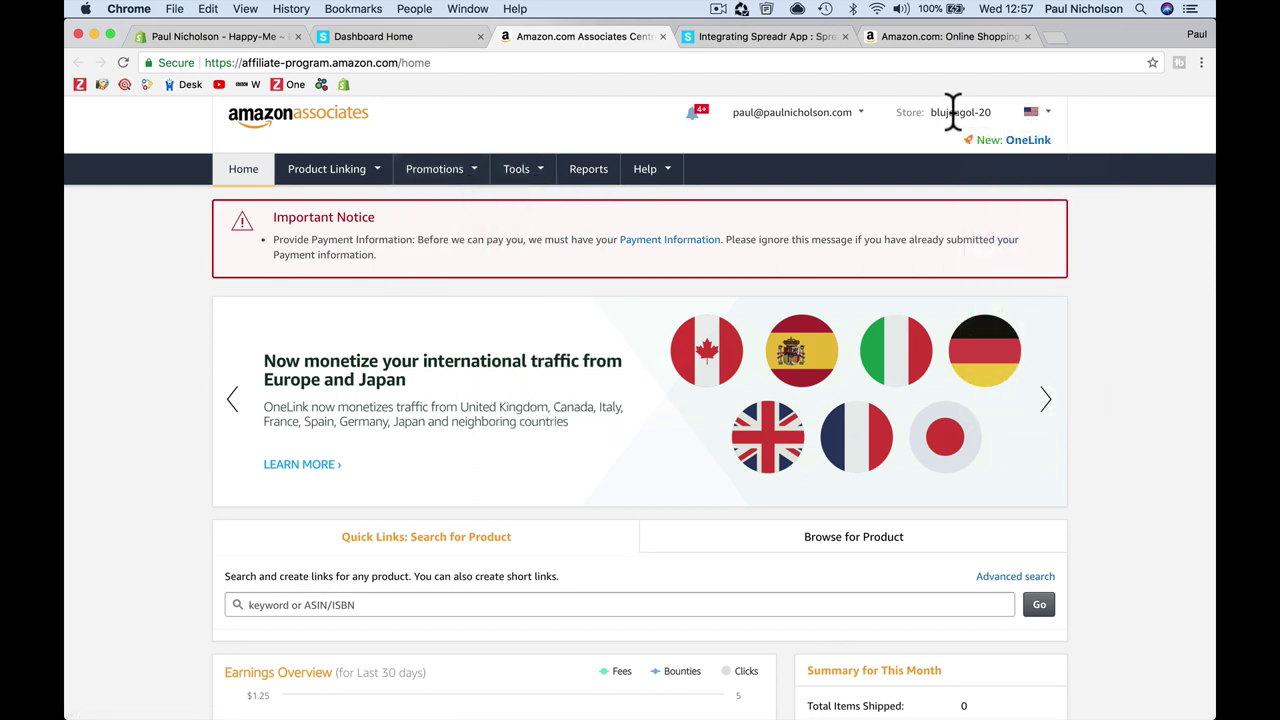
pyautogui.moveTo(527, 184)
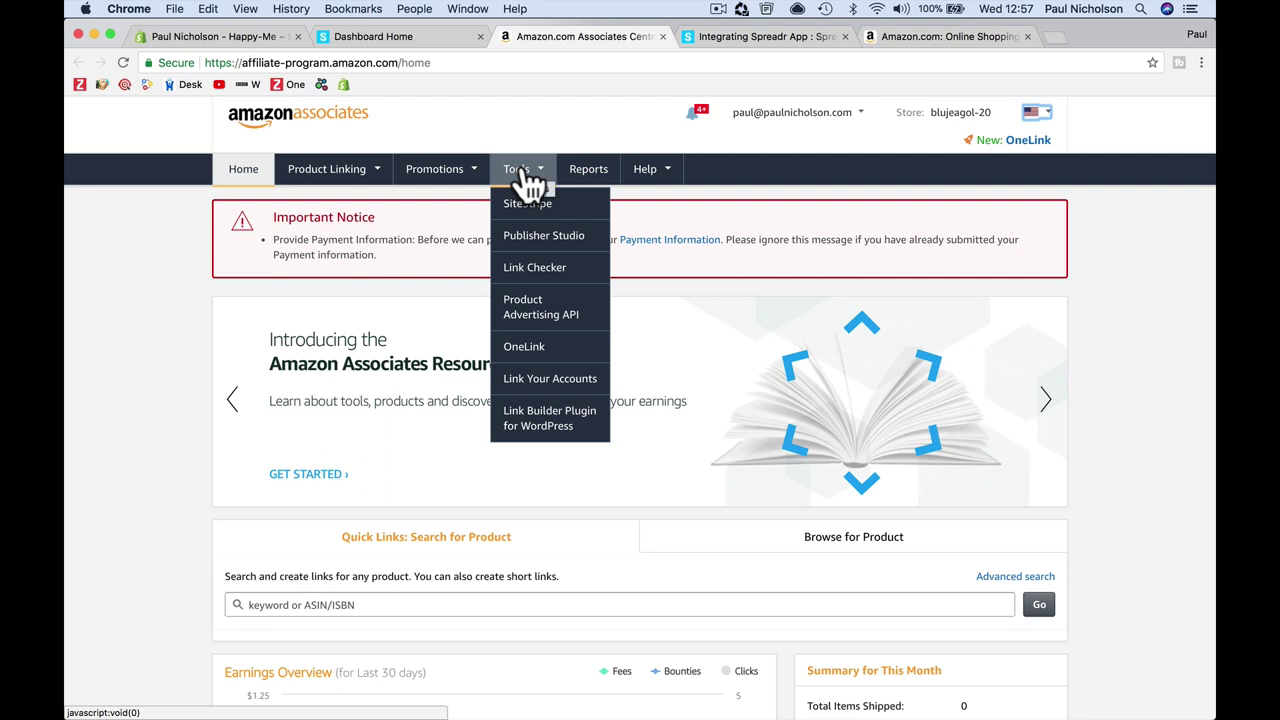
pyautogui.moveTo(363, 183)
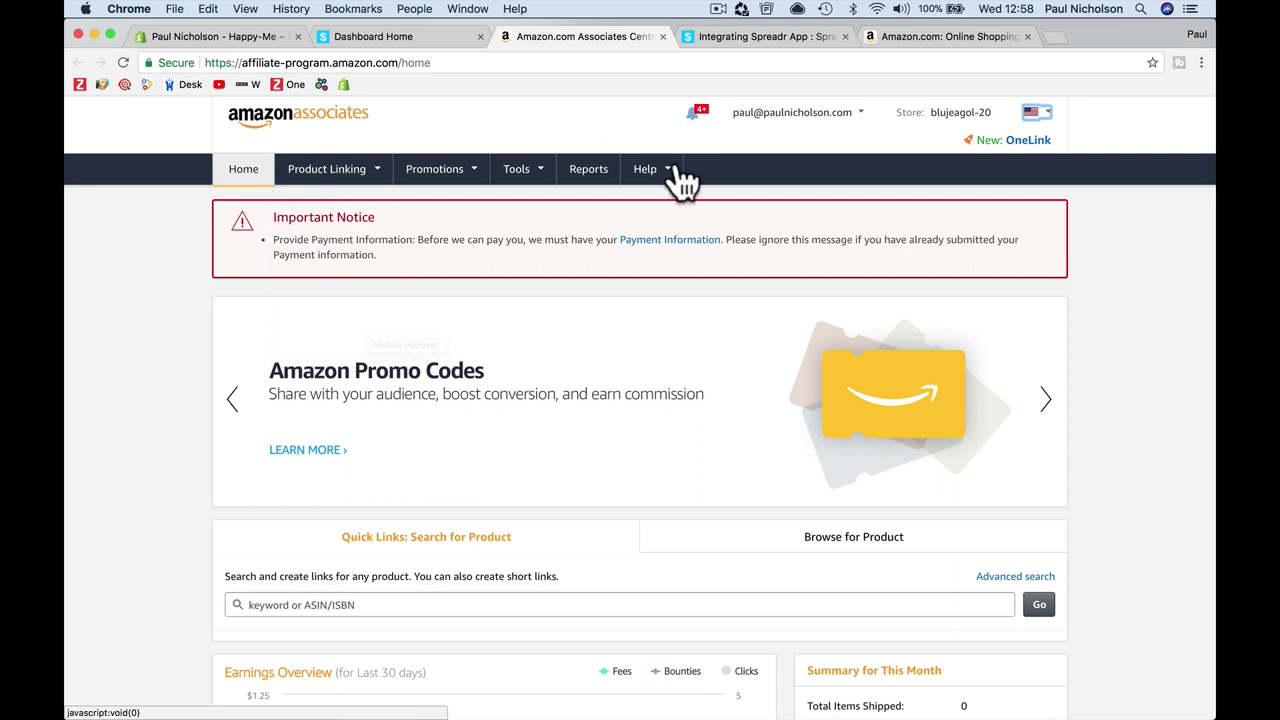
pyautogui.moveTo(777, 129)
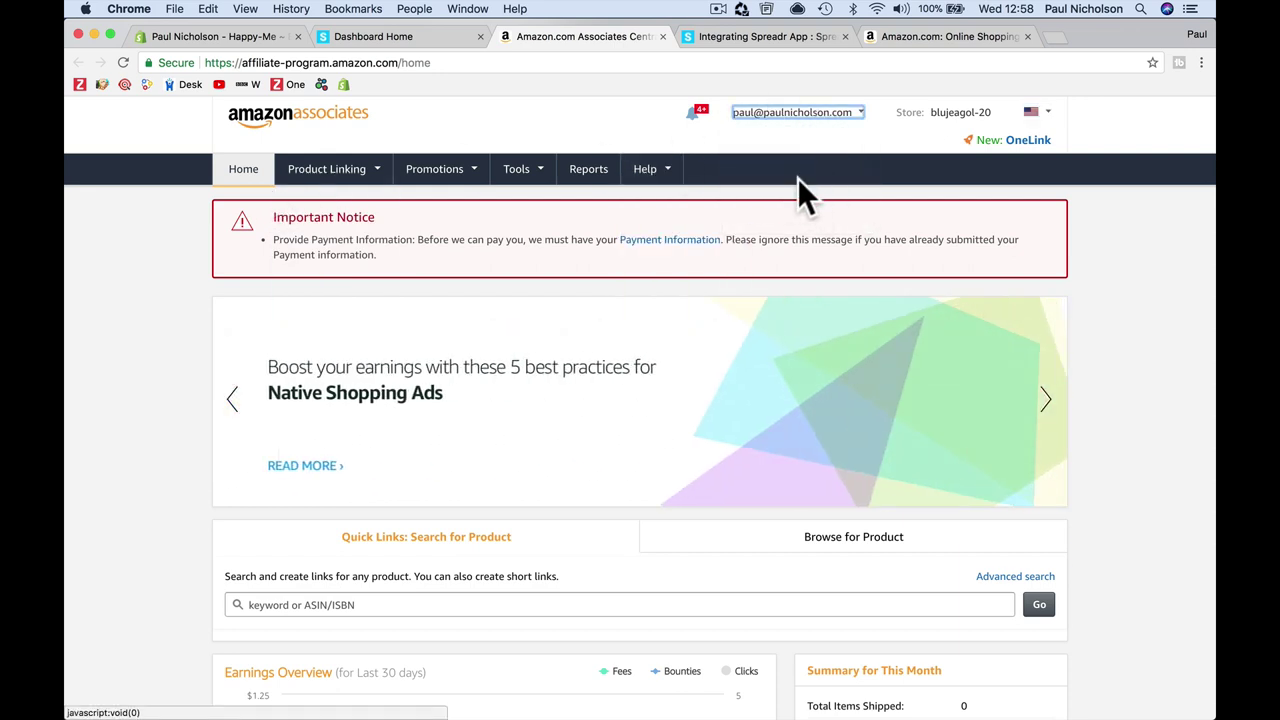
pyautogui.click(806, 195)
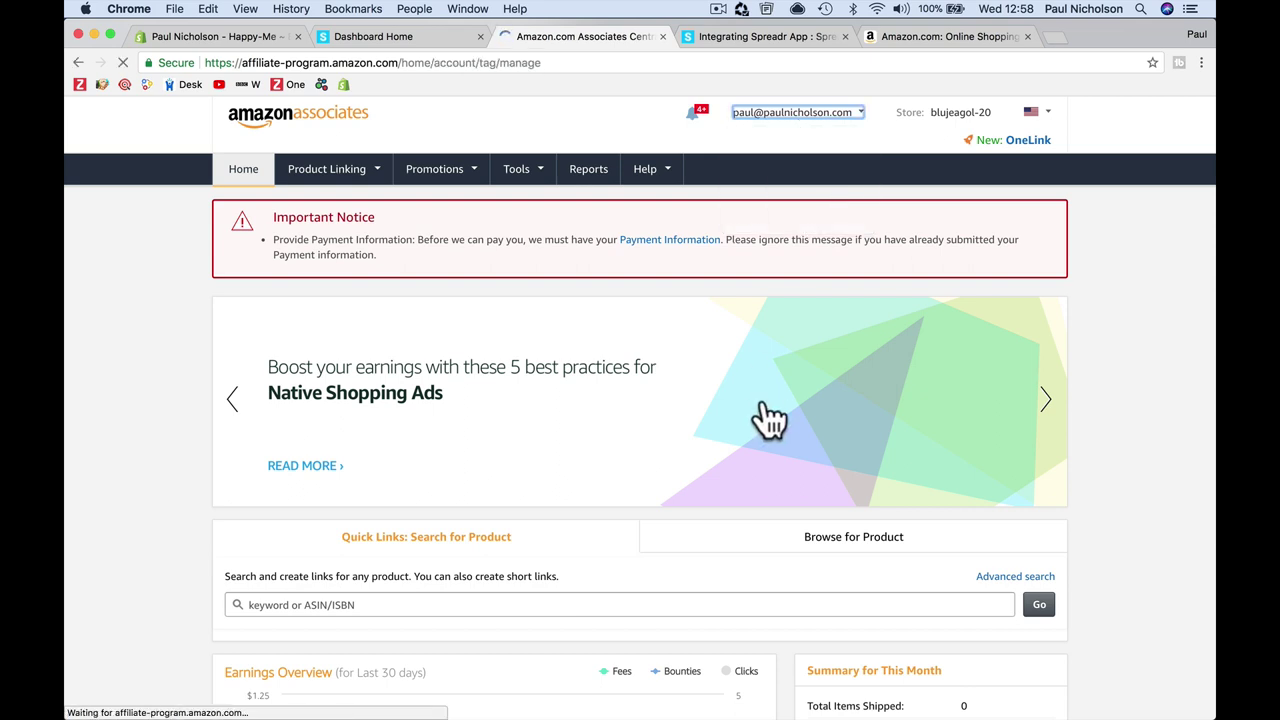
pyautogui.scroll(-1, 770, 420)
pyautogui.scroll(-2, 770, 420)
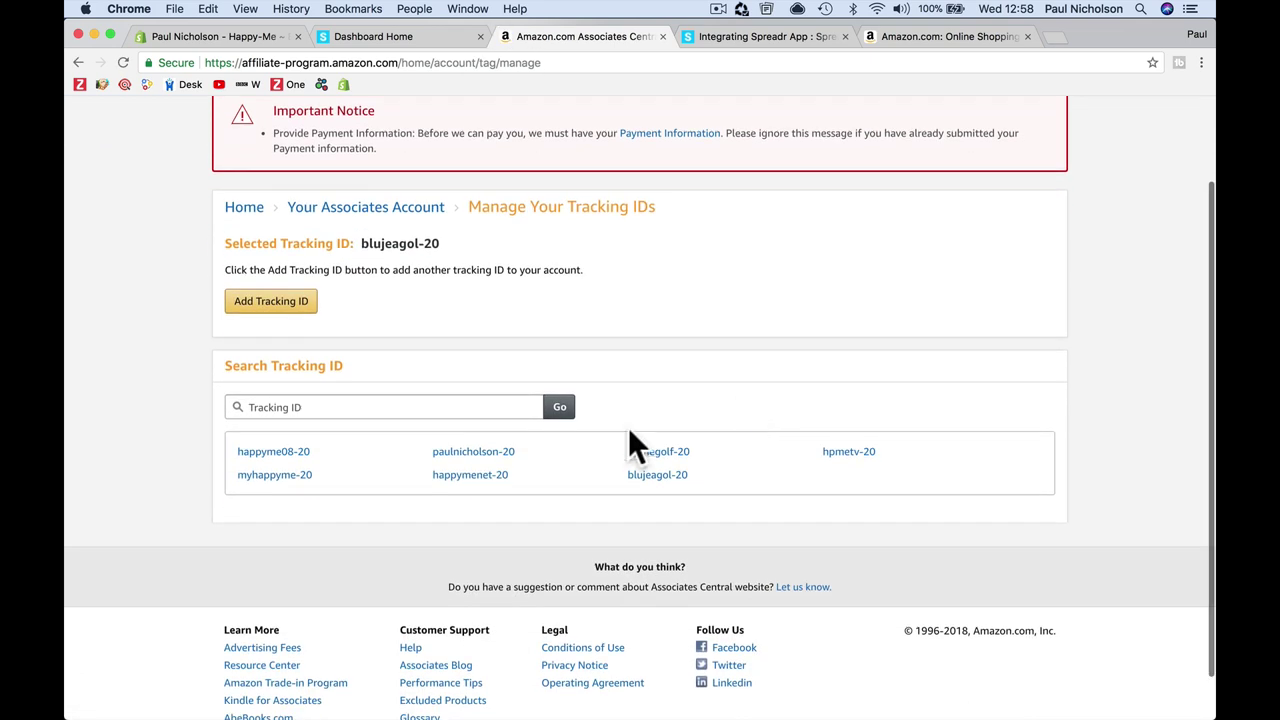
# View the United Kingdom version of the Amazon Associates site and return to the tracking IDs page
pyautogui.moveTo(424, 451); pyautogui.dragTo(521, 448)
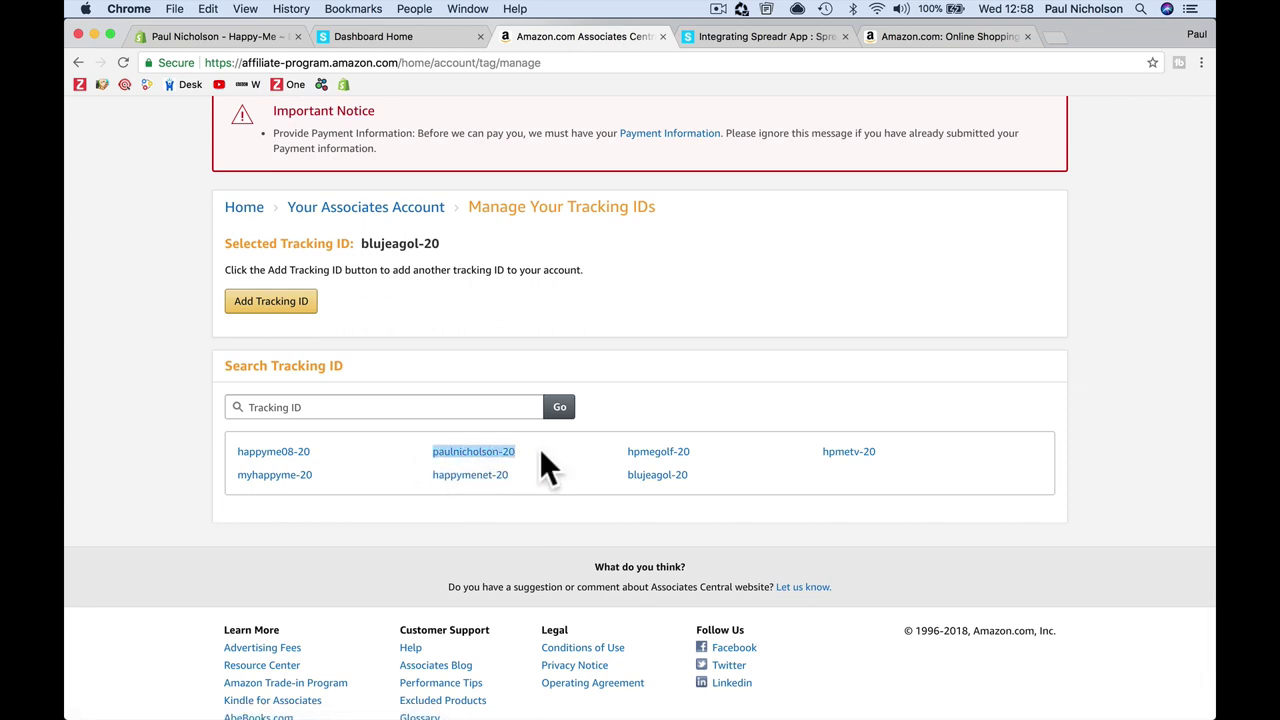
pyautogui.click(549, 477)
pyautogui.scroll(3, 550, 478)
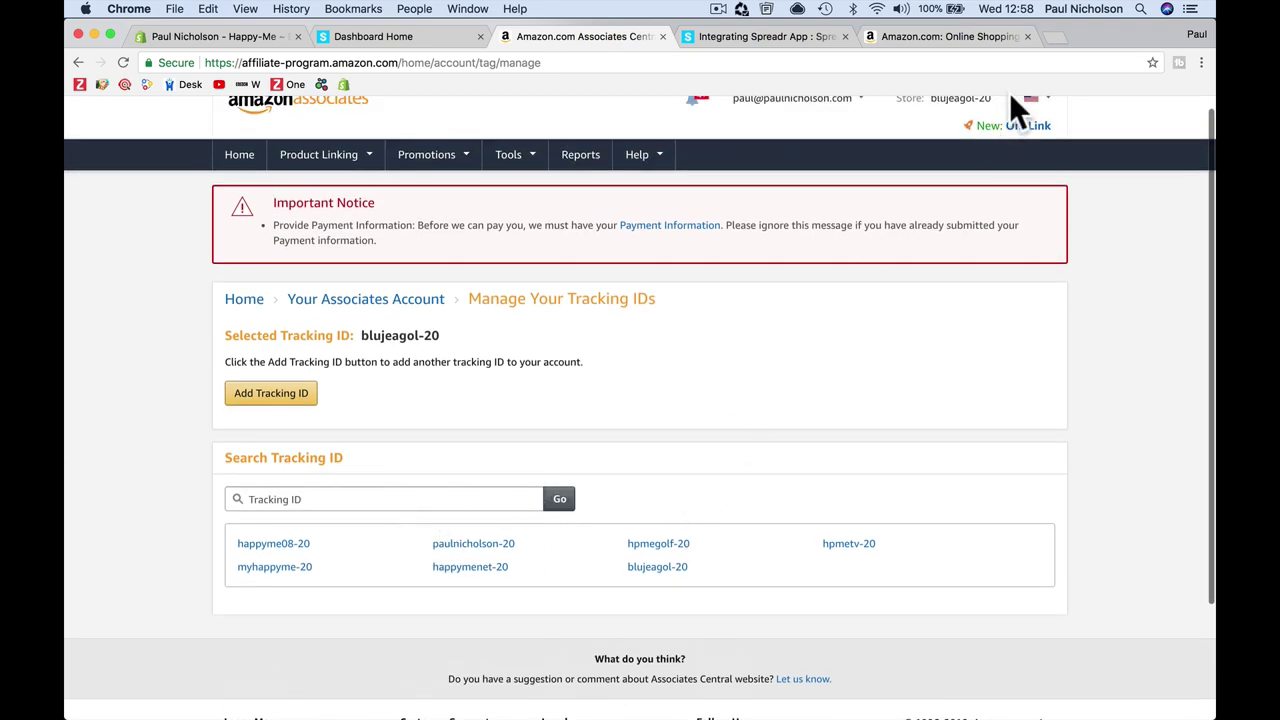
pyautogui.click(1011, 96)
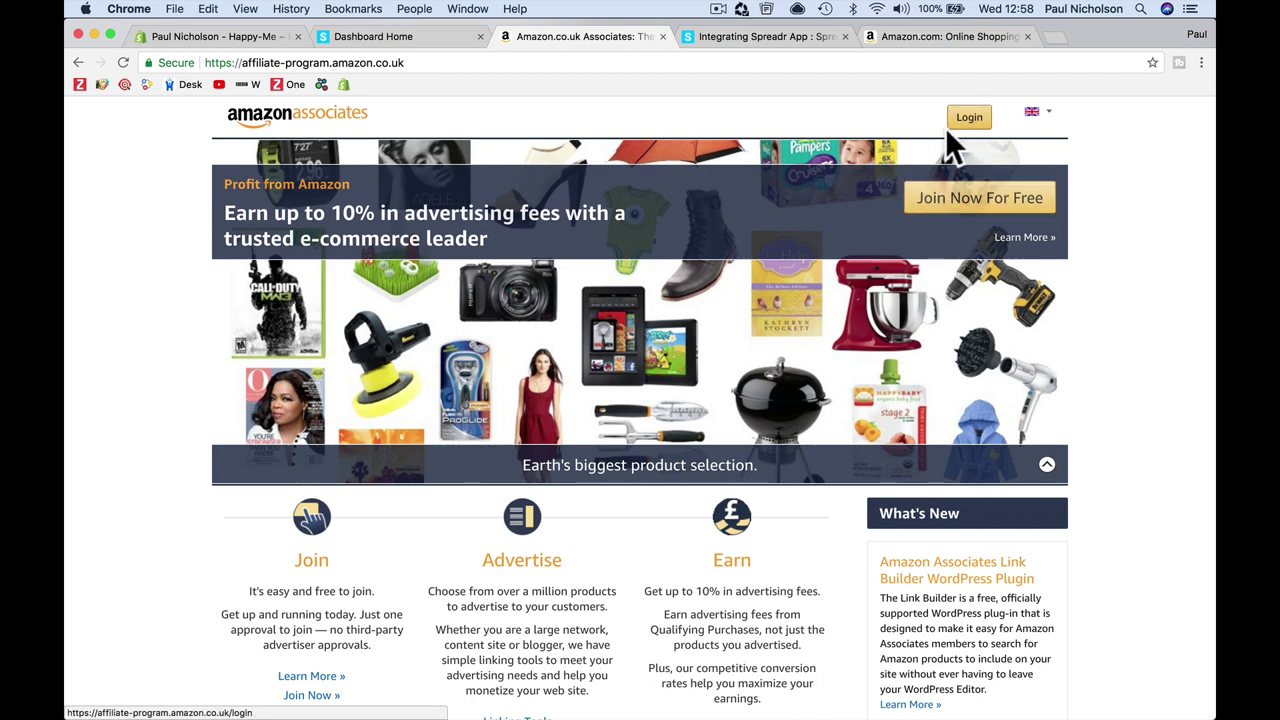
pyautogui.click(78, 63)
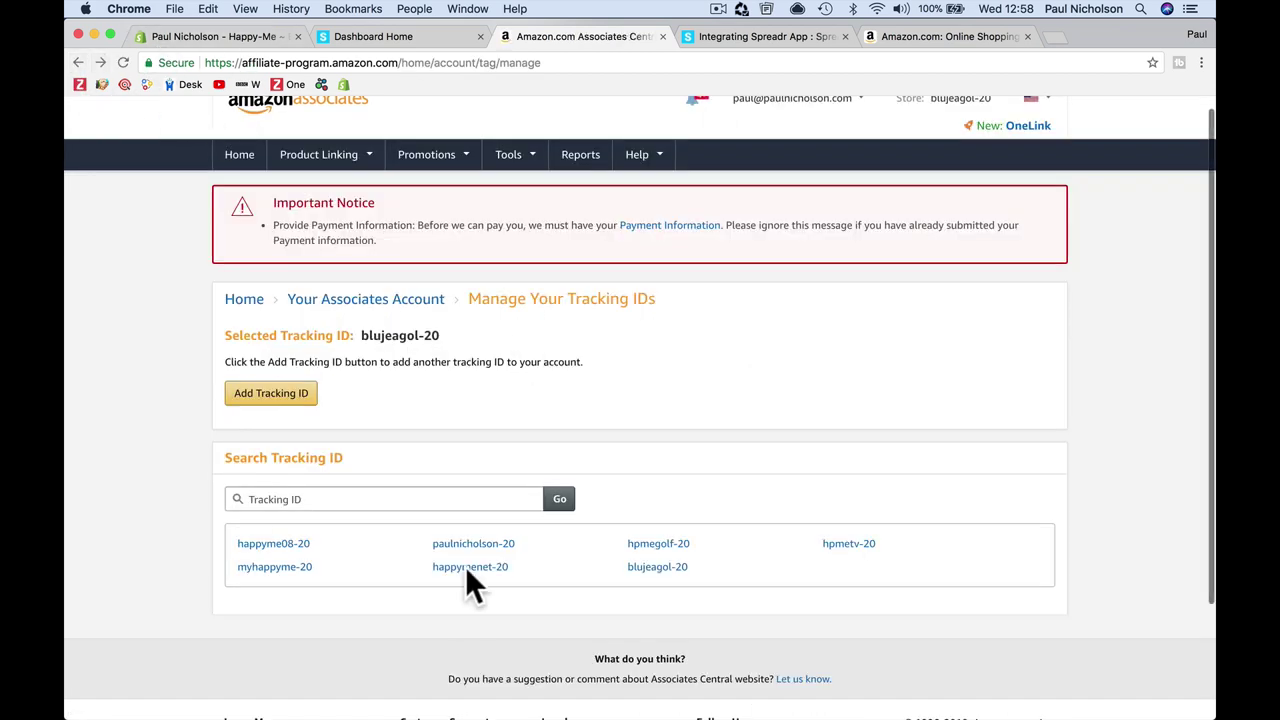
# Copy the tracking ID in the first row, second column of the list and open Spreadr's Settings in a new tab
pyautogui.moveTo(426, 540); pyautogui.dragTo(590, 540)
pyautogui.press('super+c')
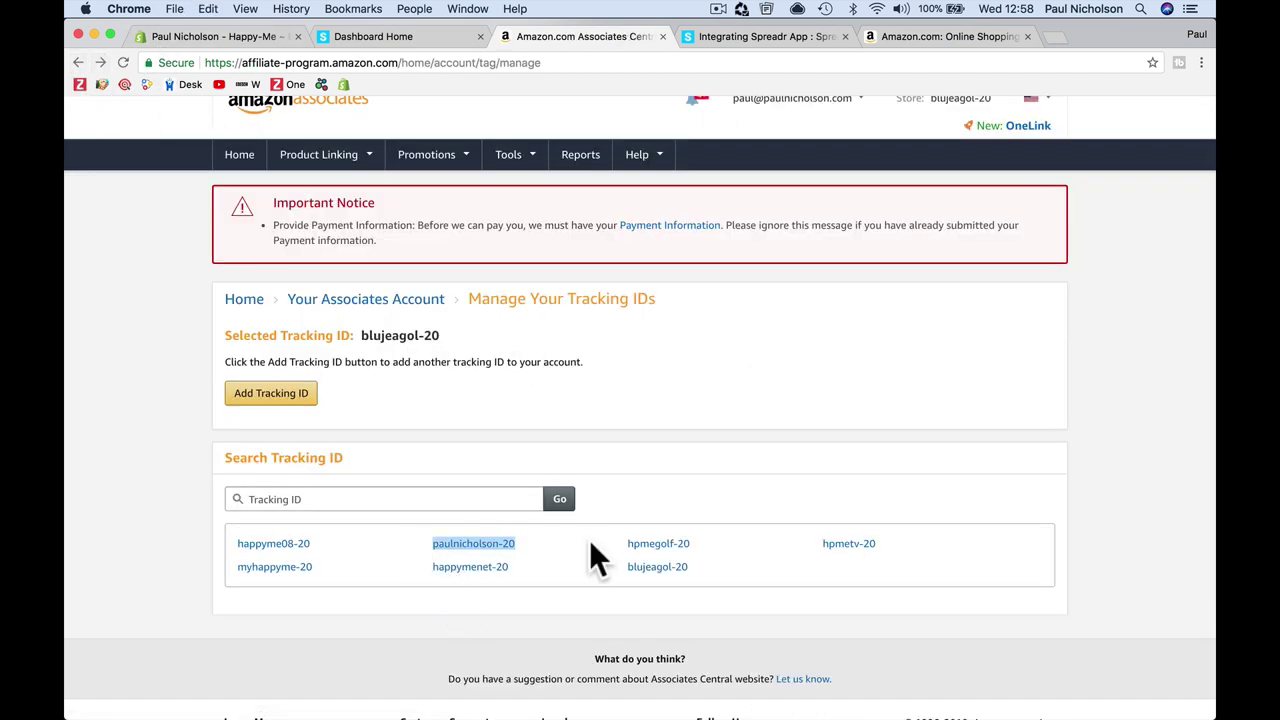
pyautogui.click(351, 36)
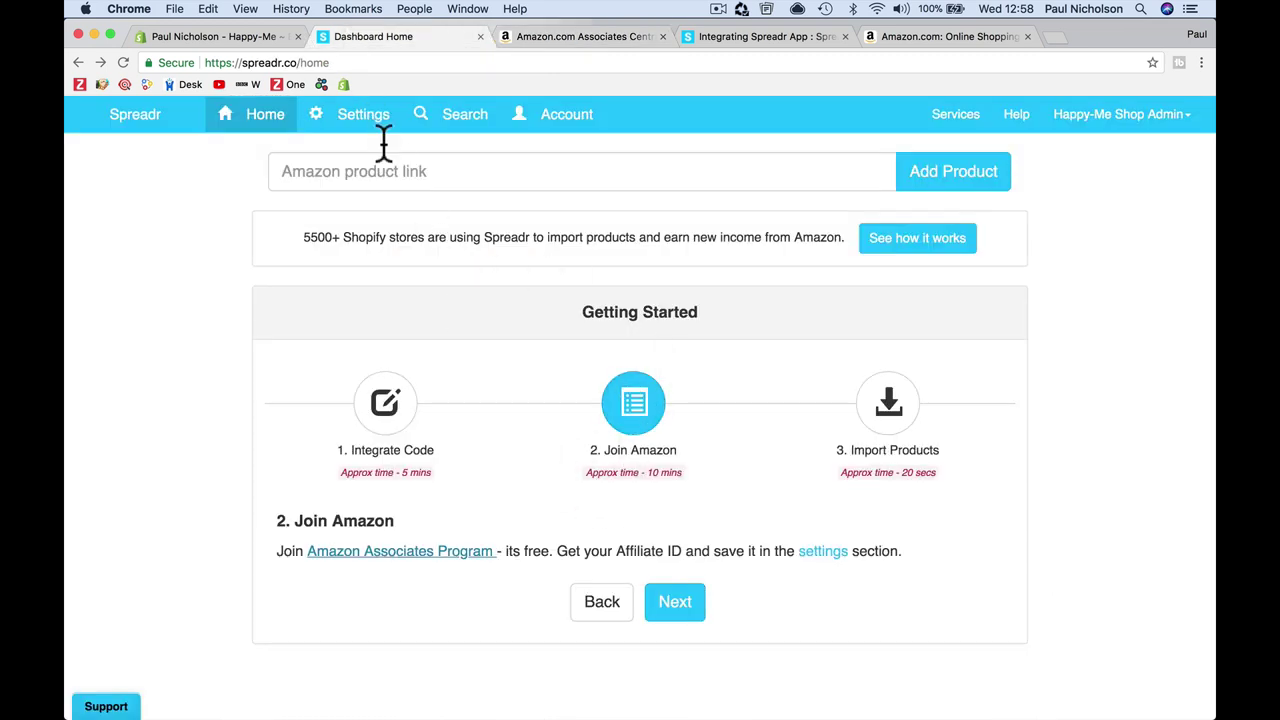
pyautogui.rightClick(357, 115)
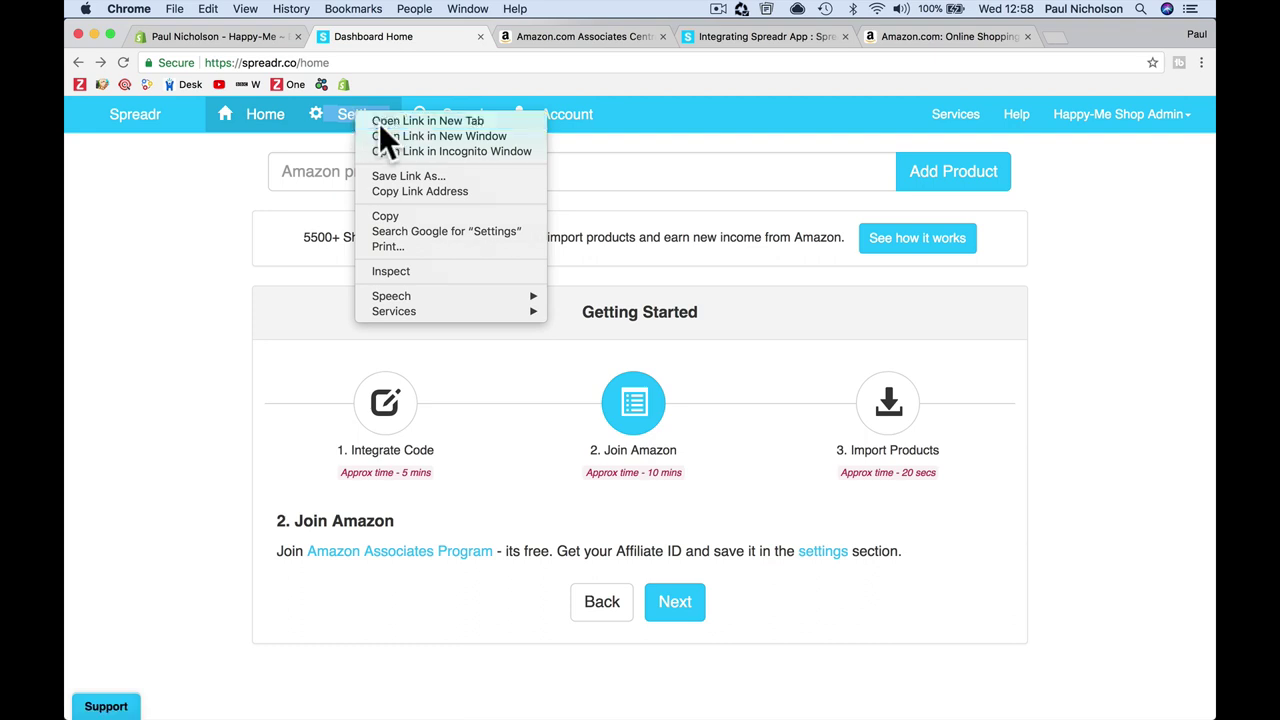
pyautogui.click(380, 120)
# Close the Amazon Associates tab and save the copied tracking ID as Spreadr's Affiliate / Associate ID for United States
pyautogui.click(620, 33)
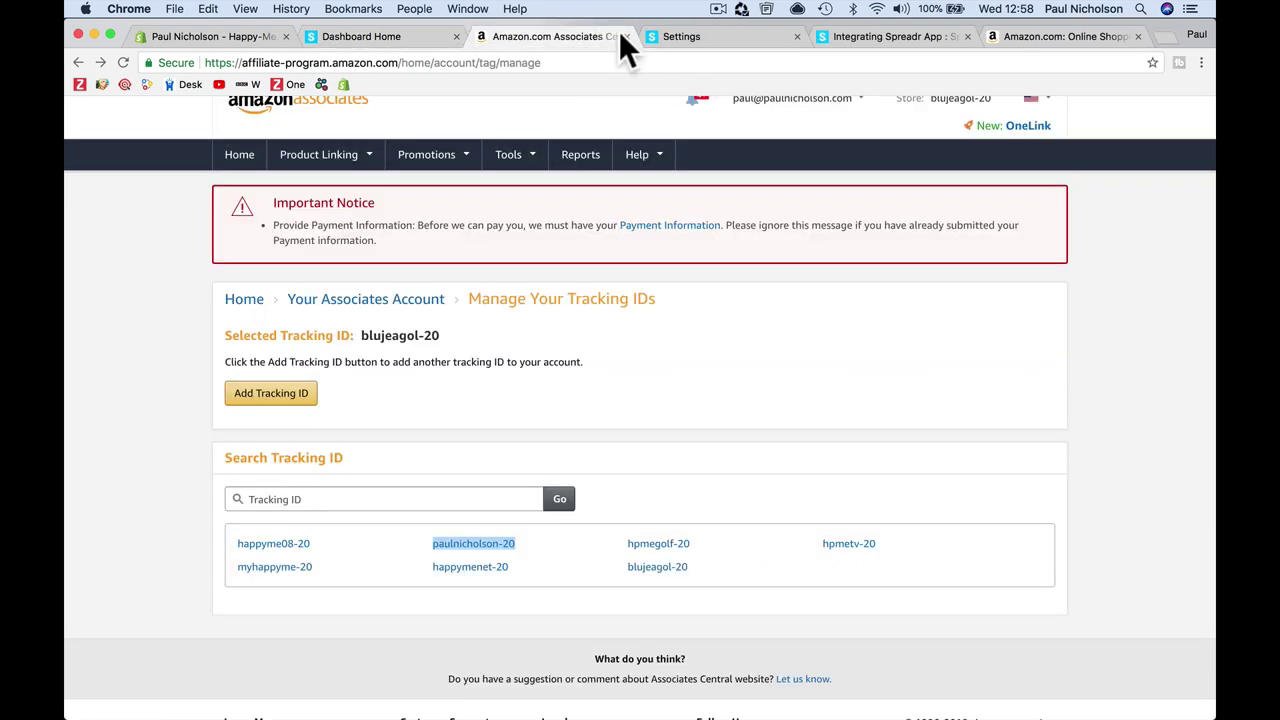
pyautogui.click(626, 36)
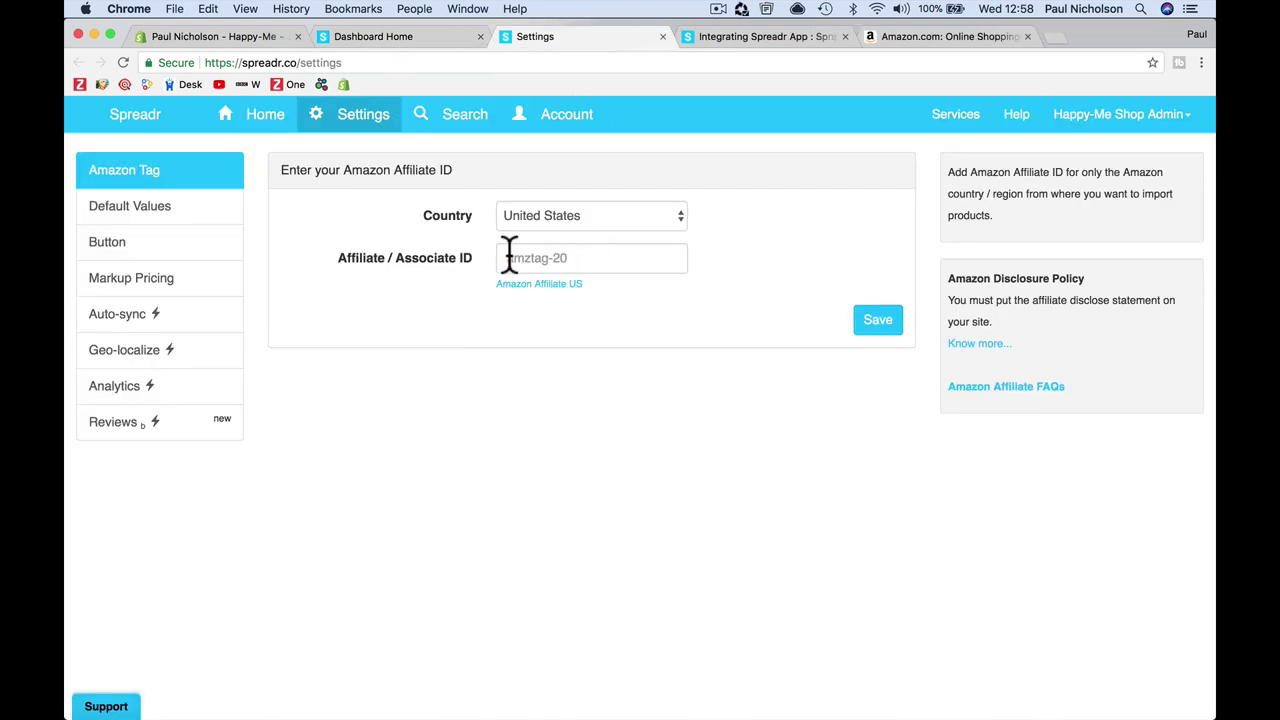
pyautogui.click(562, 252)
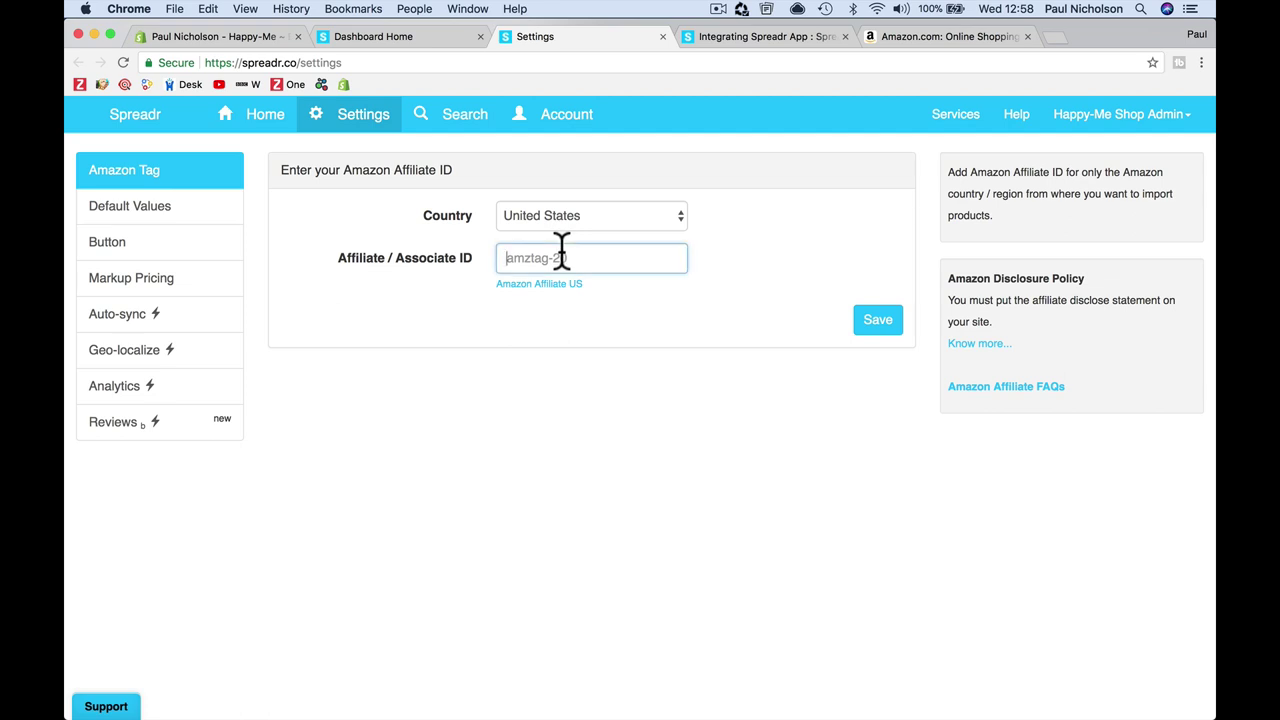
pyautogui.press('super+v')
pyautogui.click(868, 328)
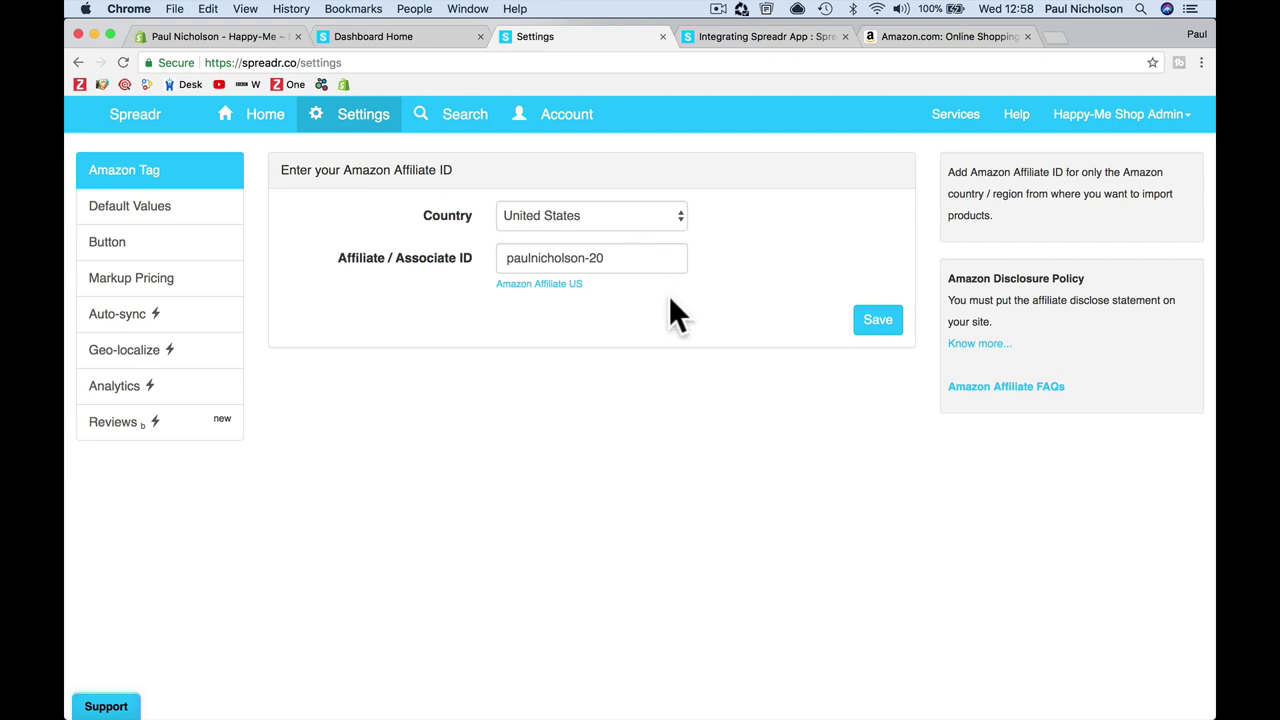
# Switch the affiliate ID country to United Kingdom and review the list of available countries
pyautogui.click(615, 220)
pyautogui.press('Escape')
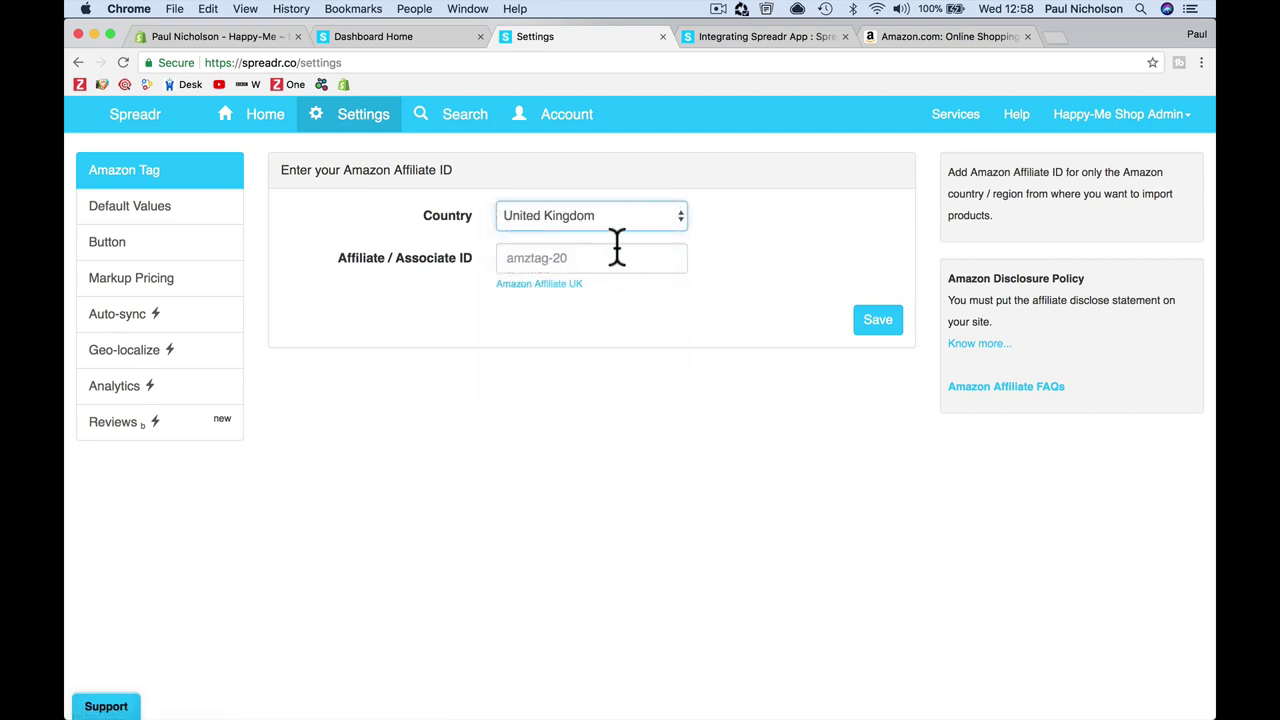
pyautogui.click(625, 212)
pyautogui.click(474, 224)
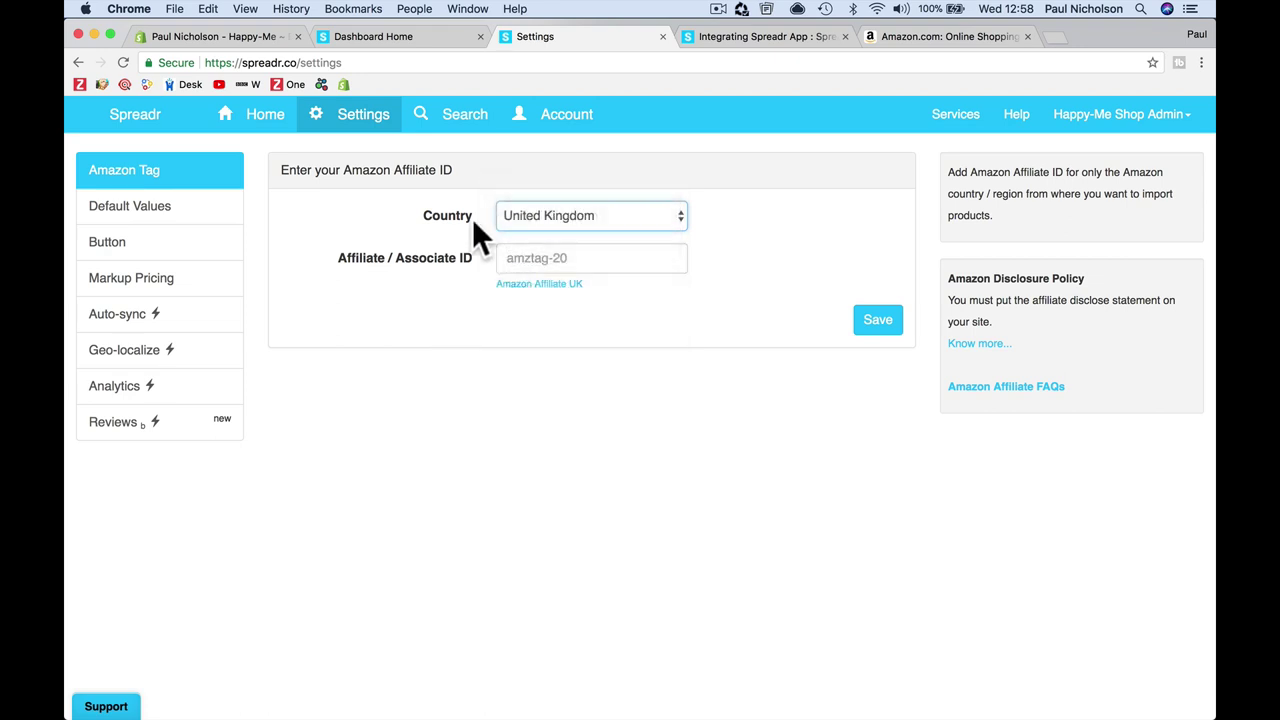
pyautogui.click(575, 229)
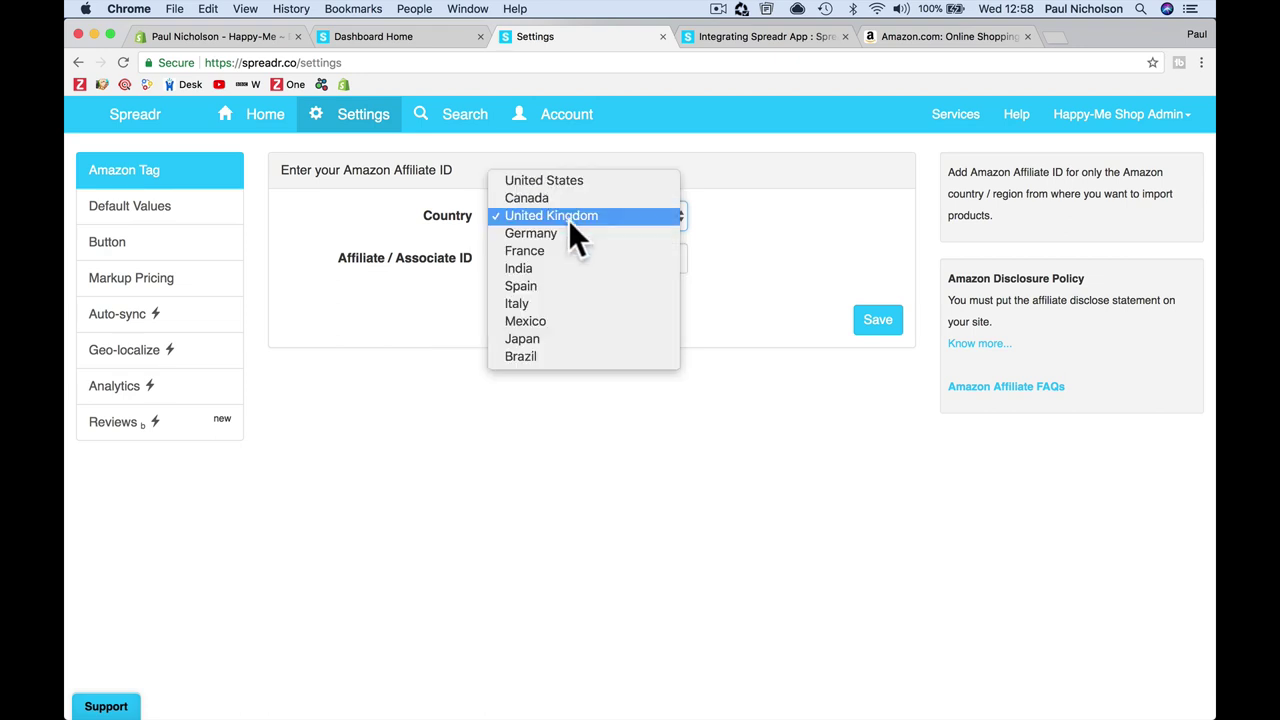
pyautogui.click(760, 240)
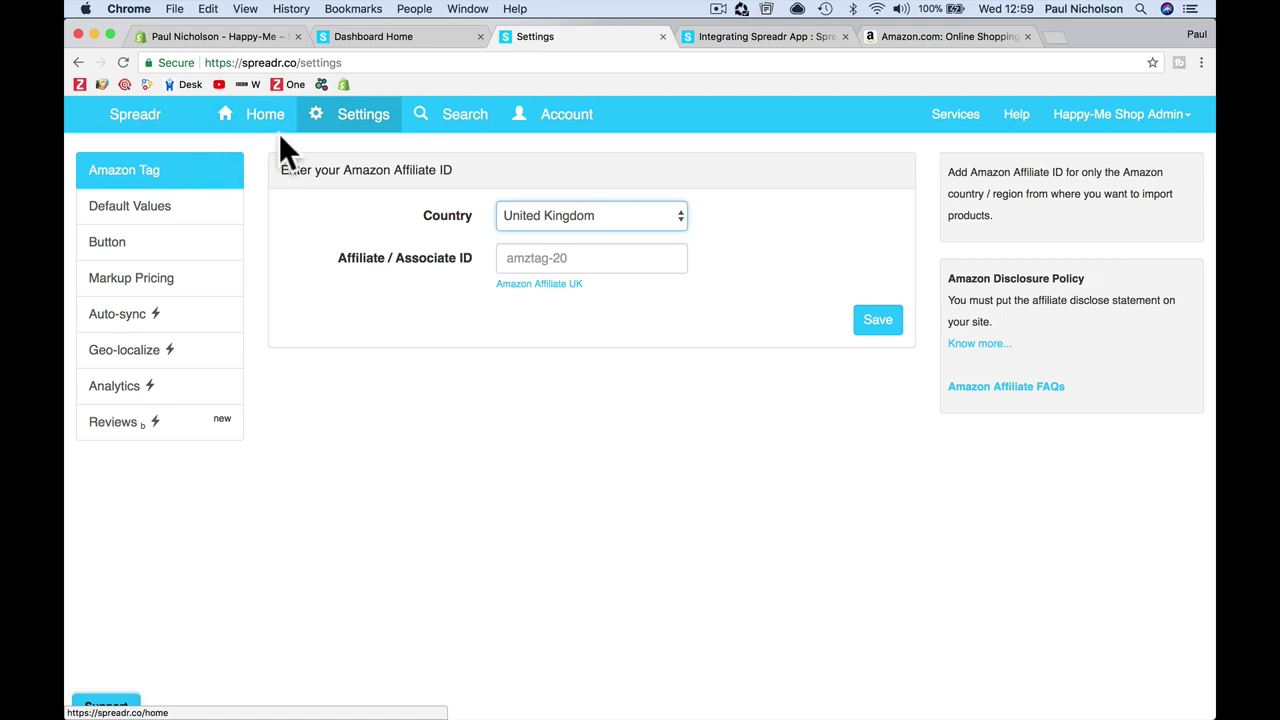
# Set the affiliate country back to United States and save its Affiliate / Associate ID again
pyautogui.click(572, 222)
pyautogui.click(596, 183)
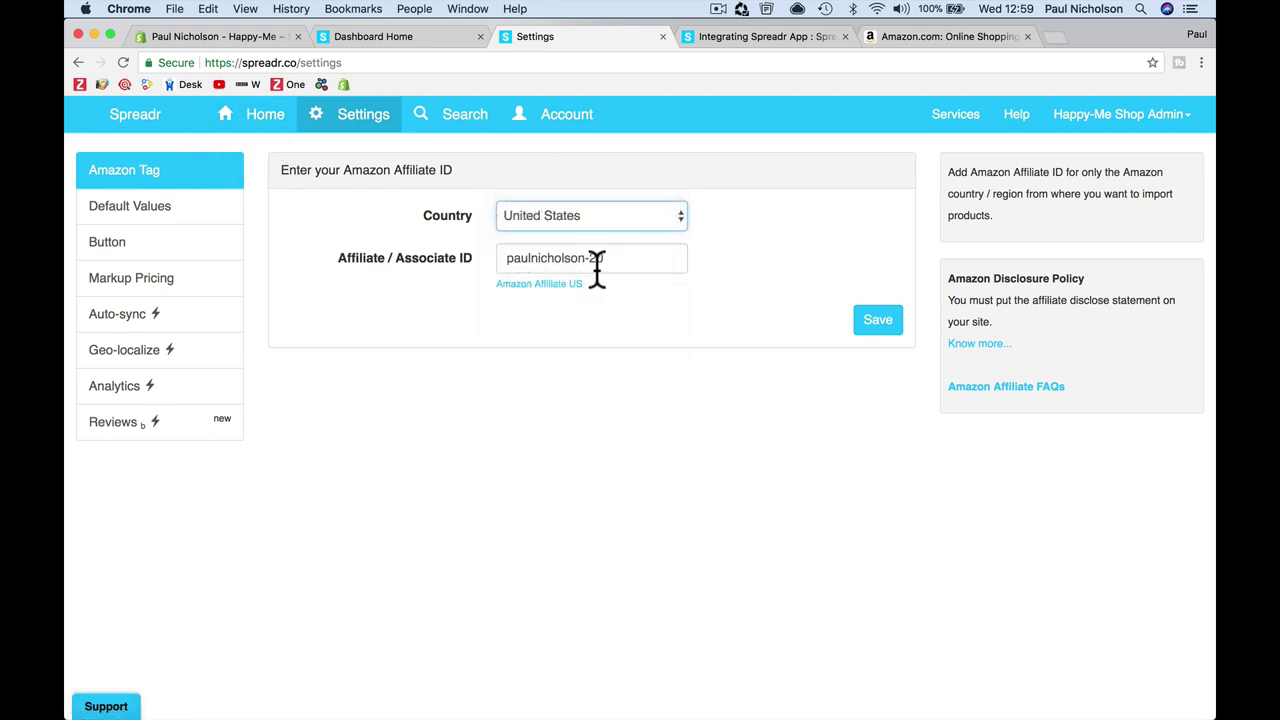
pyautogui.click(597, 260)
pyautogui.click(876, 320)
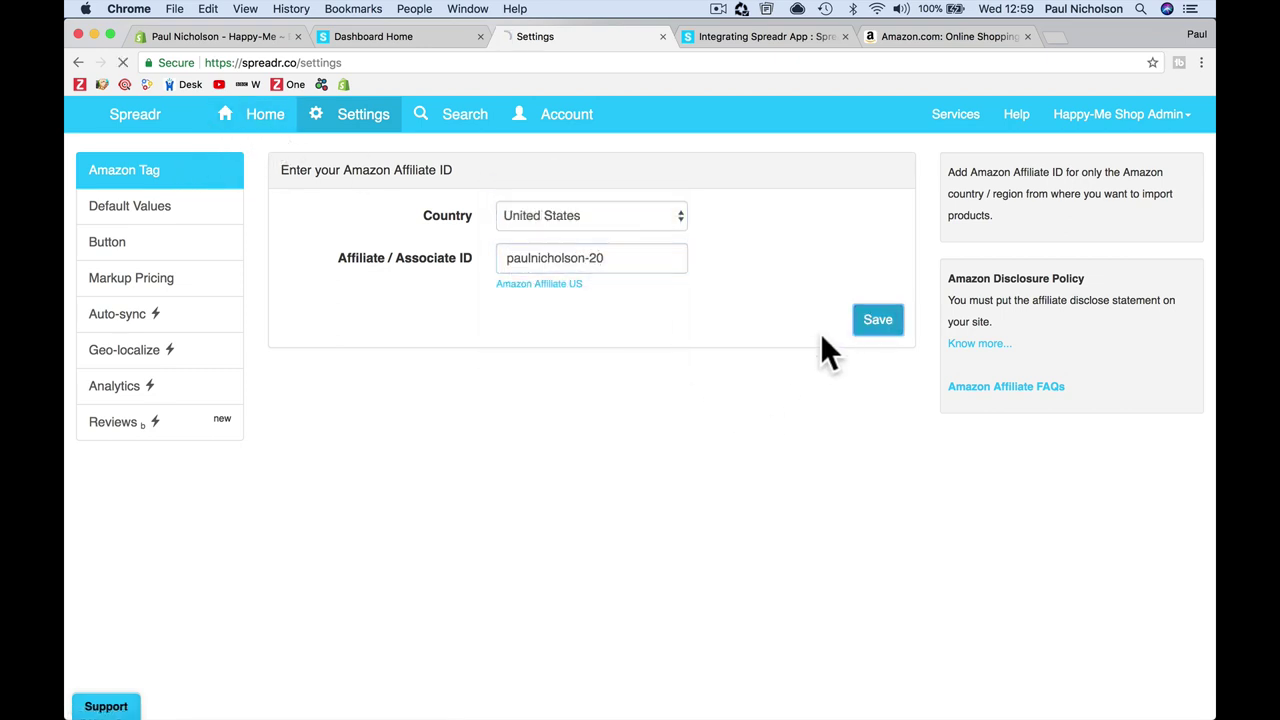
# Advance the Getting Started guide to Import Products and replace the open Spreadr settings page with the dashboard home
pyautogui.click(395, 37)
pyautogui.click(698, 601)
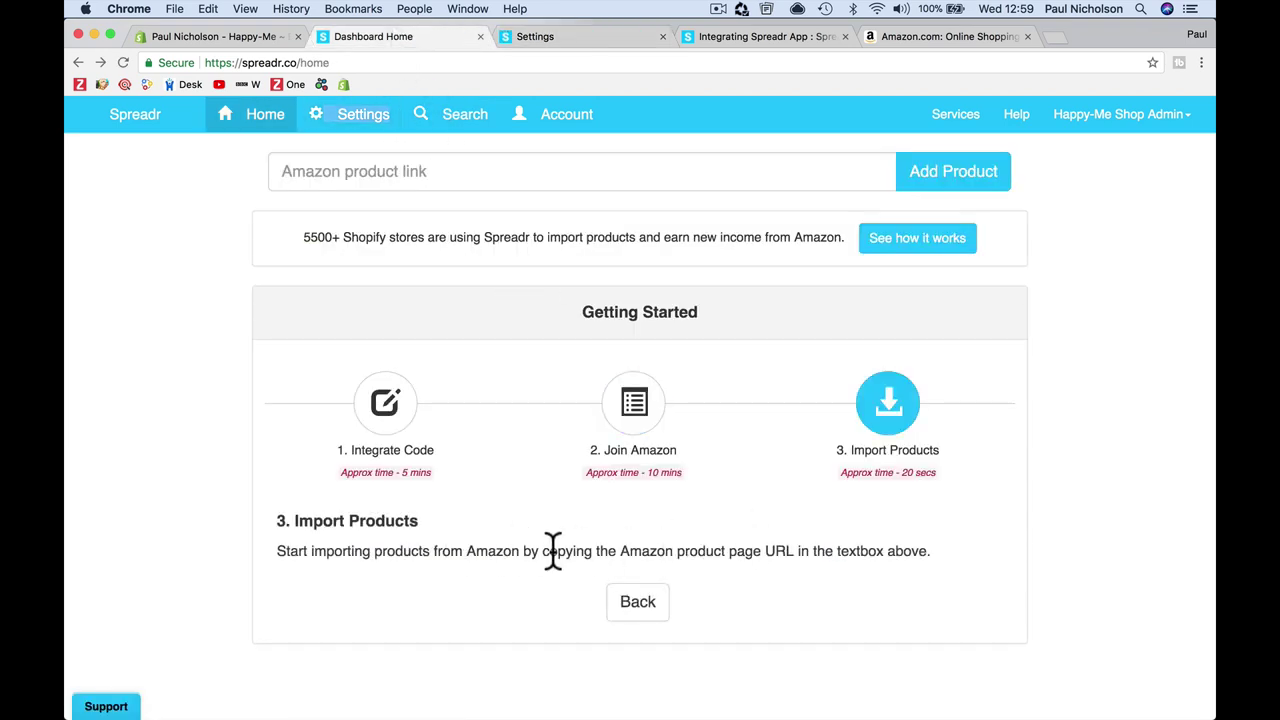
pyautogui.click(525, 40)
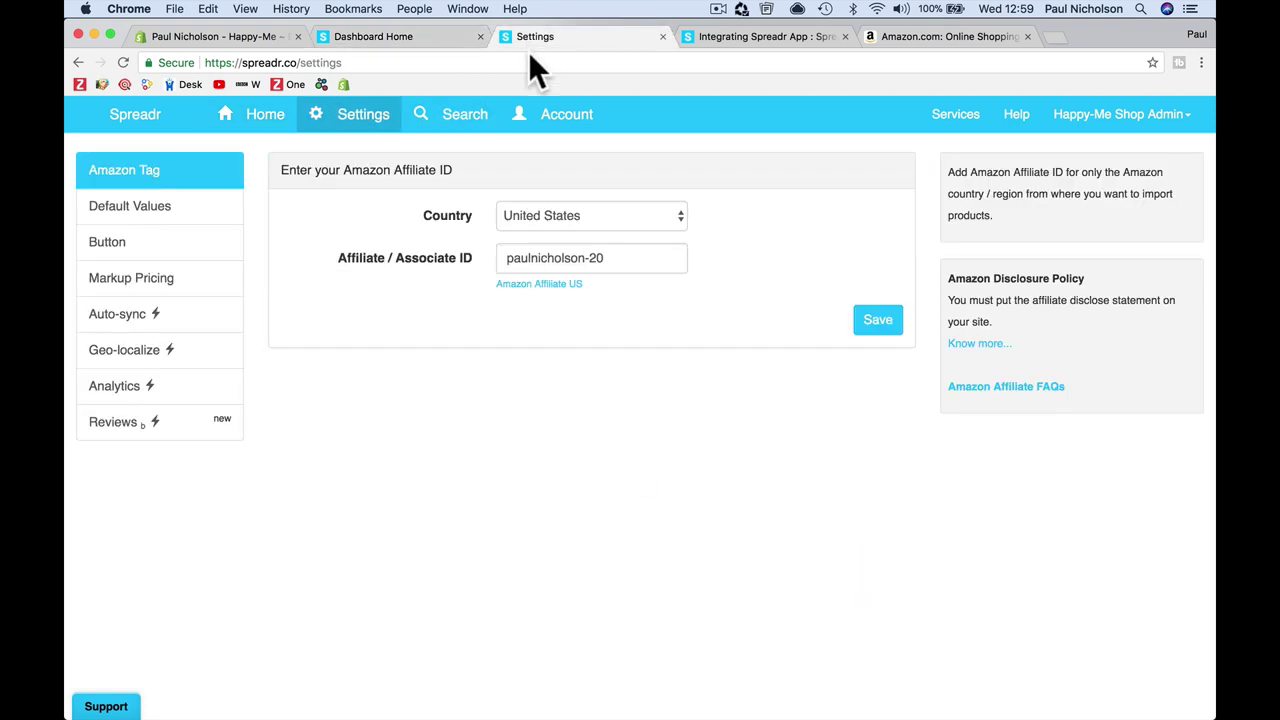
pyautogui.click(265, 122)
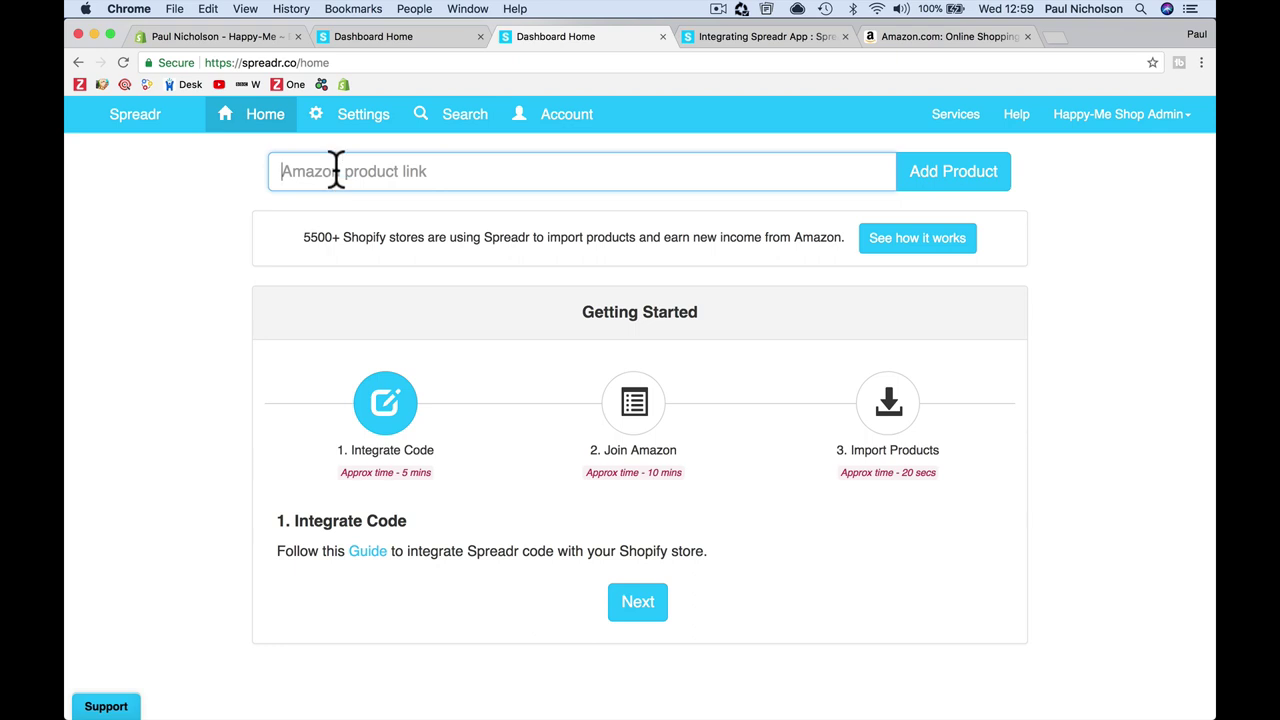
# Search Amazon for "blue yeti" and open the product page of the Blue Yeti USB Microphone, Silver (Certified Refurbished)
pyautogui.click(874, 40)
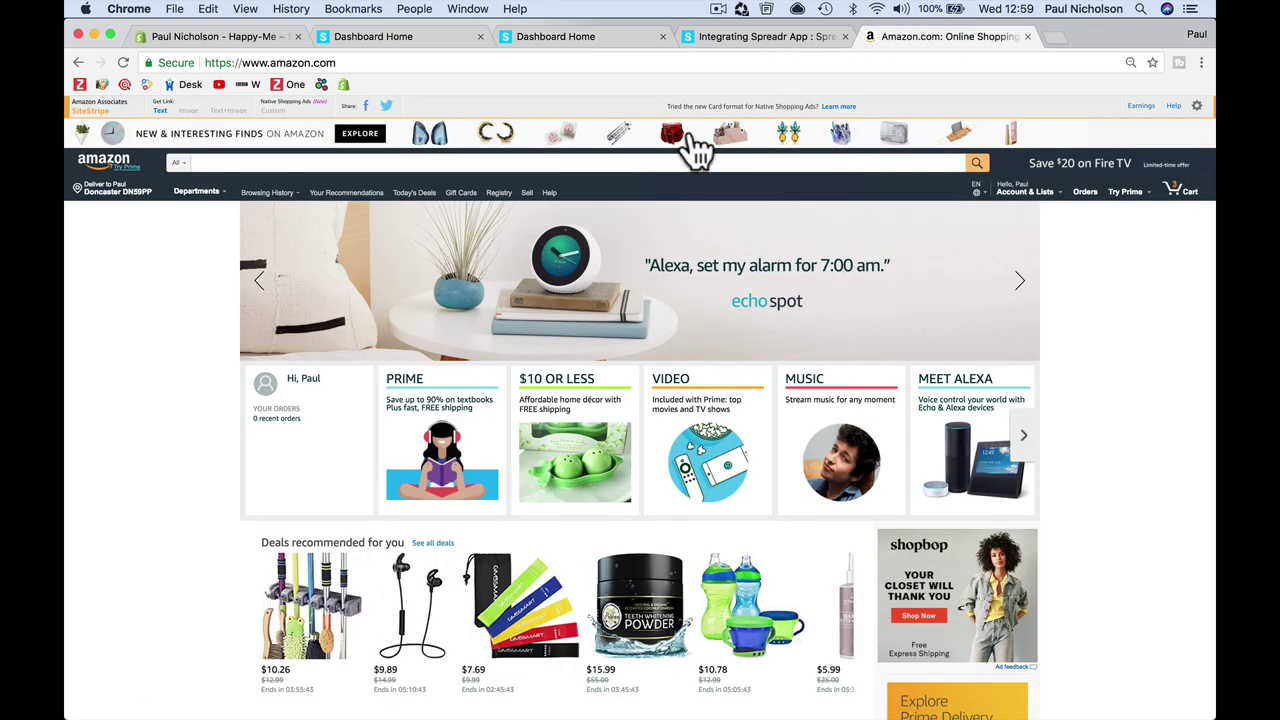
pyautogui.click(640, 166)
pyautogui.write('bl')
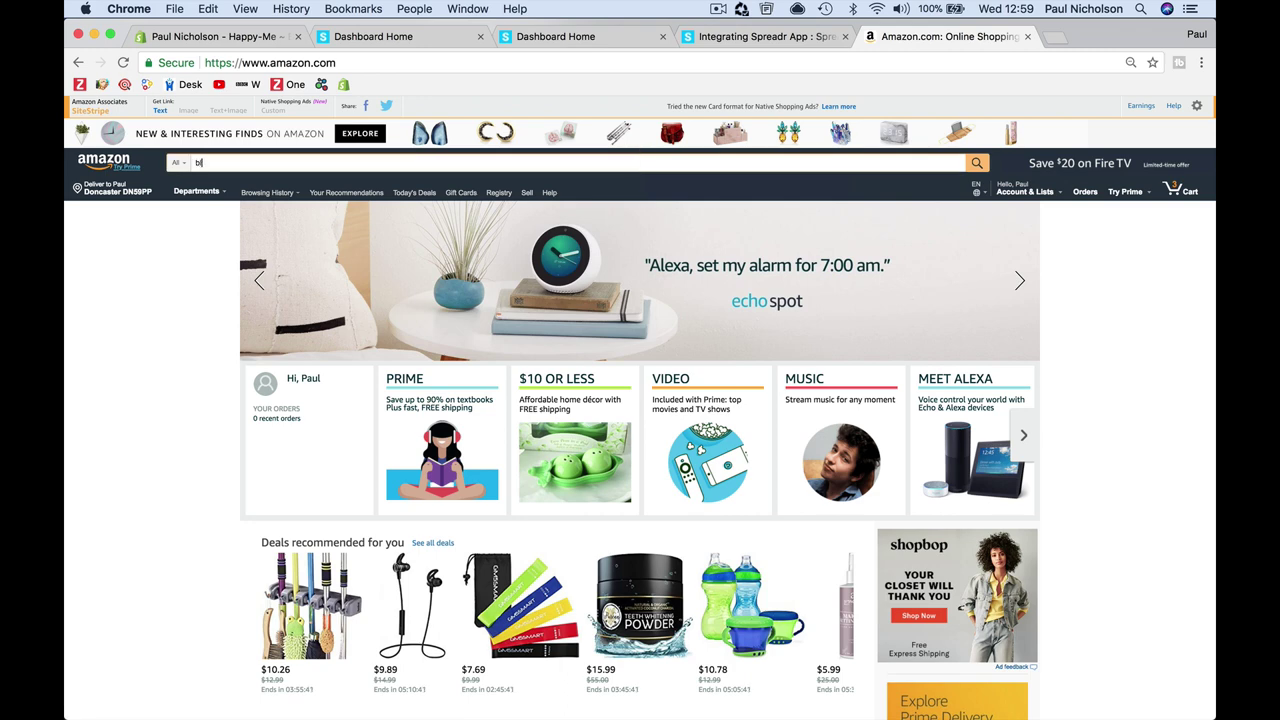
pyautogui.write('ue yeti')
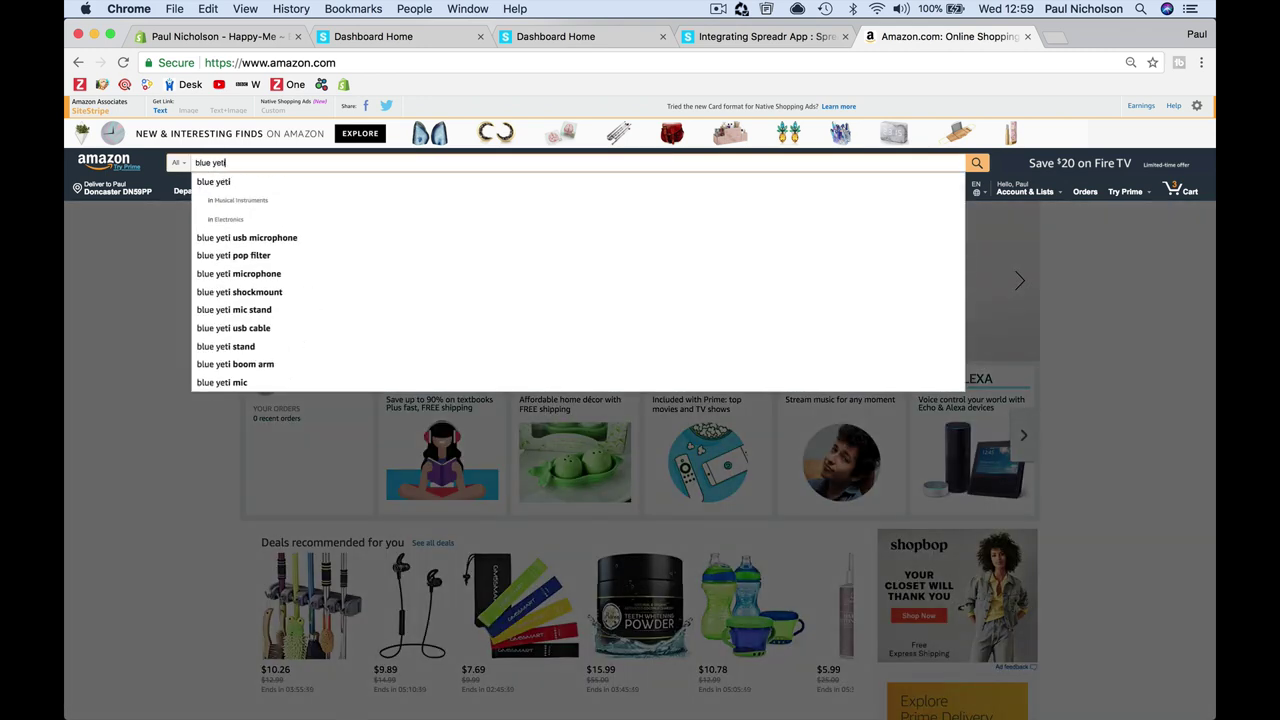
pyautogui.press('Return')
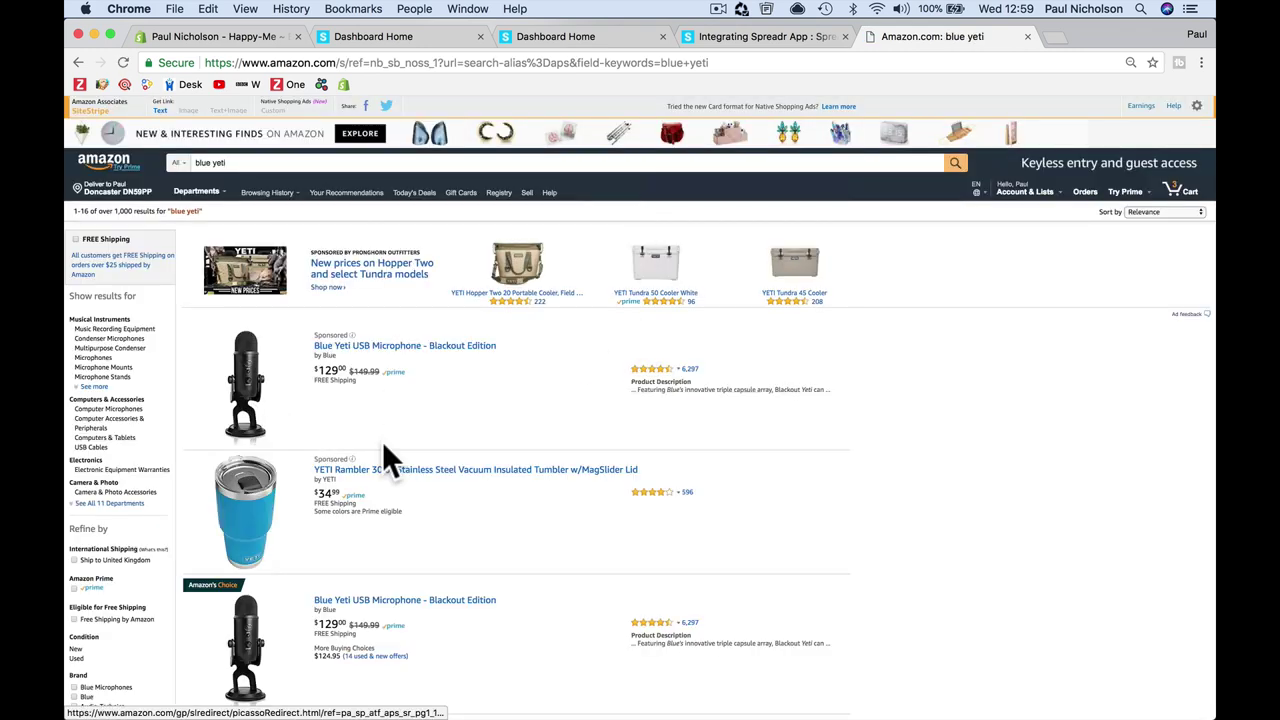
pyautogui.scroll(-10, 383, 449)
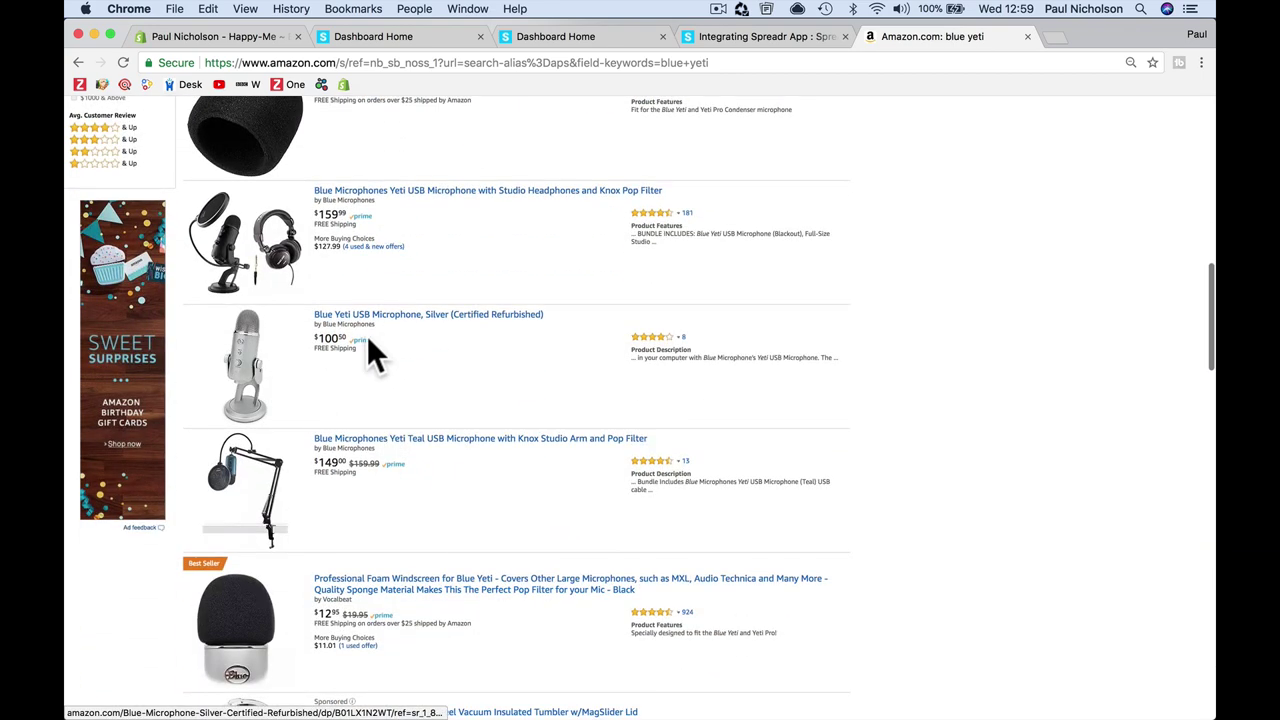
pyautogui.click(397, 362)
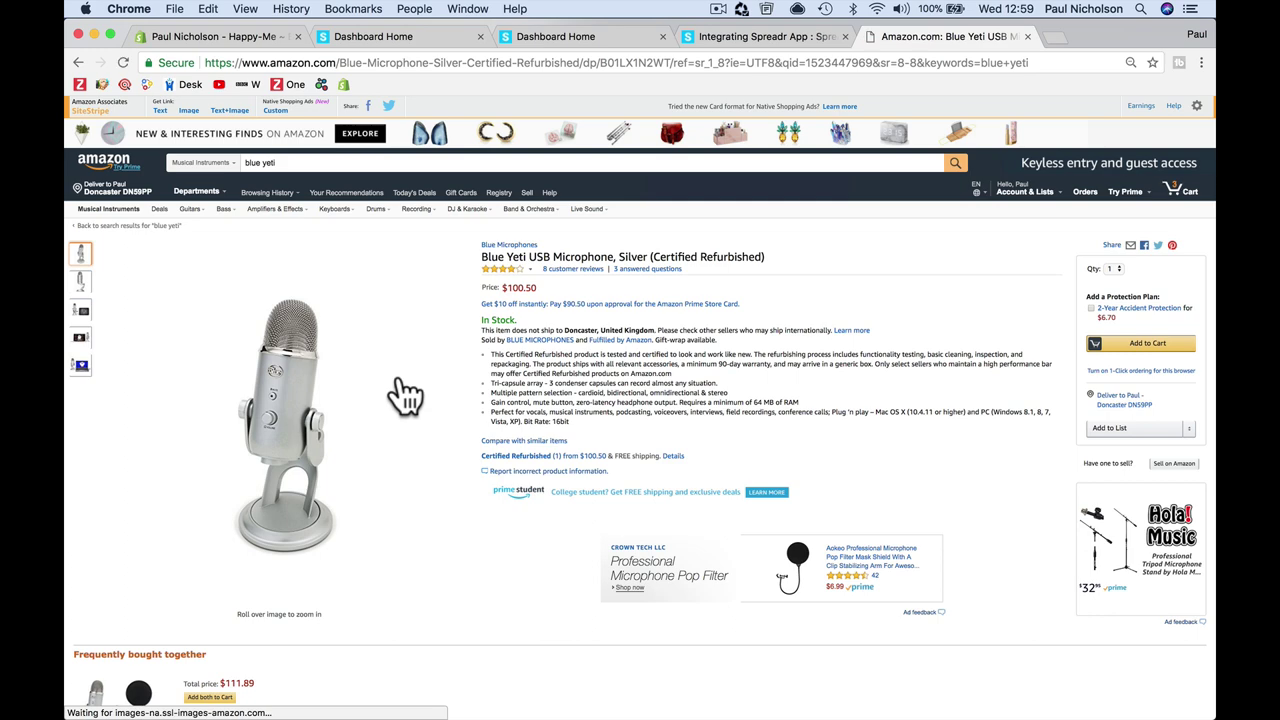
pyautogui.moveTo(294, 334)
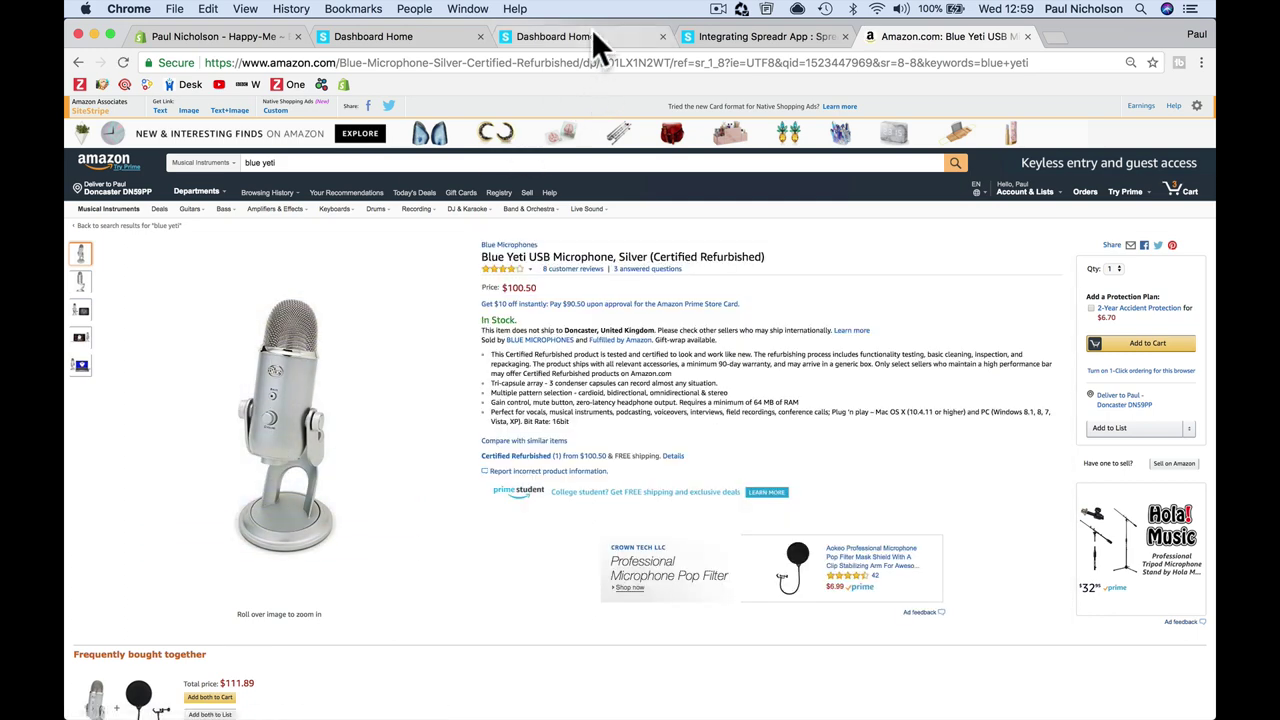
# Try to find "blue yeti microphone" with Spreadr's own product search, and return to the Spreadr dashboard home
pyautogui.click(592, 33)
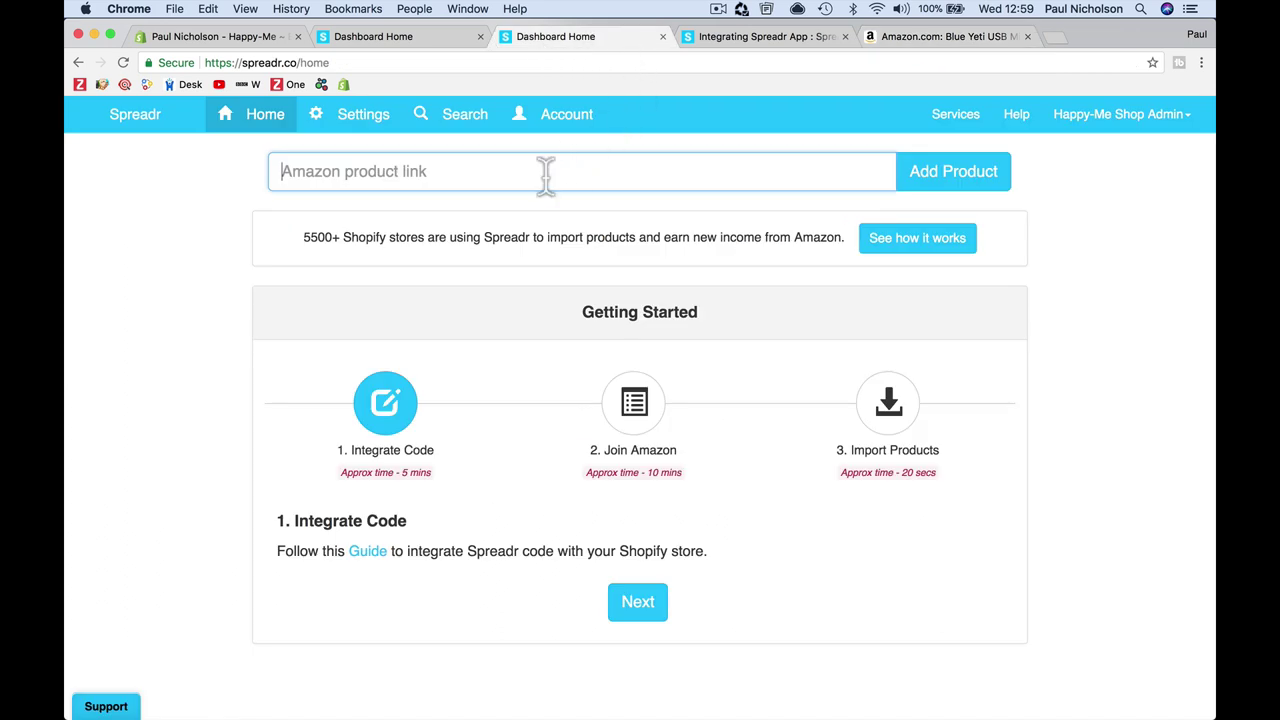
pyautogui.click(430, 128)
pyautogui.click(543, 278)
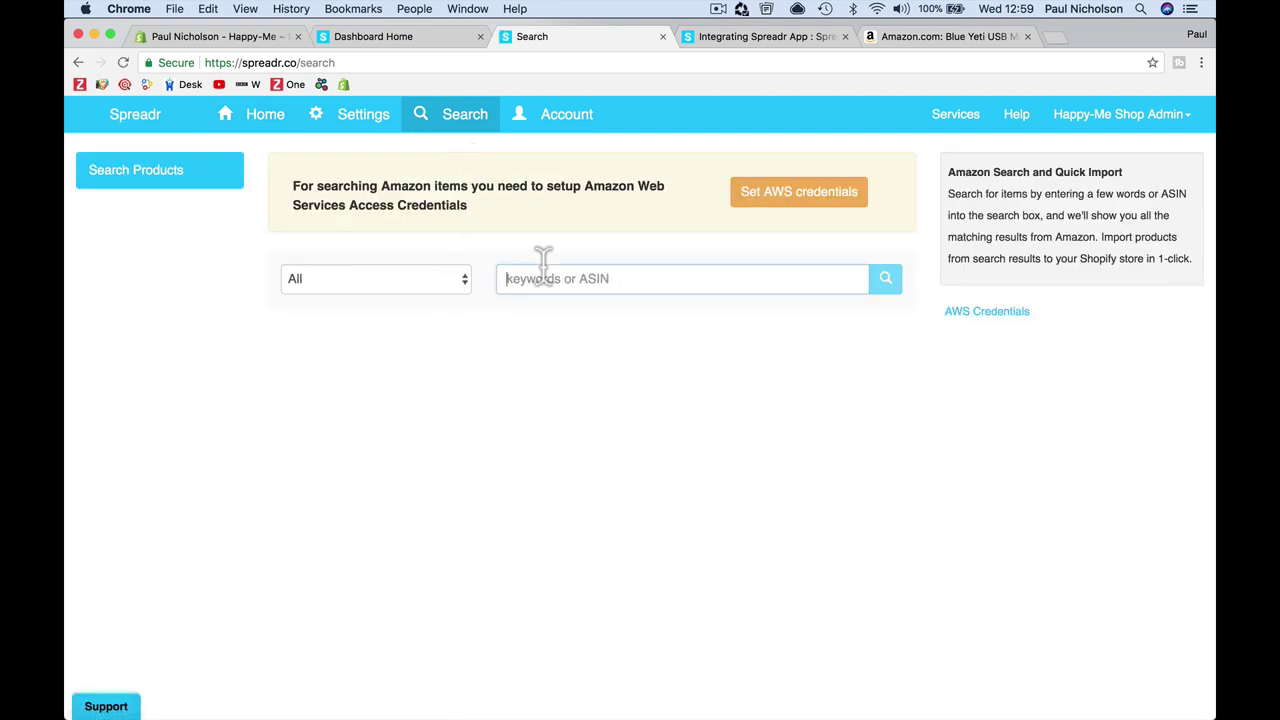
pyautogui.write('blu')
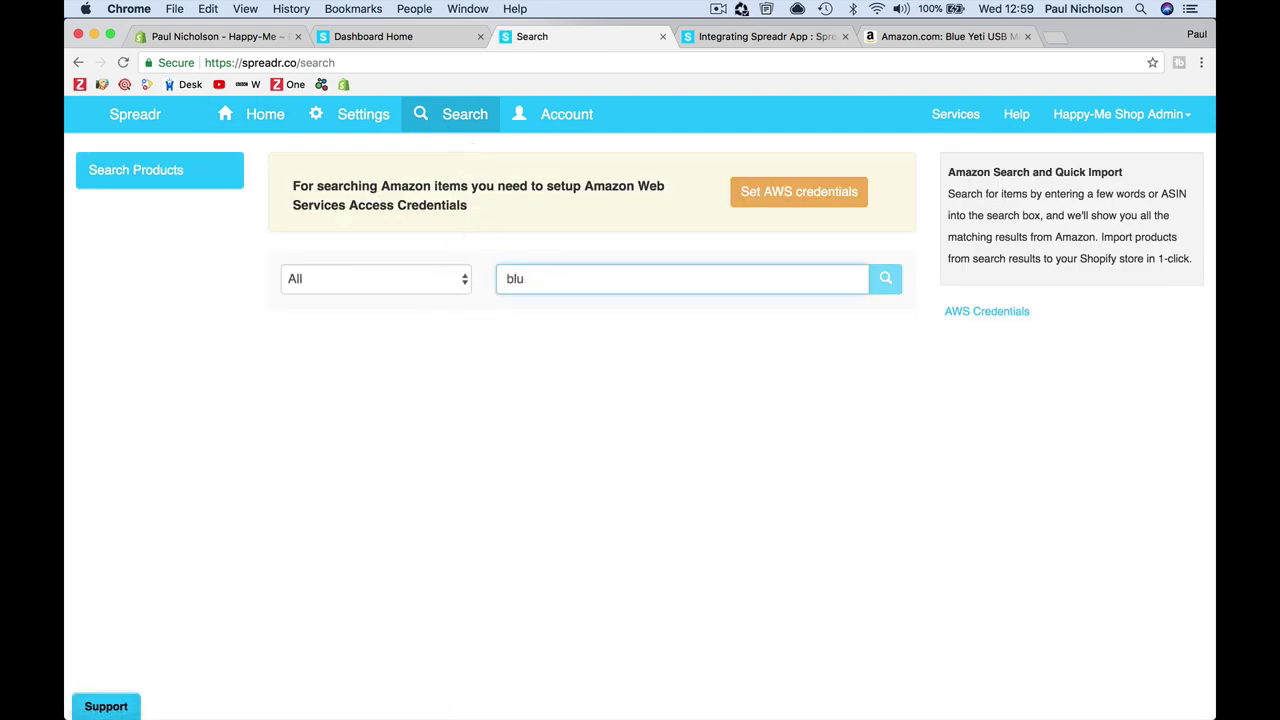
pyautogui.press('BackSpace')
pyautogui.press('BackSpace')
pyautogui.press('BackSpace')
pyautogui.click(888, 278)
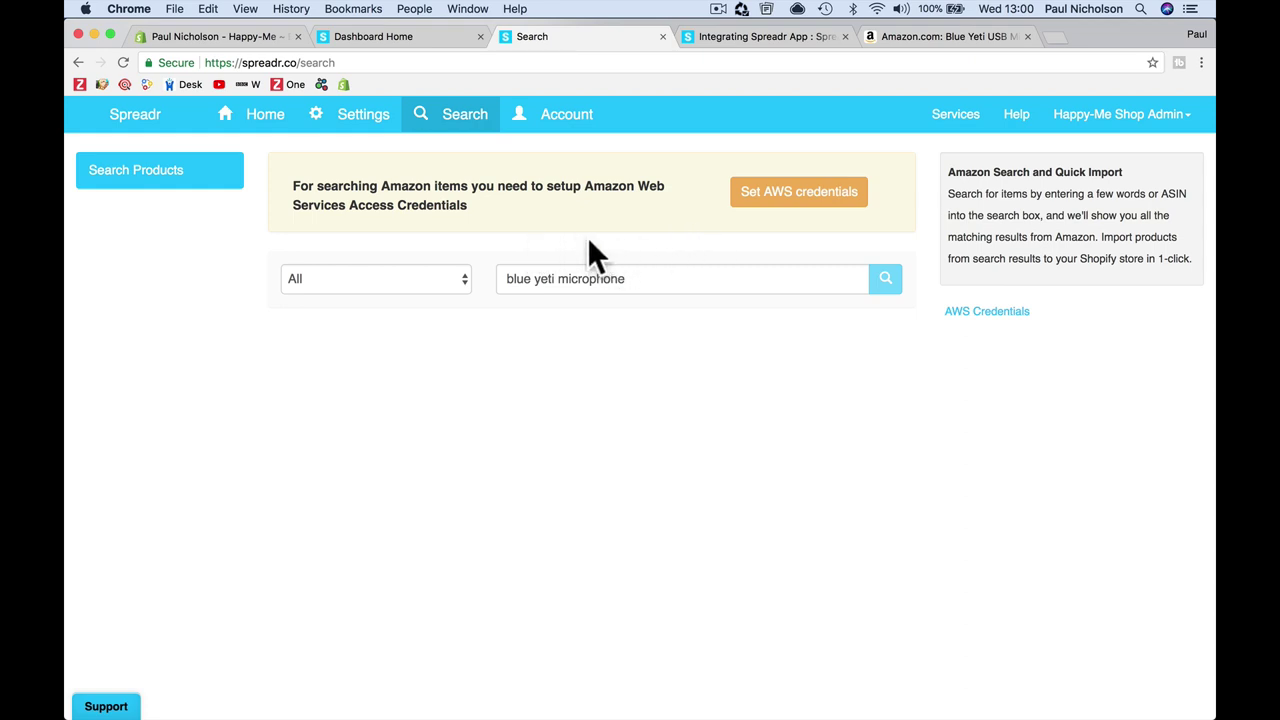
pyautogui.click(346, 128)
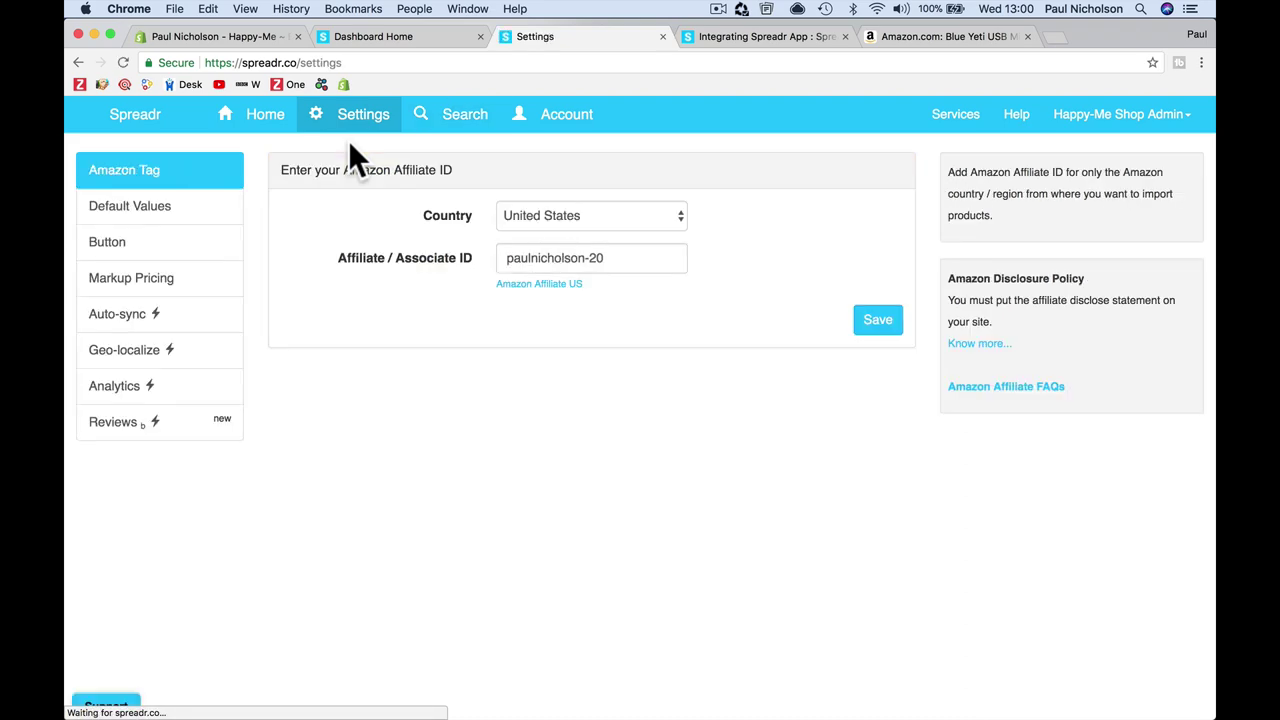
pyautogui.click(271, 126)
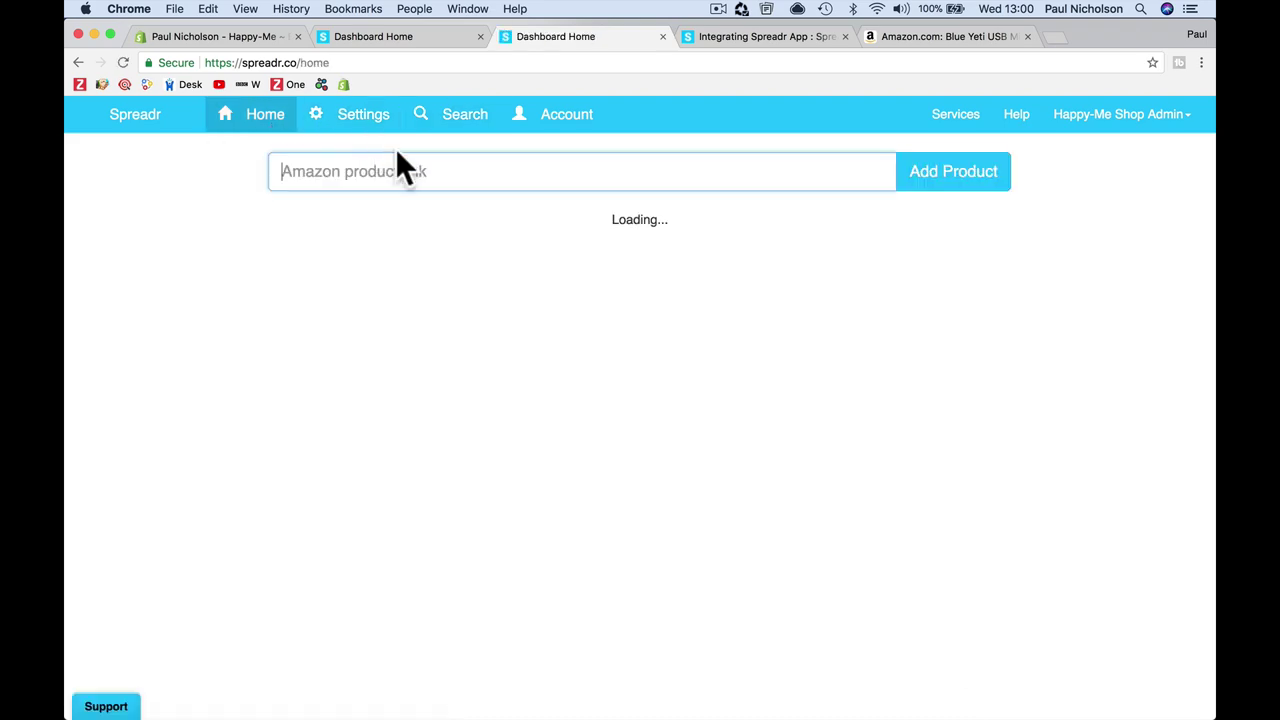
# Copy the web address of the Blue Yeti microphone's Amazon product page
pyautogui.click(899, 40)
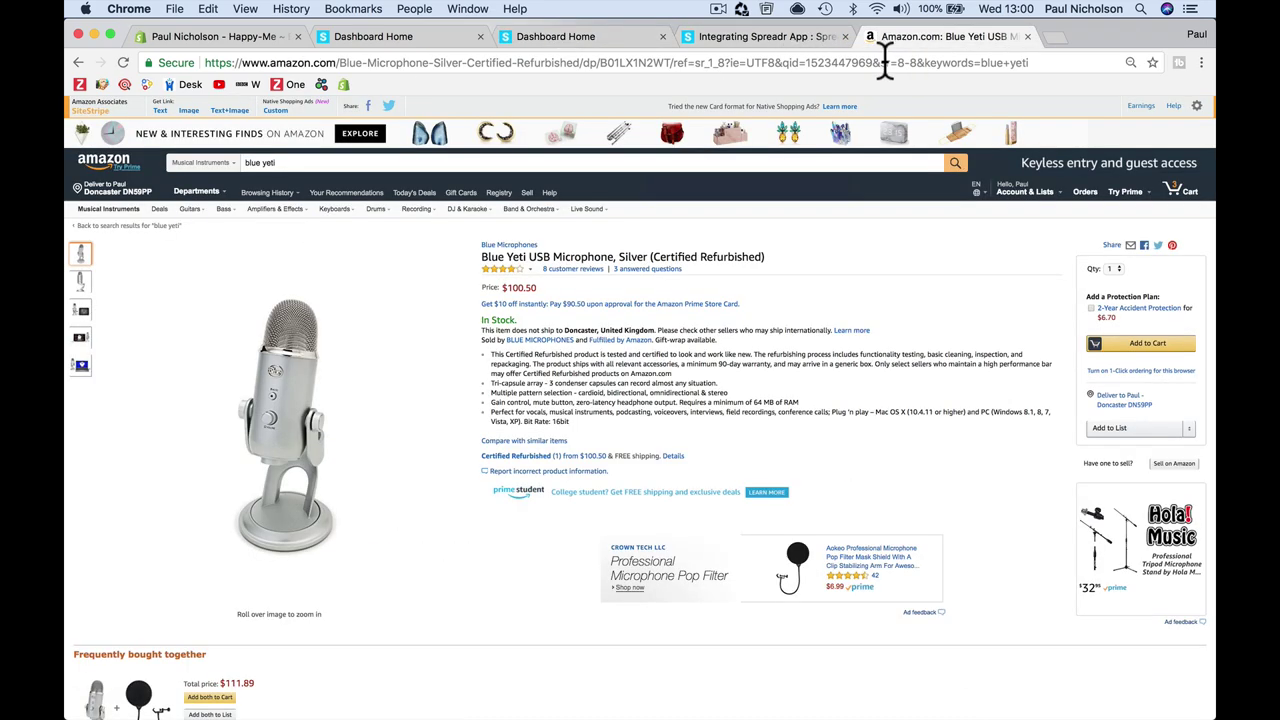
pyautogui.click(520, 70)
pyautogui.rightClick(520, 70)
pyautogui.click(547, 97)
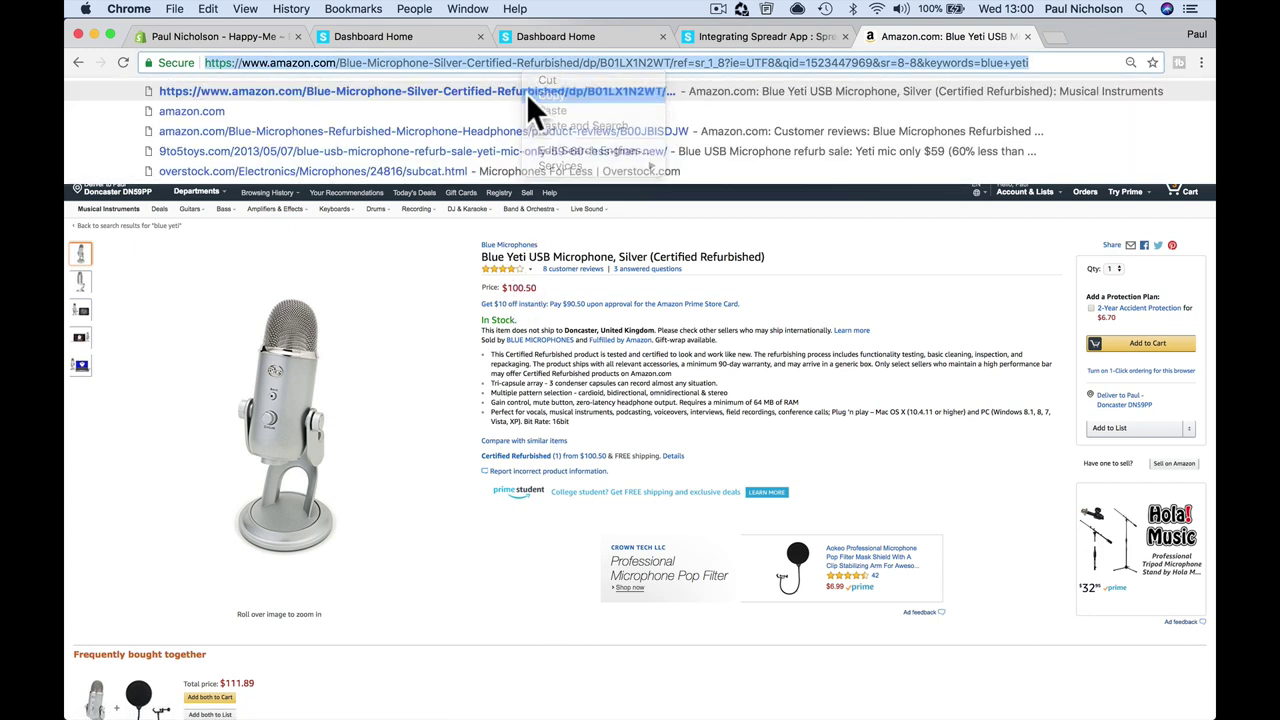
# Add the microphone to the store in Spreadr using the copied Amazon product link, and dismiss the confirmation
pyautogui.click(440, 37)
pyautogui.click(400, 171)
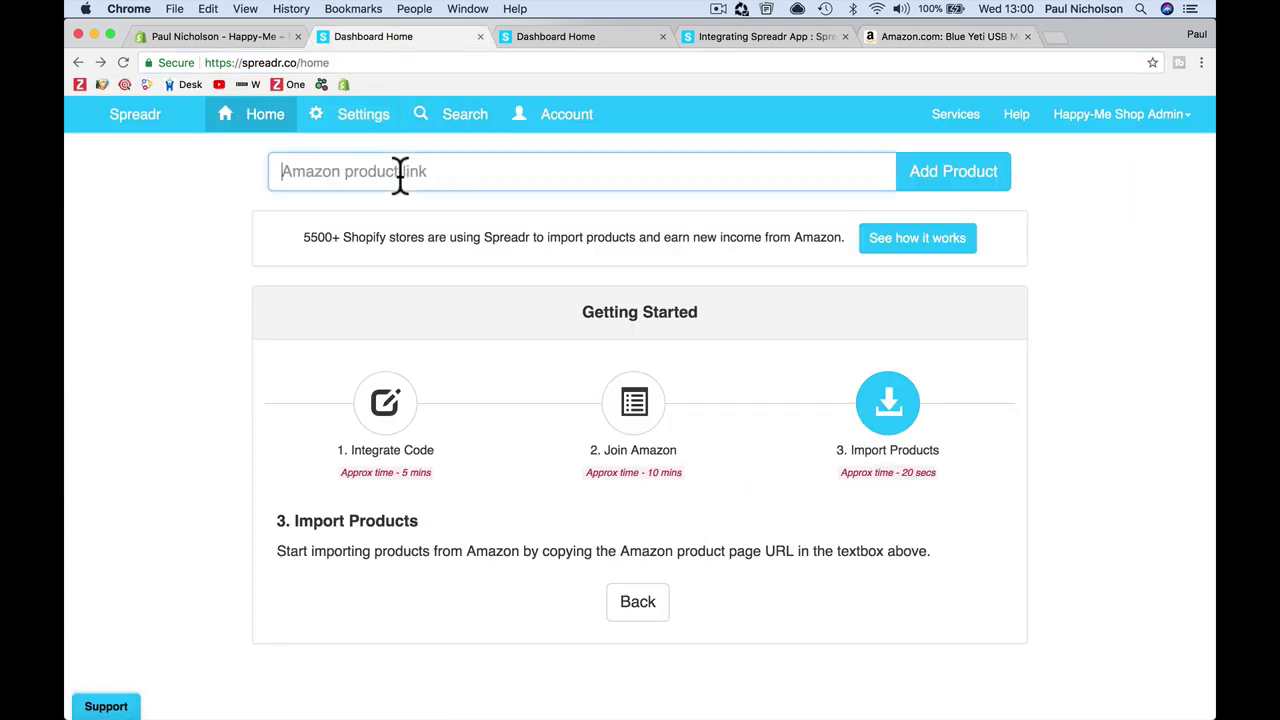
pyautogui.rightClick(400, 172)
pyautogui.click(439, 256)
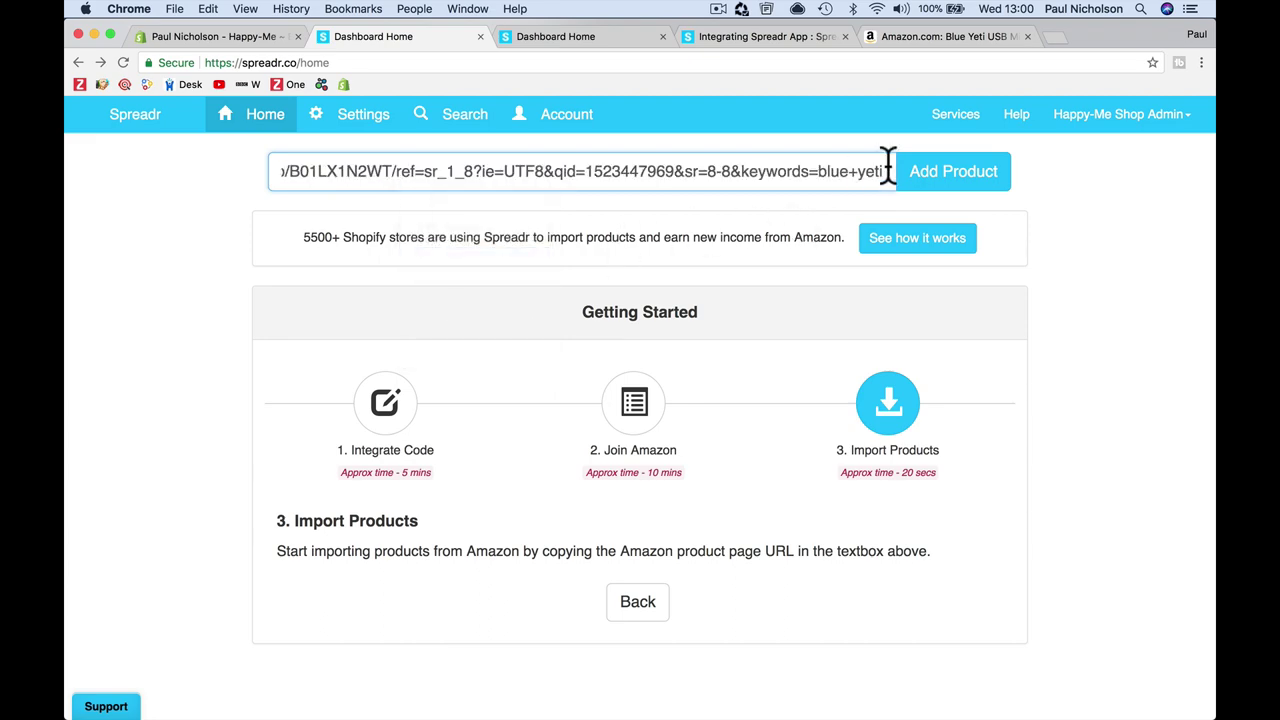
pyautogui.click(958, 175)
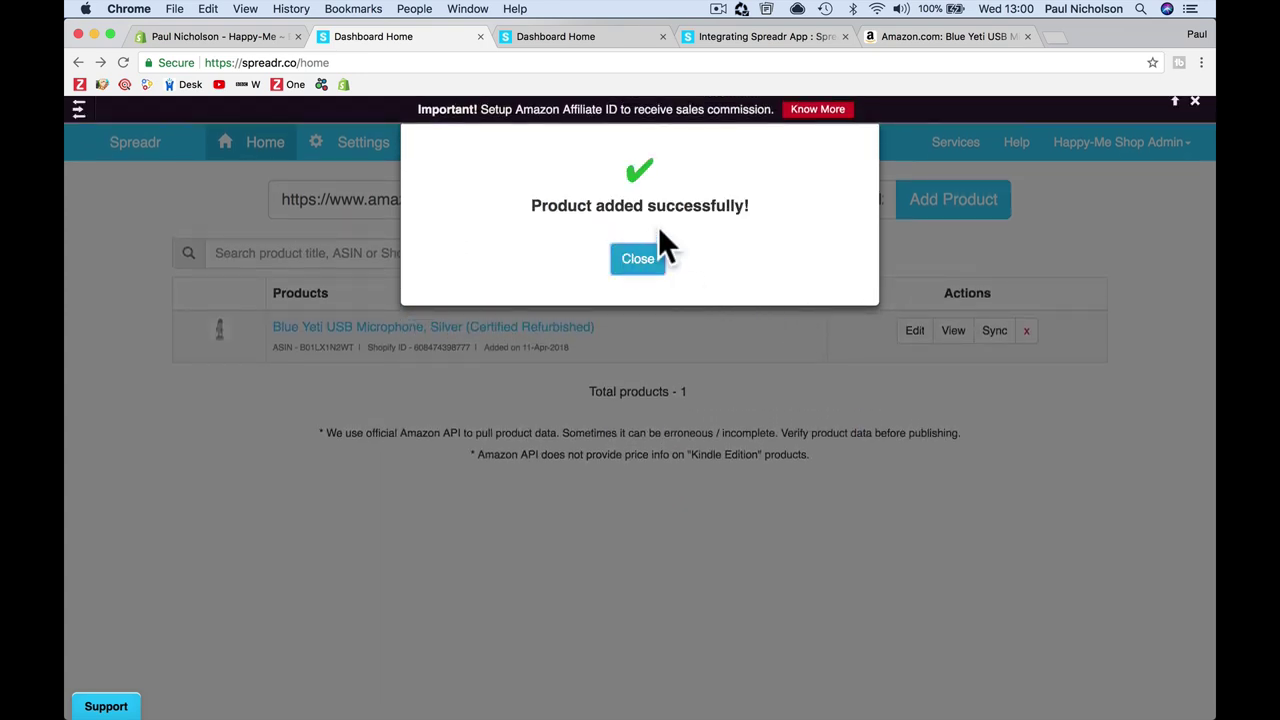
pyautogui.click(645, 260)
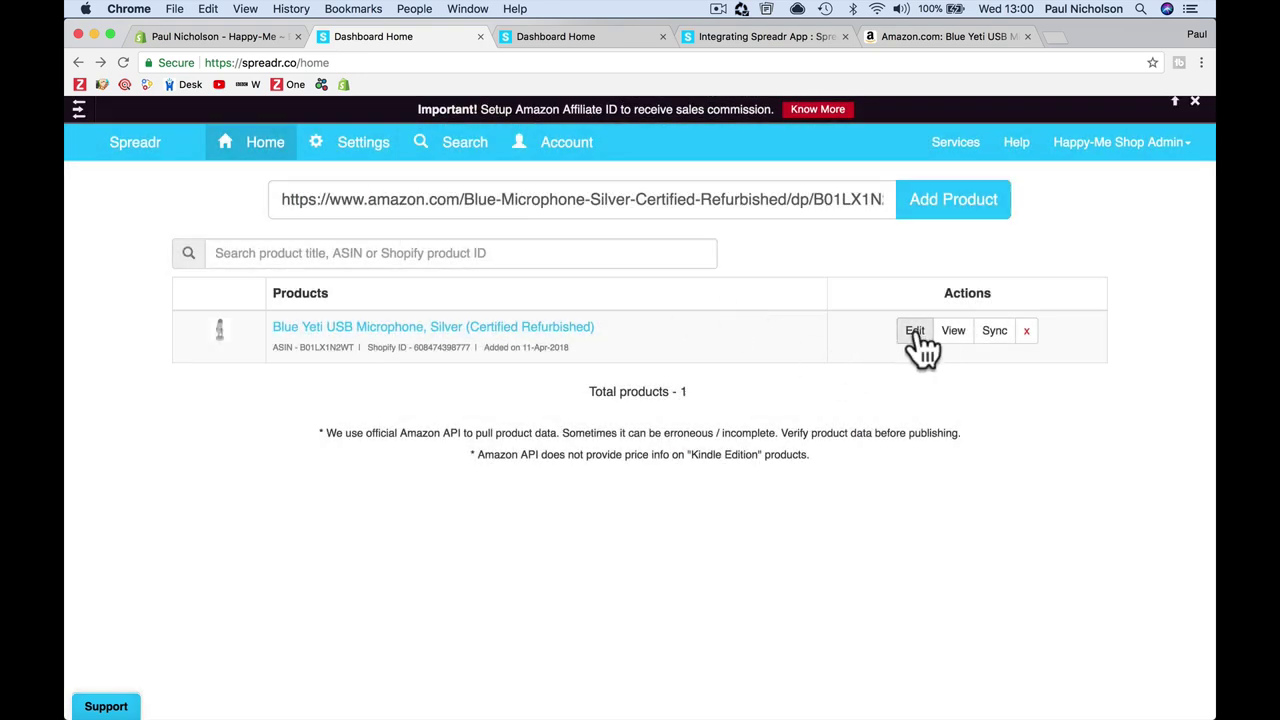
# View the imported microphone in the store, follow its View on Amazon link, and return to the Spreadr product list
pyautogui.click(950, 334)
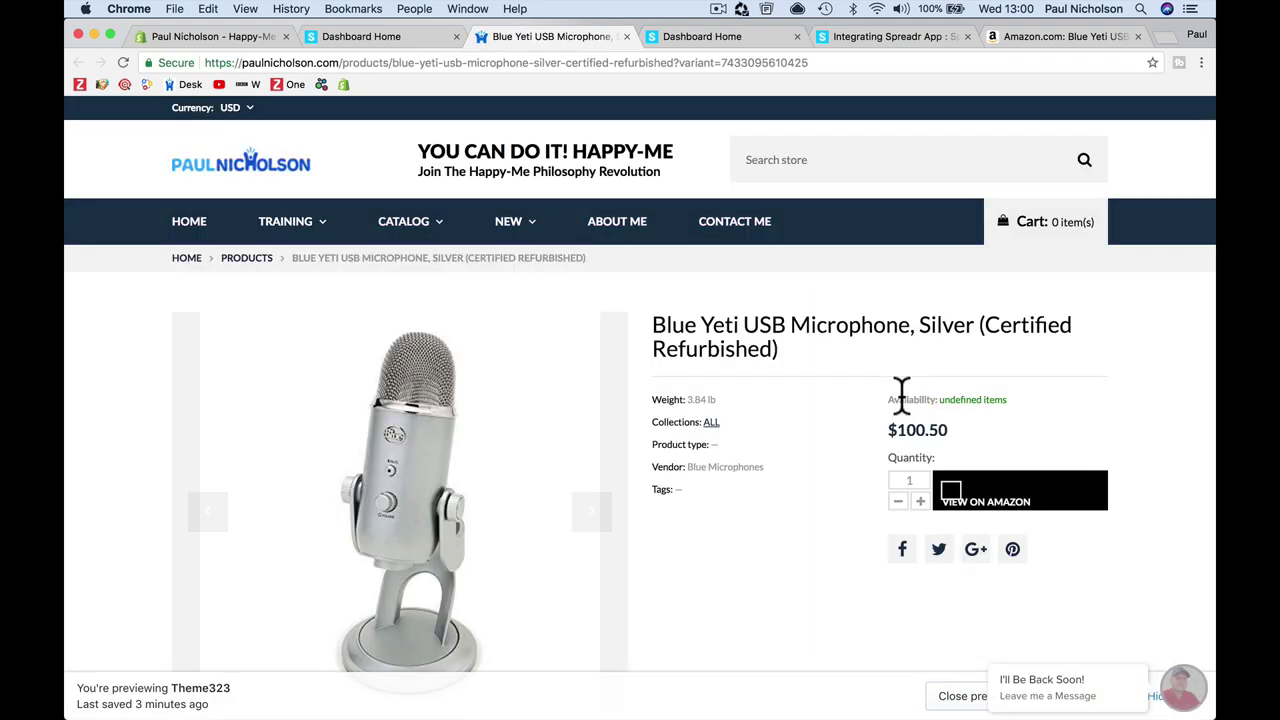
pyautogui.scroll(-3, 689, 448)
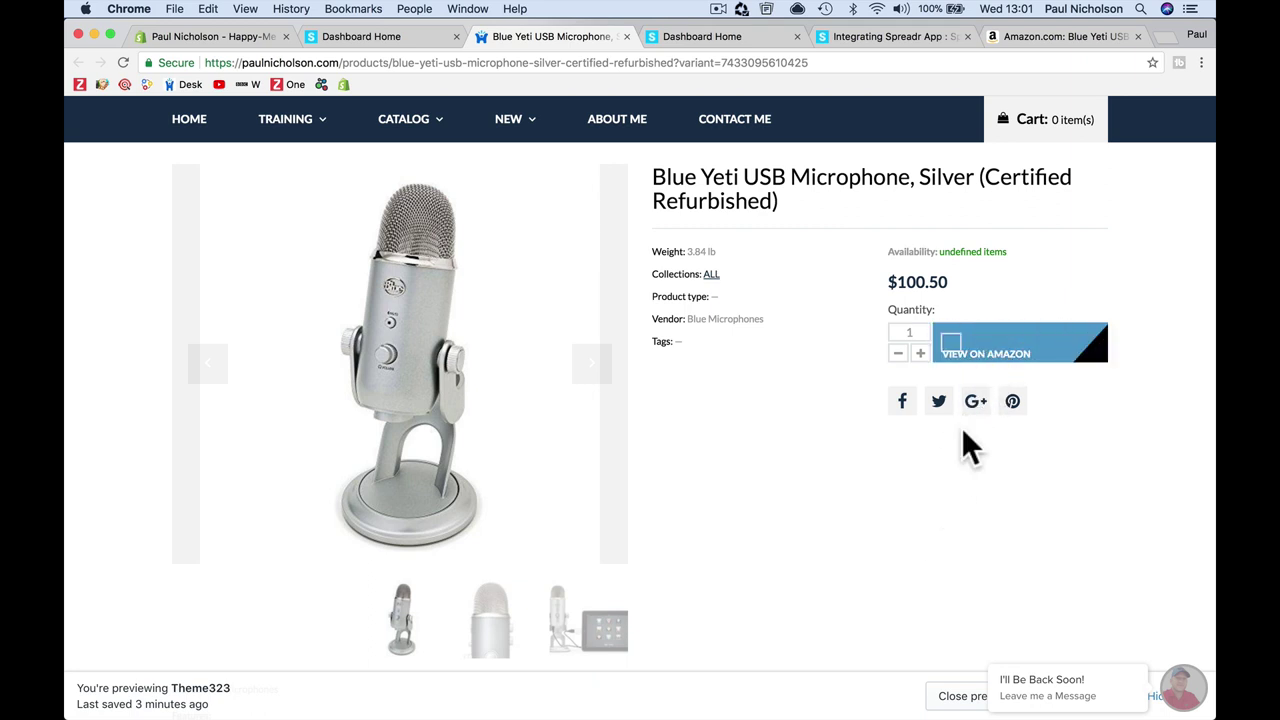
pyautogui.click(980, 350)
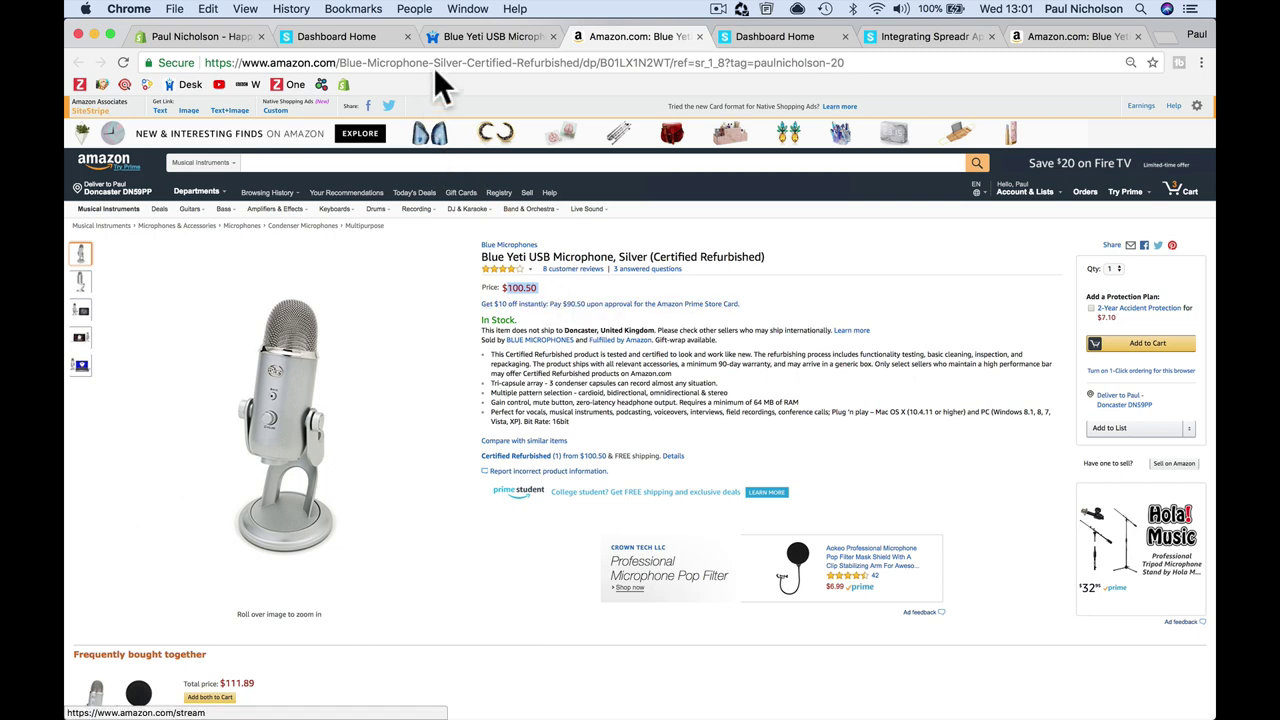
pyautogui.click(457, 39)
pyautogui.click(357, 38)
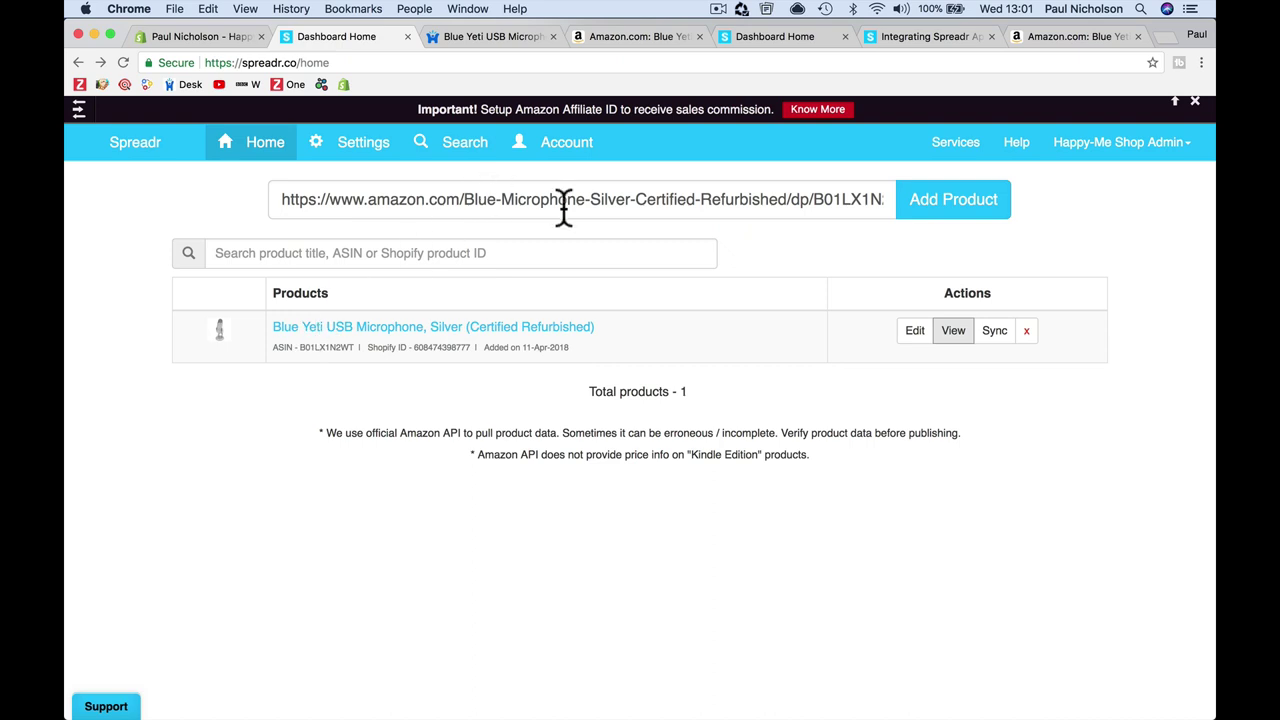
# Open the AWS credentials form from Spreadr's product search and replace the Affiliate / Associate ID with the account's own ID
pyautogui.click(453, 145)
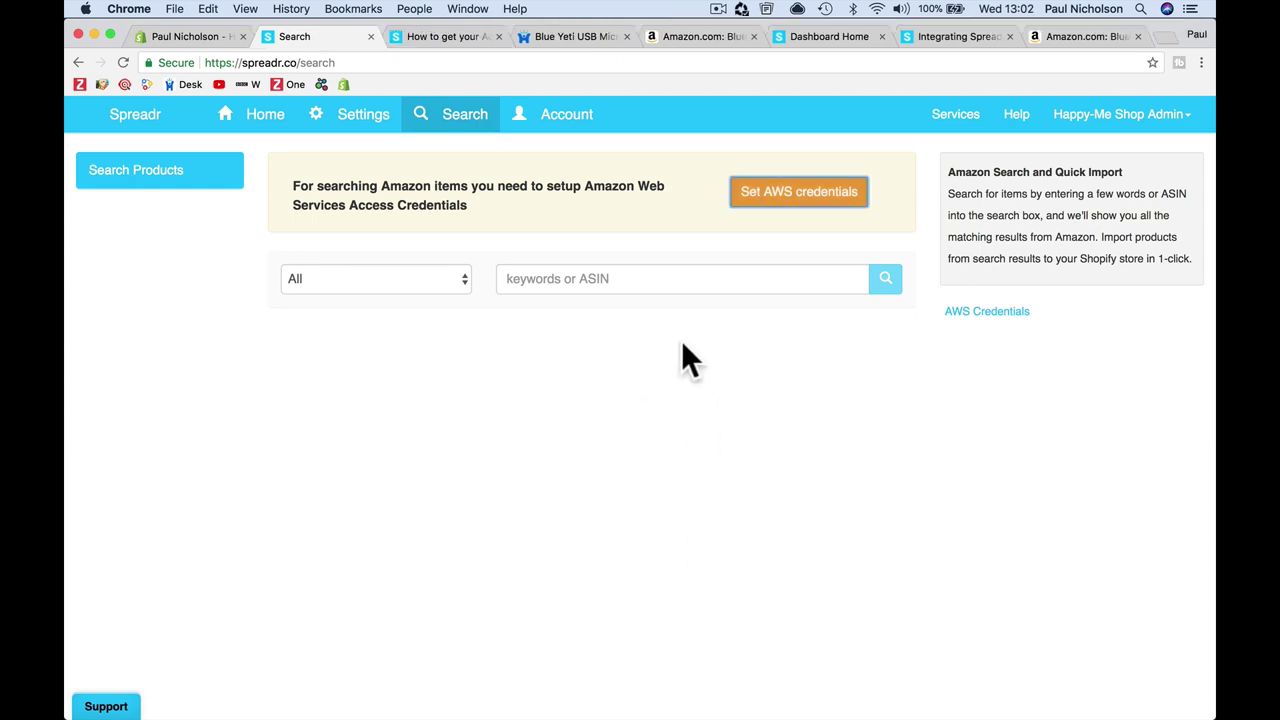
pyautogui.click(776, 205)
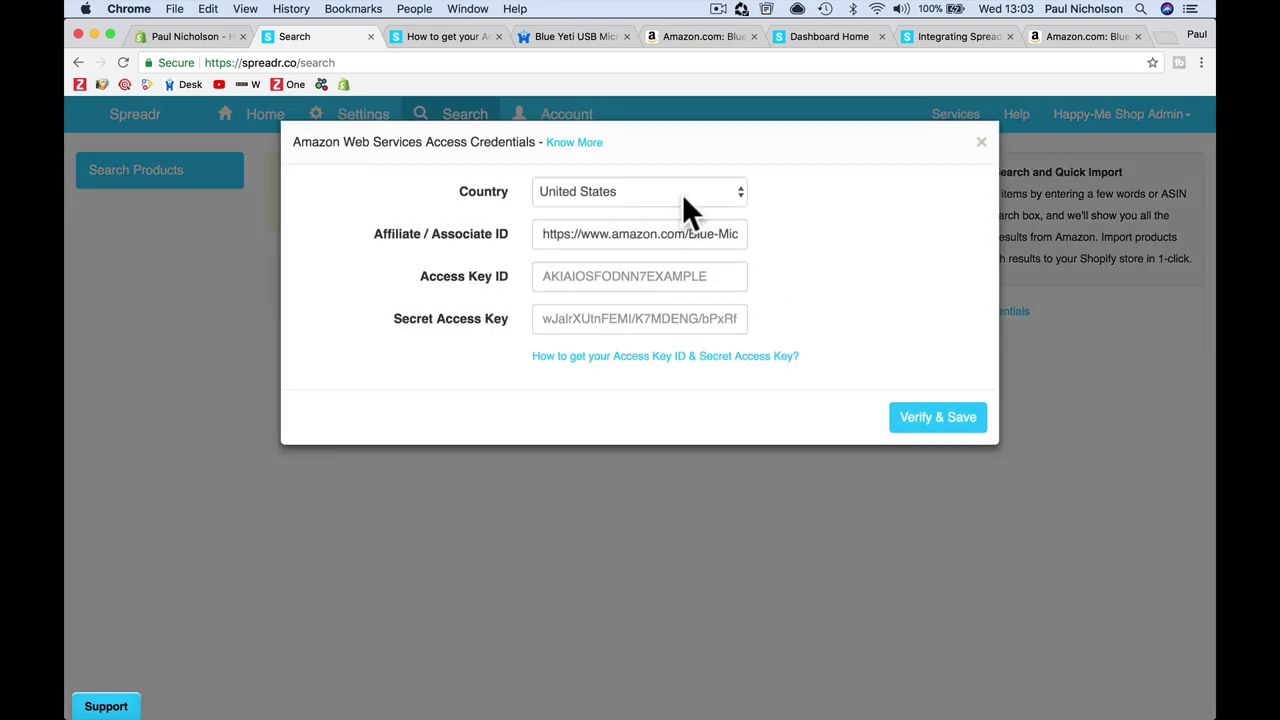
pyautogui.tripleClick(676, 234)
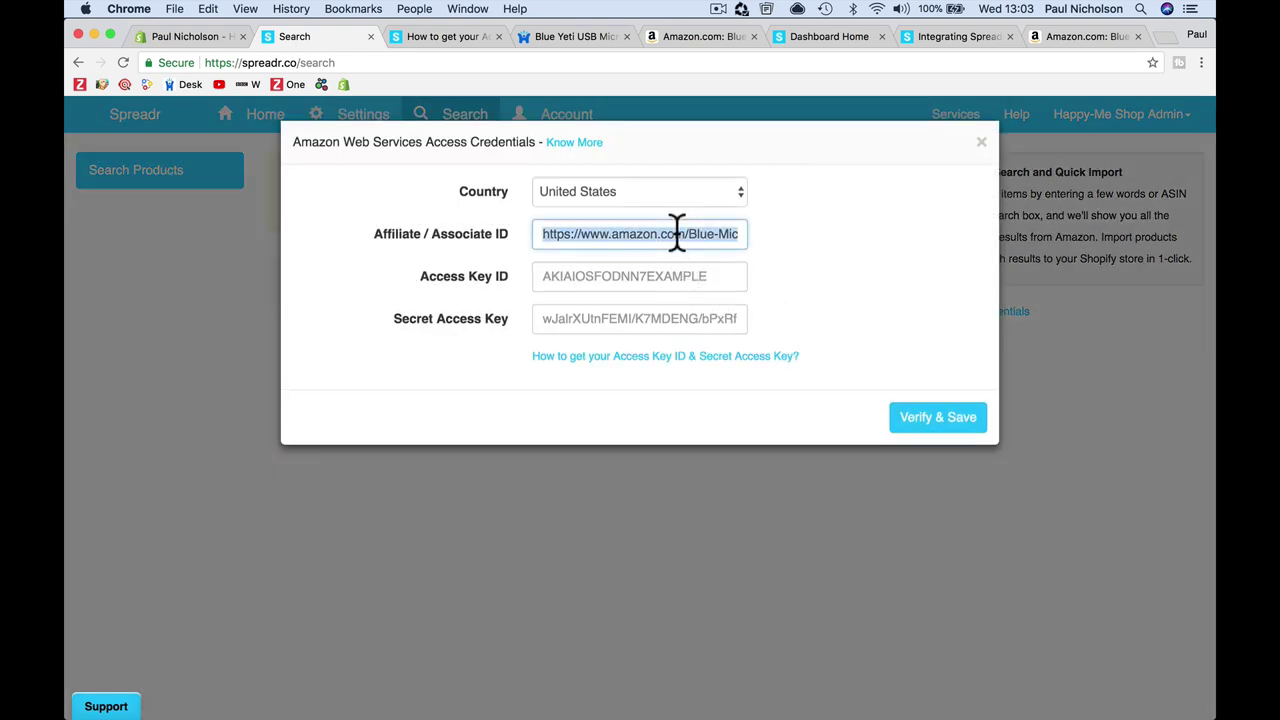
pyautogui.write('paulnicholson-20')
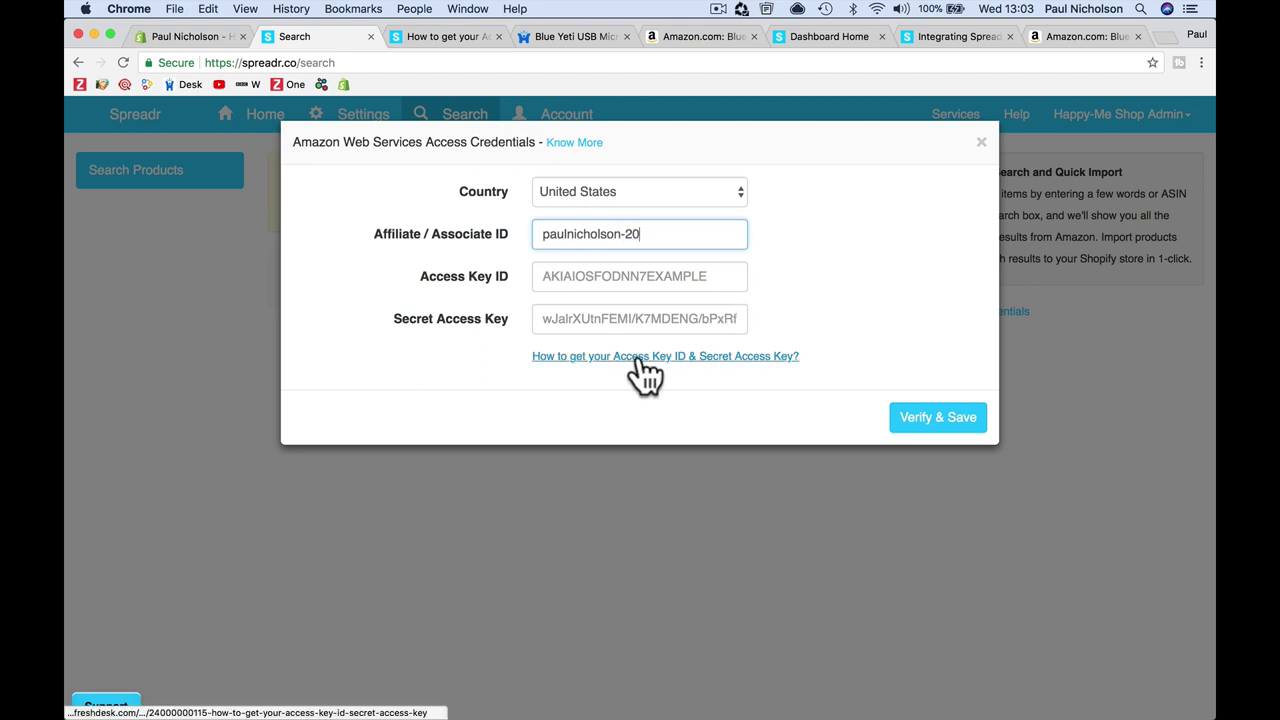
# Open the help article on getting the Access Key ID and Secret Access Key, and open its Amazon Associates link separately
pyautogui.click(636, 357)
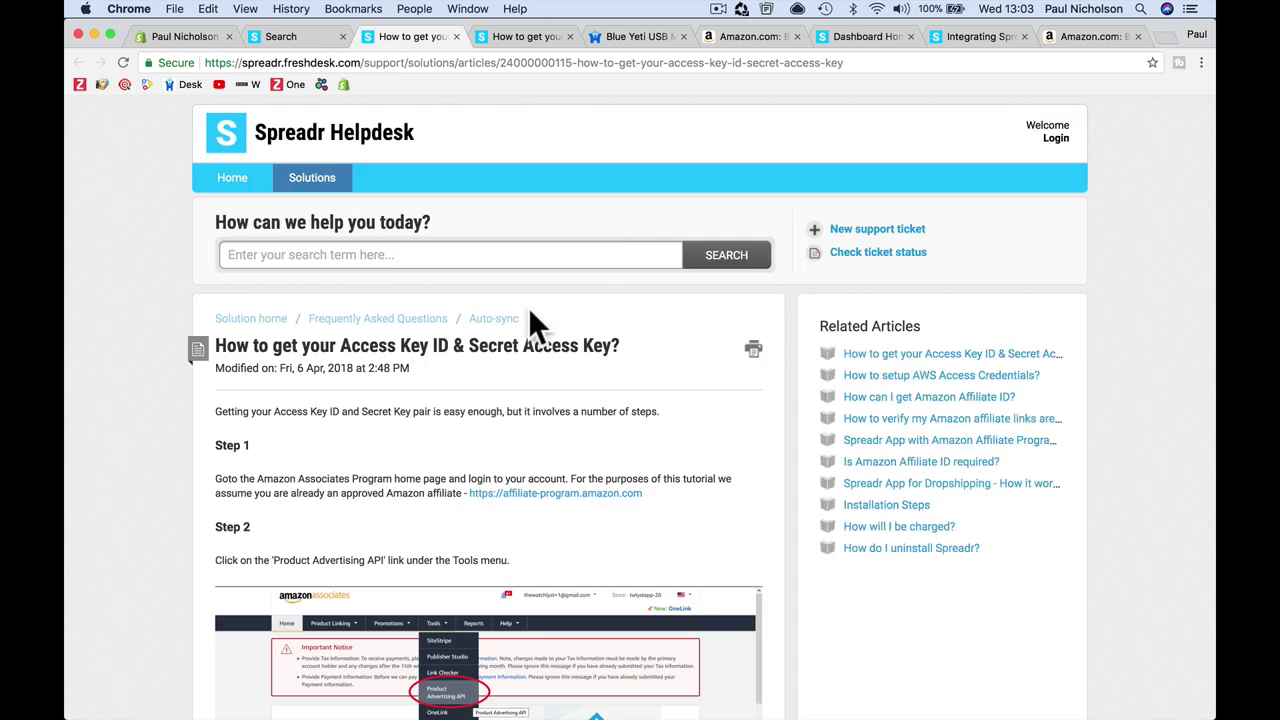
pyautogui.click(533, 493)
pyautogui.click(403, 40)
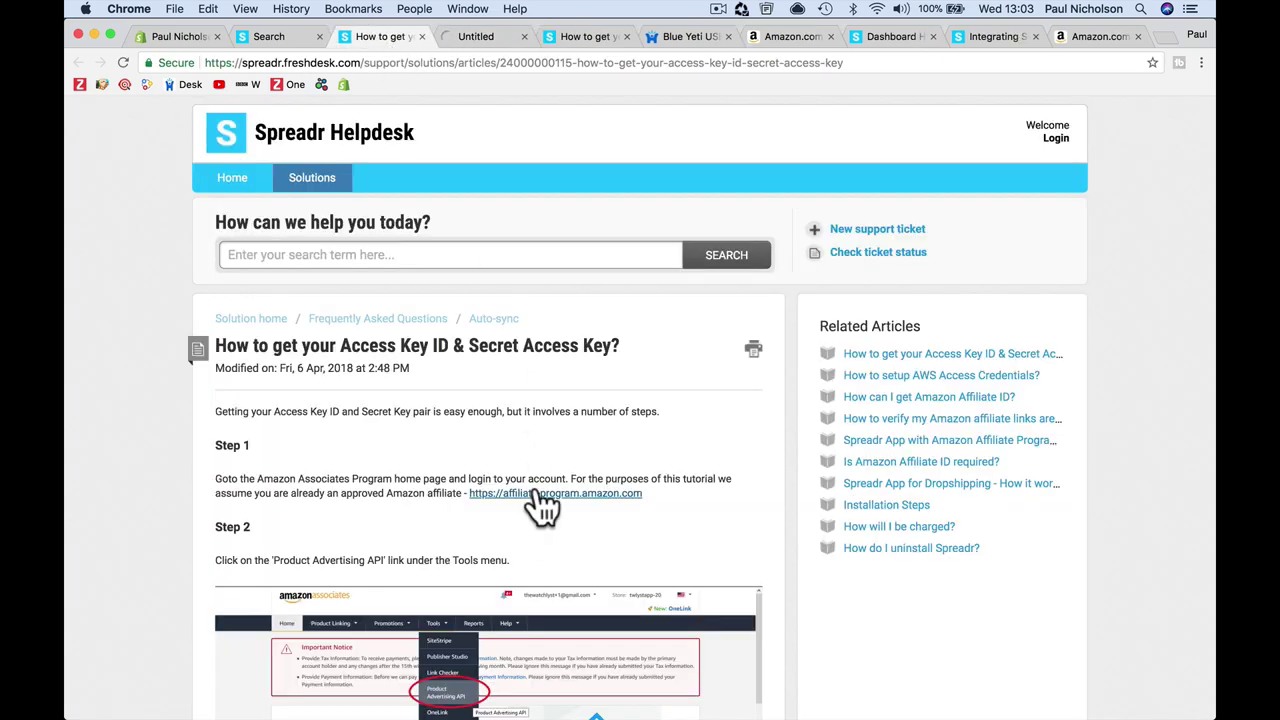
pyautogui.scroll(-3, 540, 505)
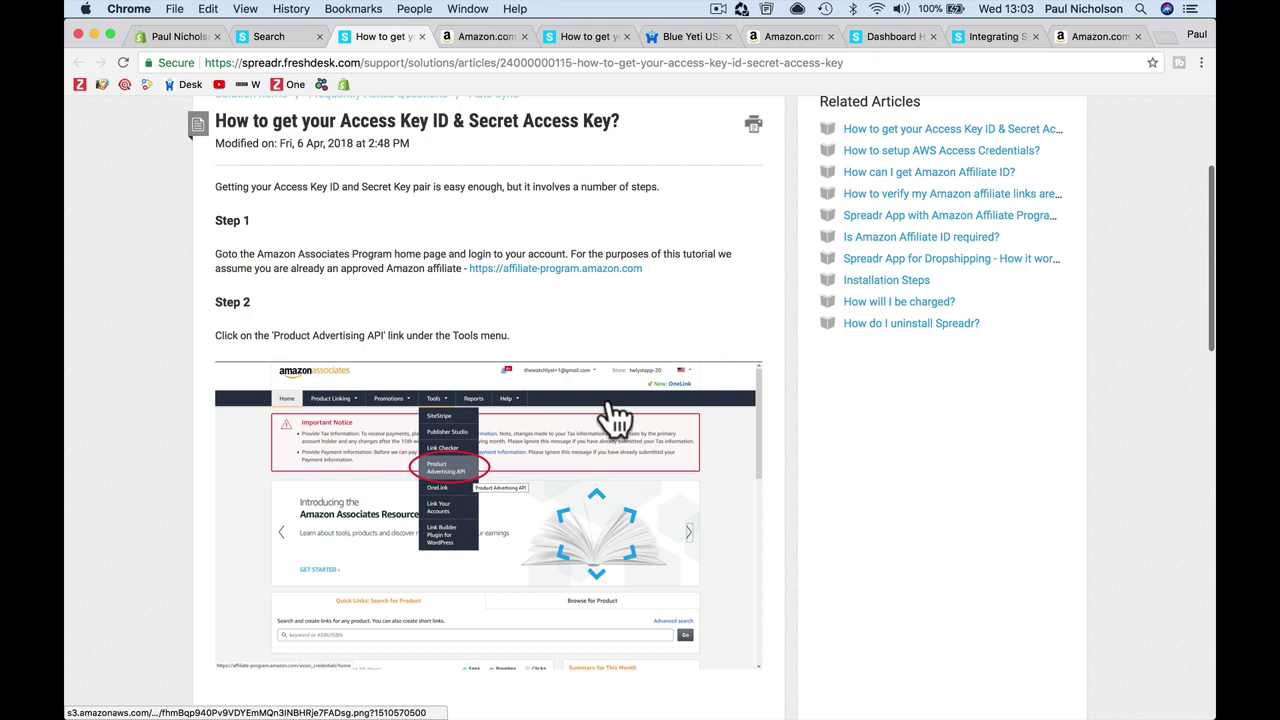
pyautogui.scroll(-3, 614, 423)
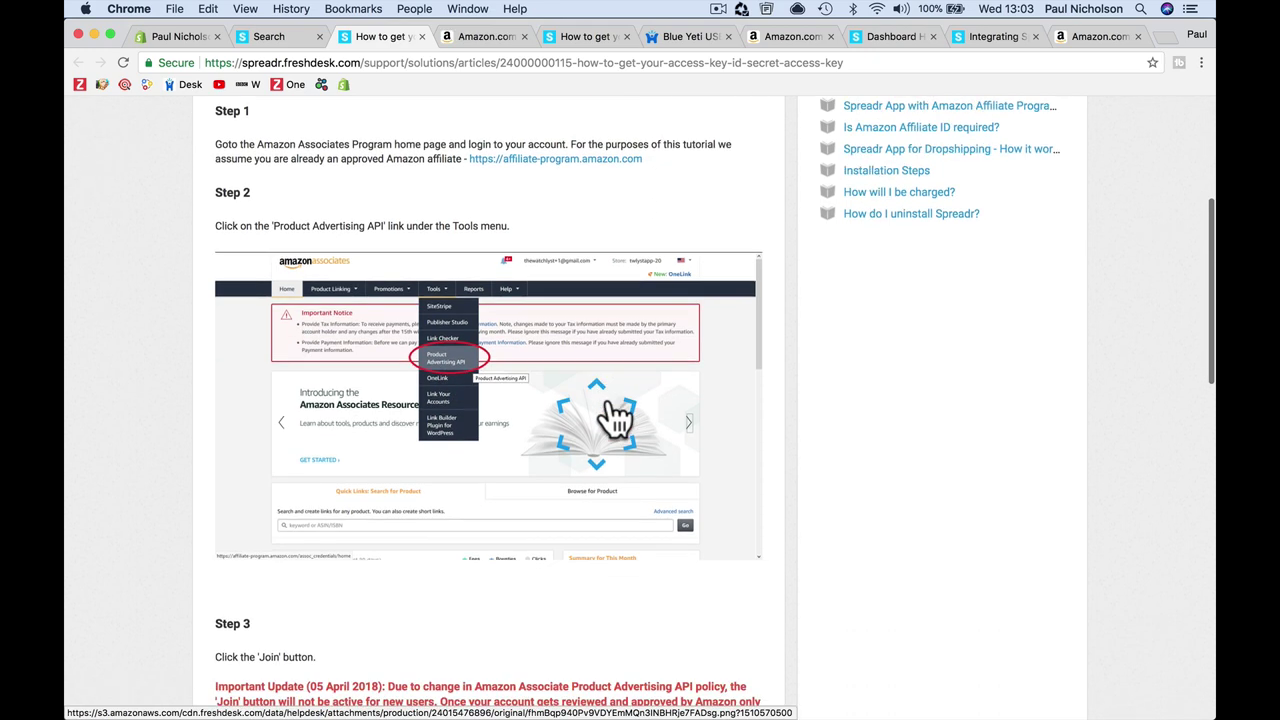
# Open the Product Advertising API page in Amazon Associates
pyautogui.click(486, 36)
pyautogui.moveTo(517, 172)
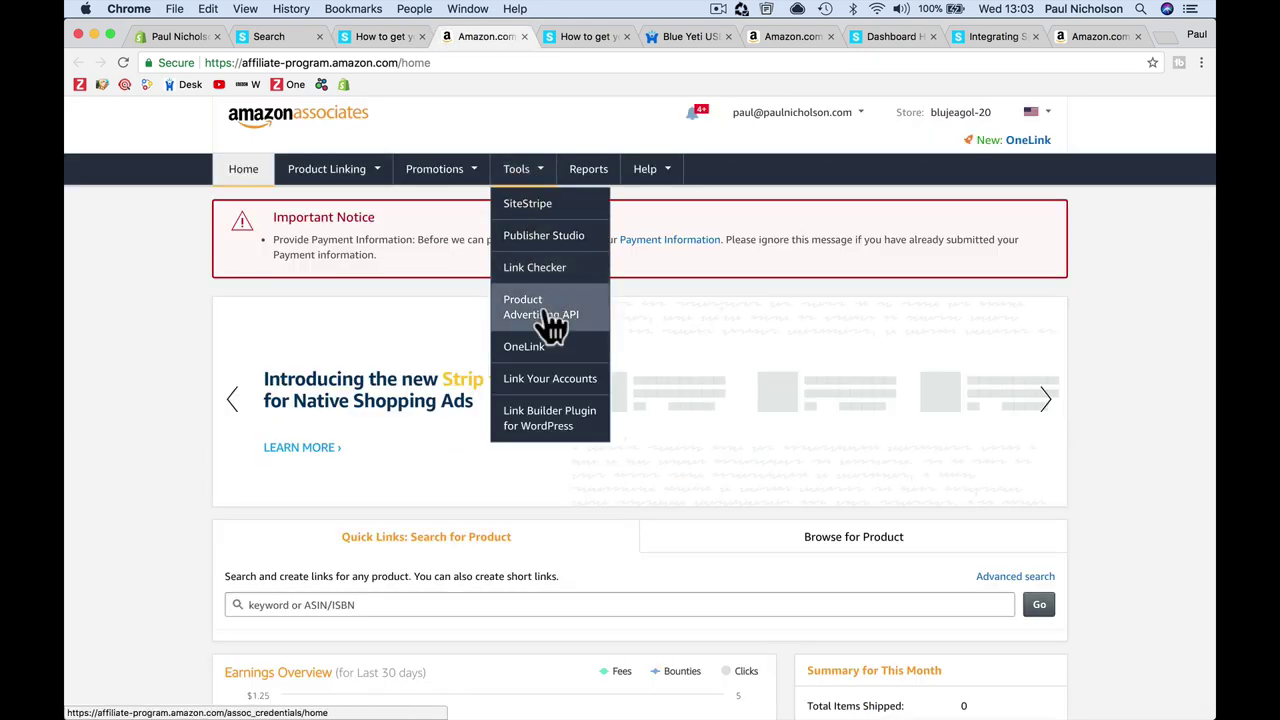
pyautogui.click(600, 352)
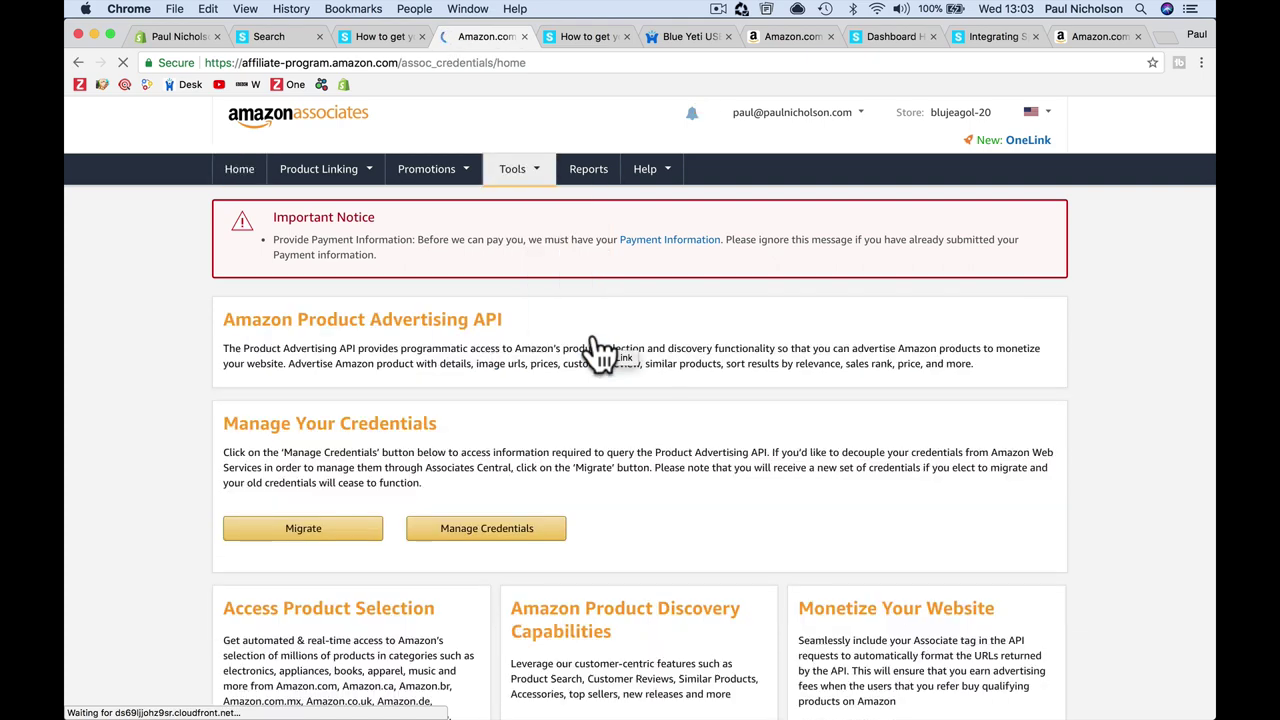
# Read Steps 3 and 4 of the Spreadr help article on joining the API and obtaining the access keys
pyautogui.click(381, 33)
pyautogui.scroll(-10, 457, 286)
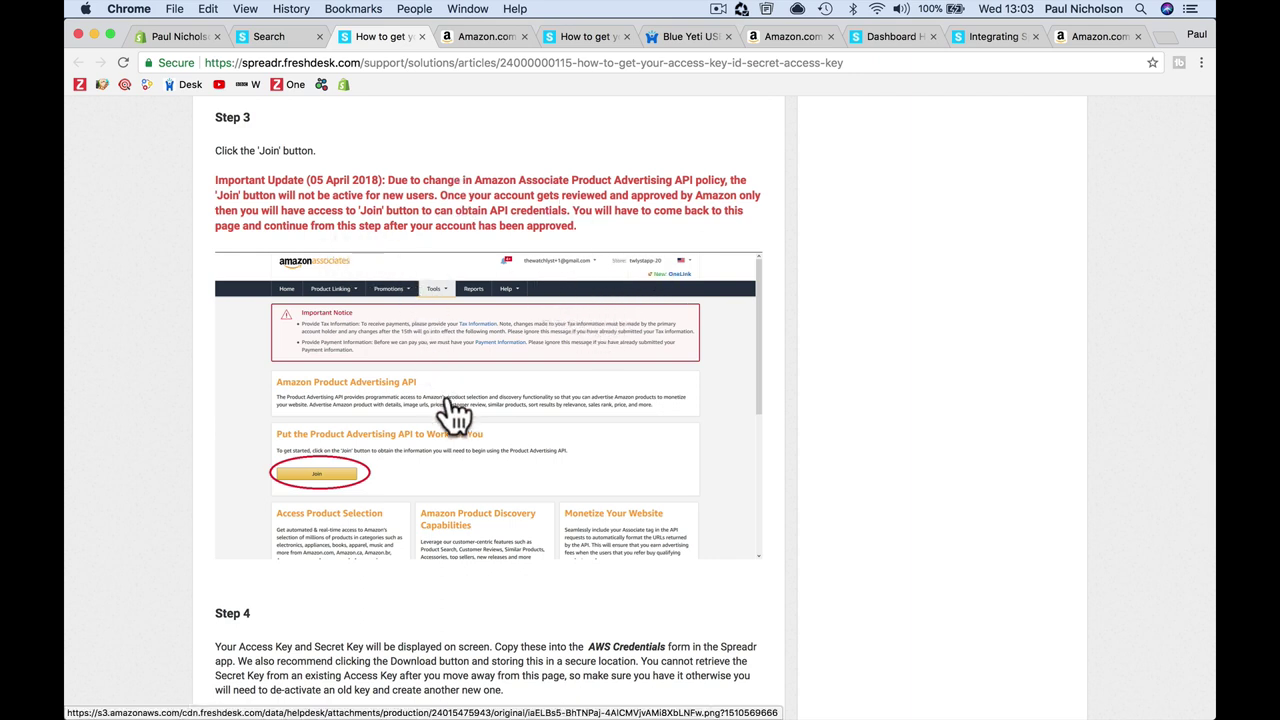
pyautogui.scroll(-8, 455, 415)
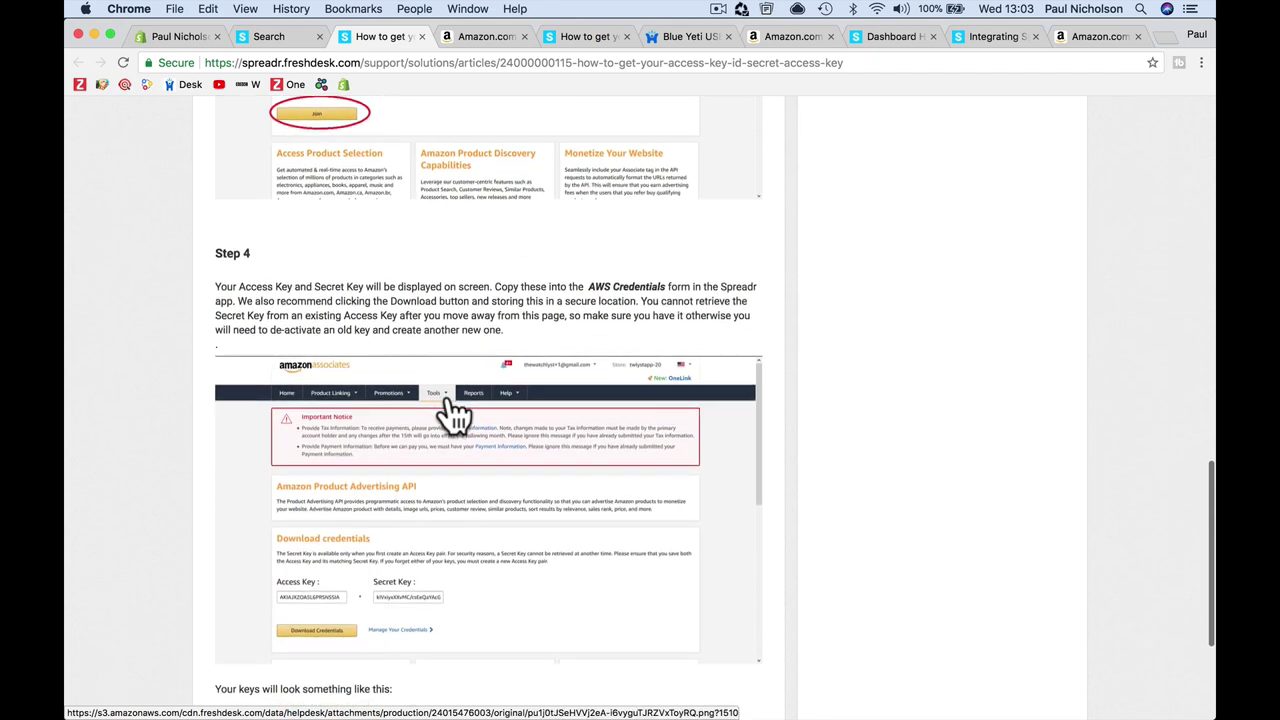
# Open Manage Credentials from the Amazon Associates API page, sign in to AWS with the saved account details and request a verification code
pyautogui.click(470, 34)
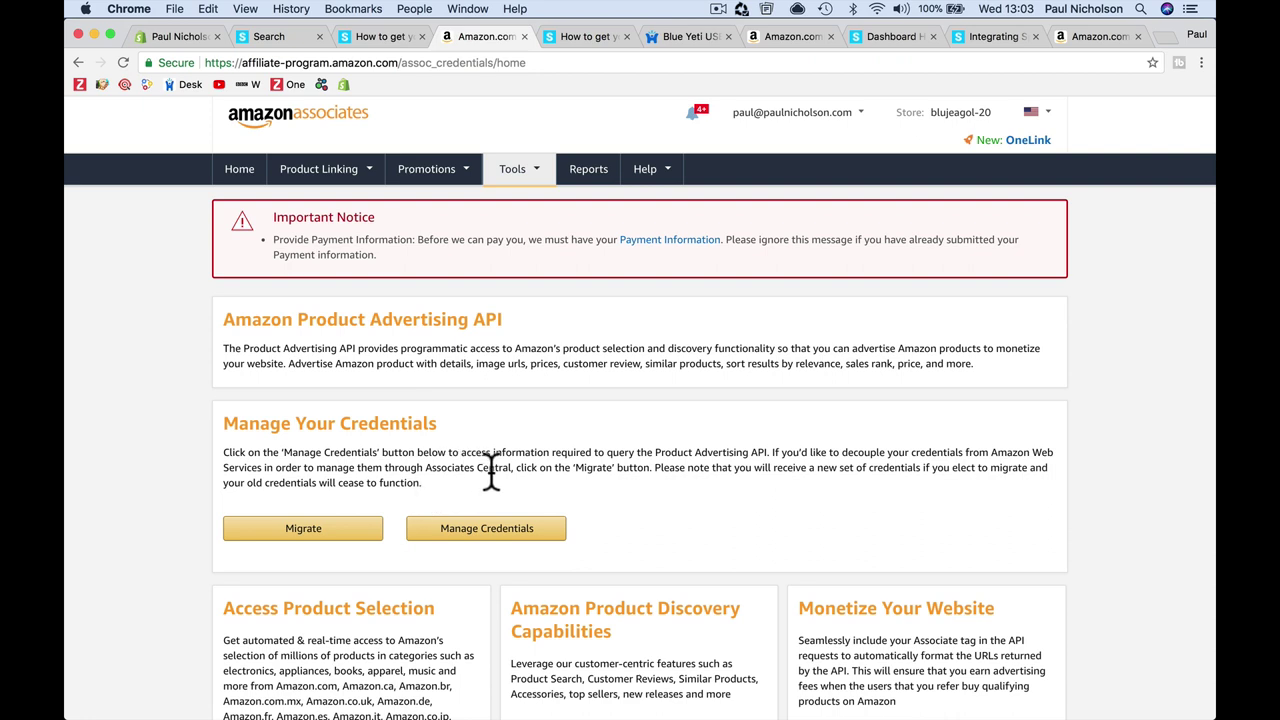
pyautogui.click(456, 530)
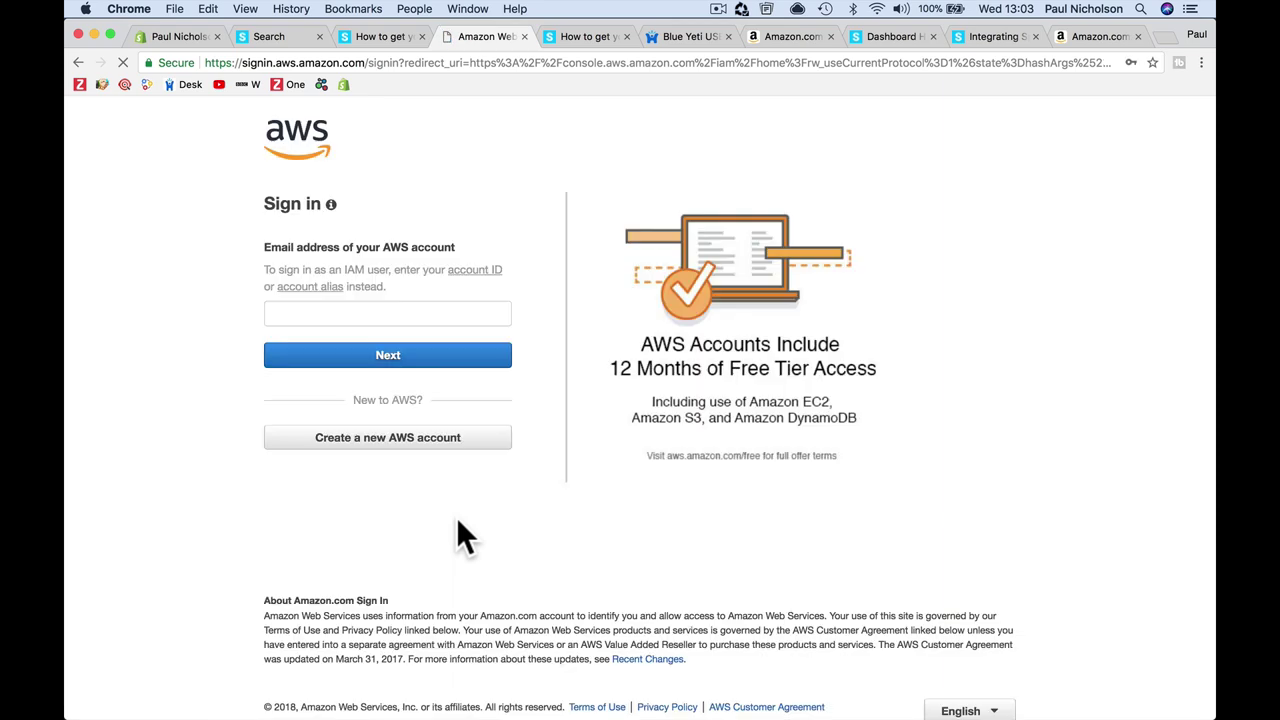
pyautogui.click(445, 355)
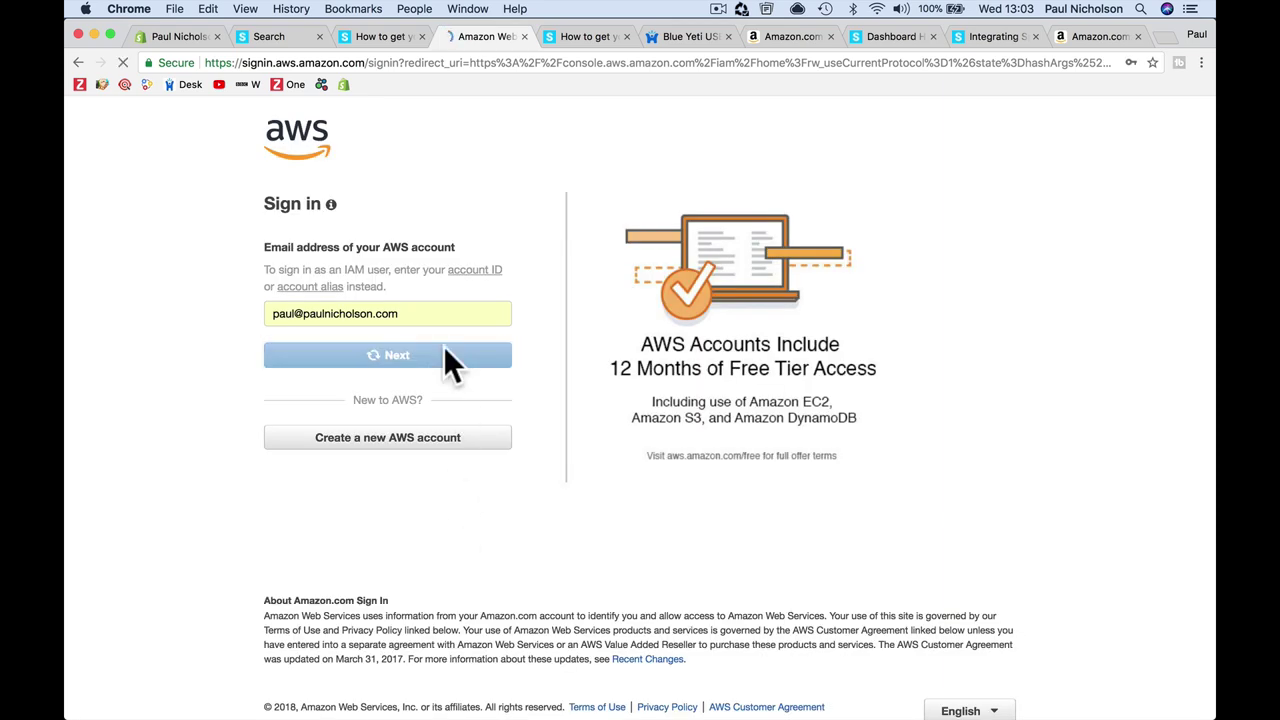
pyautogui.click(480, 266)
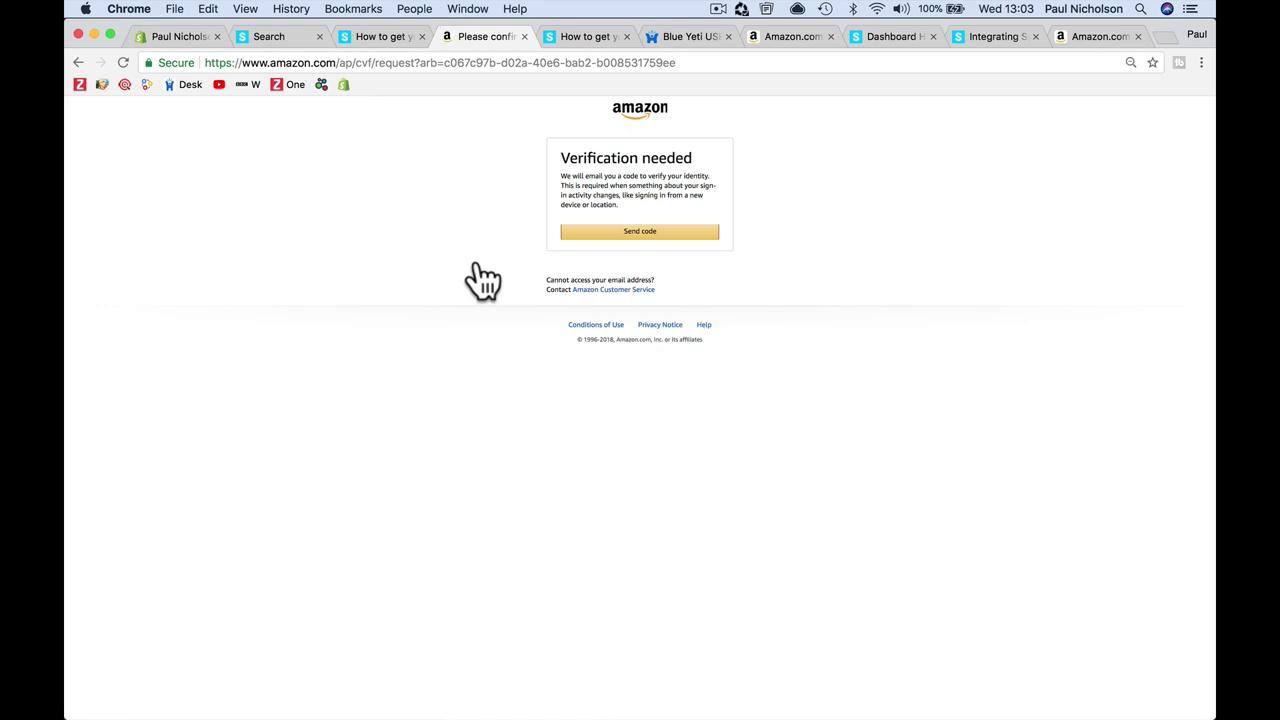
pyautogui.click(678, 236)
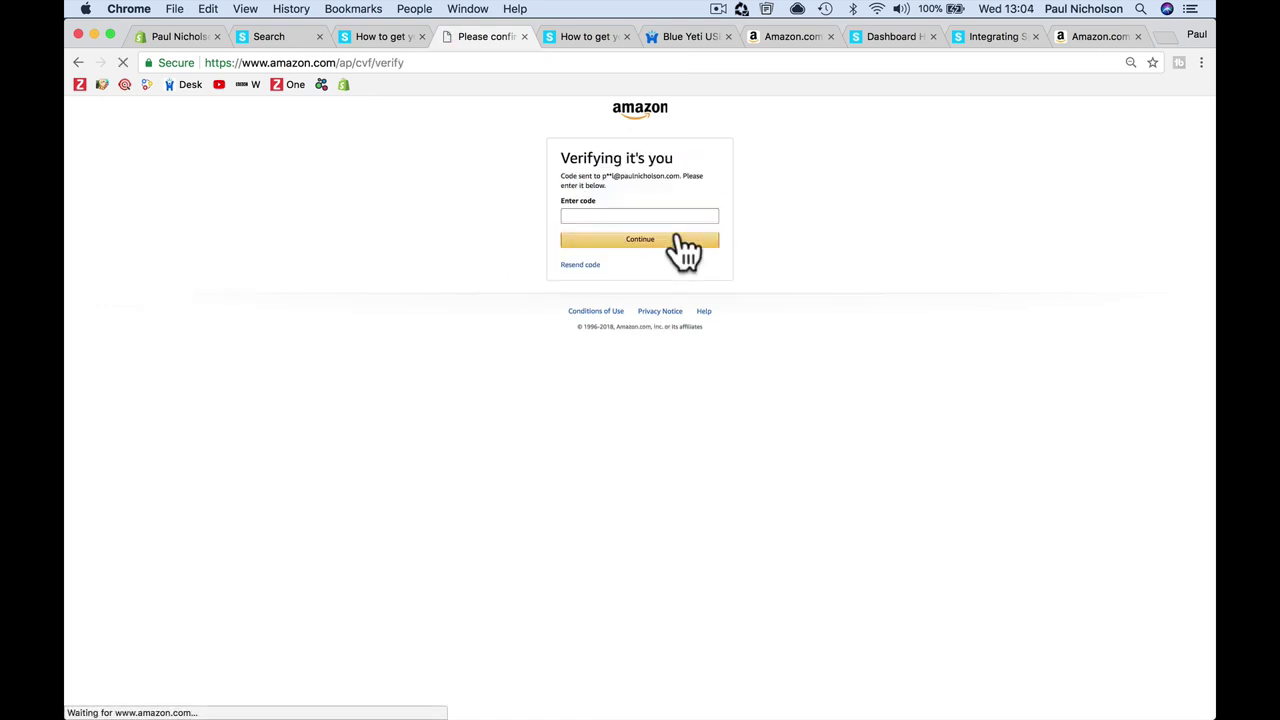
# Switch to Mail, copy the verification code from Amazon's message, and submit it on the verification page in Chrome
pyautogui.click(656, 216)
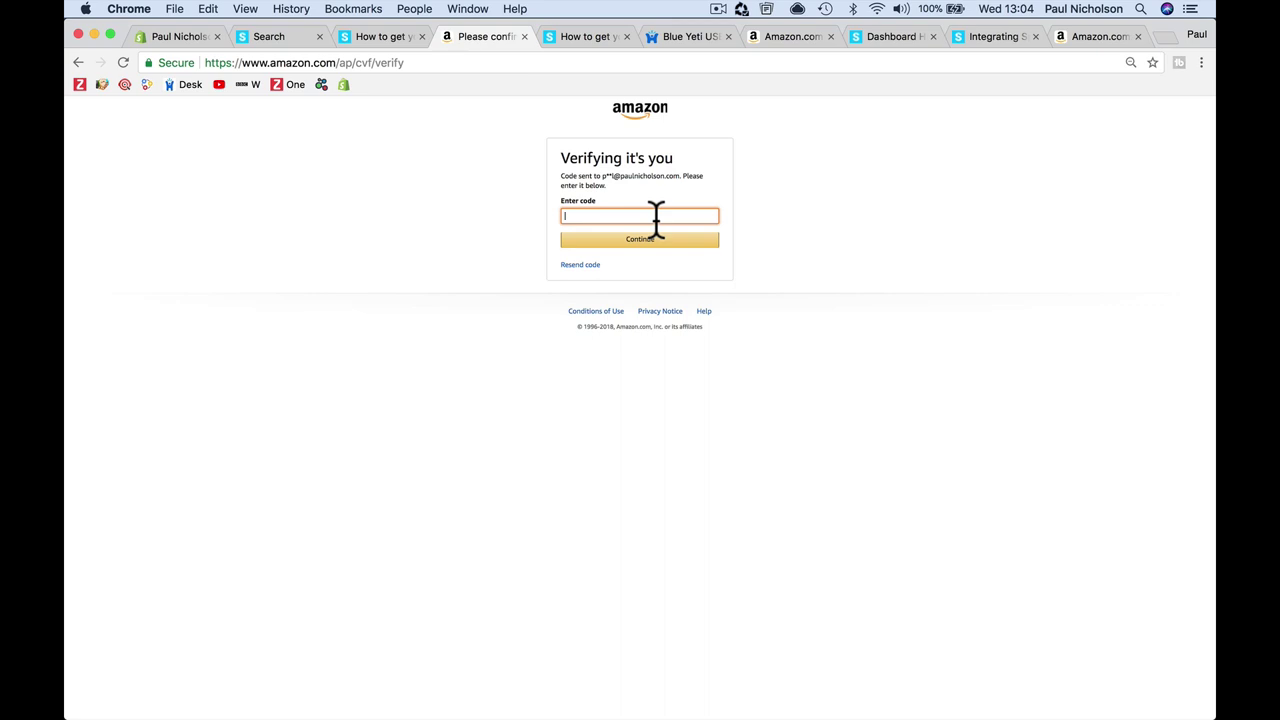
pyautogui.moveTo(745, 700)
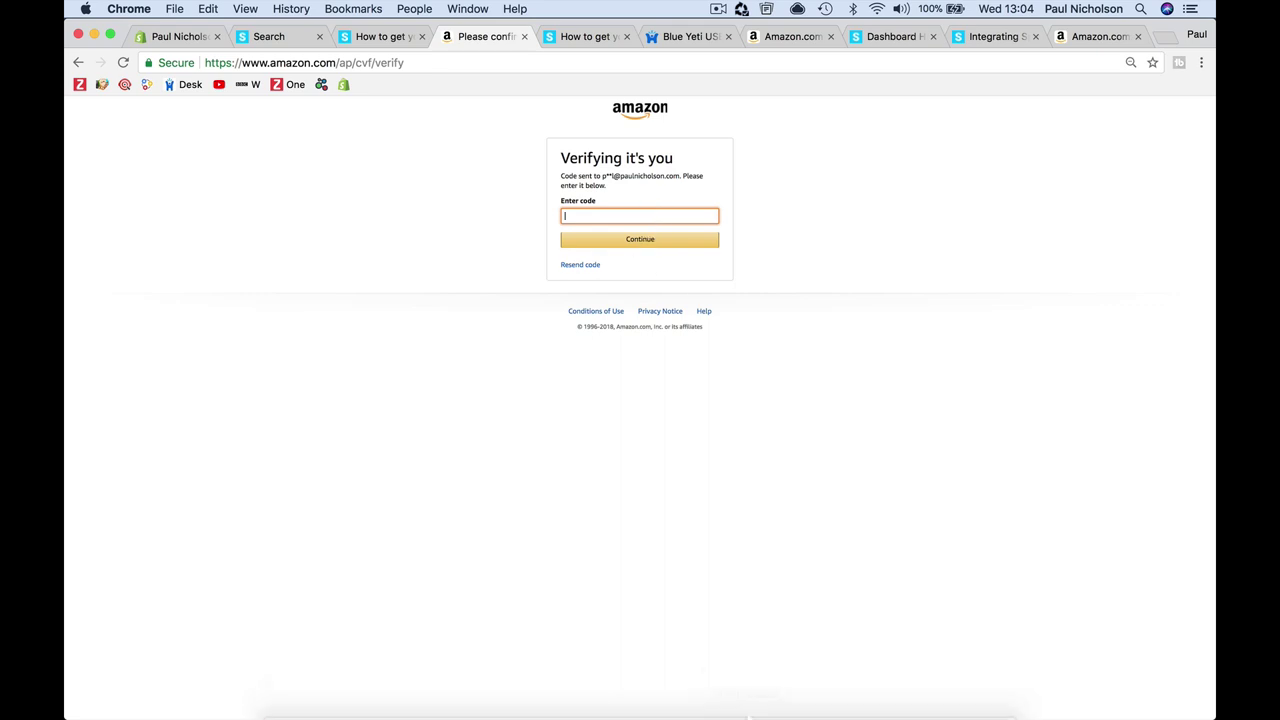
pyautogui.click(669, 696)
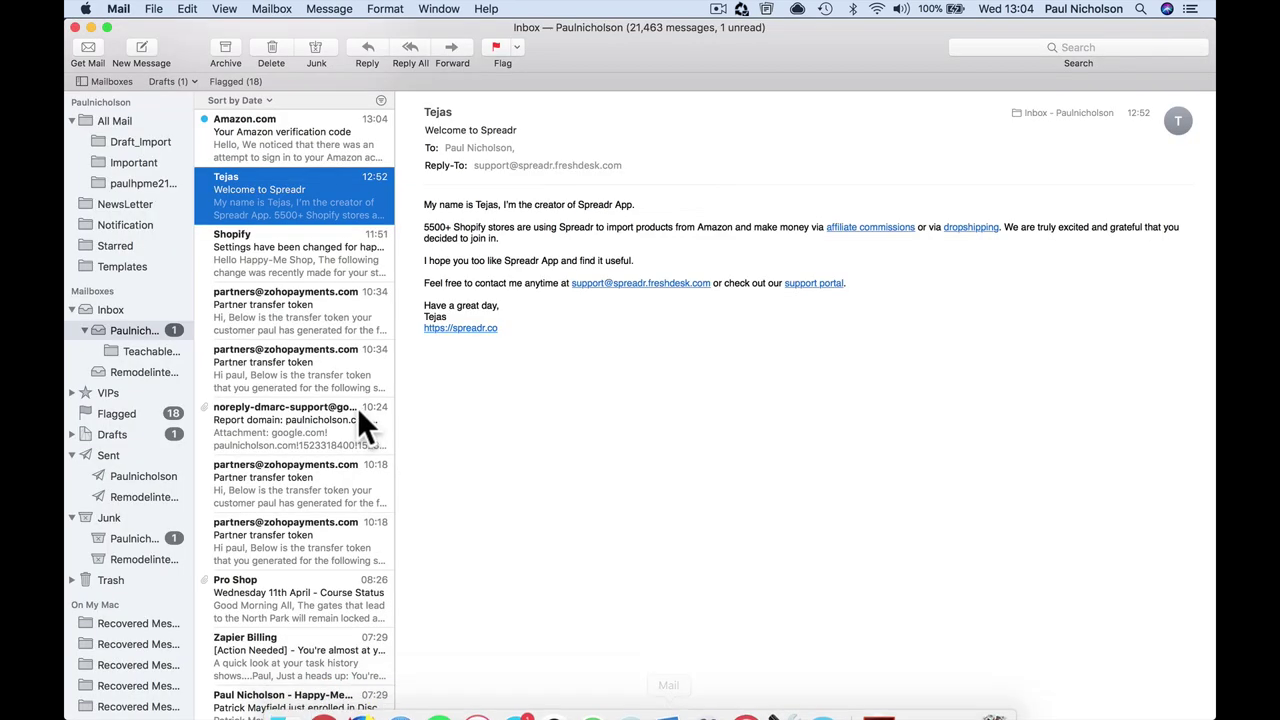
pyautogui.click(260, 146)
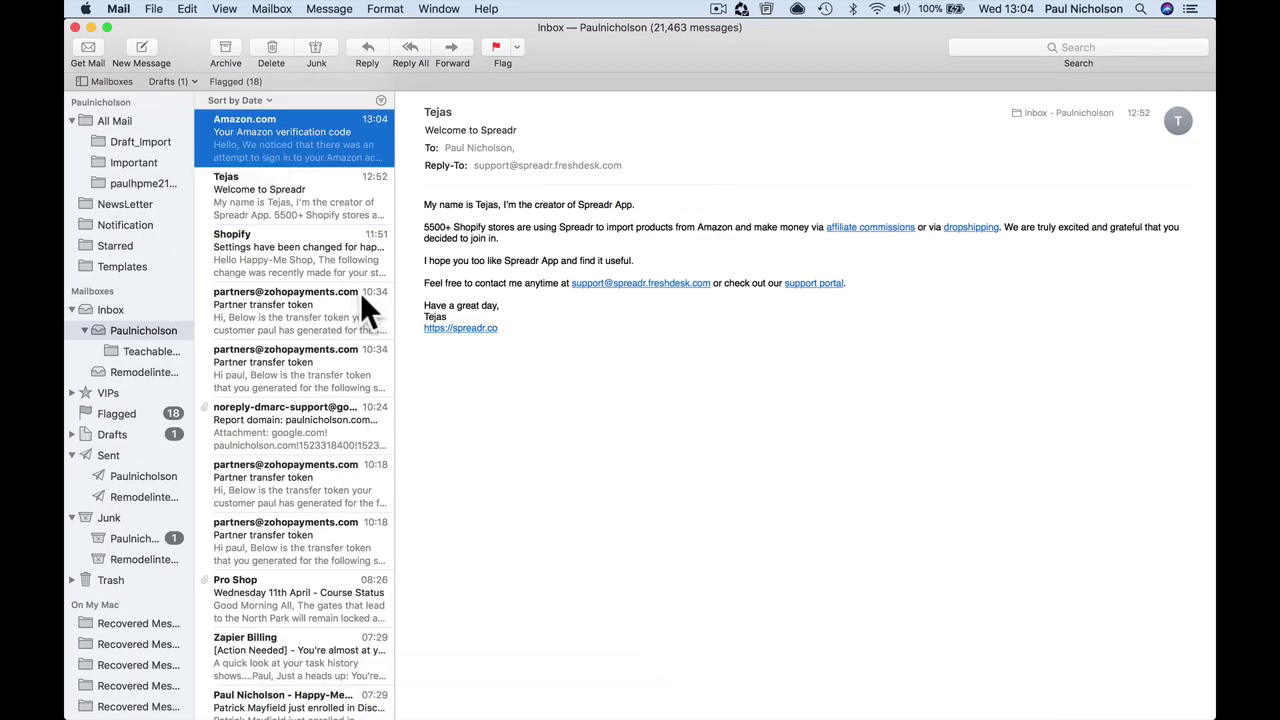
pyautogui.doubleClick(624, 290)
pyautogui.press('super+c')
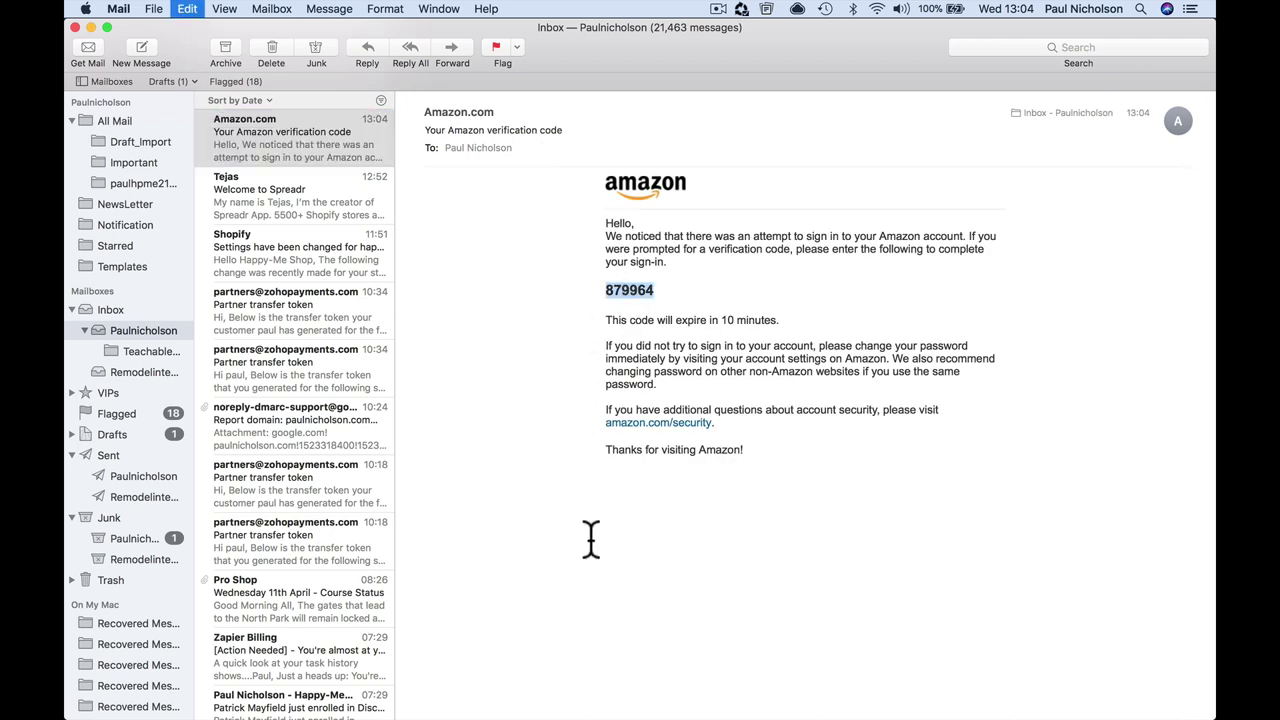
pyautogui.moveTo(477, 700)
pyautogui.click(343, 702)
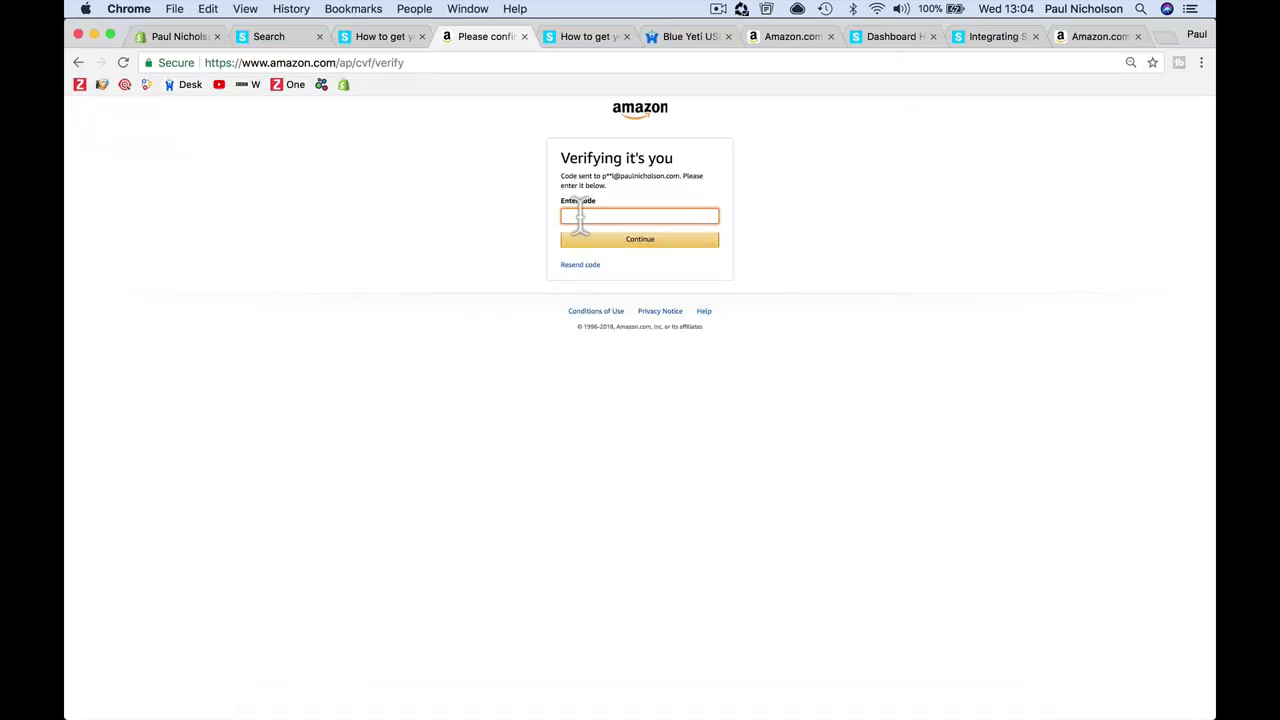
pyautogui.press('super+v')
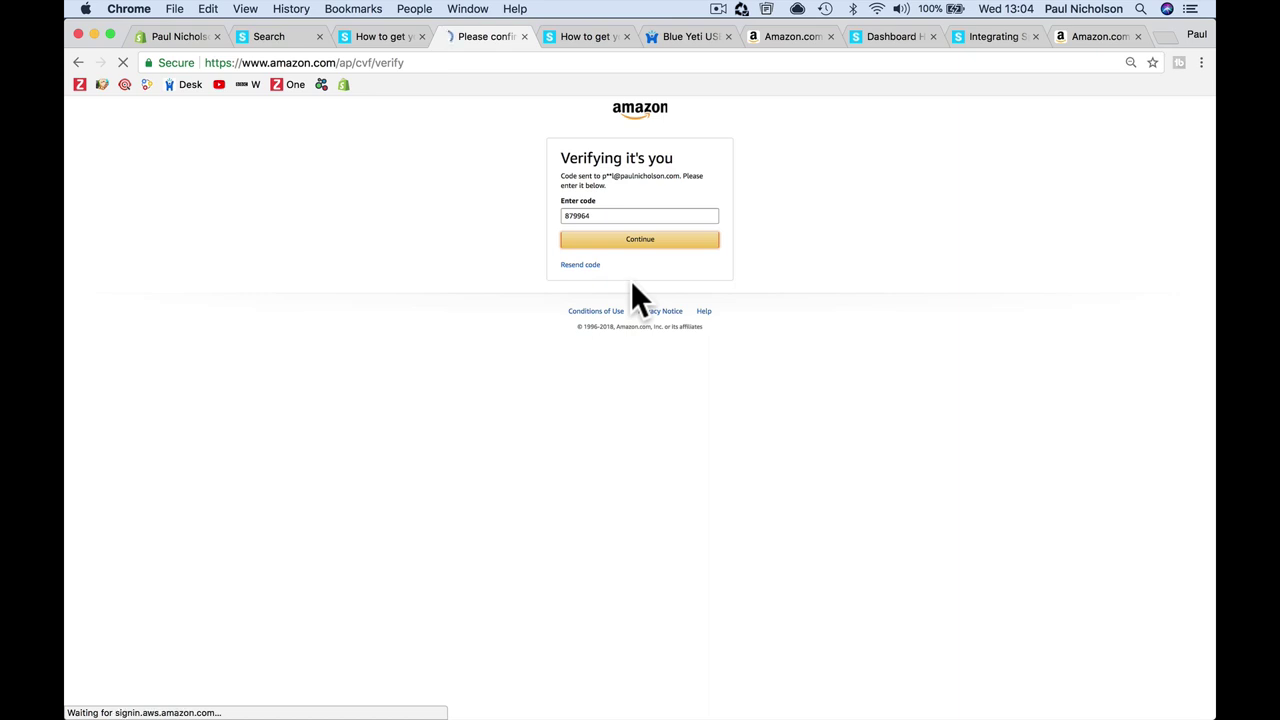
# Sign in to AWS again with the saved account details and continue to the Security Credentials page
pyautogui.click(470, 357)
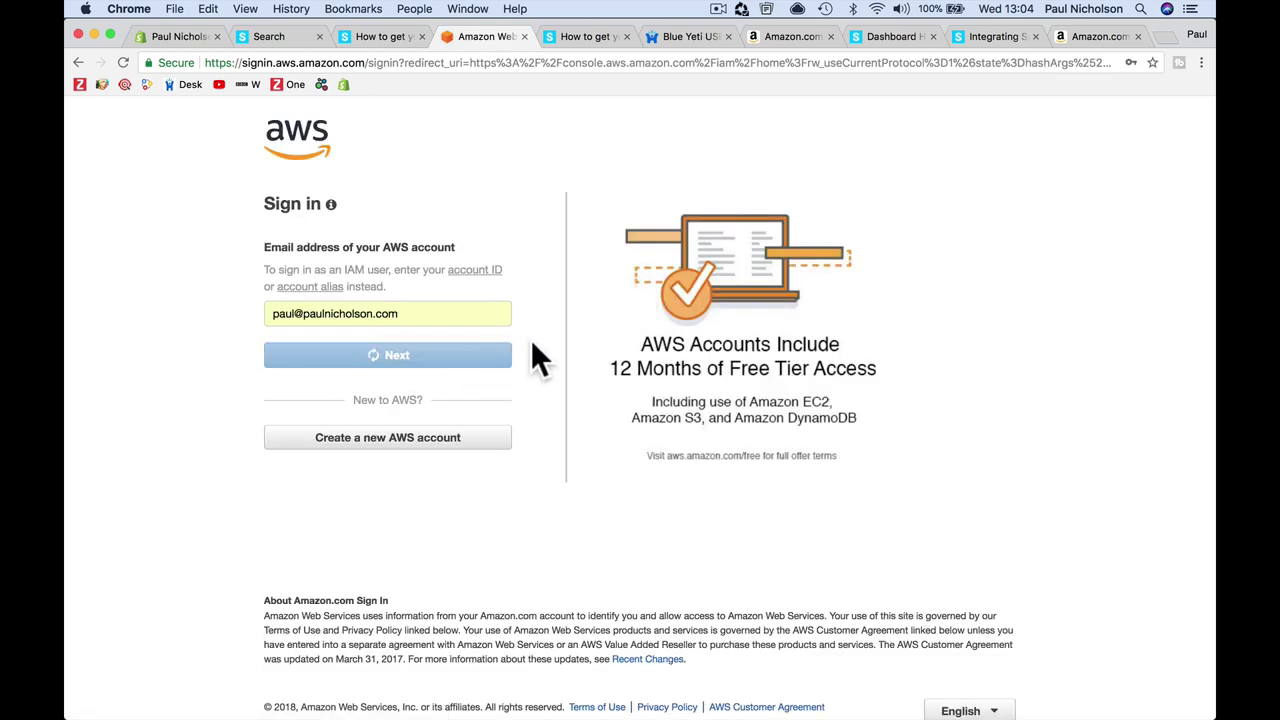
pyautogui.click(470, 265)
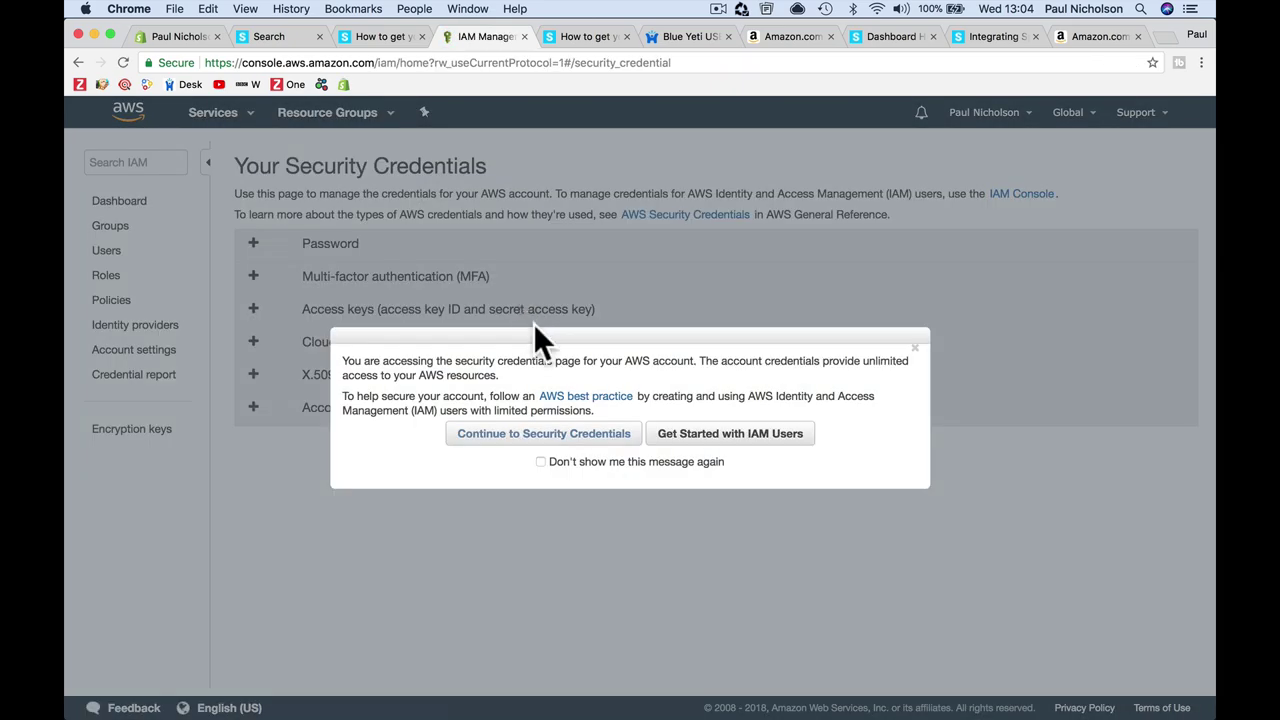
pyautogui.click(565, 436)
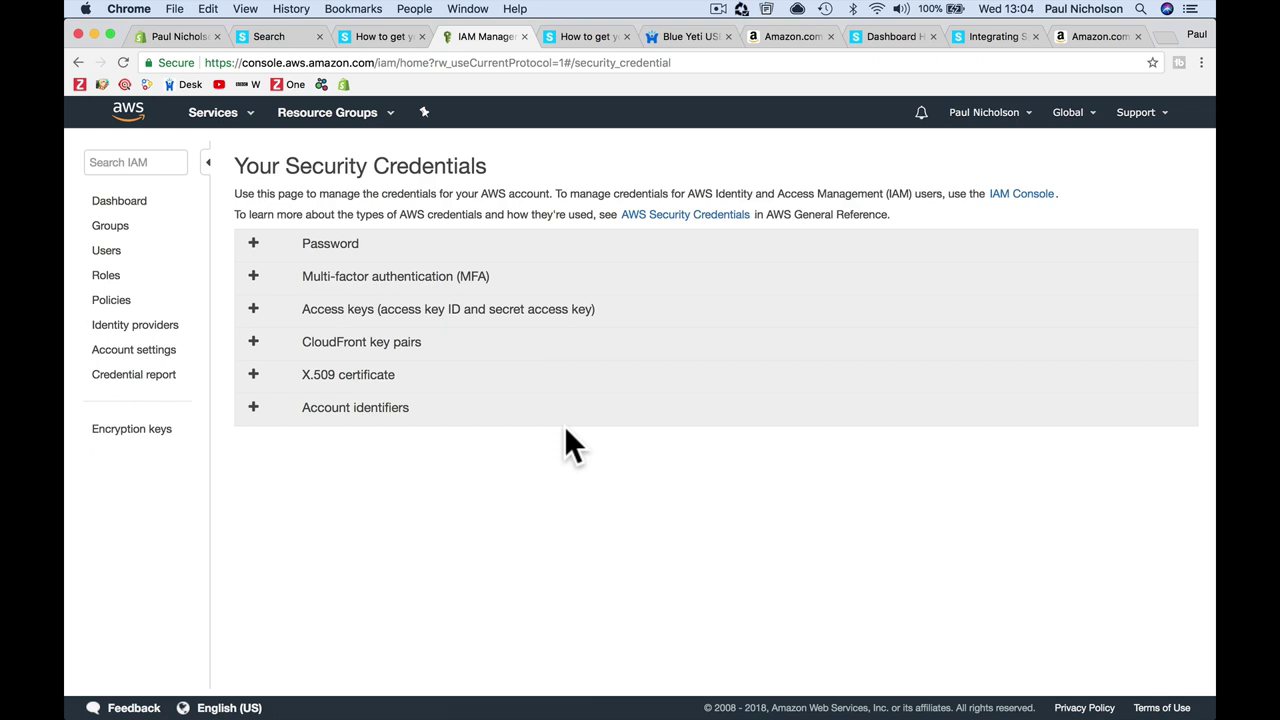
# Create a new access key under Access keys and reveal its access key ID and secret access key
pyautogui.click(530, 318)
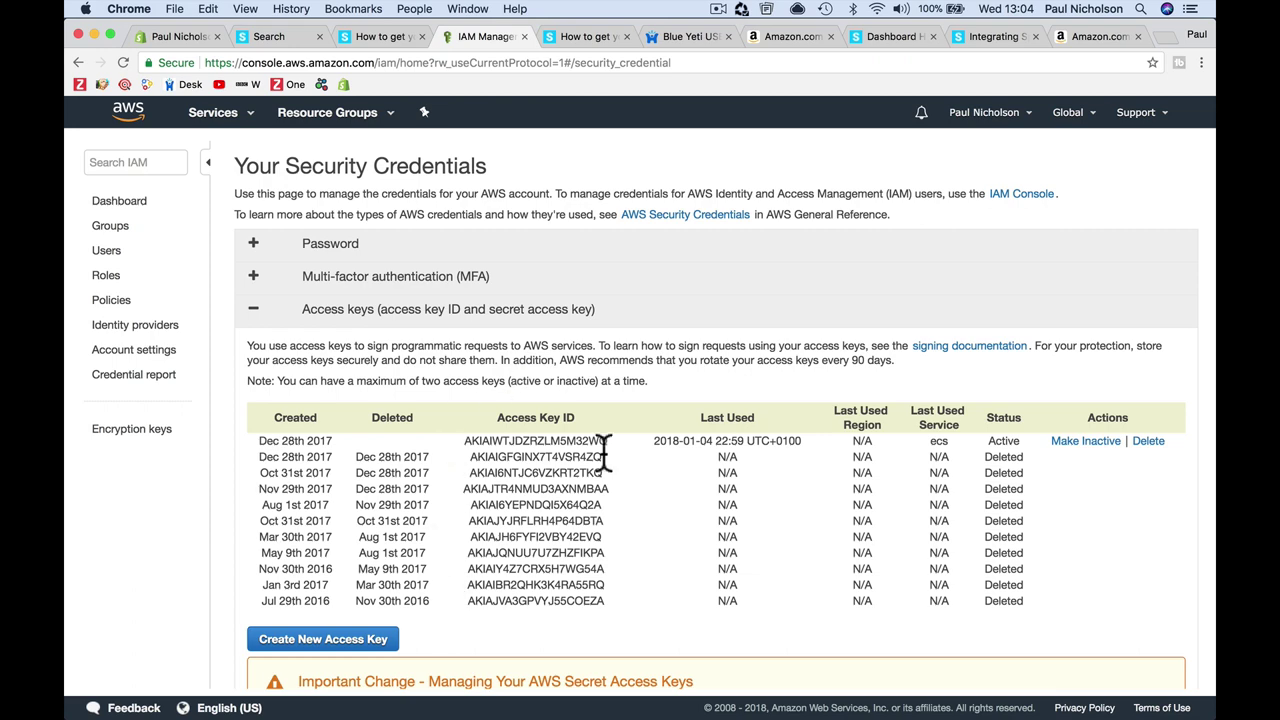
pyautogui.click(396, 634)
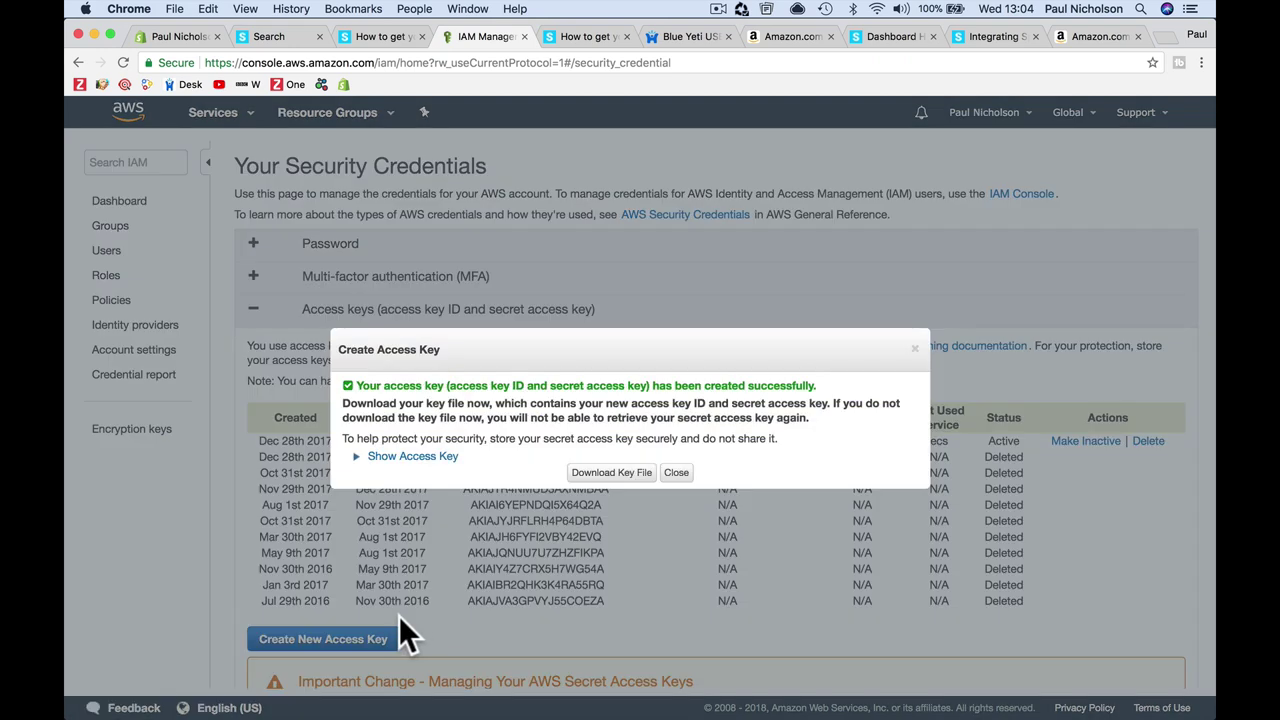
pyautogui.click(395, 458)
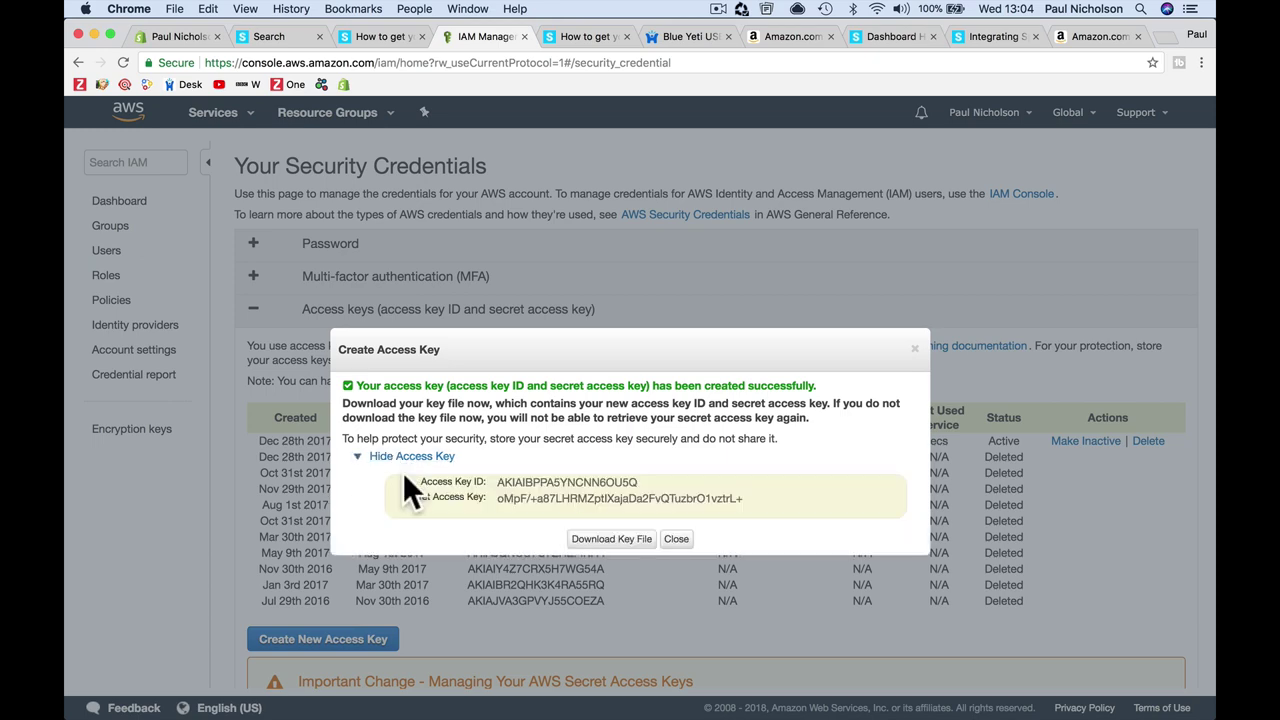
# Copy the new access key ID from AWS into the Access Key ID field of Spreadr's credentials form
pyautogui.doubleClick(522, 481)
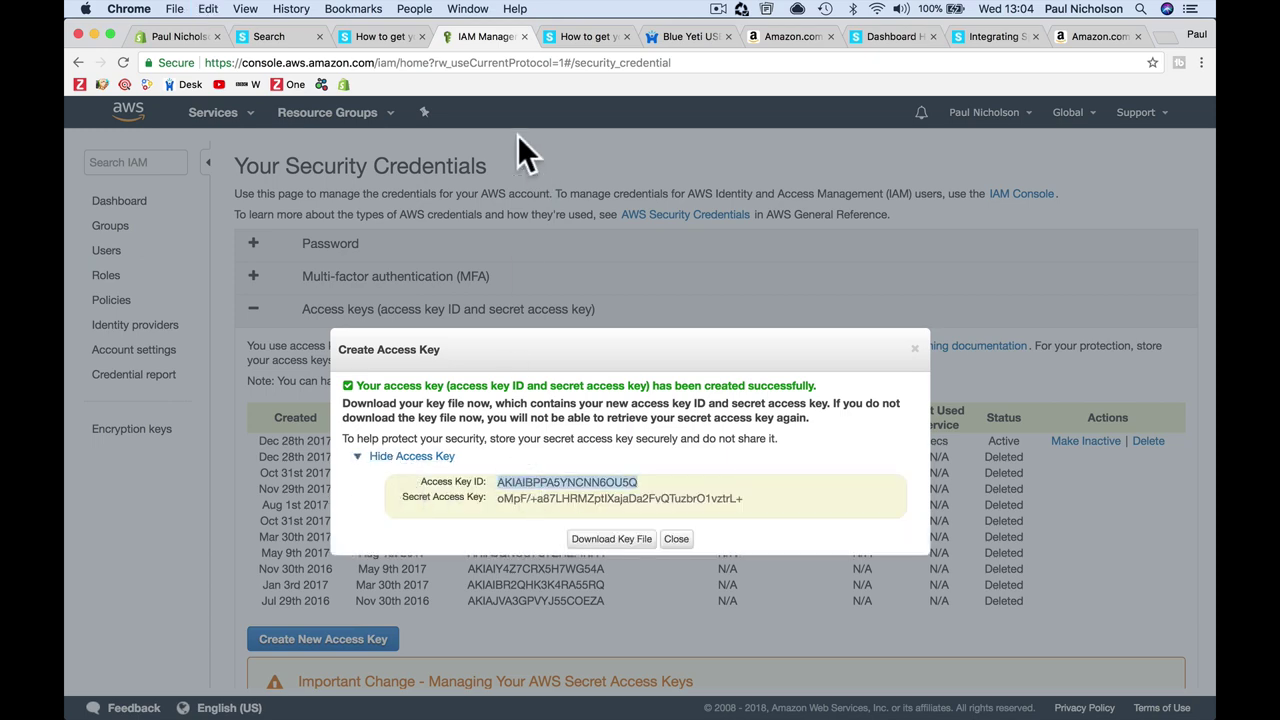
pyautogui.click(386, 40)
pyautogui.click(295, 40)
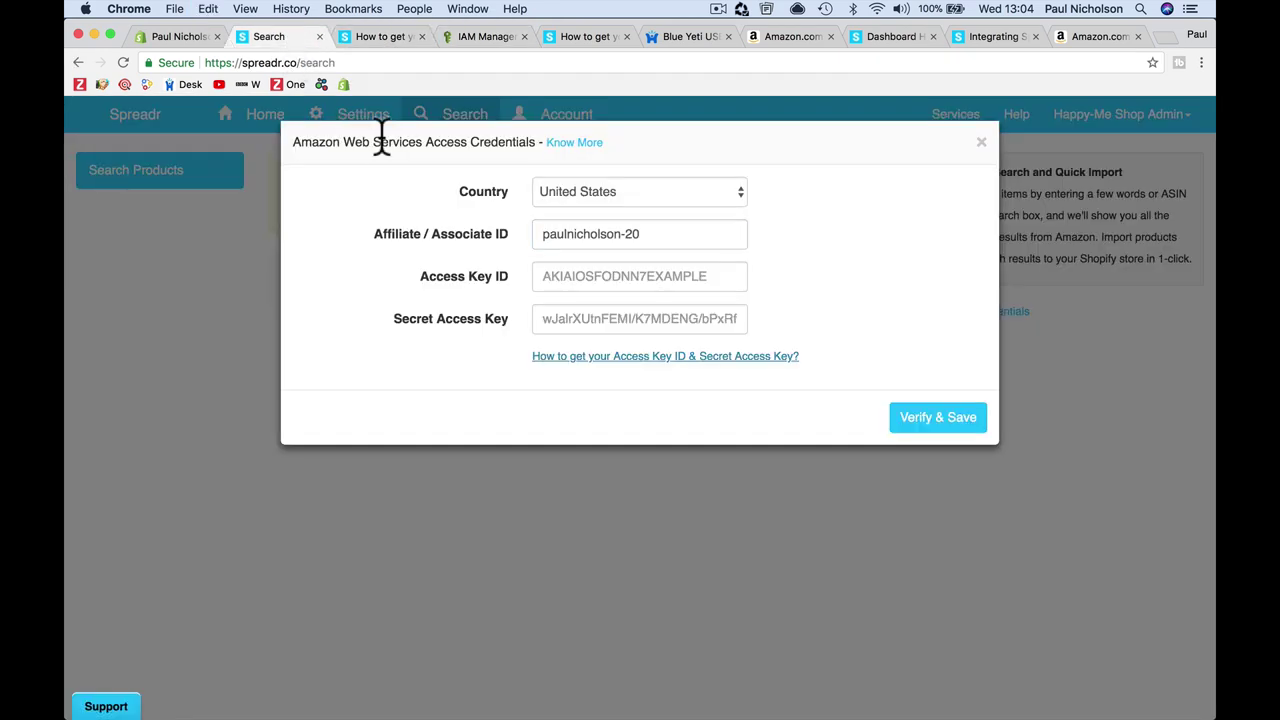
pyautogui.click(546, 282)
pyautogui.press('super+v')
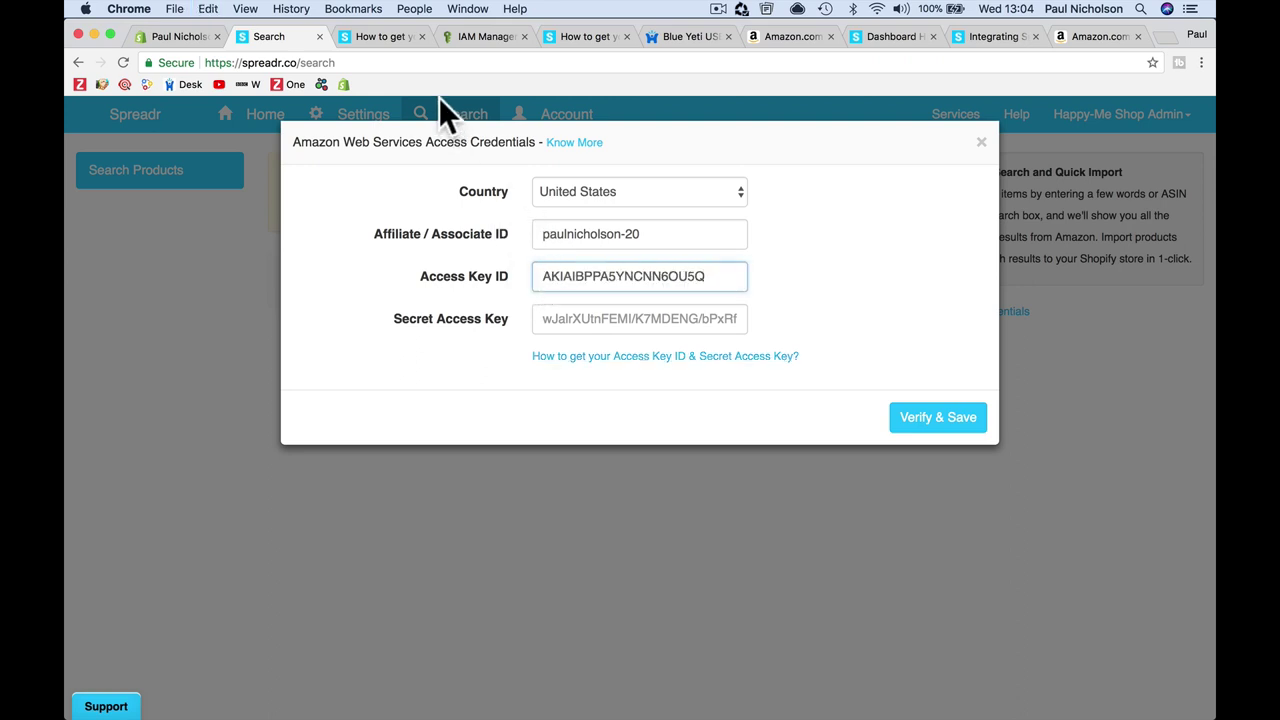
# Copy the secret access key from AWS into Spreadr's Secret Access Key field, and verify and save the credentials
pyautogui.click(494, 40)
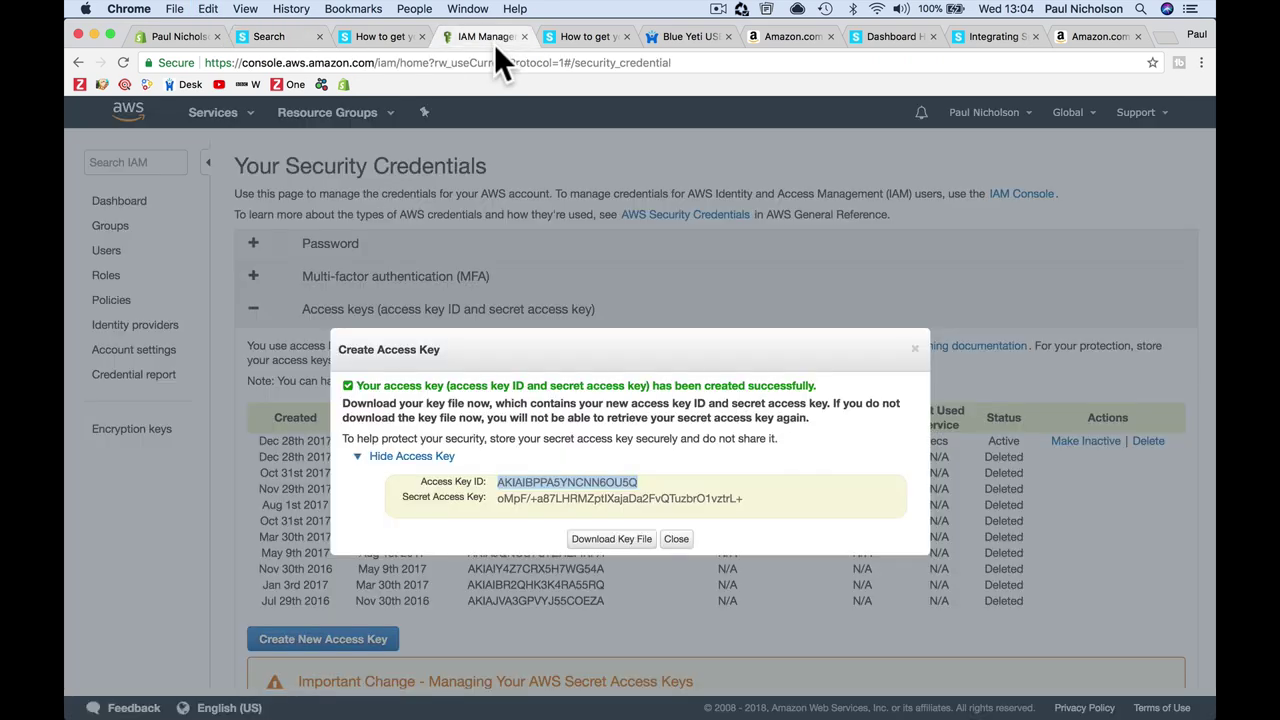
pyautogui.tripleClick(520, 498)
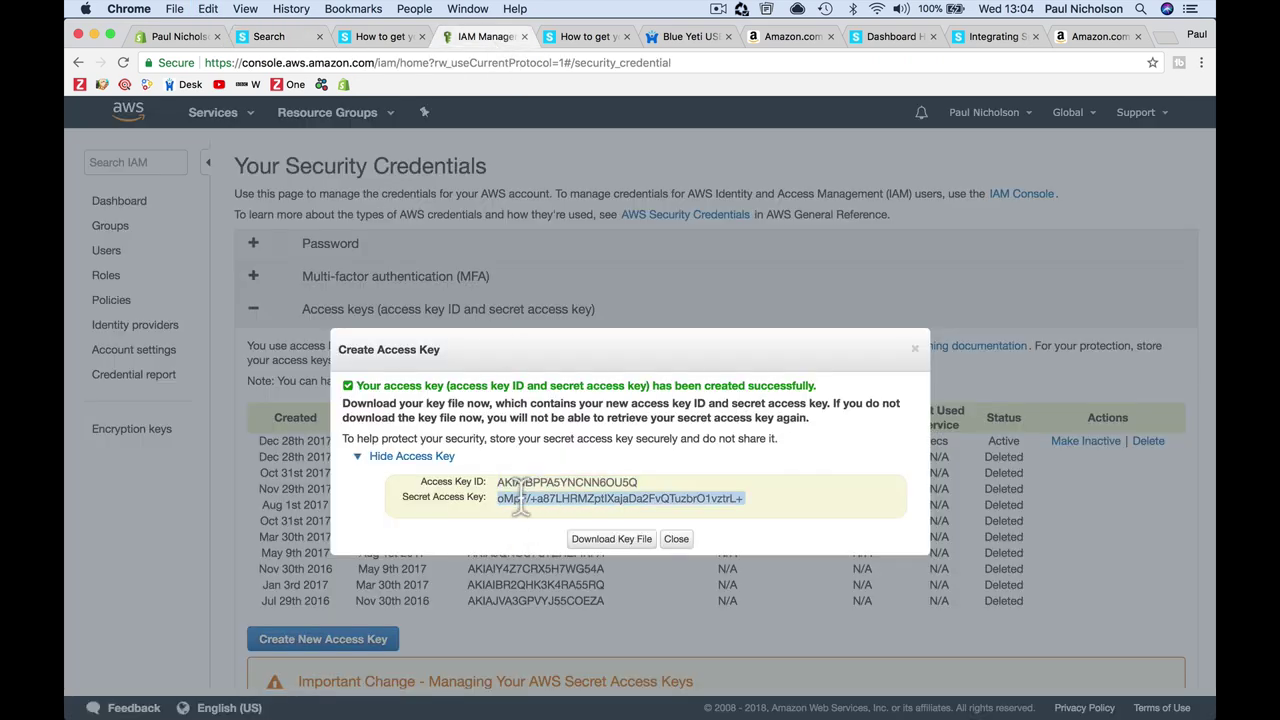
pyautogui.click(259, 29)
pyautogui.click(543, 320)
pyautogui.press('super+v')
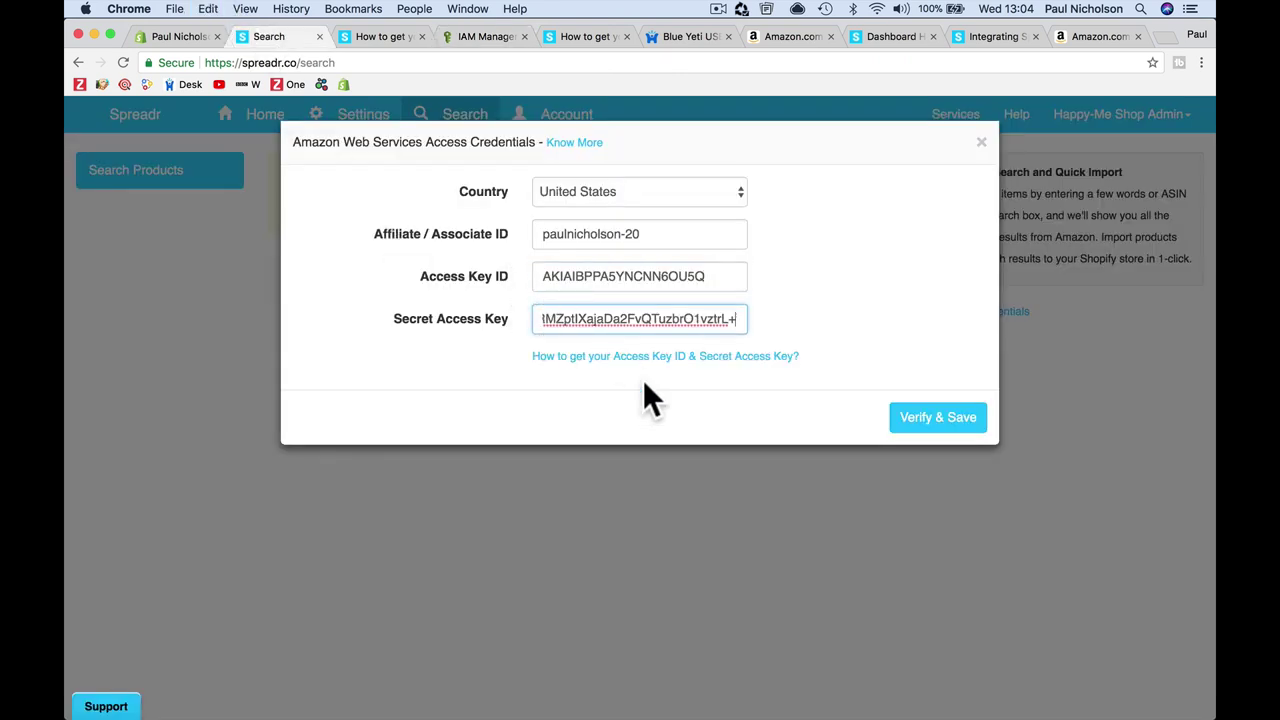
pyautogui.click(916, 420)
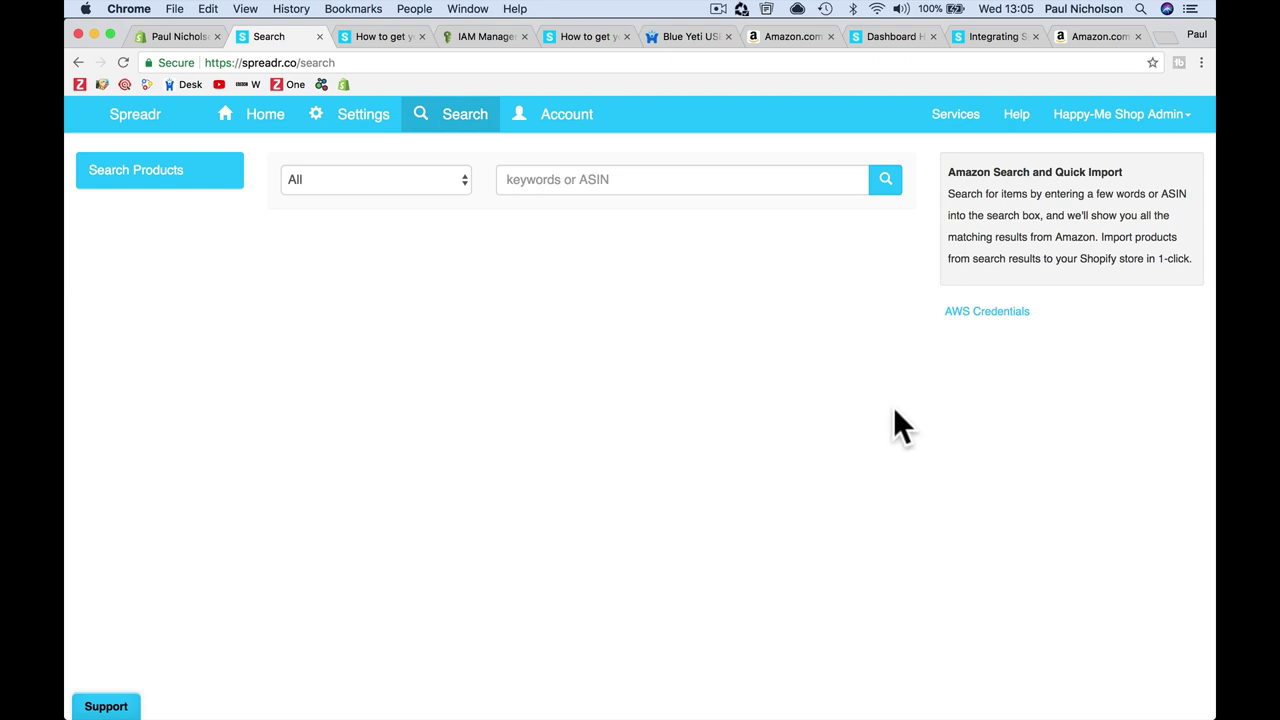
# Search all Amazon categories in Spreadr for "happy-me philosophy" and look through the results
pyautogui.click(605, 185)
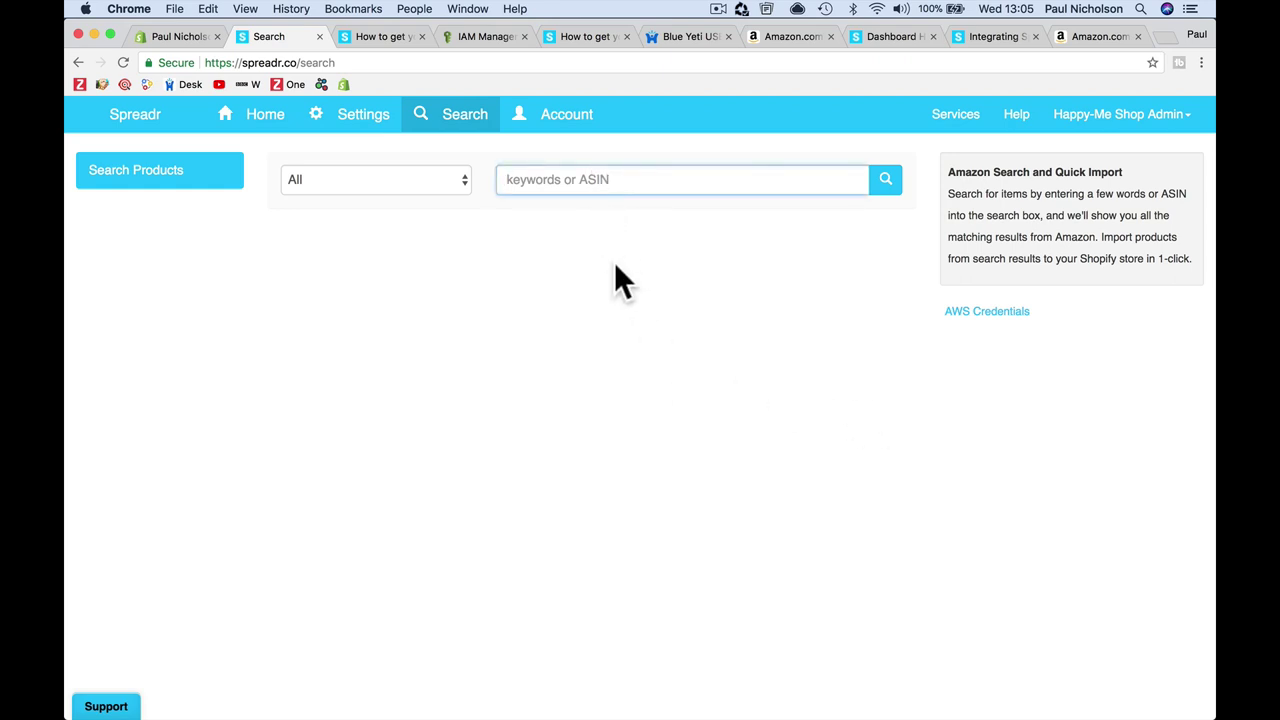
pyautogui.write('happy-me philo')
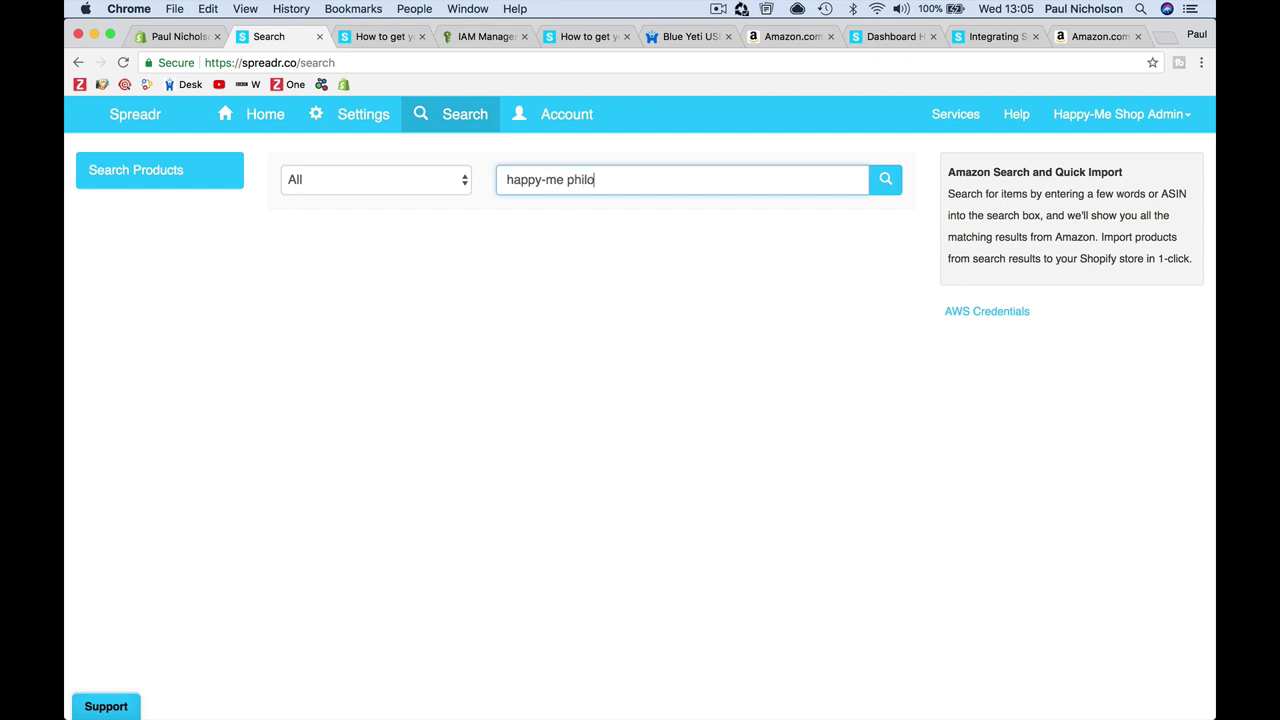
pyautogui.write('sophy')
pyautogui.click(880, 190)
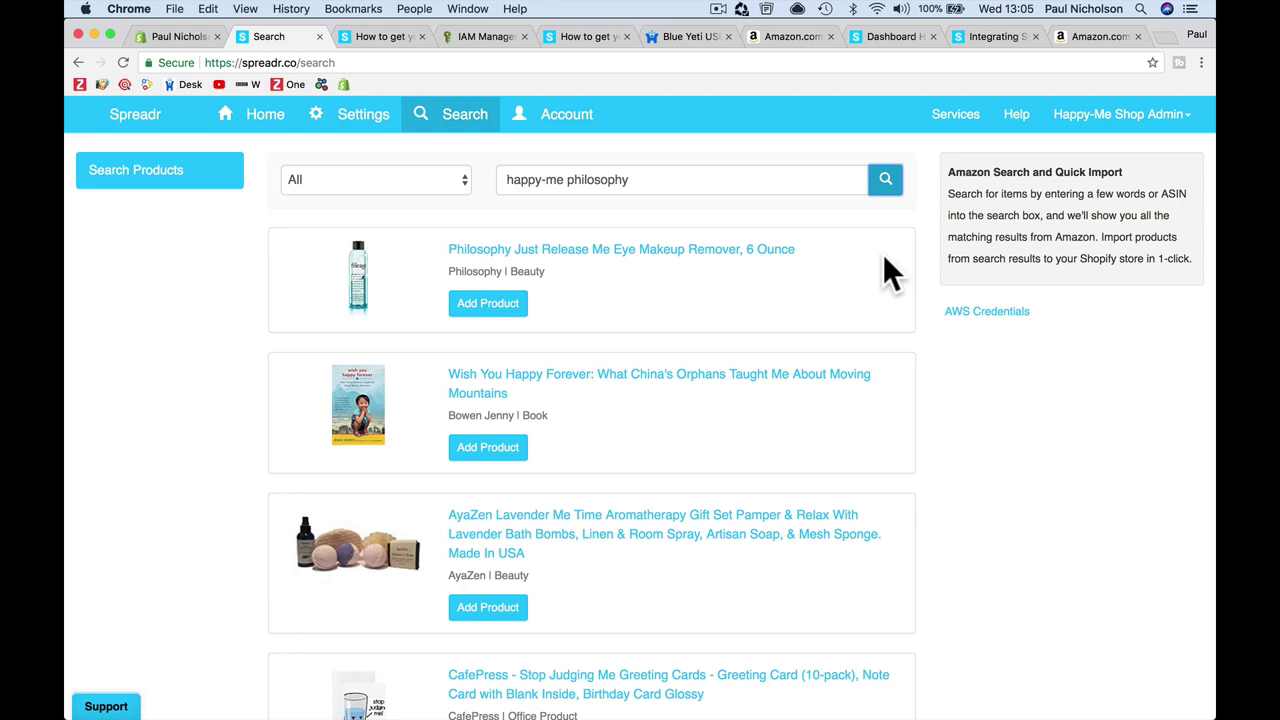
pyautogui.scroll(-10, 852, 379)
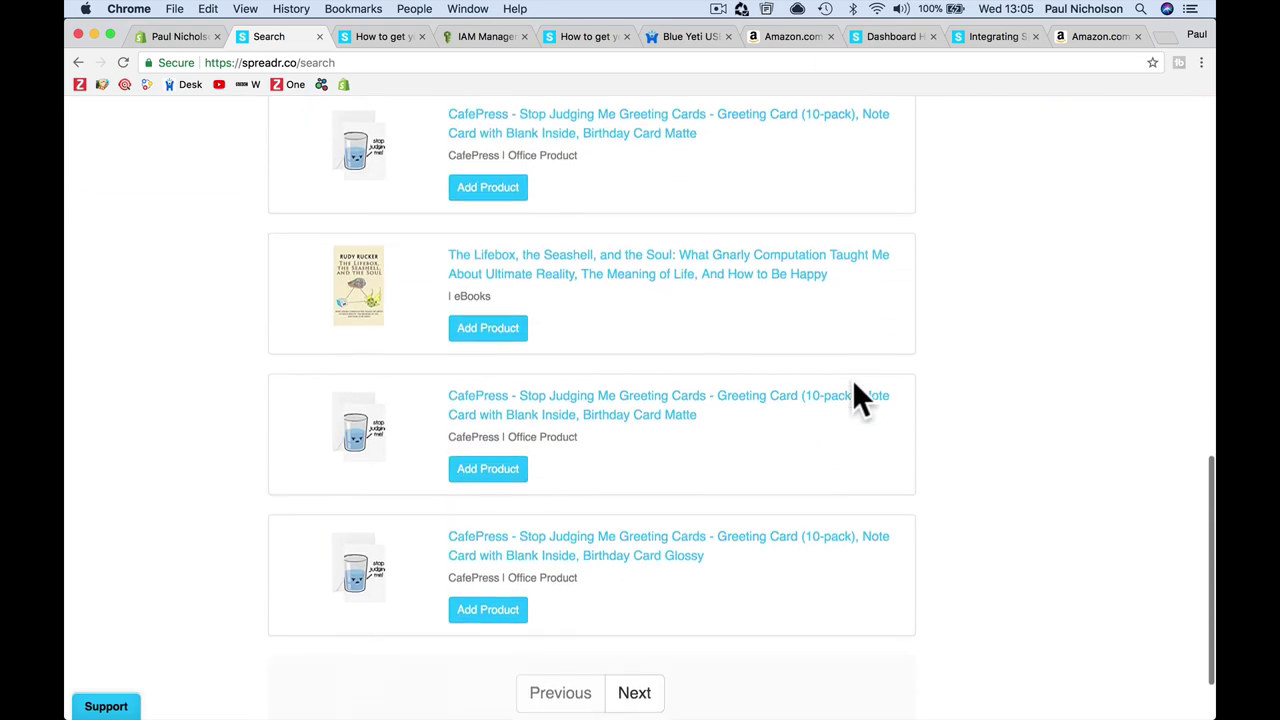
pyautogui.scroll(10, 857, 400)
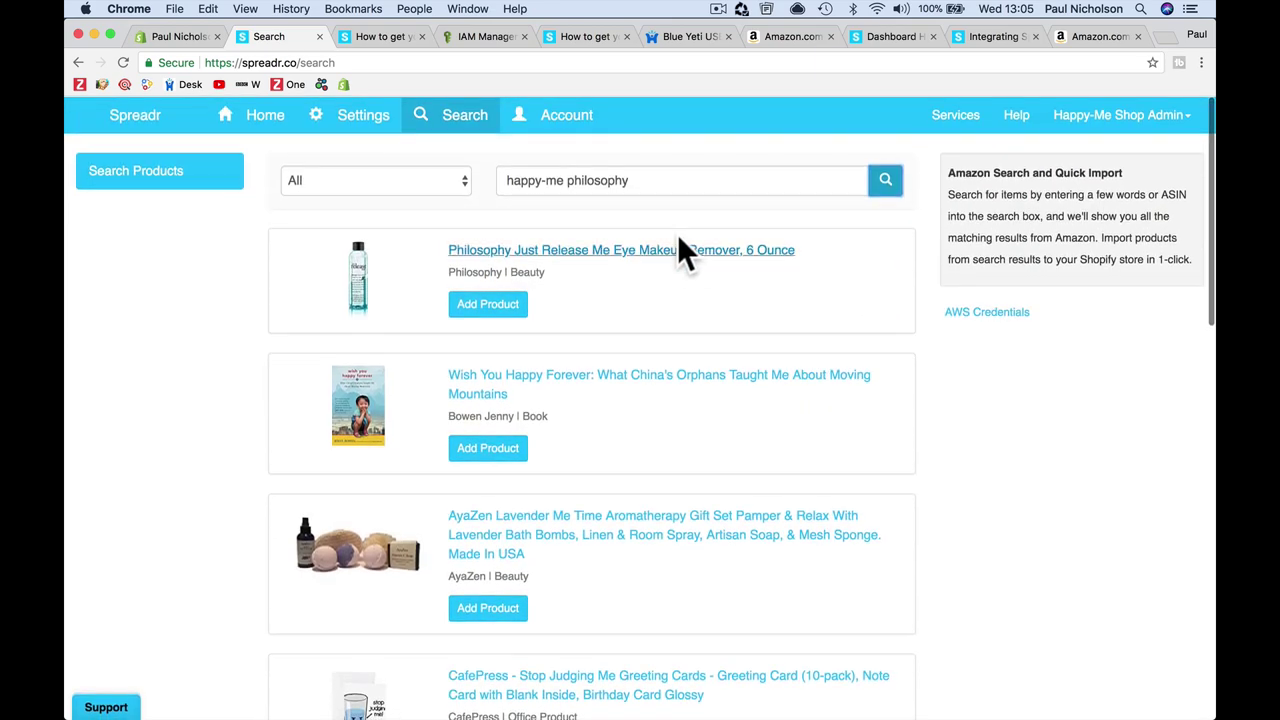
# Restrict the "happy-me philosophy" search to the Fashion category, run it again and browse the results
pyautogui.click(634, 182)
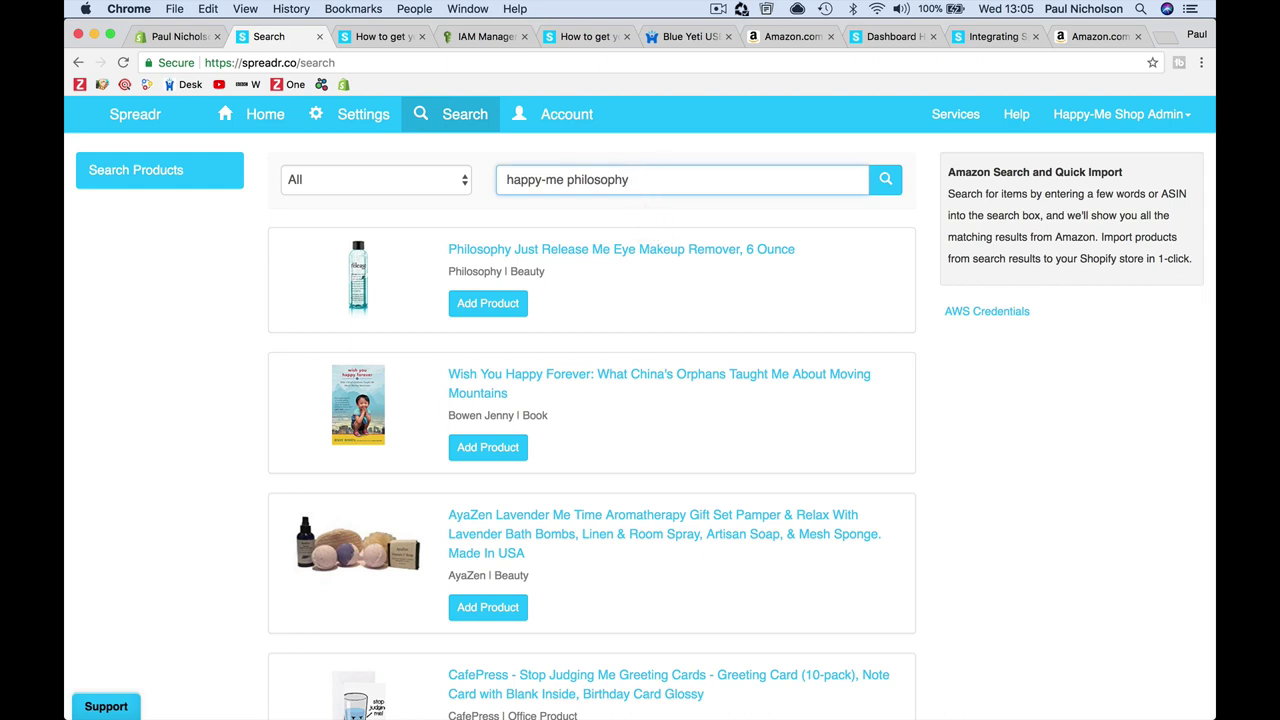
pyautogui.click(420, 200)
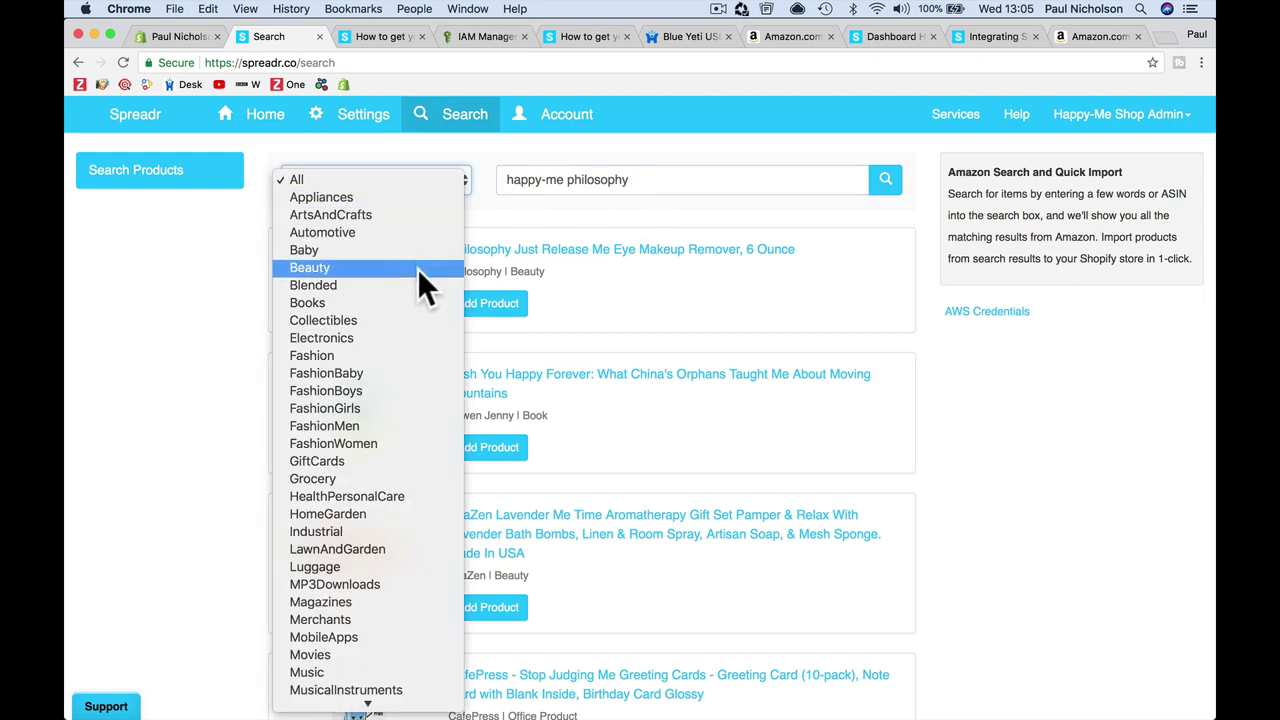
pyautogui.click(428, 356)
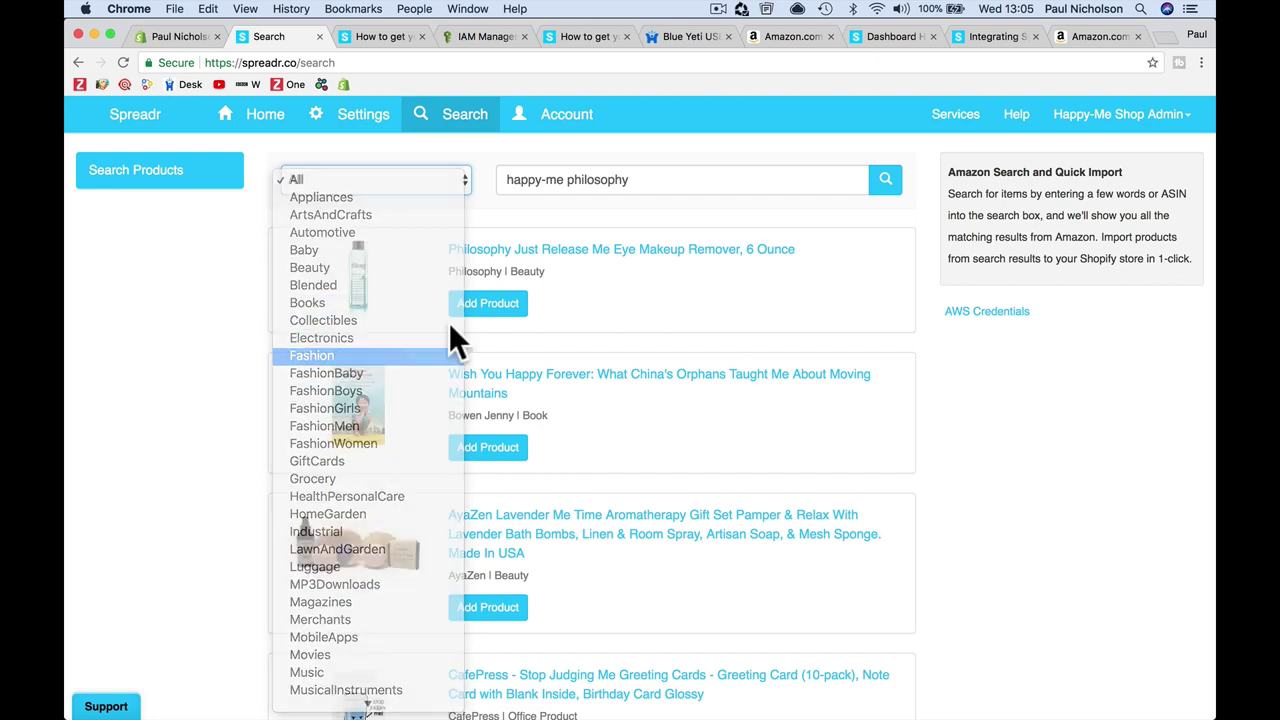
pyautogui.click(887, 192)
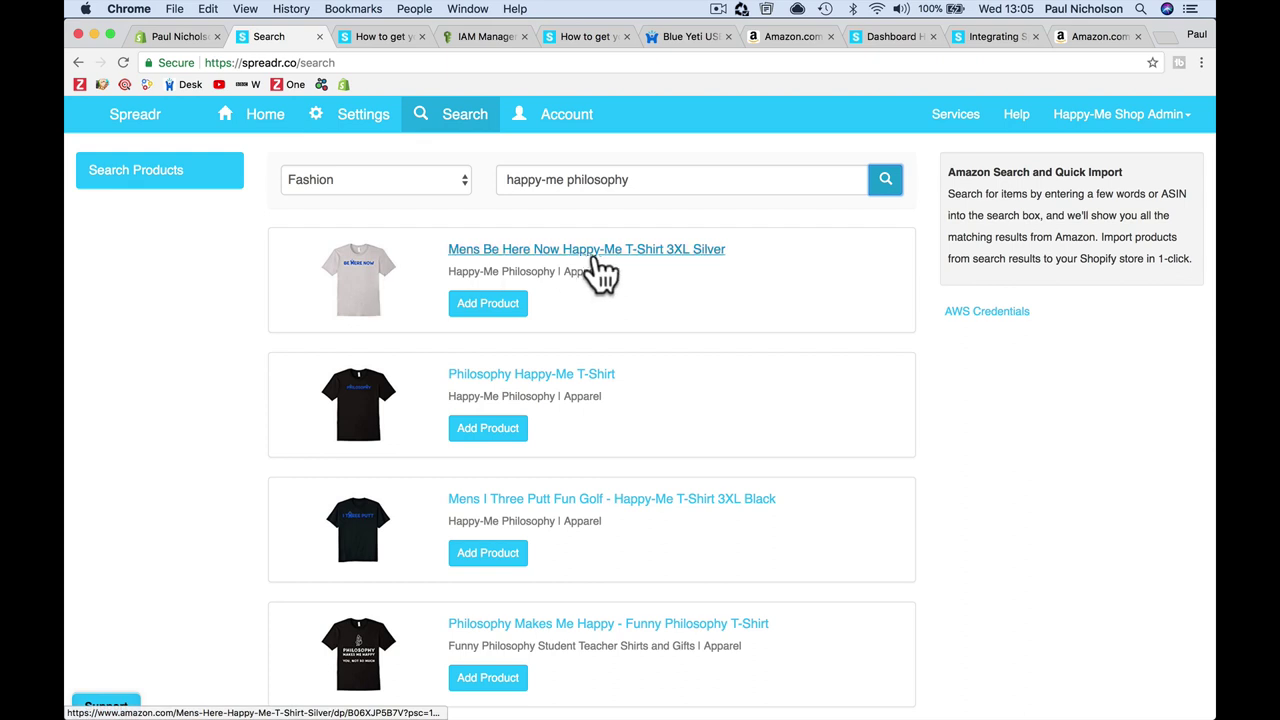
pyautogui.scroll(-3, 619, 447)
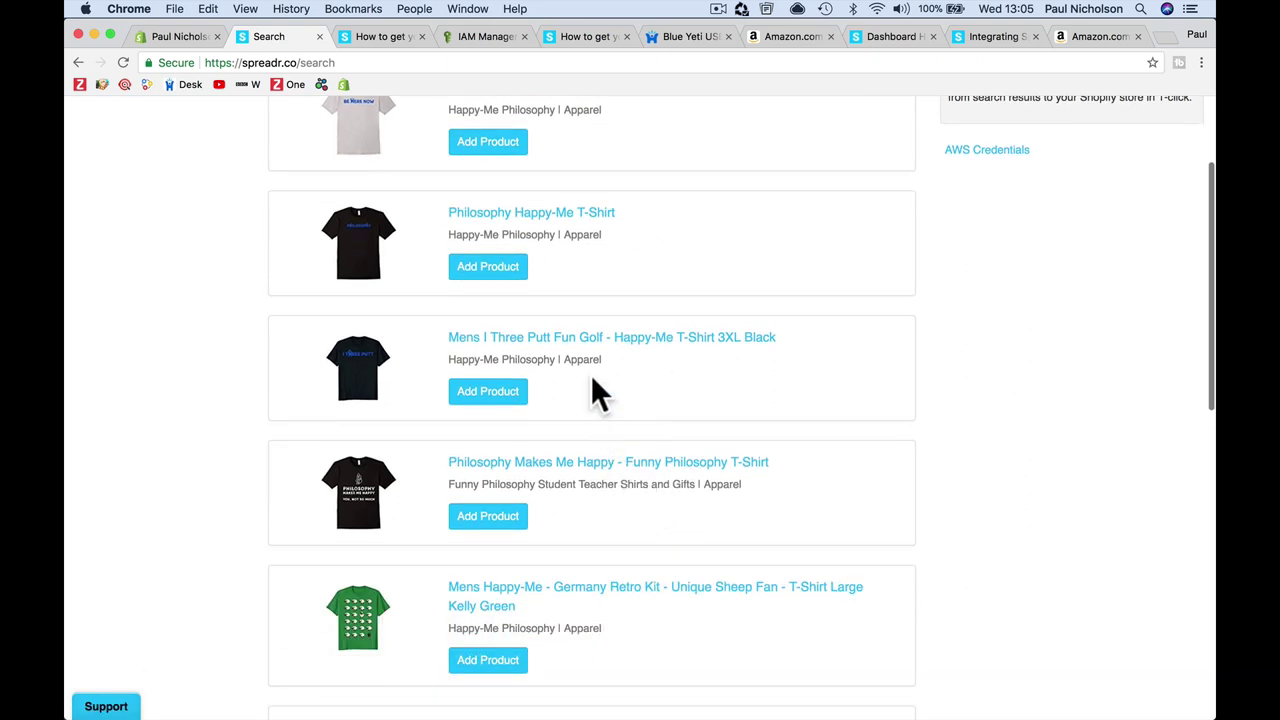
# Look through the rest of the first page of Fashion results, down to the page navigation
pyautogui.scroll(-3, 591, 490)
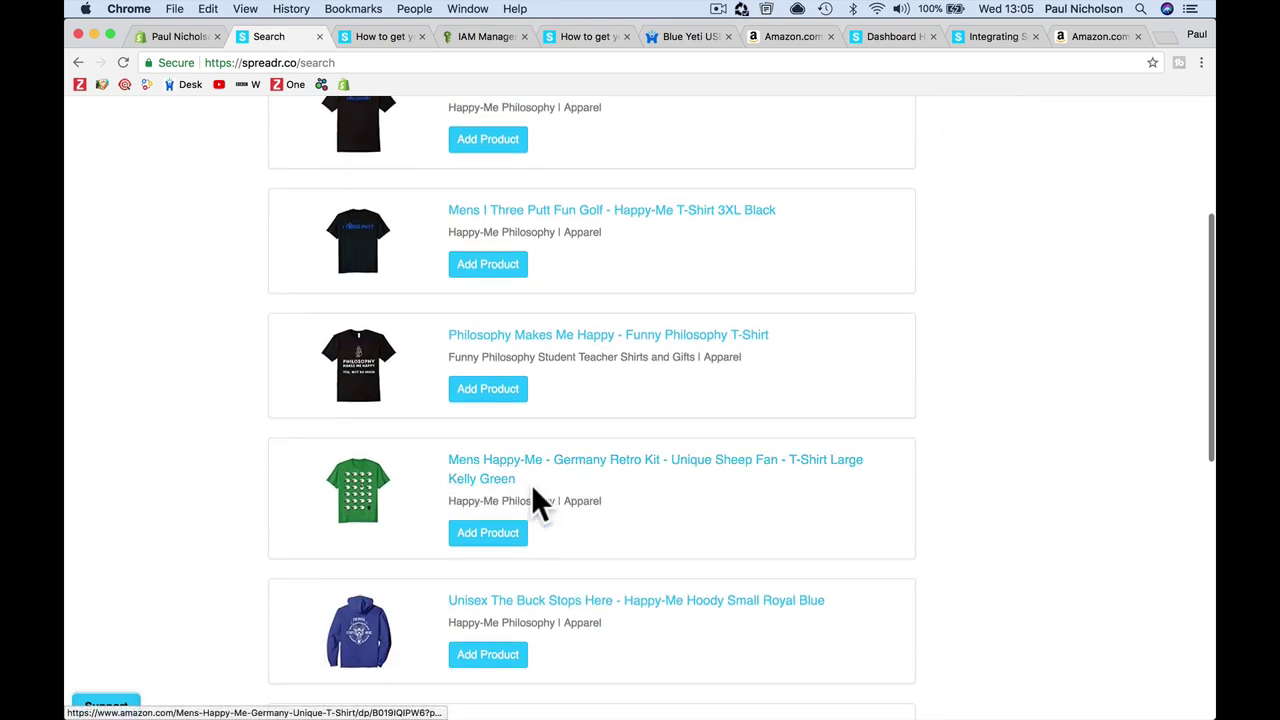
pyautogui.scroll(-4, 574, 557)
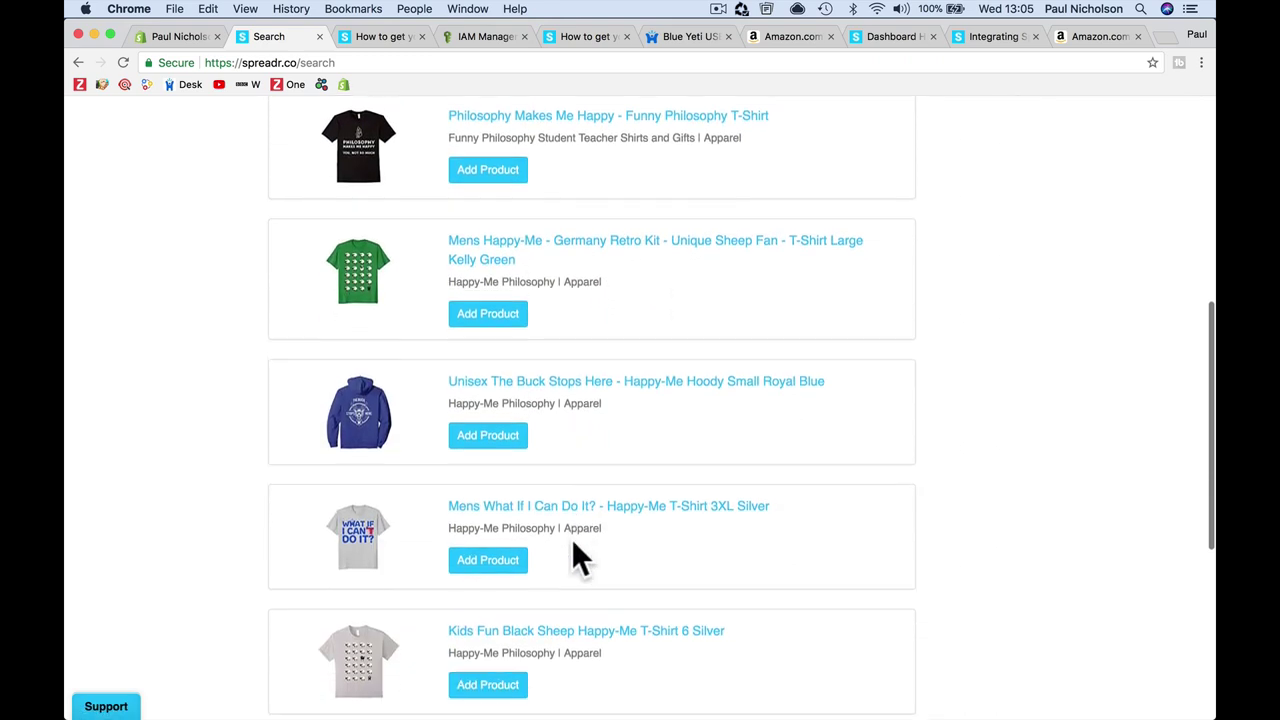
pyautogui.scroll(-3, 580, 620)
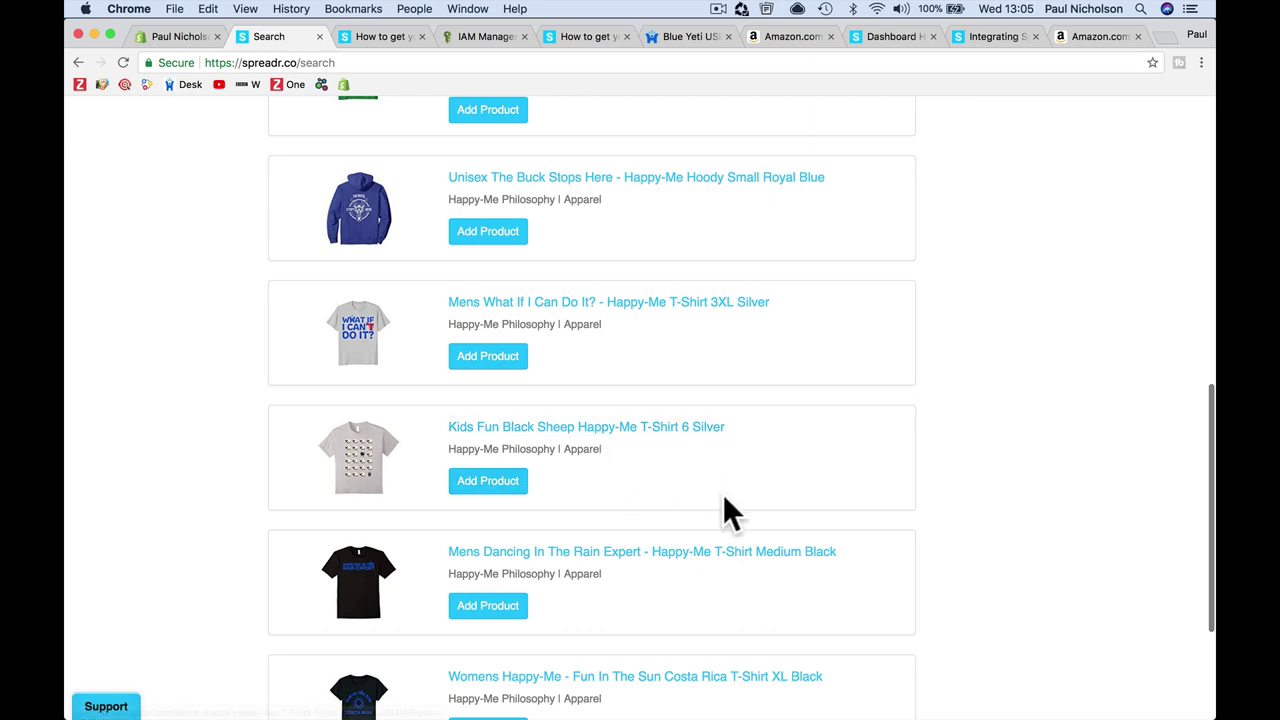
pyautogui.scroll(10, 723, 514)
pyautogui.scroll(-15, 729, 514)
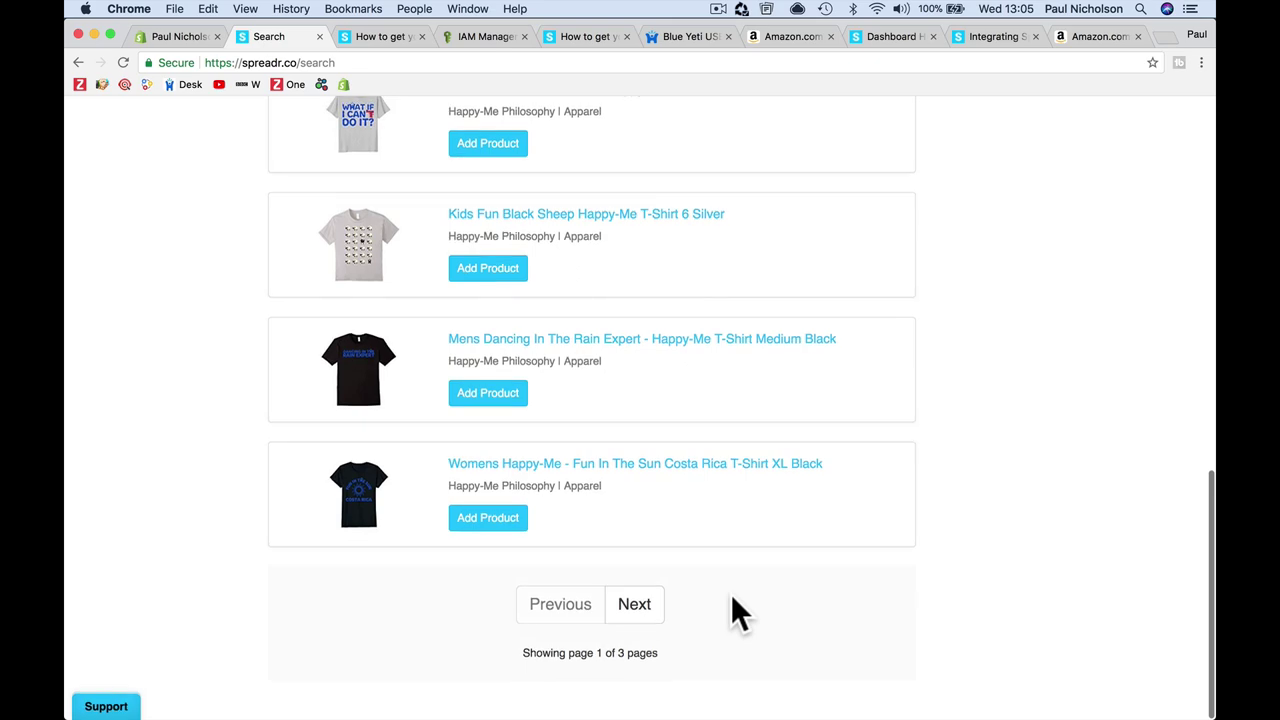
pyautogui.scroll(15, 732, 598)
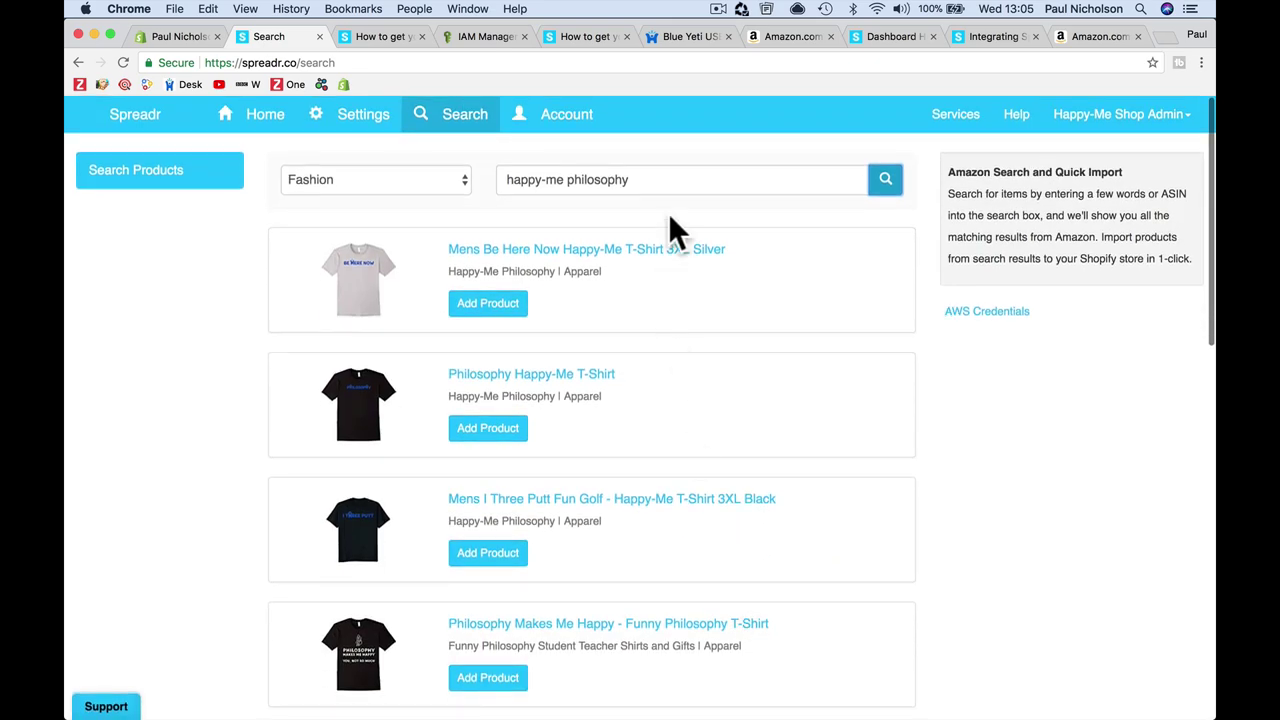
# Search the Books category for "bob proctor" in place of the previous Fashion search
pyautogui.click(643, 189)
pyautogui.press('super+a')
pyautogui.press('BackSpace')
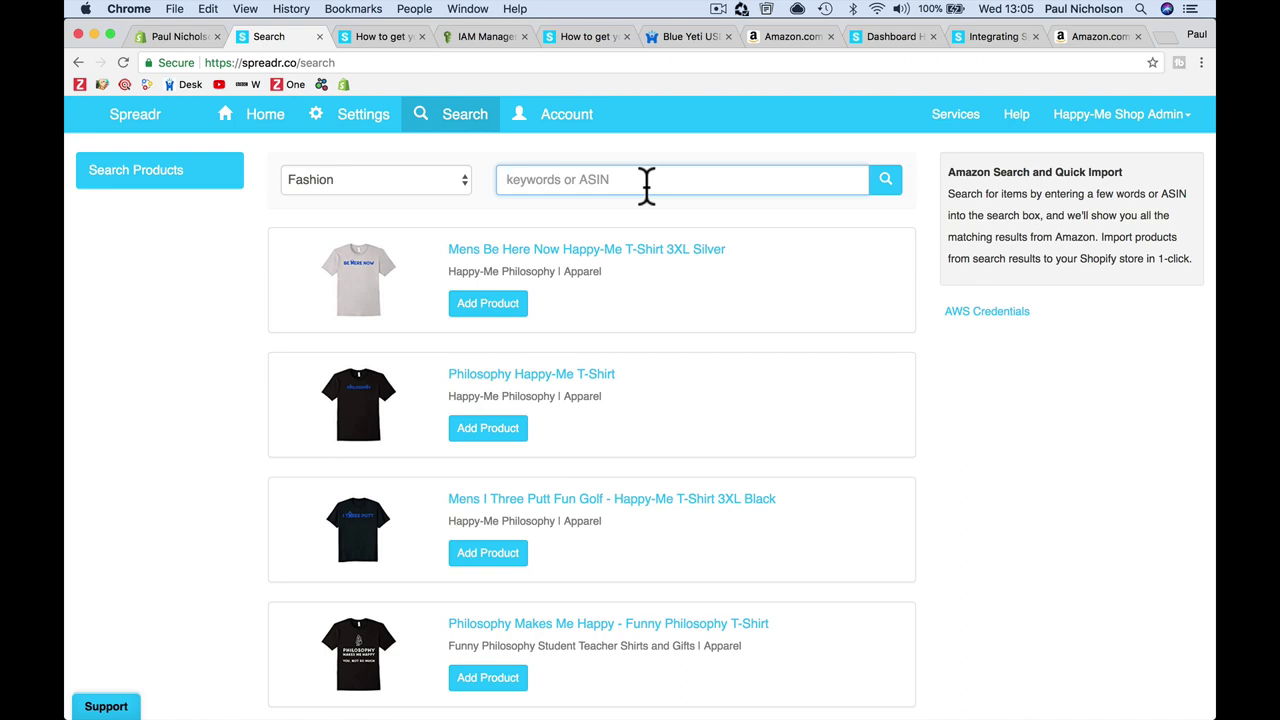
pyautogui.write('bob proctor')
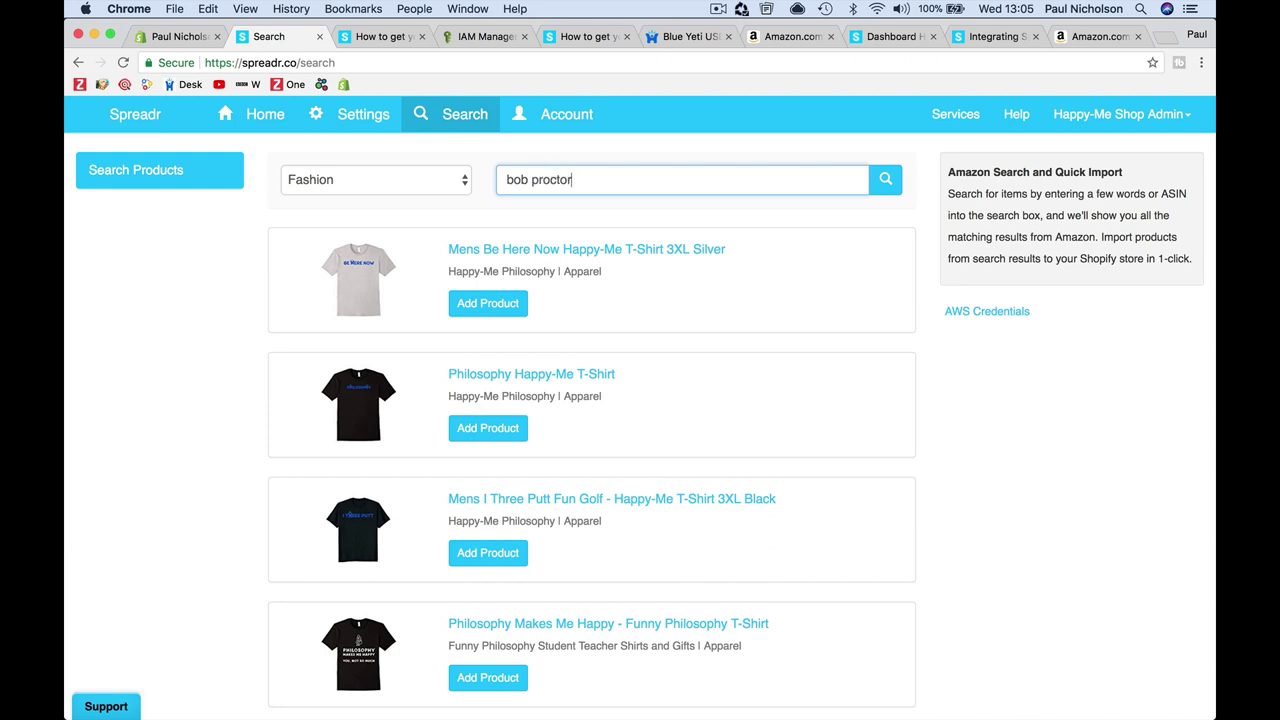
pyautogui.click(449, 181)
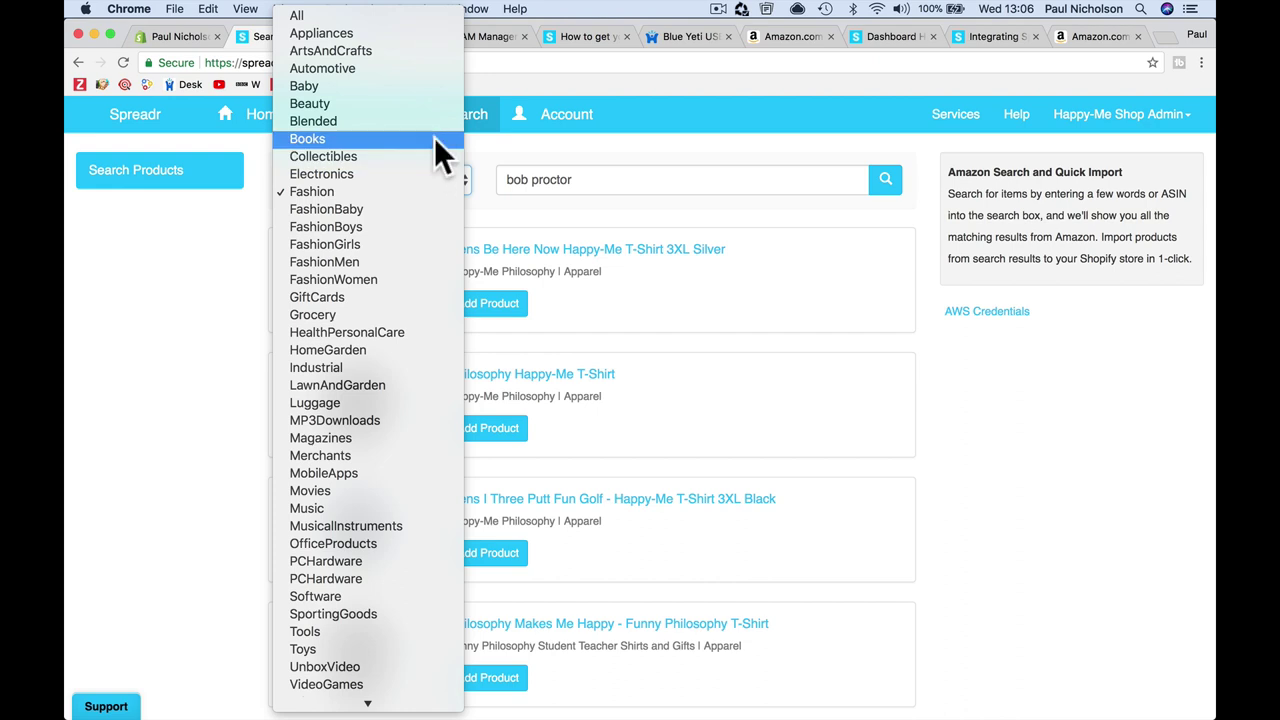
pyautogui.click(434, 138)
pyautogui.click(886, 182)
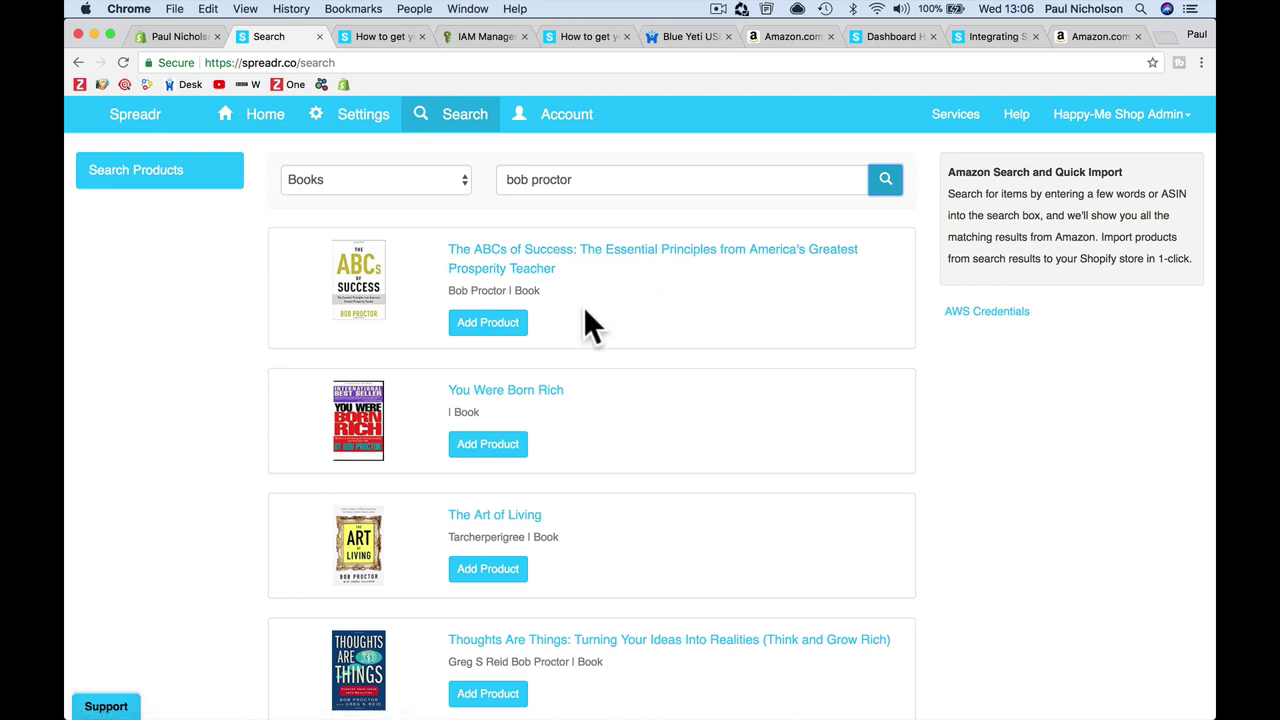
# Look over the book results and add the book edition of "You Were Born Rich" to the store
pyautogui.scroll(-4, 586, 312)
pyautogui.scroll(-10, 586, 312)
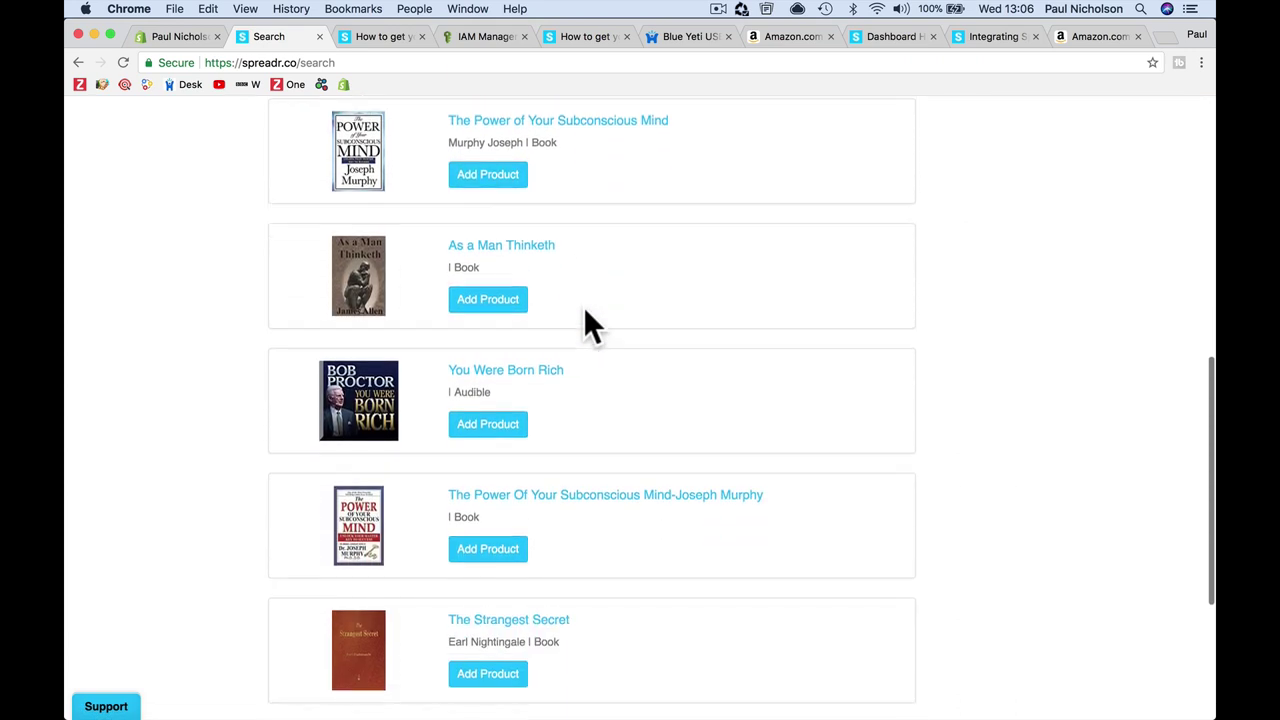
pyautogui.scroll(8, 590, 325)
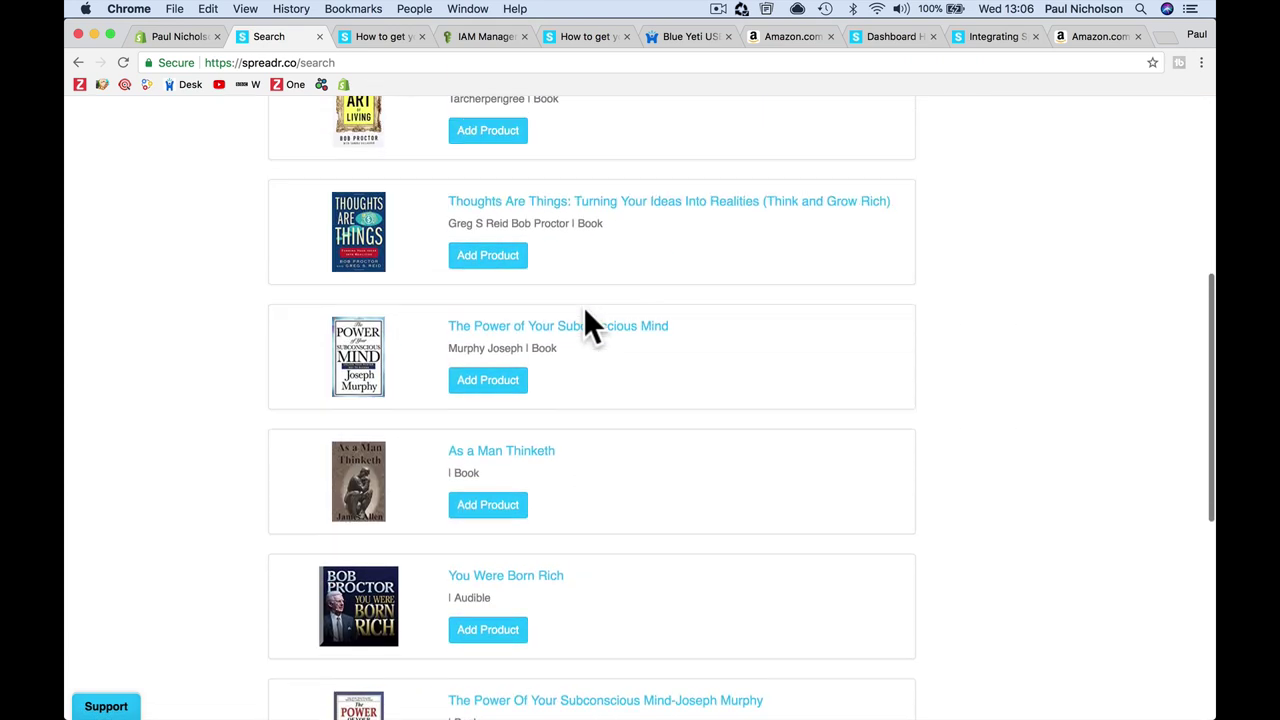
pyautogui.scroll(5, 585, 310)
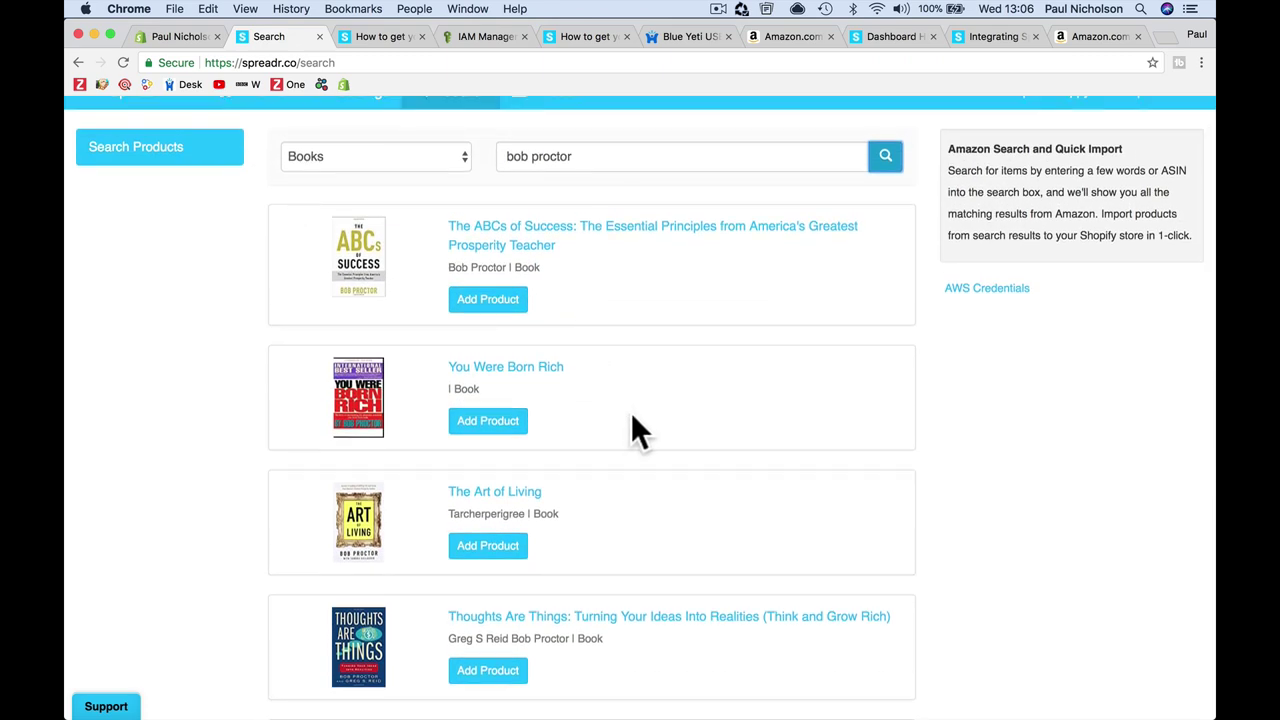
pyautogui.scroll(-10, 632, 418)
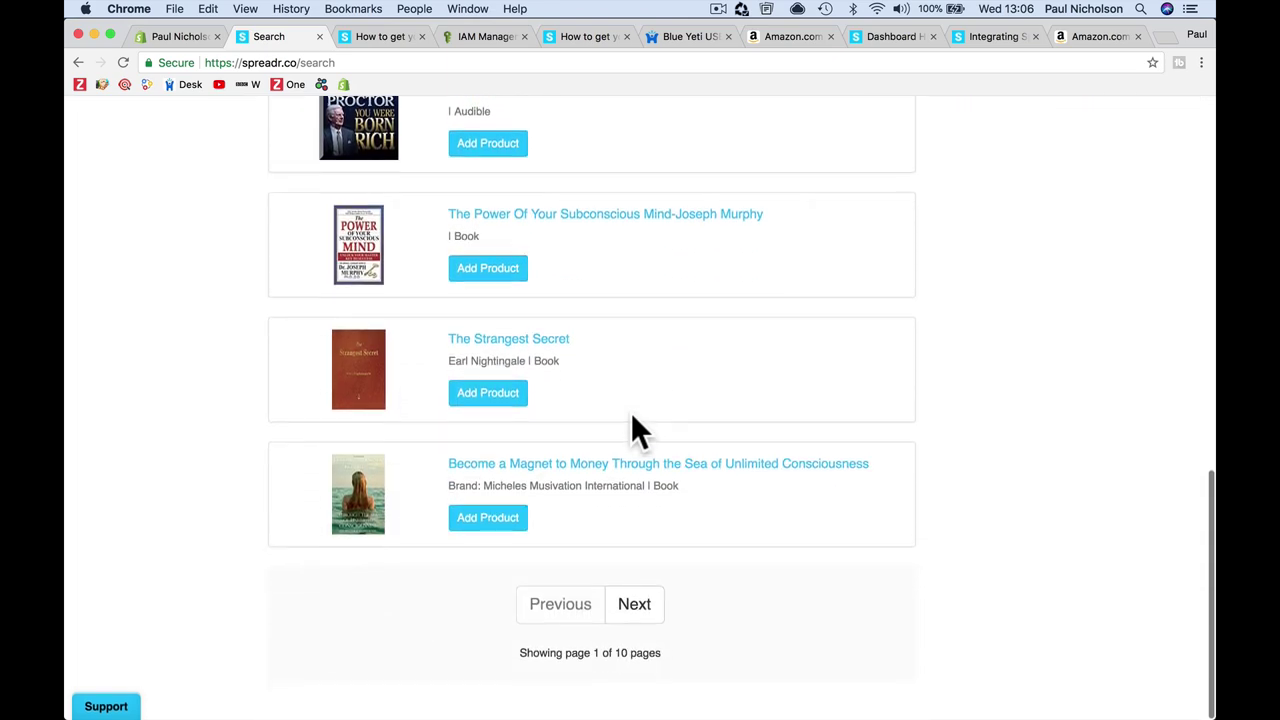
pyautogui.press('super+r')
pyautogui.scroll(-2, 631, 412)
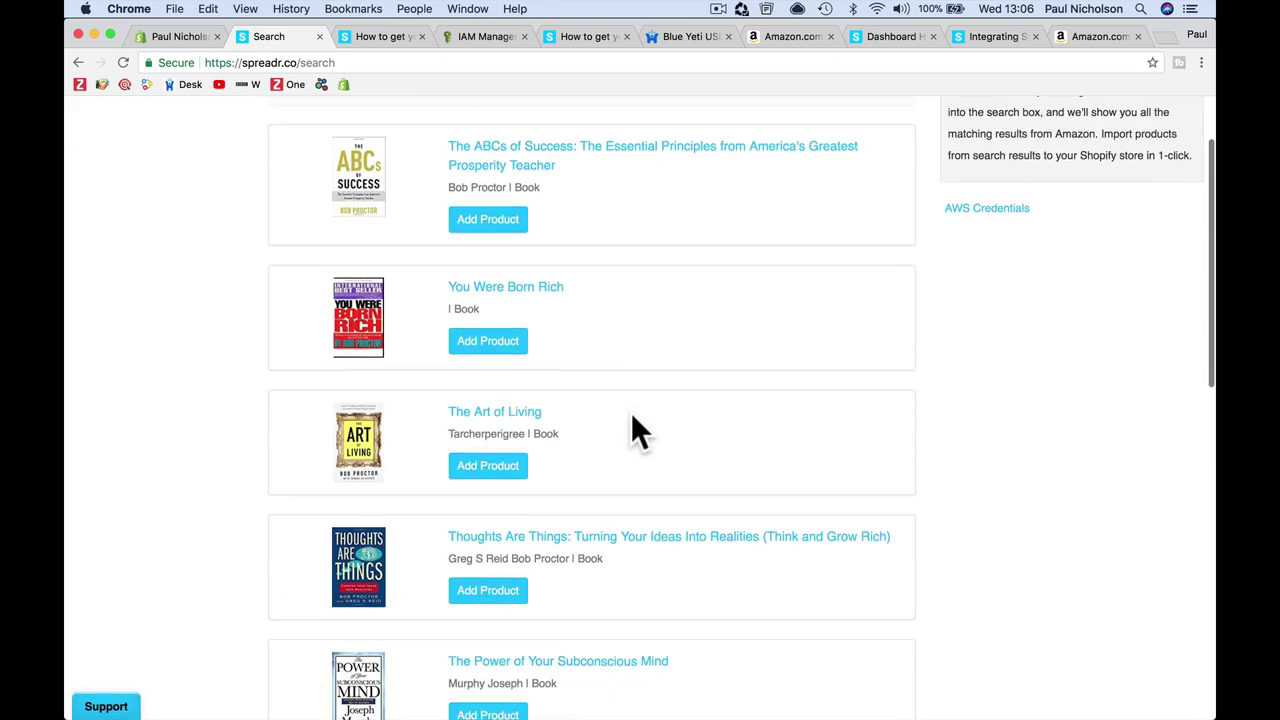
pyautogui.click(487, 341)
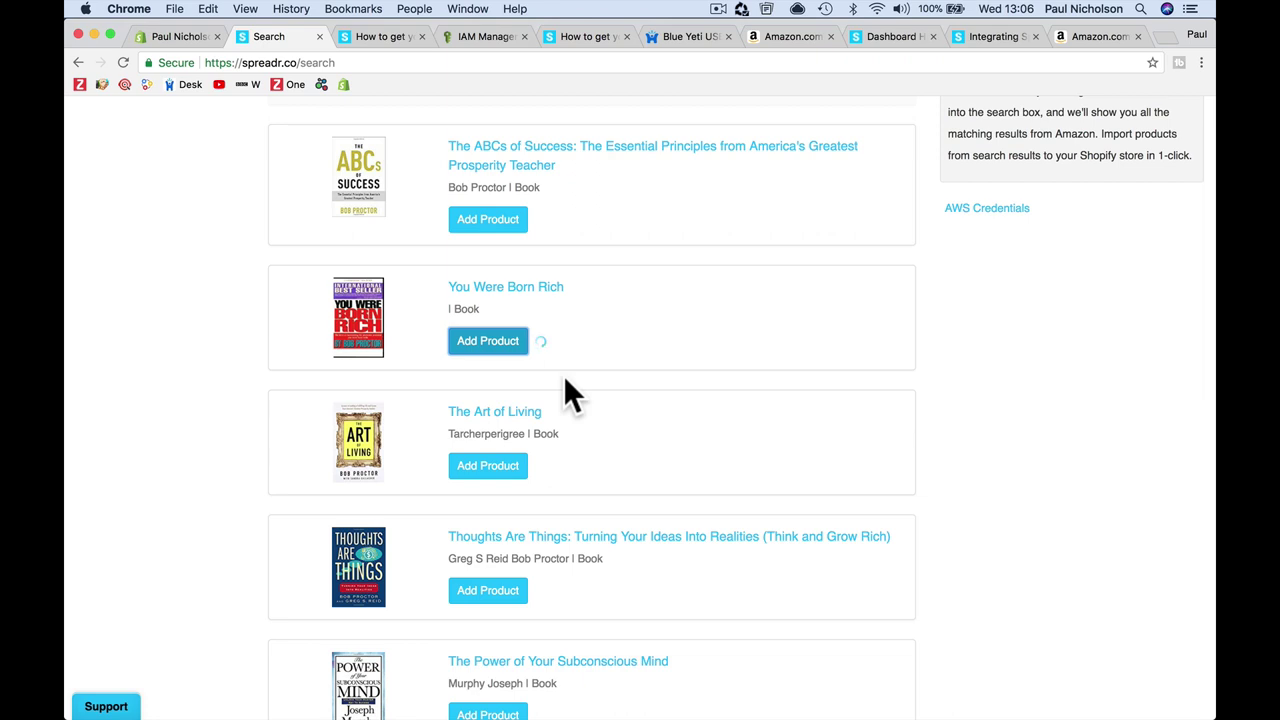
# Examine the remaining "bob proctor" book results for other titles worth adding
pyautogui.scroll(-6, 566, 380)
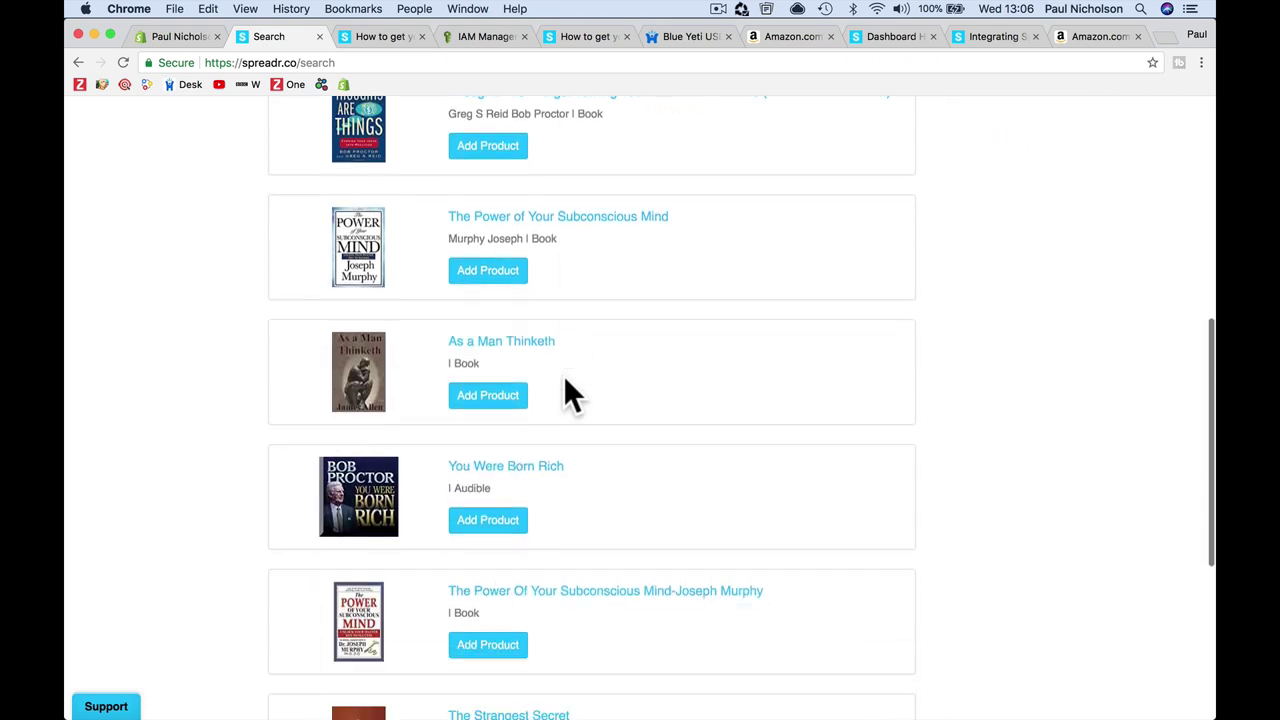
pyautogui.scroll(-3, 563, 375)
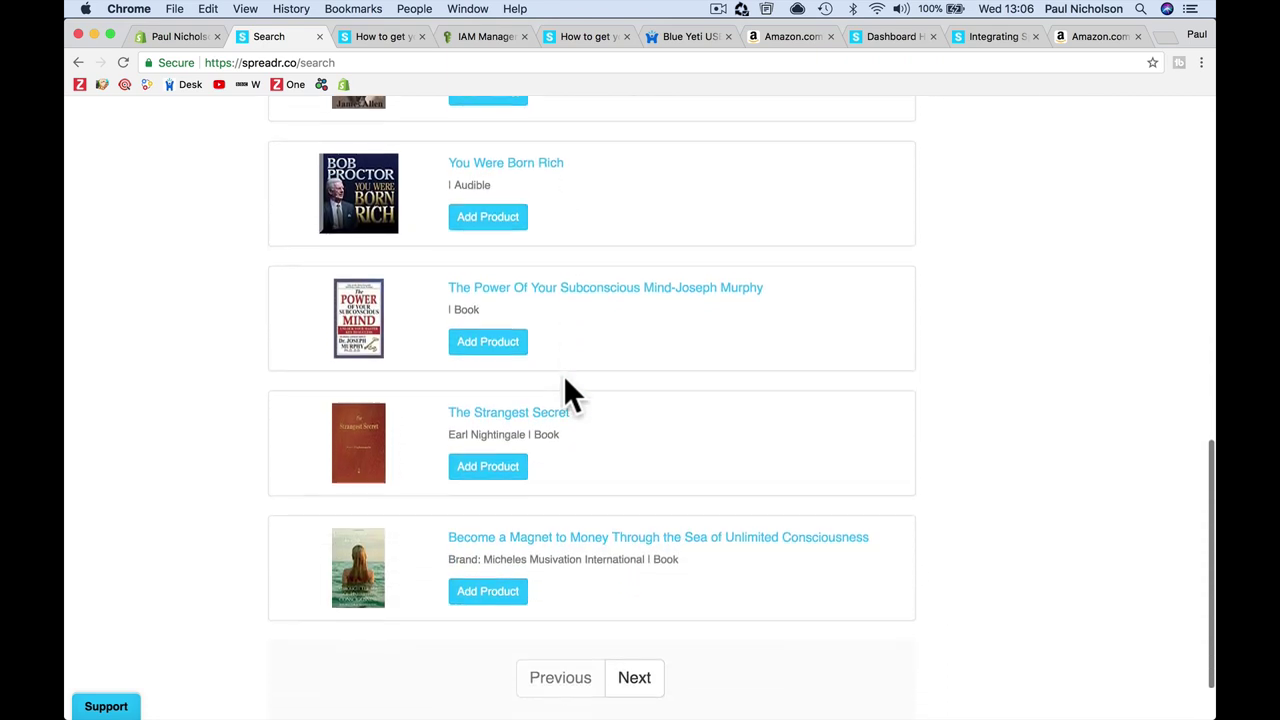
pyautogui.scroll(10, 621, 456)
pyautogui.tripleClick(608, 183)
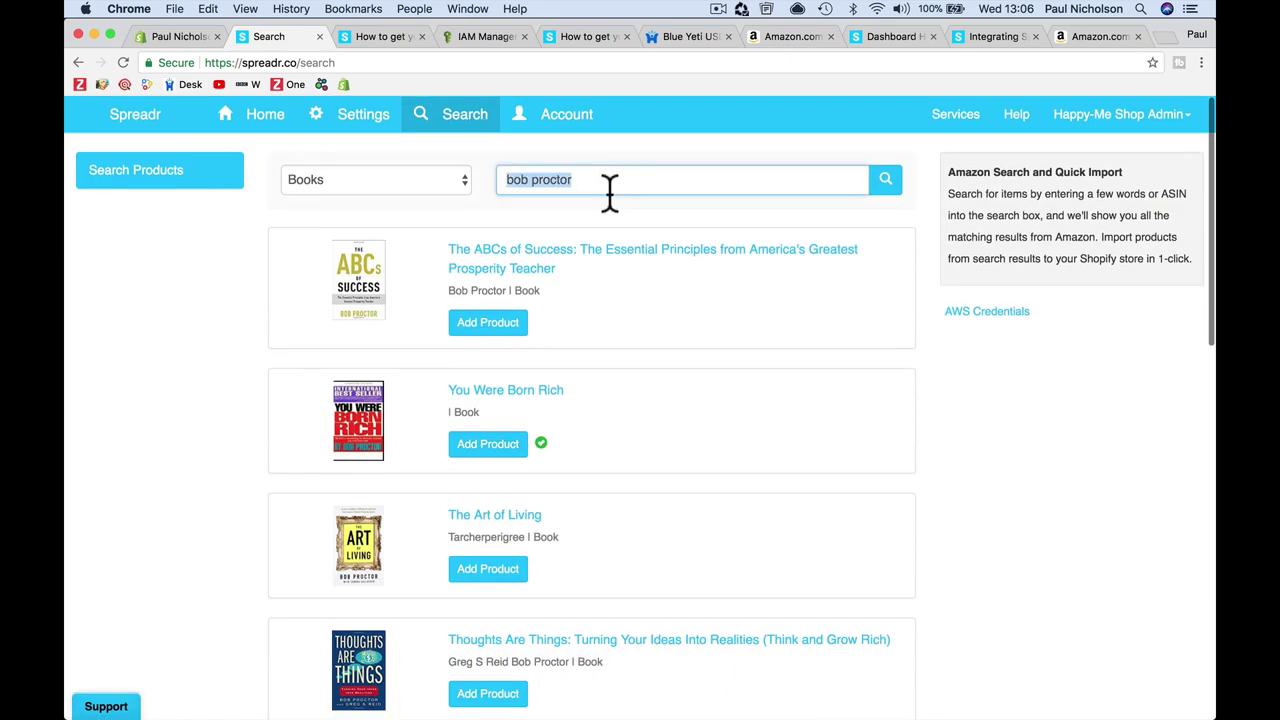
pyautogui.moveTo(518, 705)
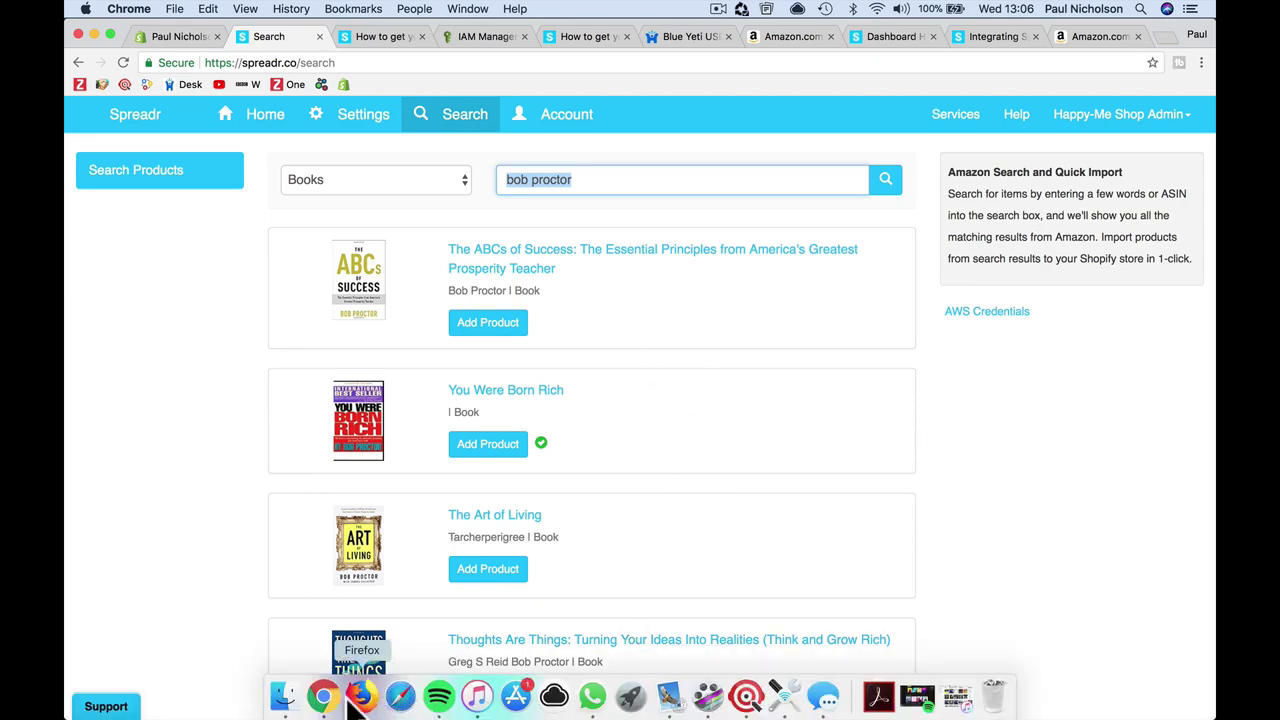
pyautogui.scroll(-7, 717, 457)
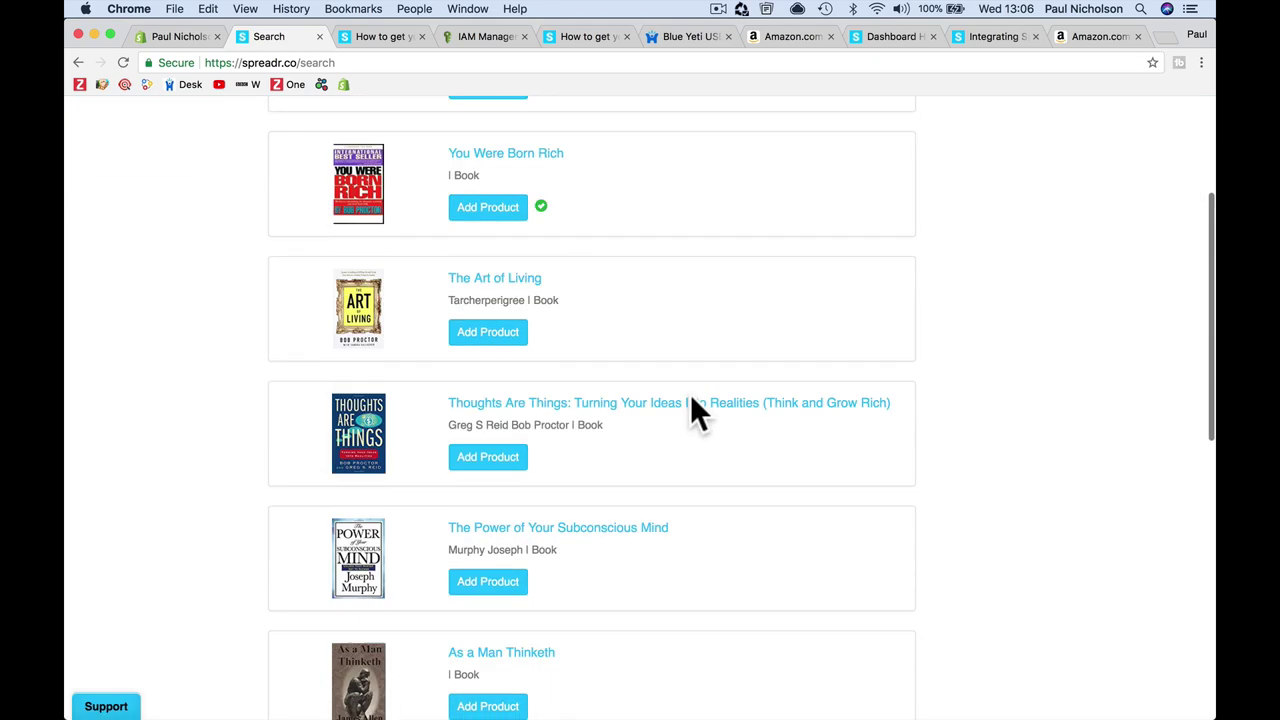
pyautogui.scroll(-3, 690, 394)
pyautogui.scroll(15, 690, 394)
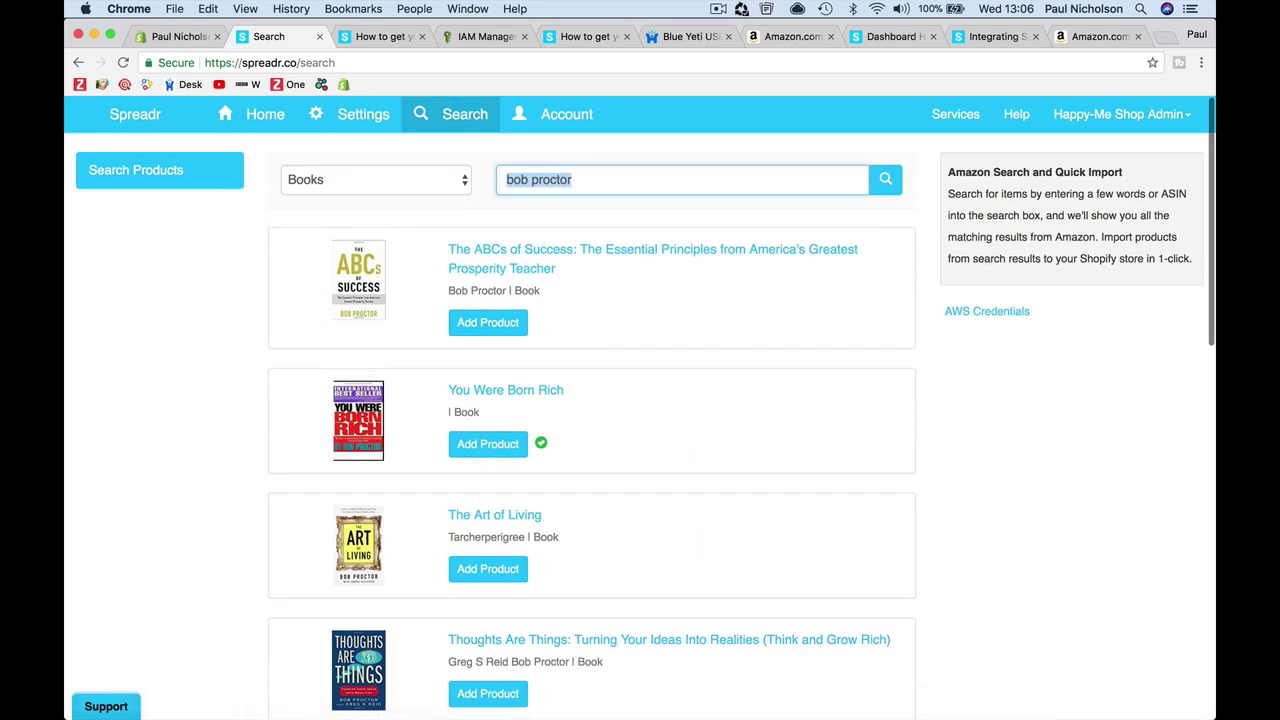
# Switch to iTunes and look through the audiobook library for another author to search for
pyautogui.click(494, 698)
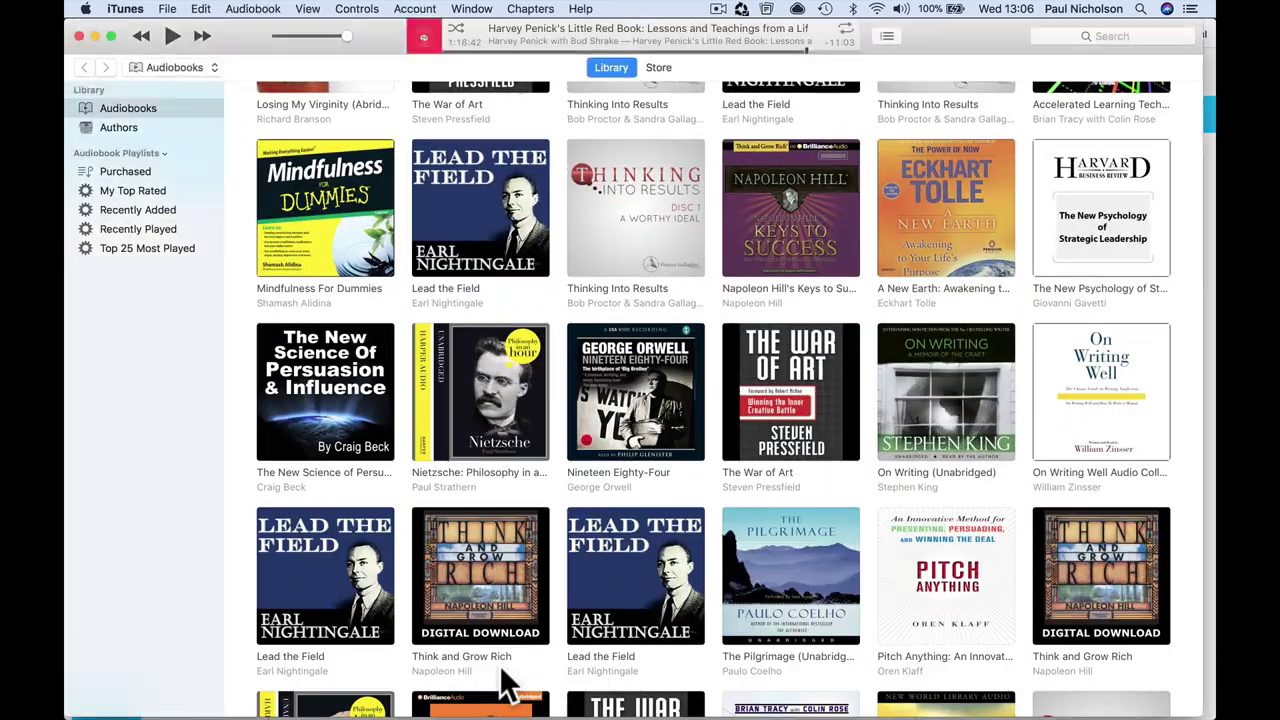
pyautogui.scroll(7, 602, 422)
pyautogui.scroll(-5, 602, 422)
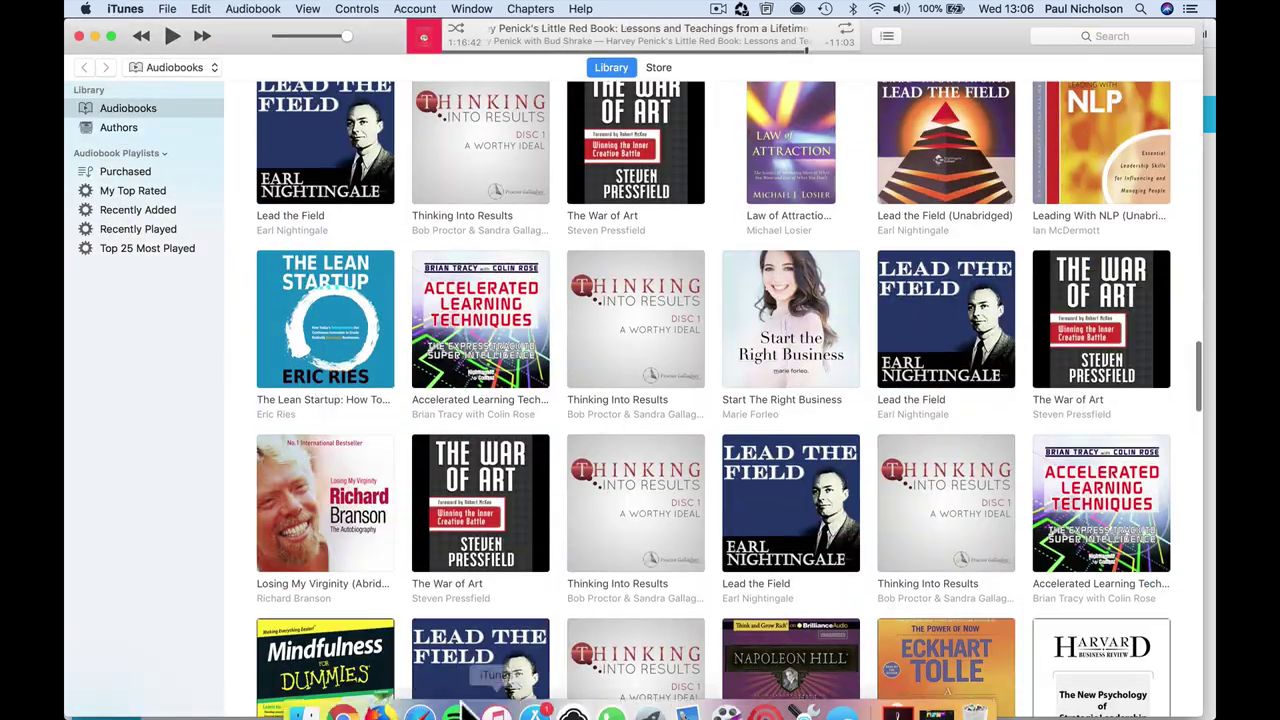
# Return to Spreadr in Chrome and search the Books category for "stephen pressfield"
pyautogui.click(341, 697)
pyautogui.tripleClick(563, 177)
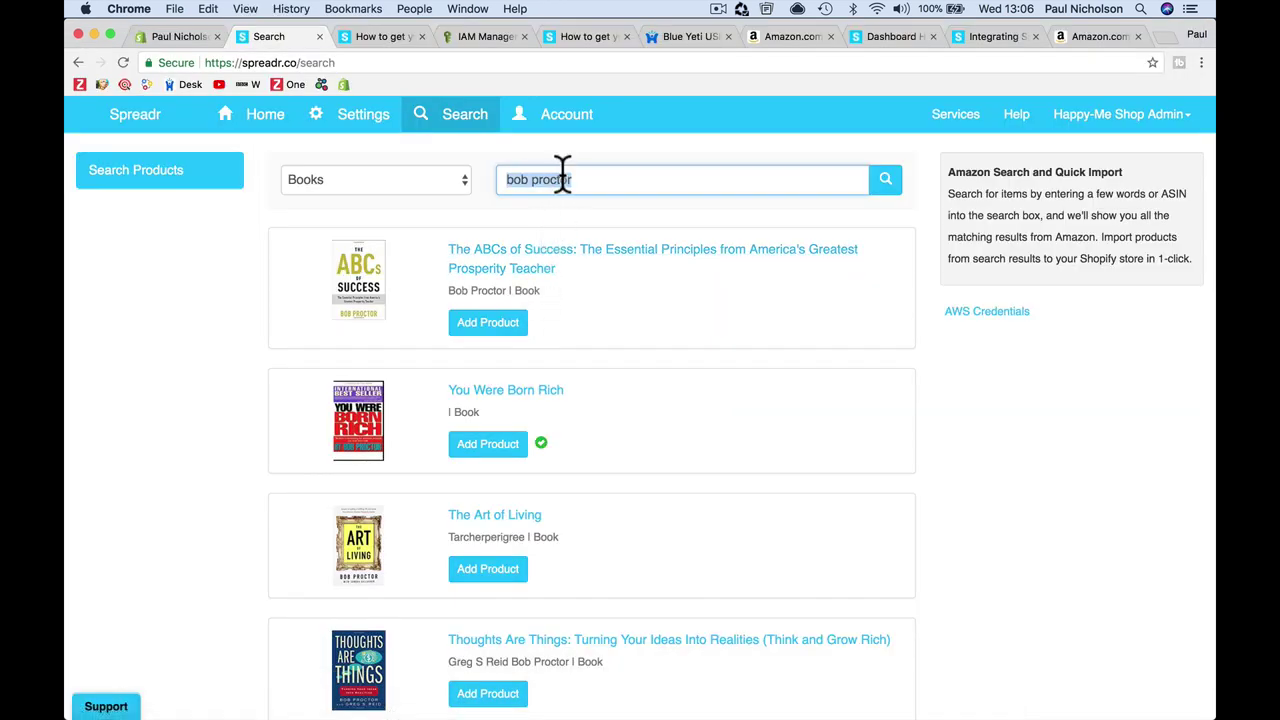
pyautogui.write('stephen pr')
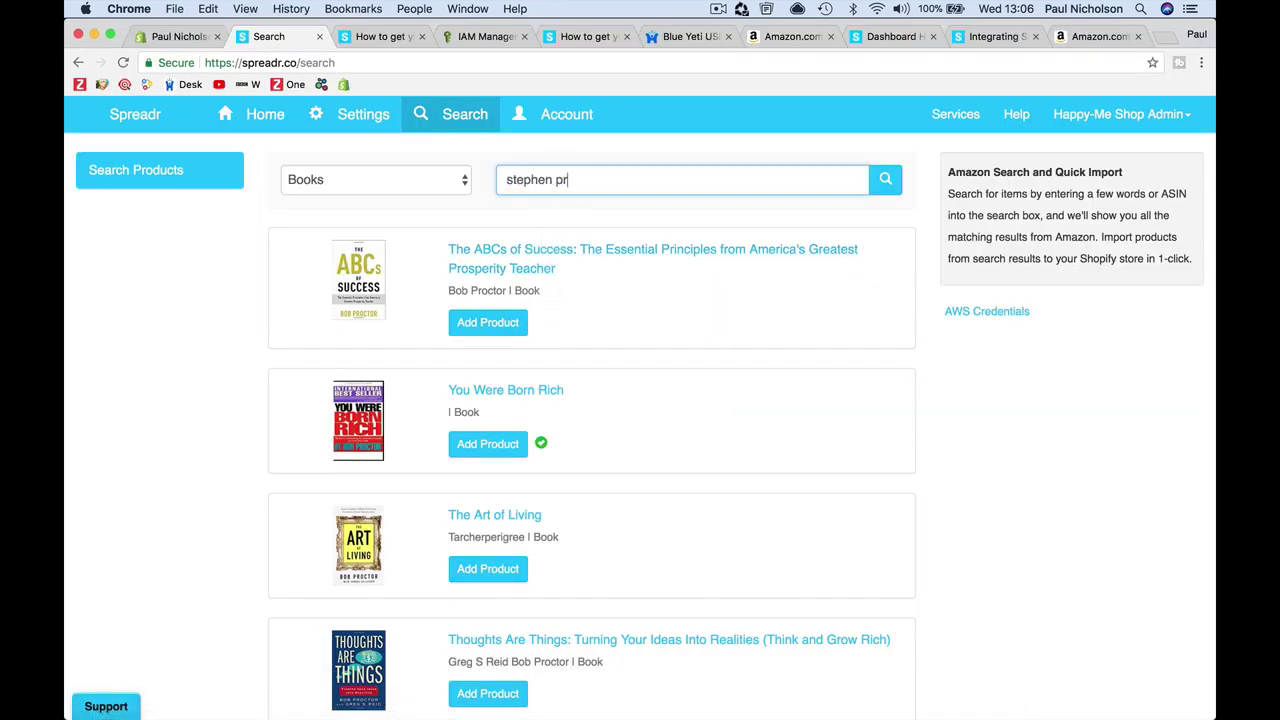
pyautogui.write('essfield')
pyautogui.press('Return')
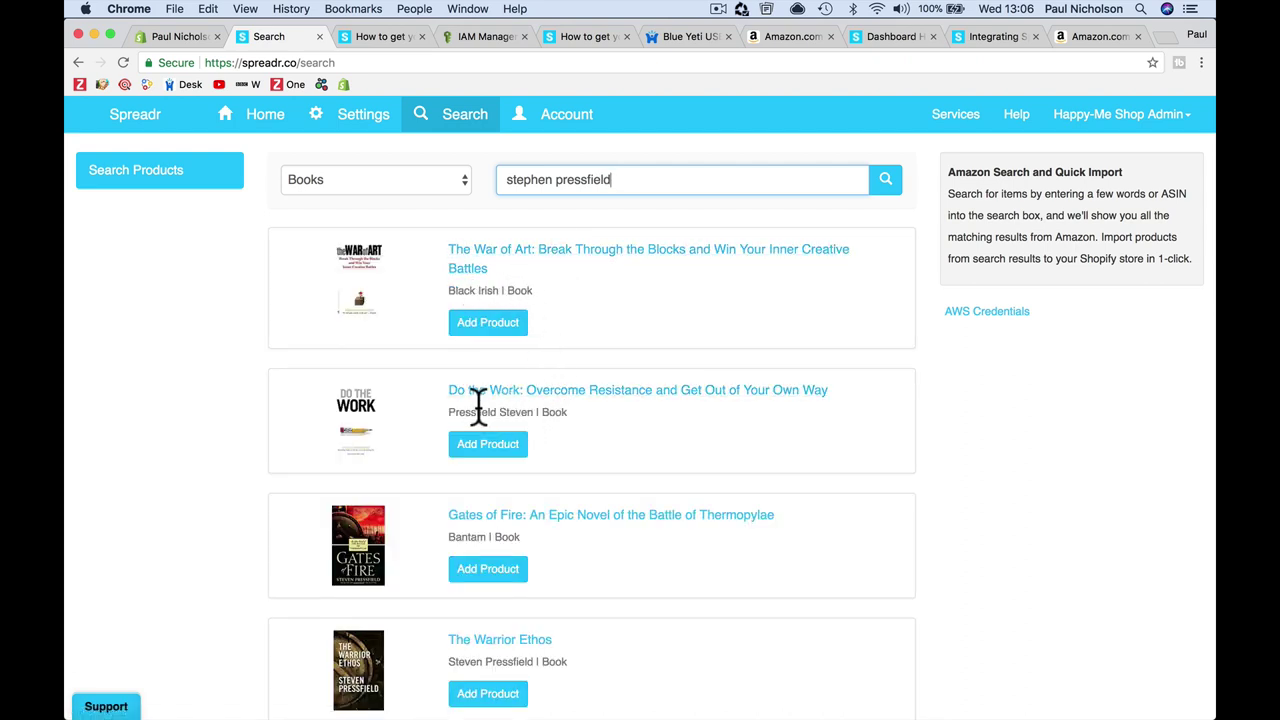
# Add "The War of Art" and "Do the Work" from the search results to the store
pyautogui.scroll(-5, 594, 457)
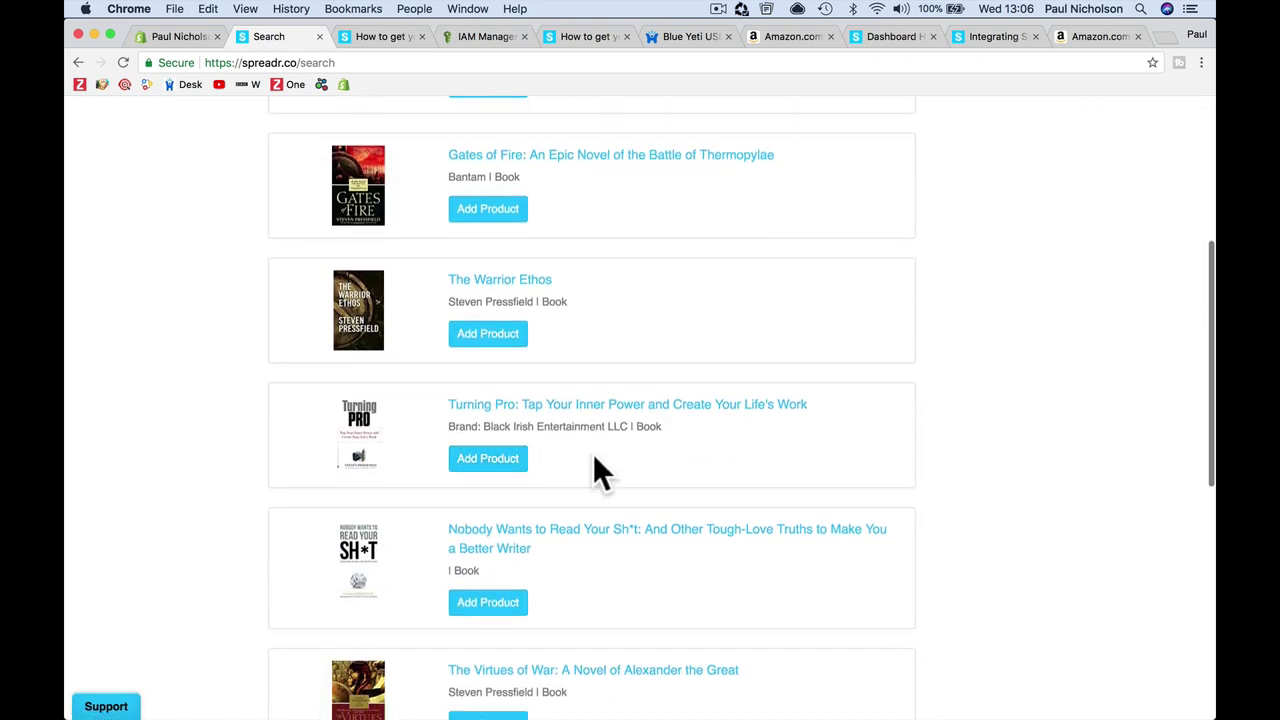
pyautogui.scroll(-2, 631, 488)
pyautogui.scroll(6, 631, 488)
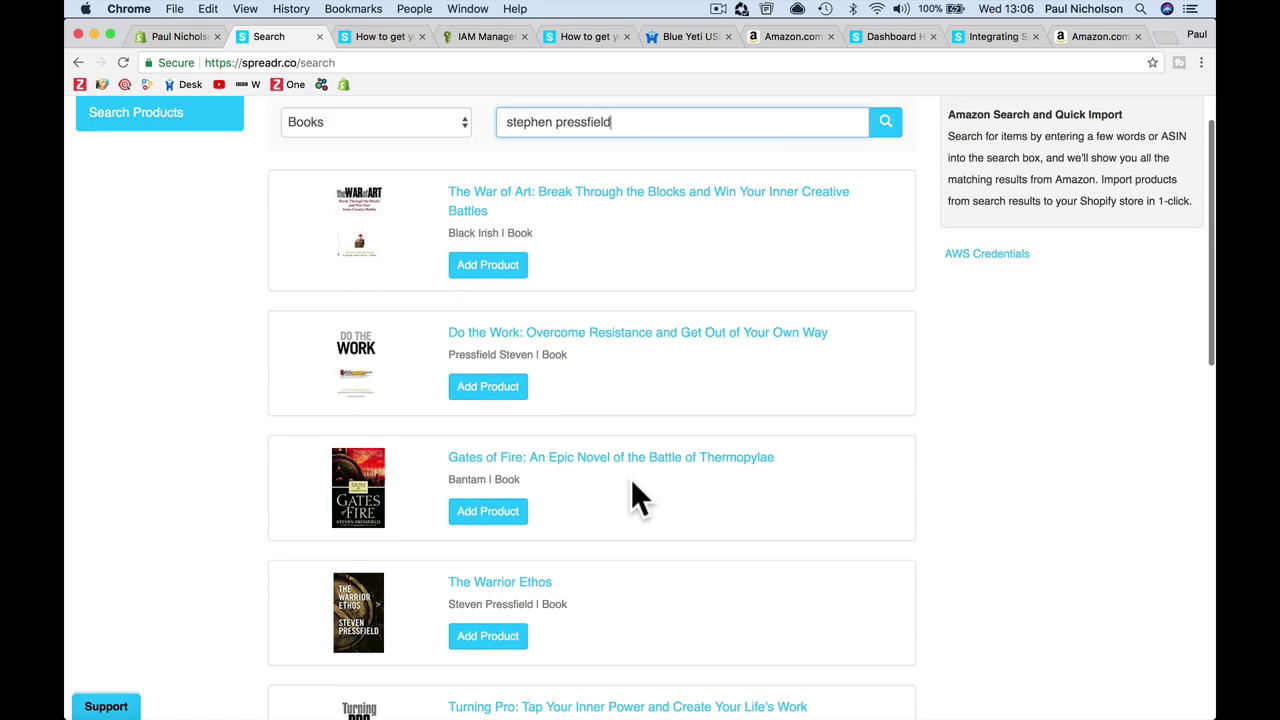
pyautogui.click(506, 267)
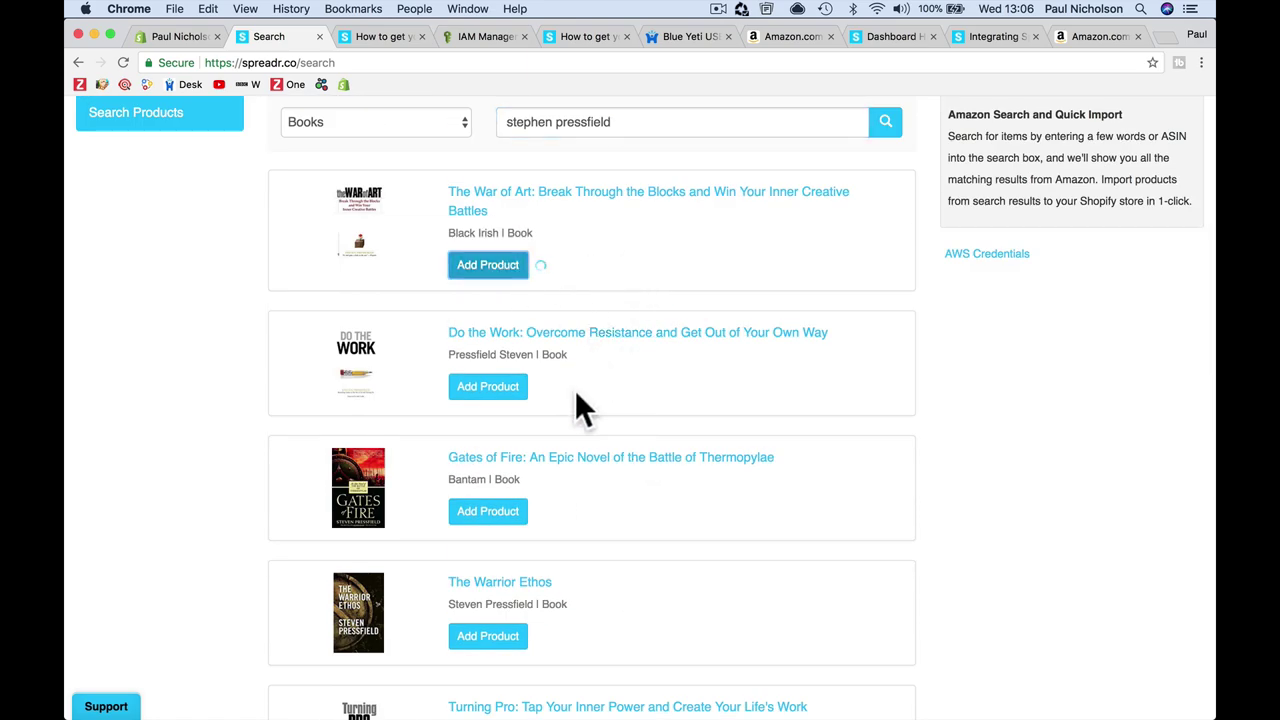
pyautogui.click(505, 392)
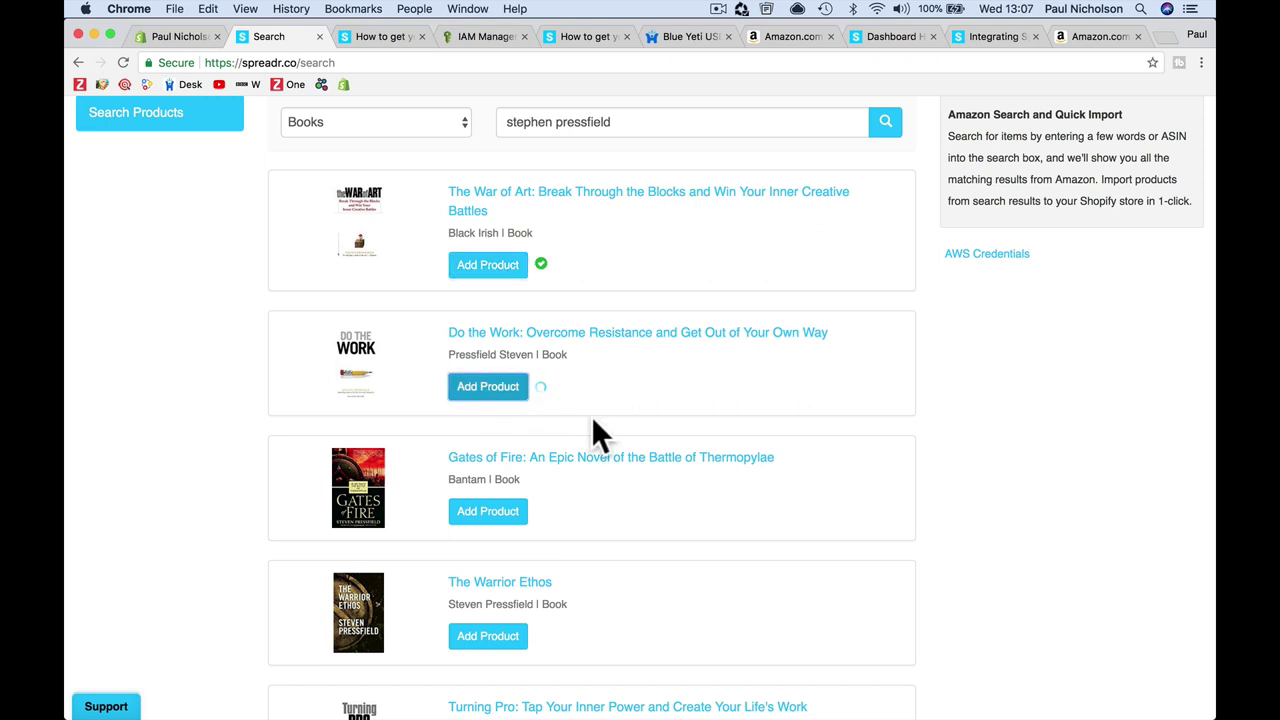
# Add "Turning Pro" and "Nobody Wants to Read Your Sh*t" from the search results to the store
pyautogui.scroll(-3, 593, 422)
pyautogui.scroll(-5, 590, 430)
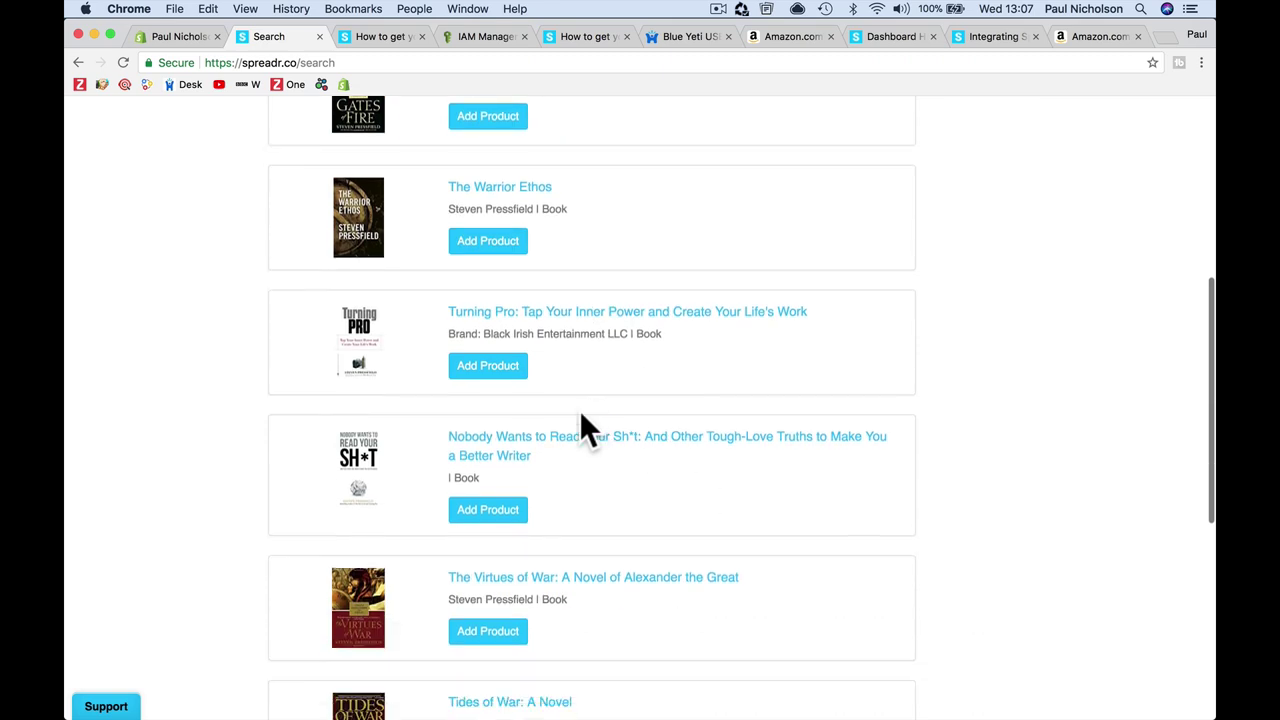
pyautogui.click(500, 372)
pyautogui.scroll(-2, 566, 400)
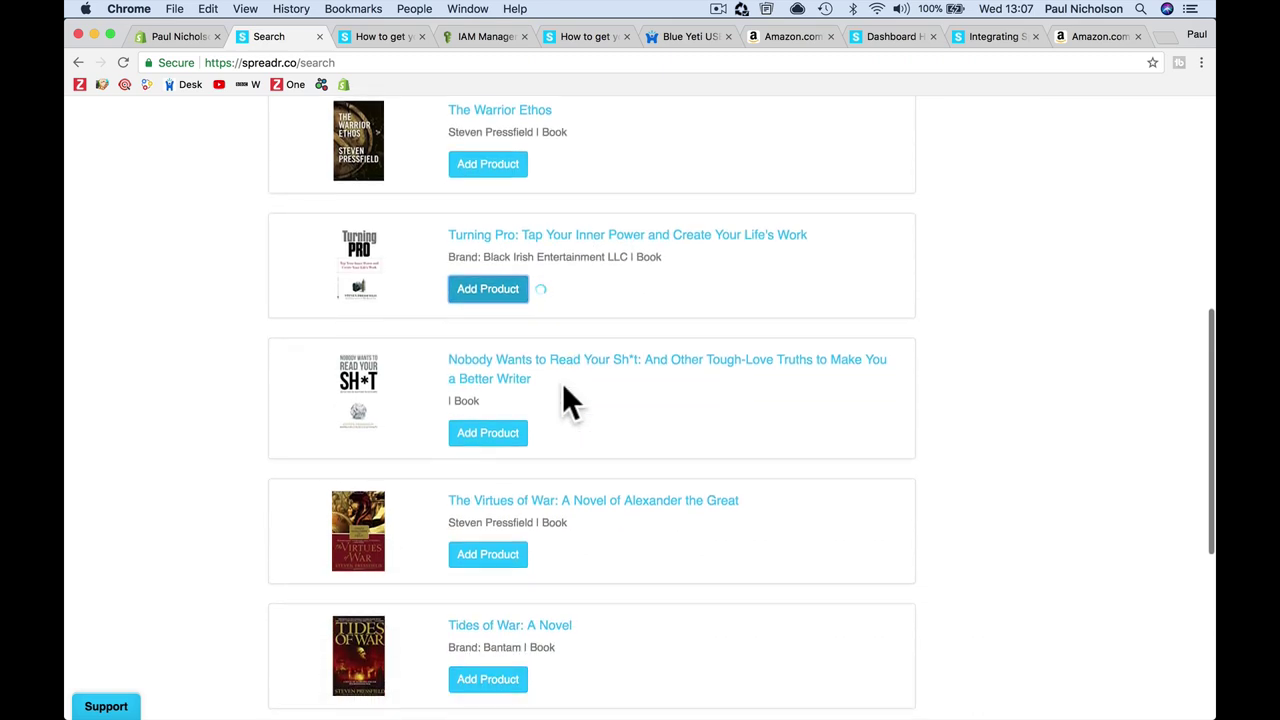
pyautogui.click(510, 436)
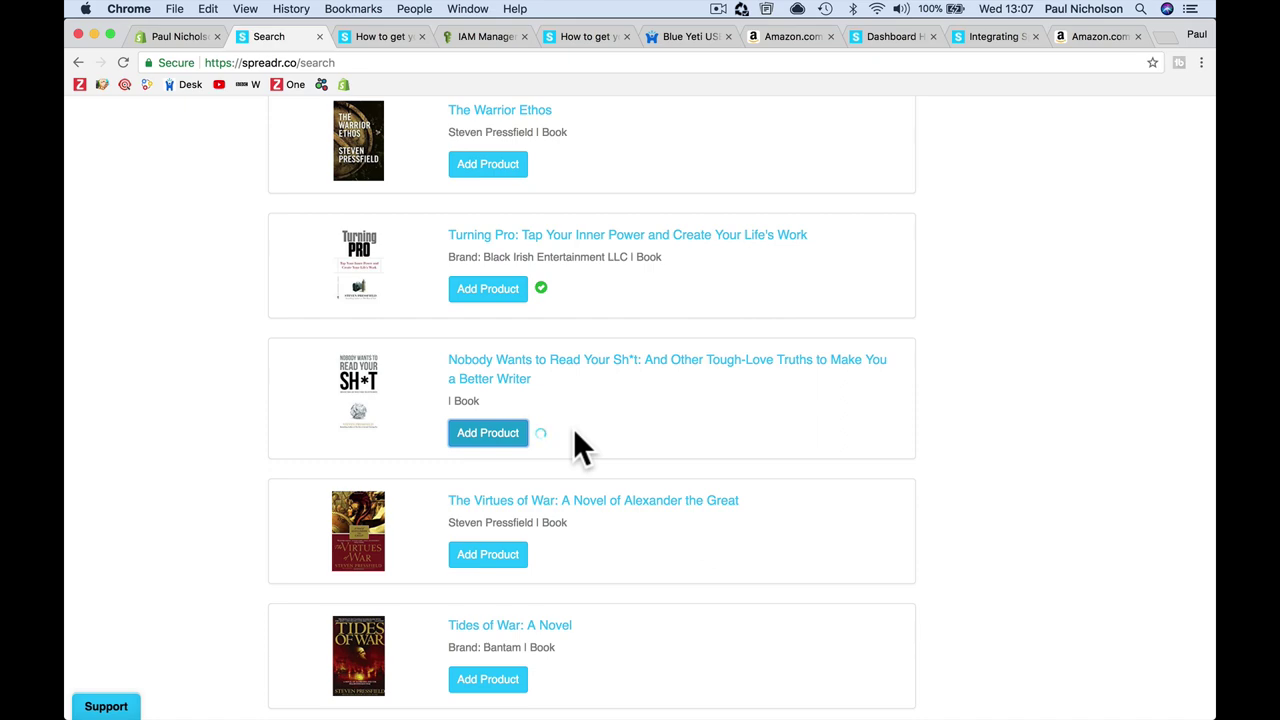
# Look through Spreadr's Amazon Tag, Markup Pricing, Analytics and Geo-localize settings
pyautogui.scroll(10, 573, 428)
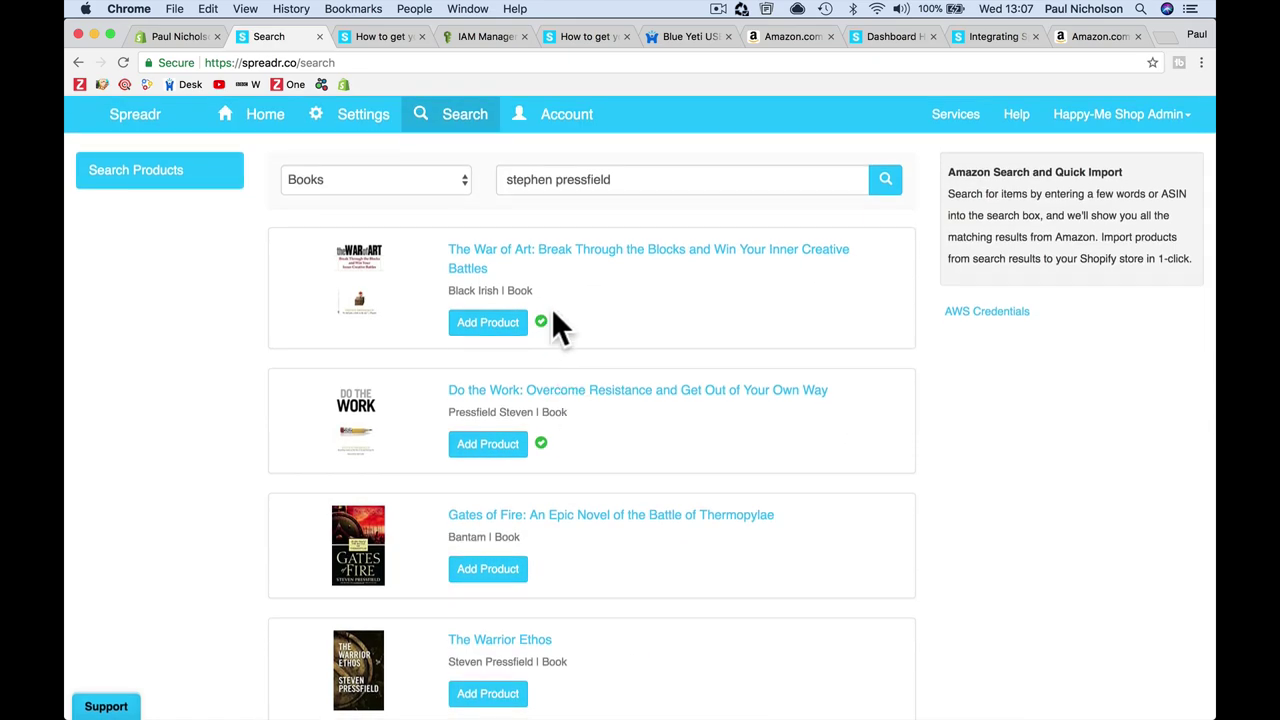
pyautogui.click(262, 126)
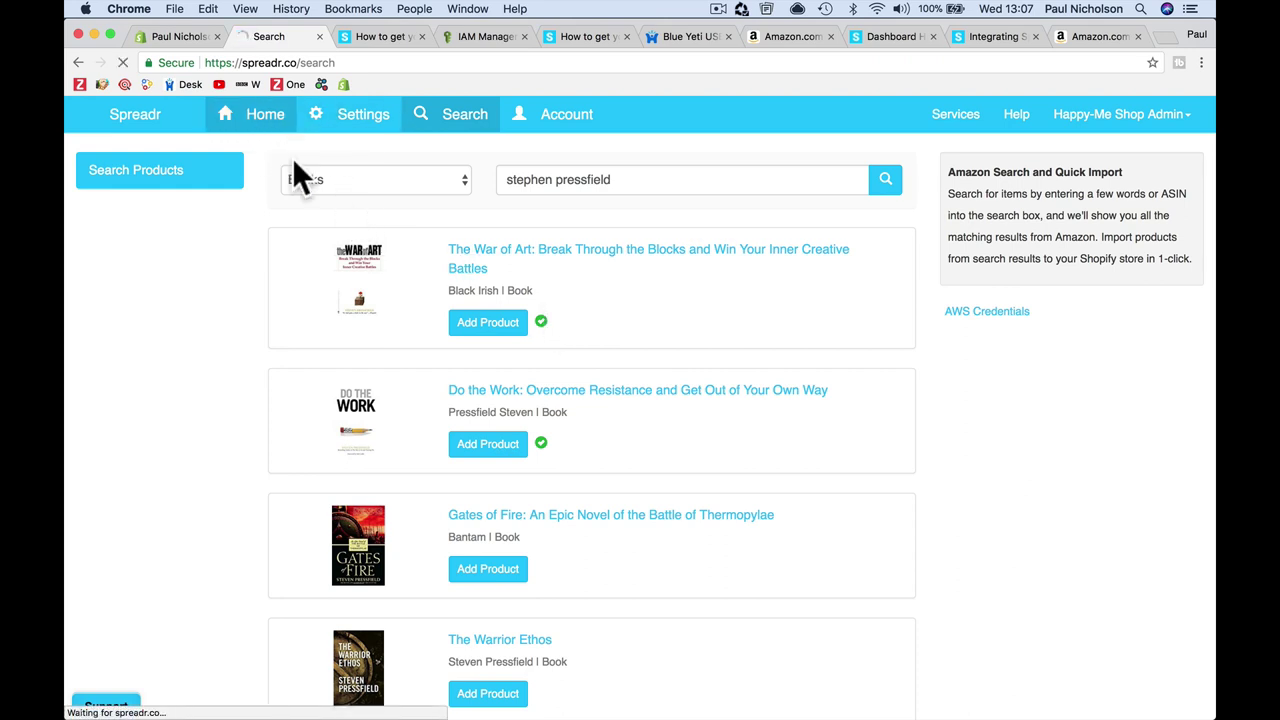
pyautogui.click(363, 124)
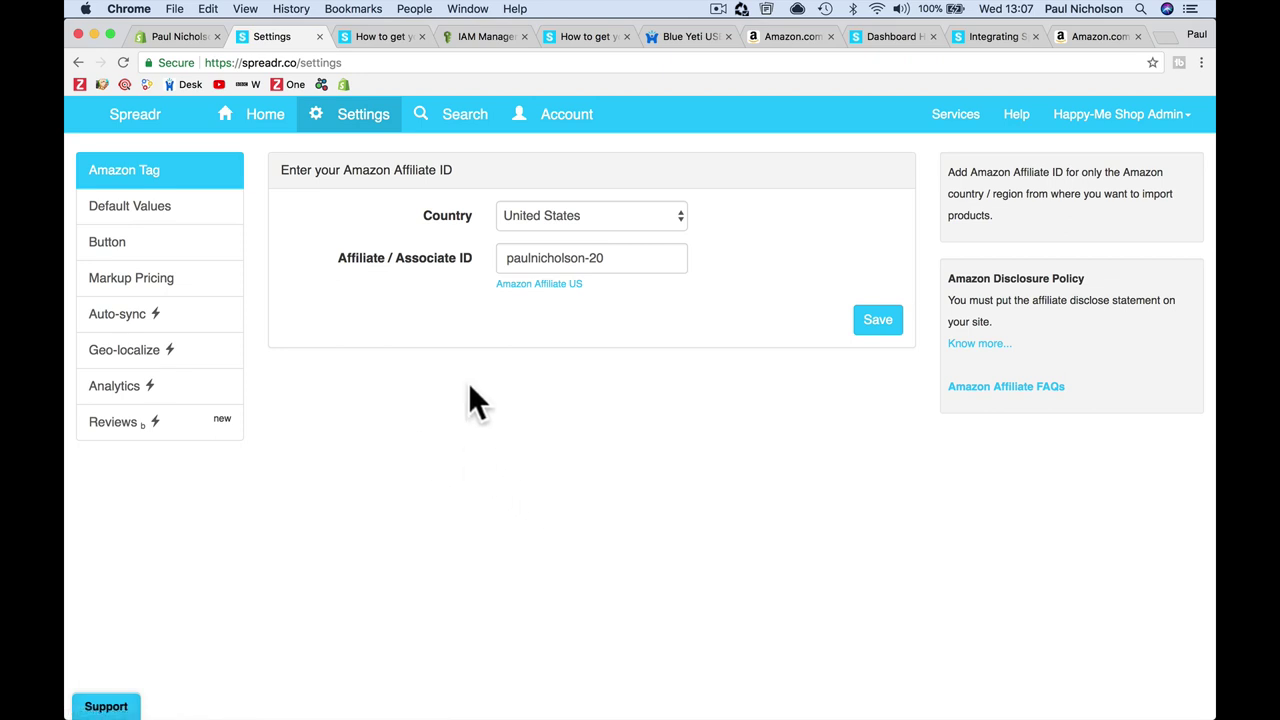
pyautogui.click(210, 288)
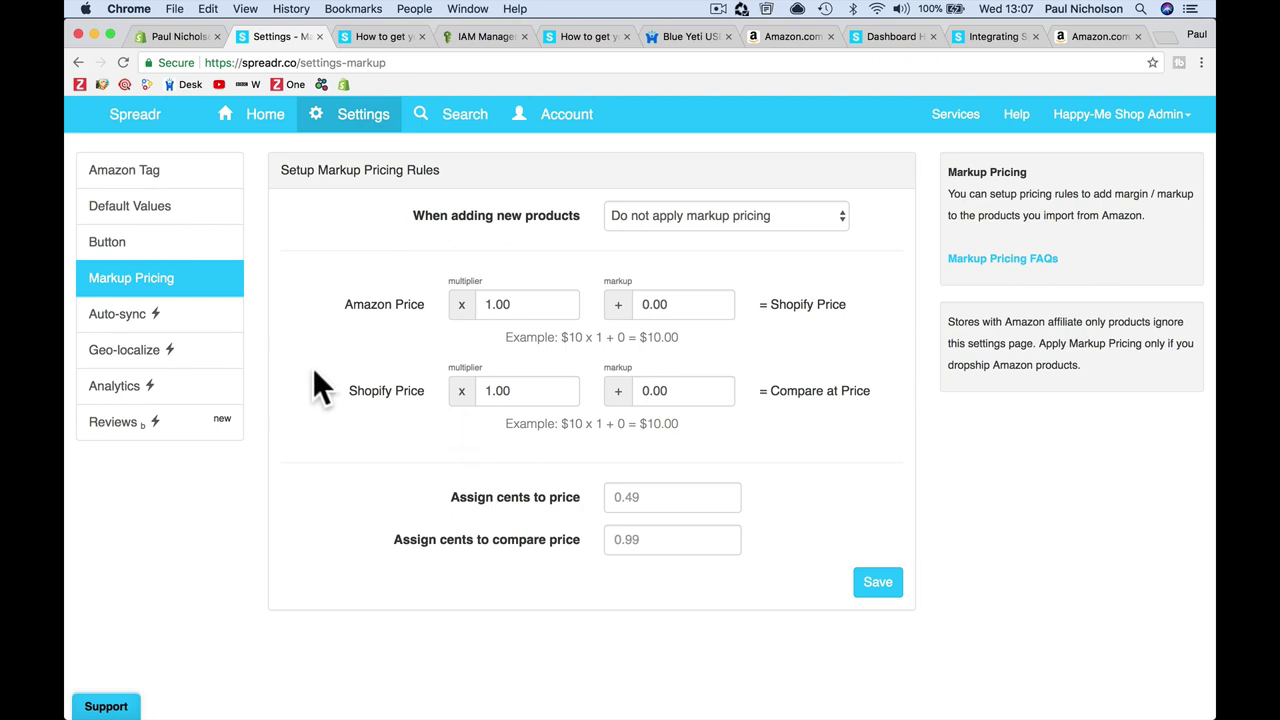
pyautogui.click(203, 396)
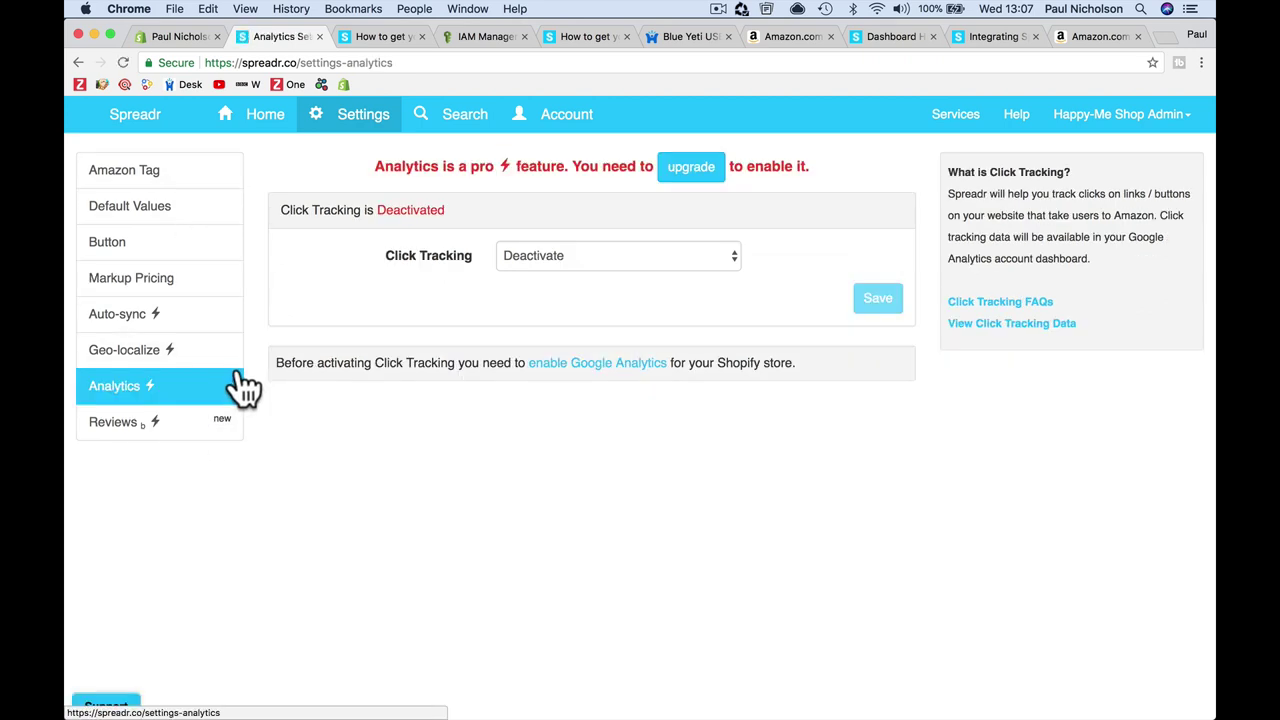
pyautogui.click(220, 352)
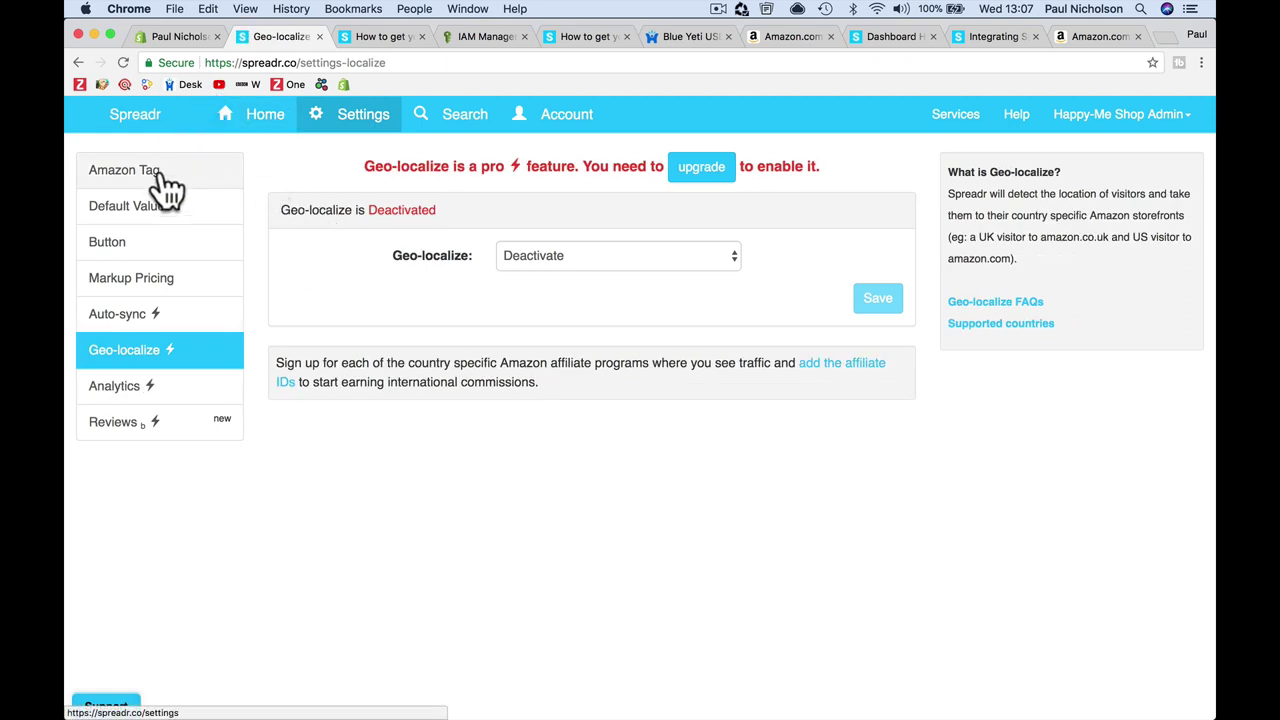
# View the store page of "The War of Art" from Spreadr's list of imported products
pyautogui.click(238, 124)
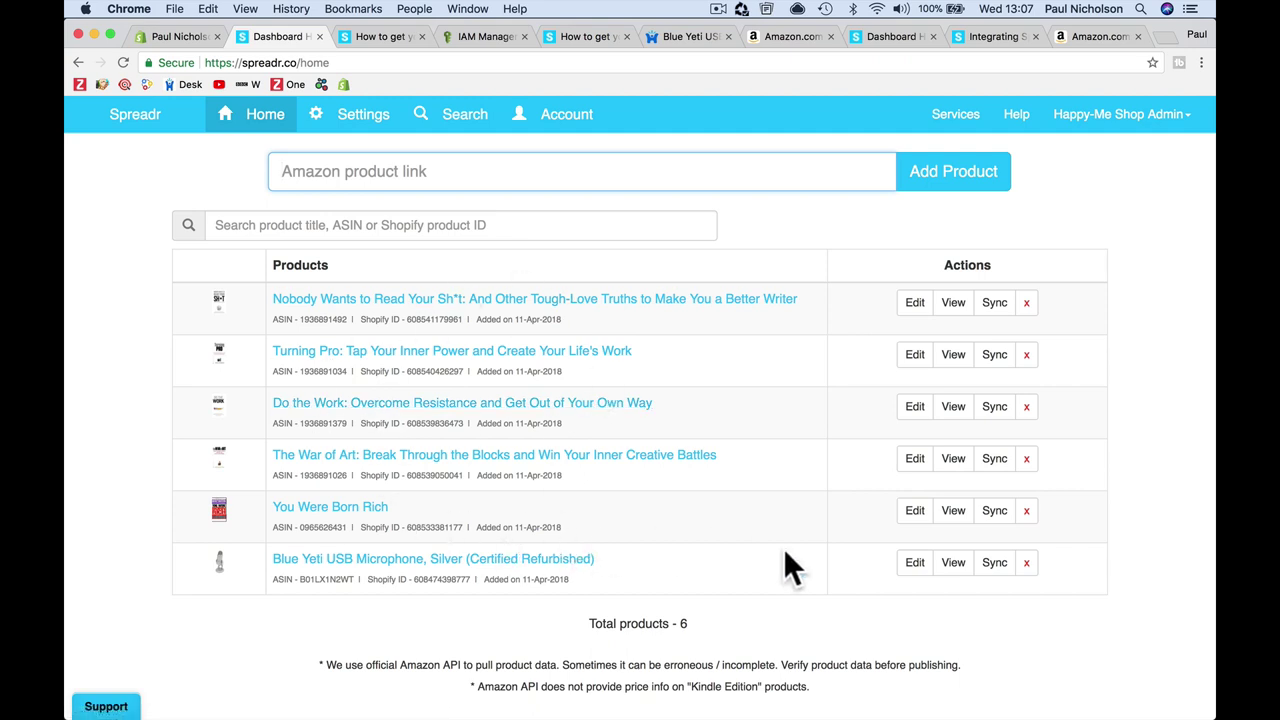
pyautogui.click(950, 460)
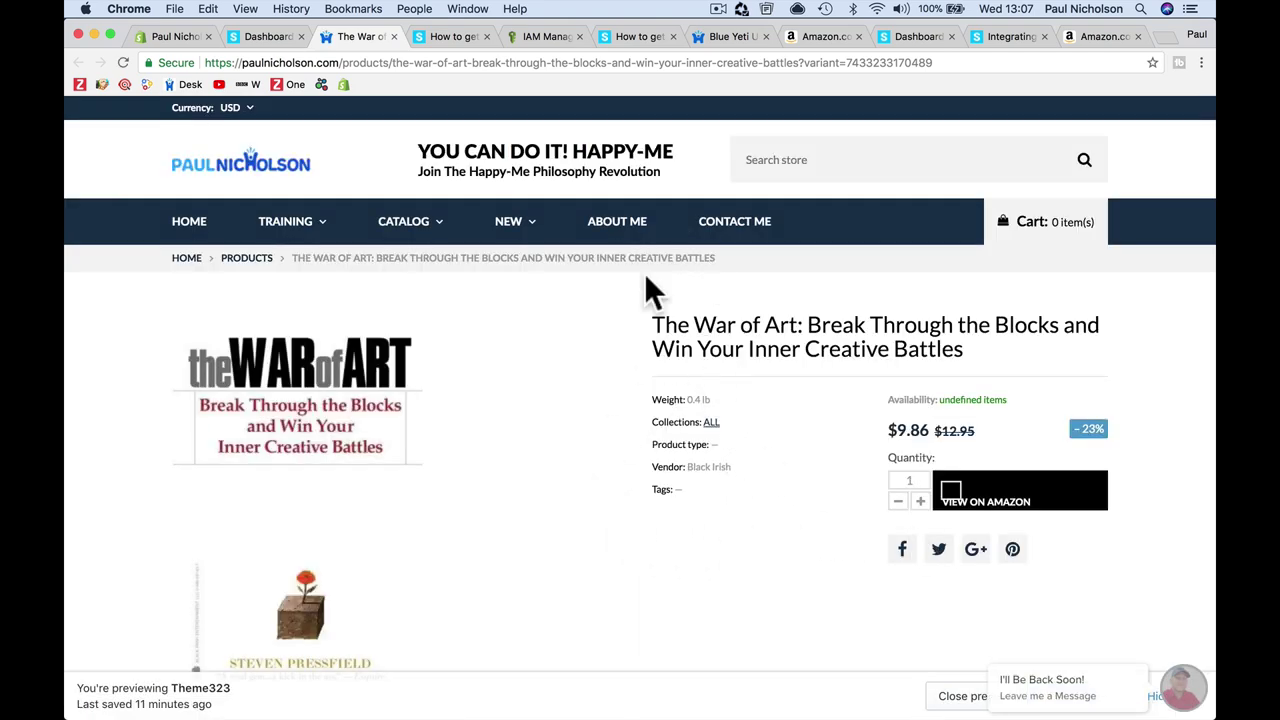
pyautogui.click(280, 36)
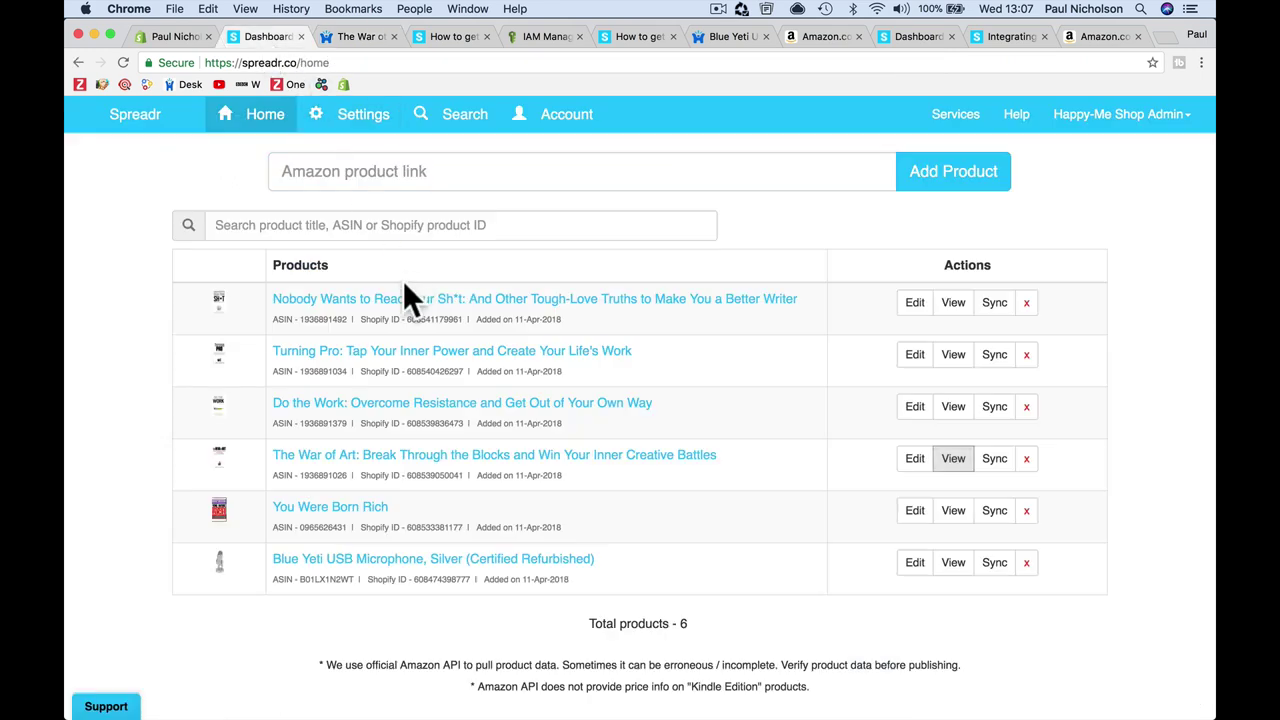
pyautogui.click(370, 134)
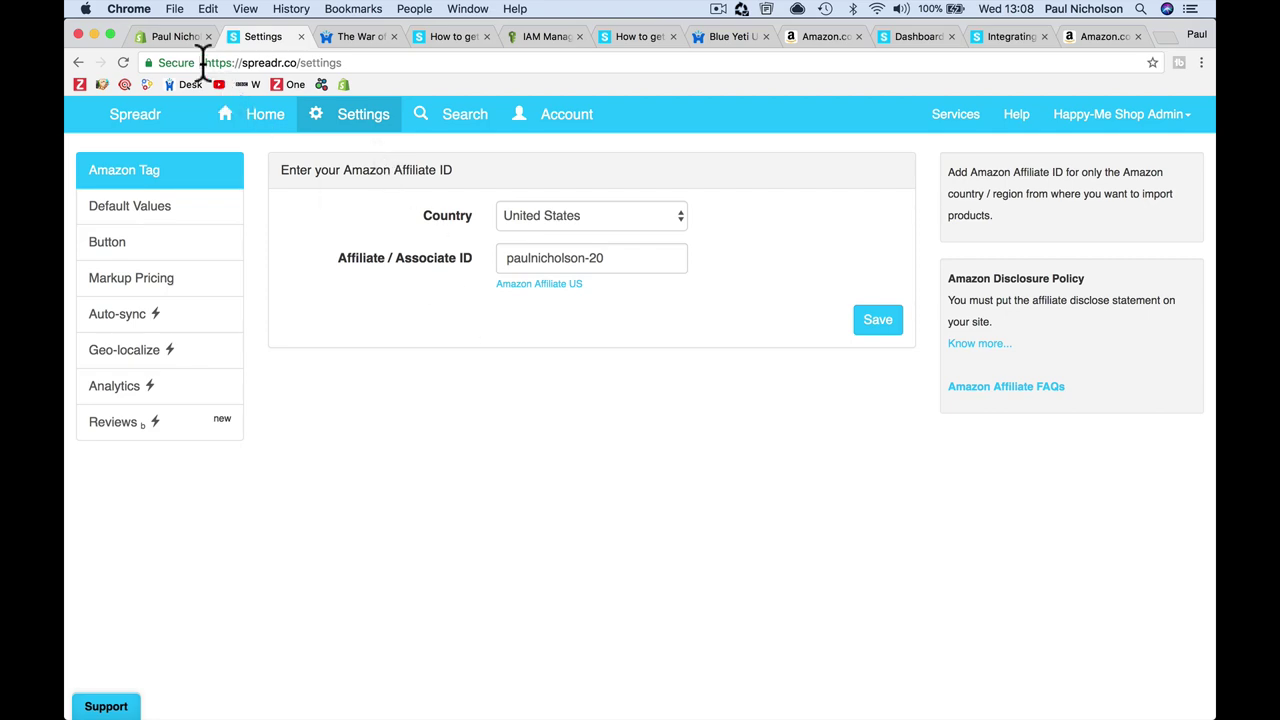
pyautogui.click(179, 36)
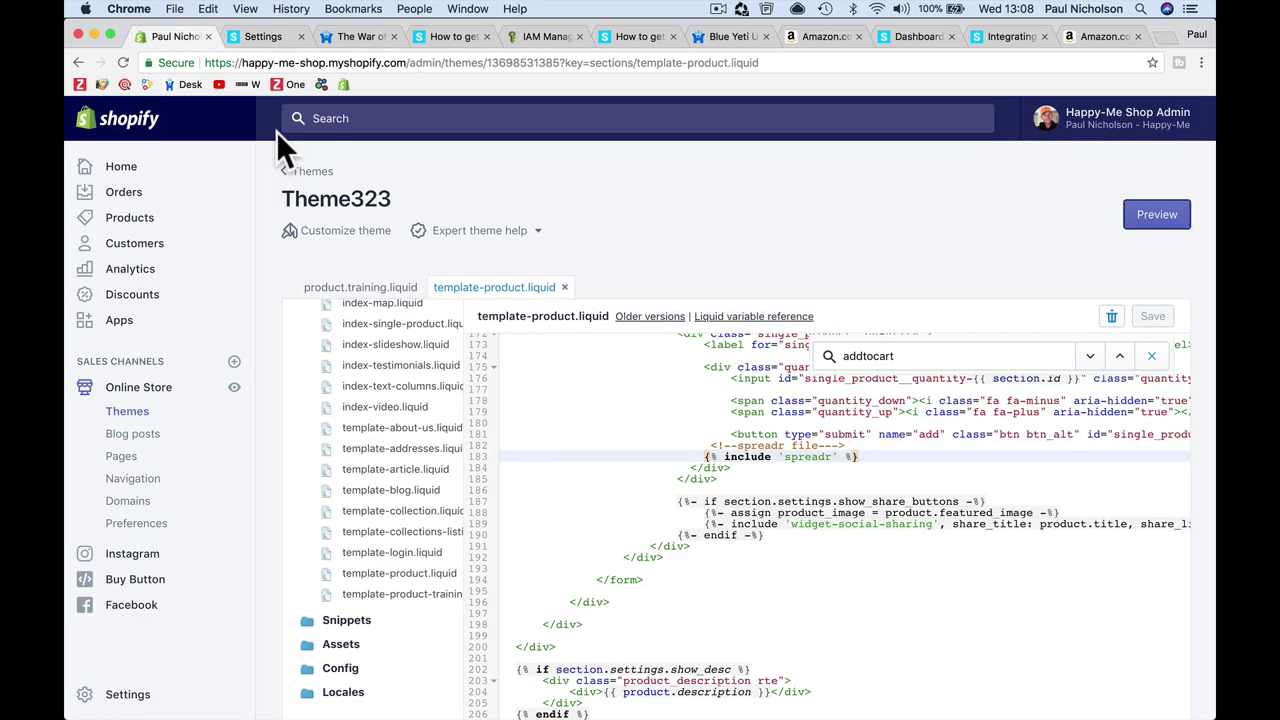
pyautogui.click(353, 36)
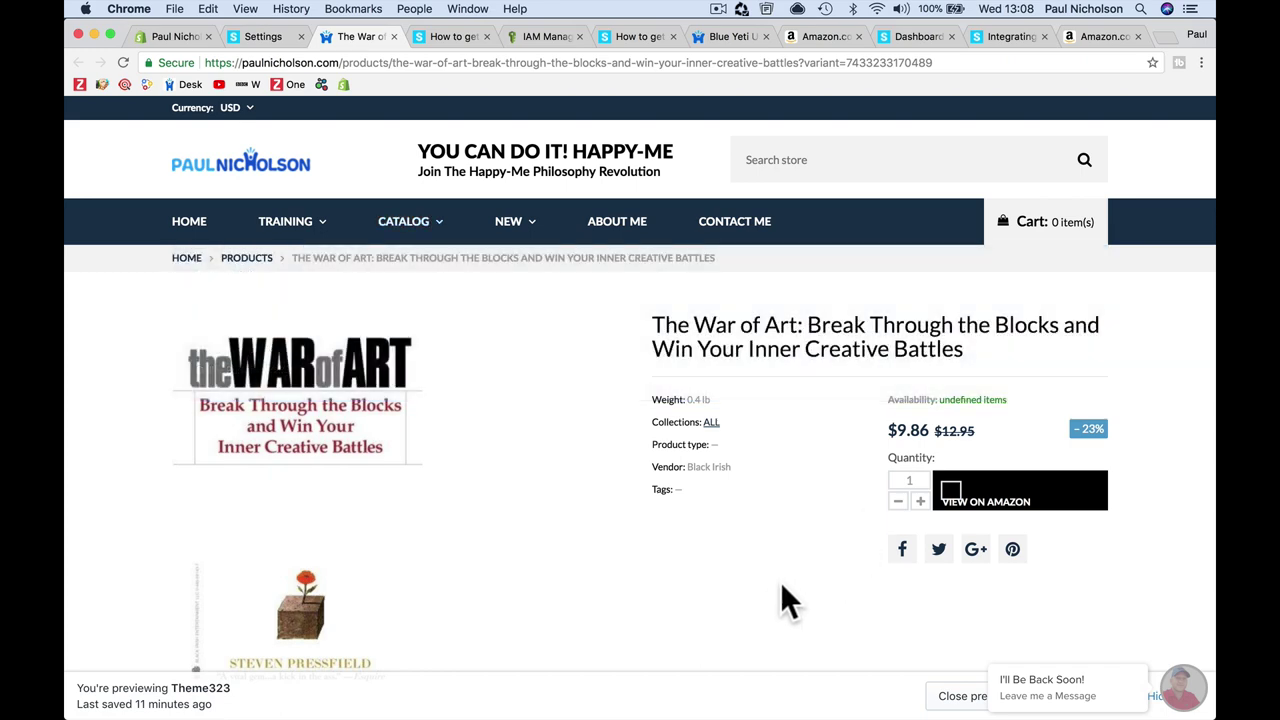
# Examine the product details of "The War of Art" and check its View on Amazon link, closing the Amazon page
pyautogui.scroll(-5, 780, 582)
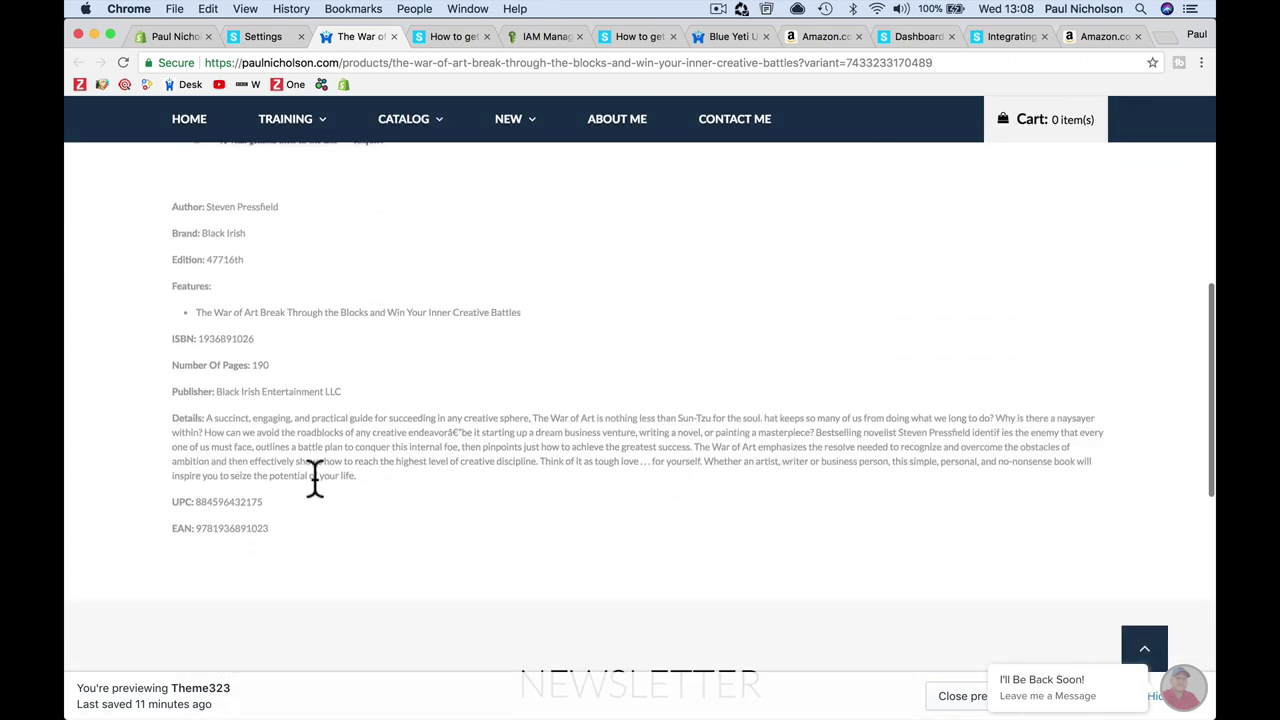
pyautogui.scroll(3, 408, 397)
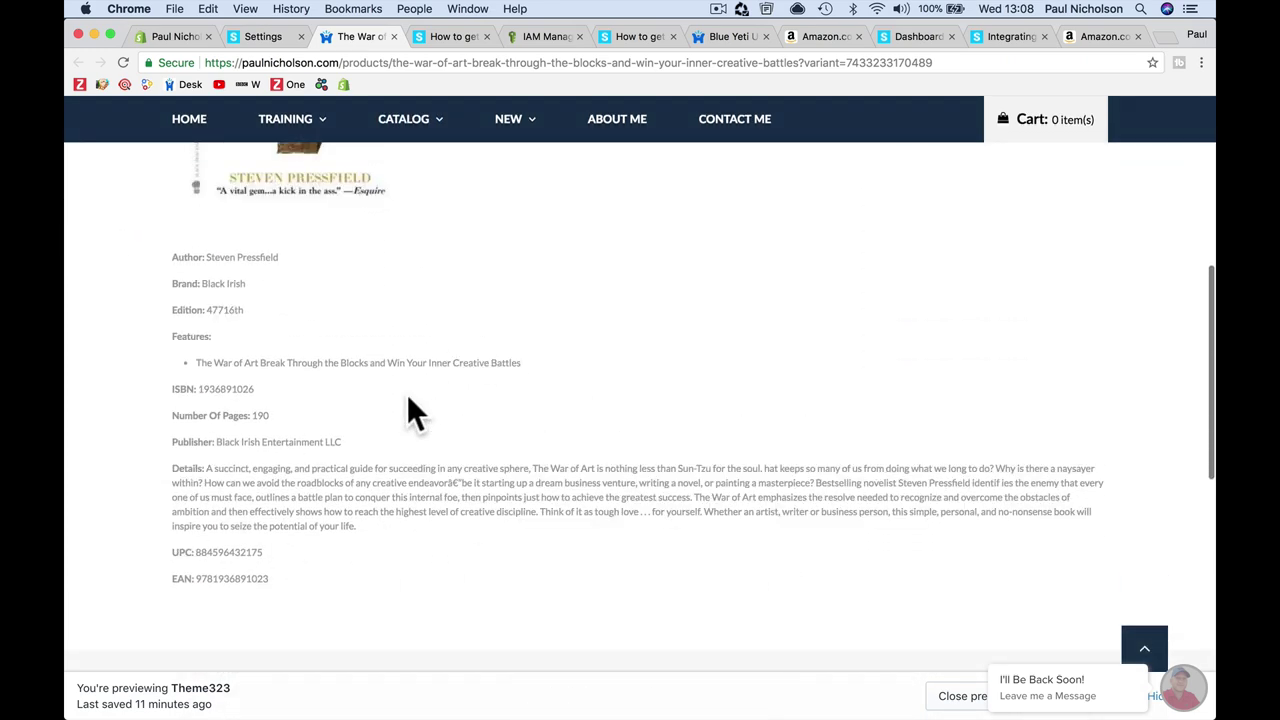
pyautogui.scroll(3, 407, 397)
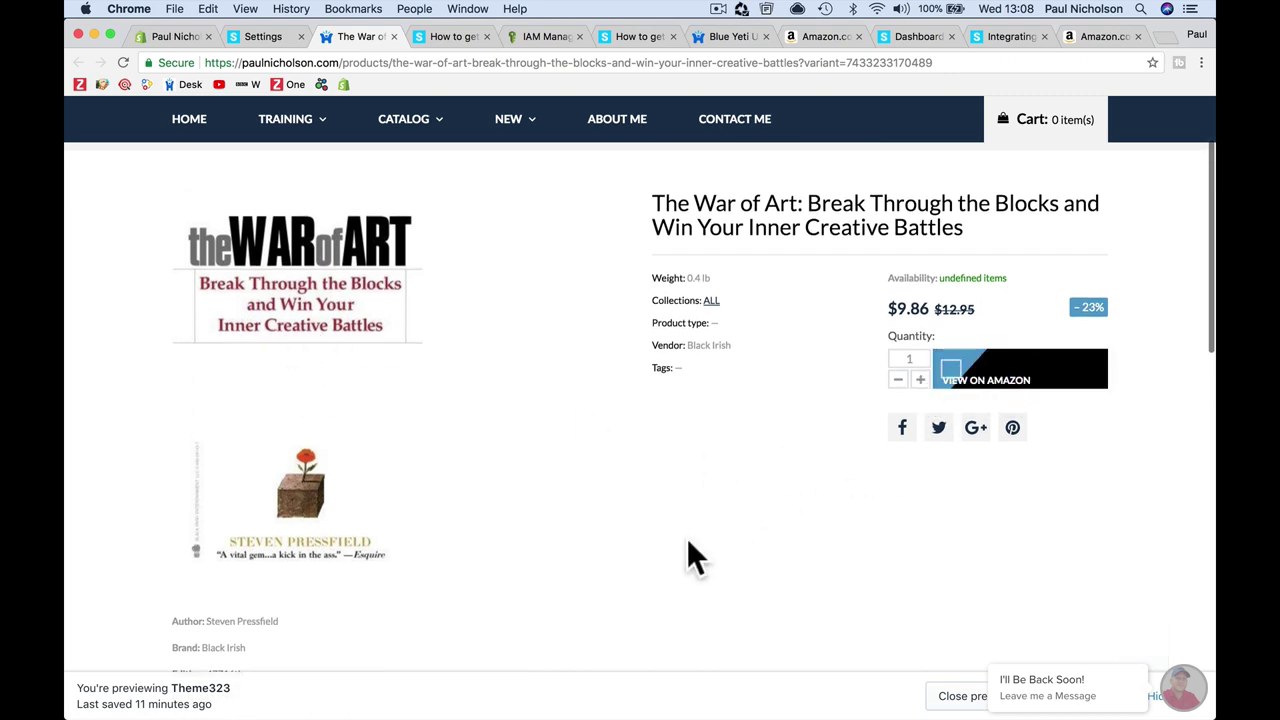
pyautogui.scroll(-3, 686, 538)
pyautogui.scroll(4, 686, 538)
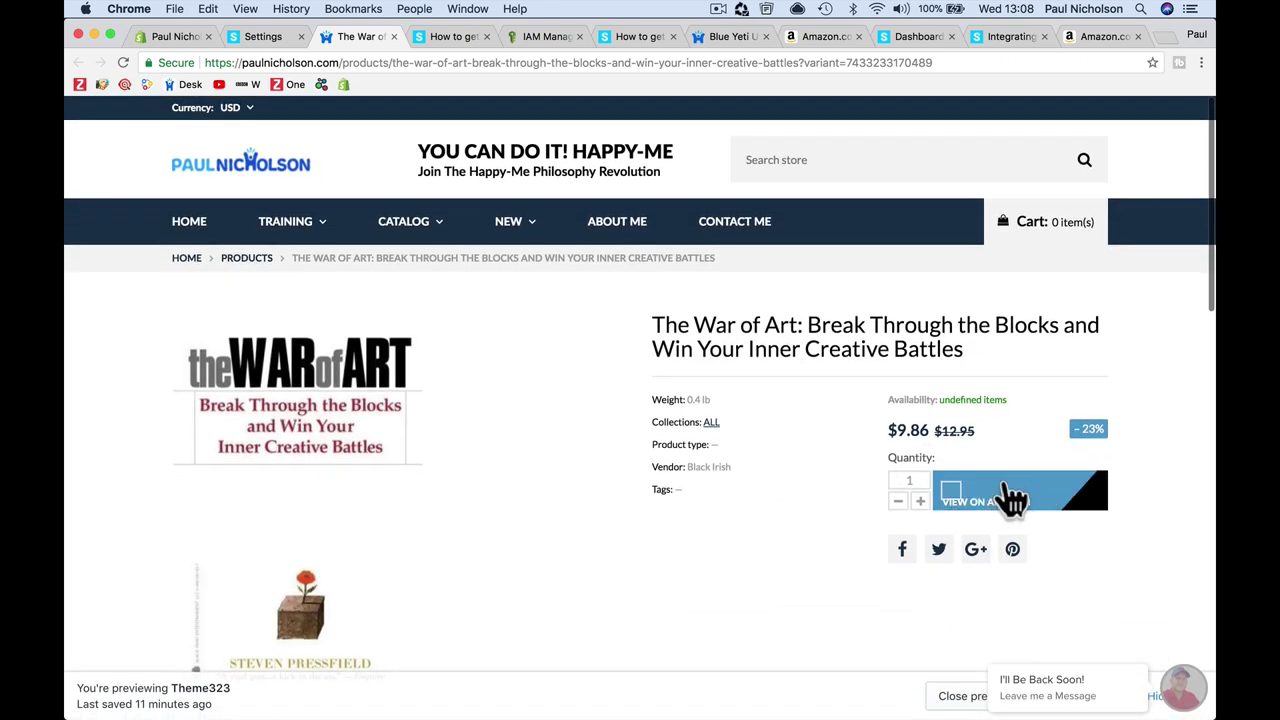
pyautogui.click(950, 490)
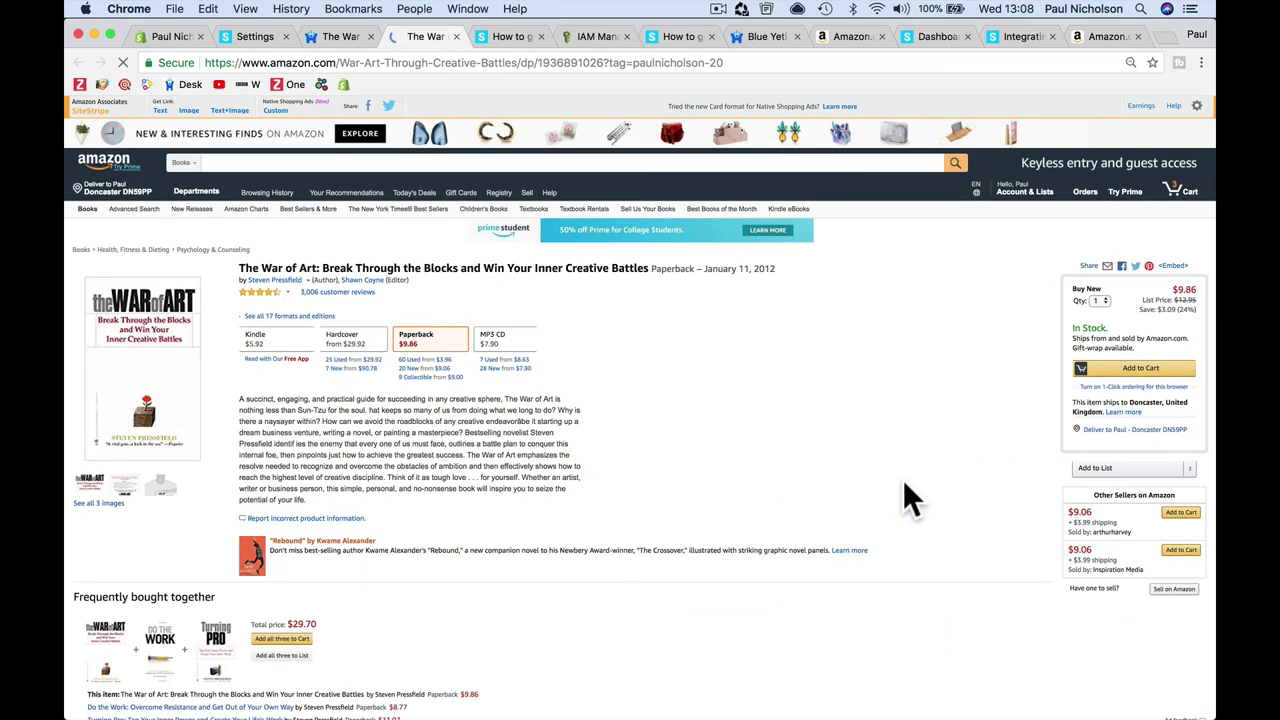
pyautogui.click(455, 36)
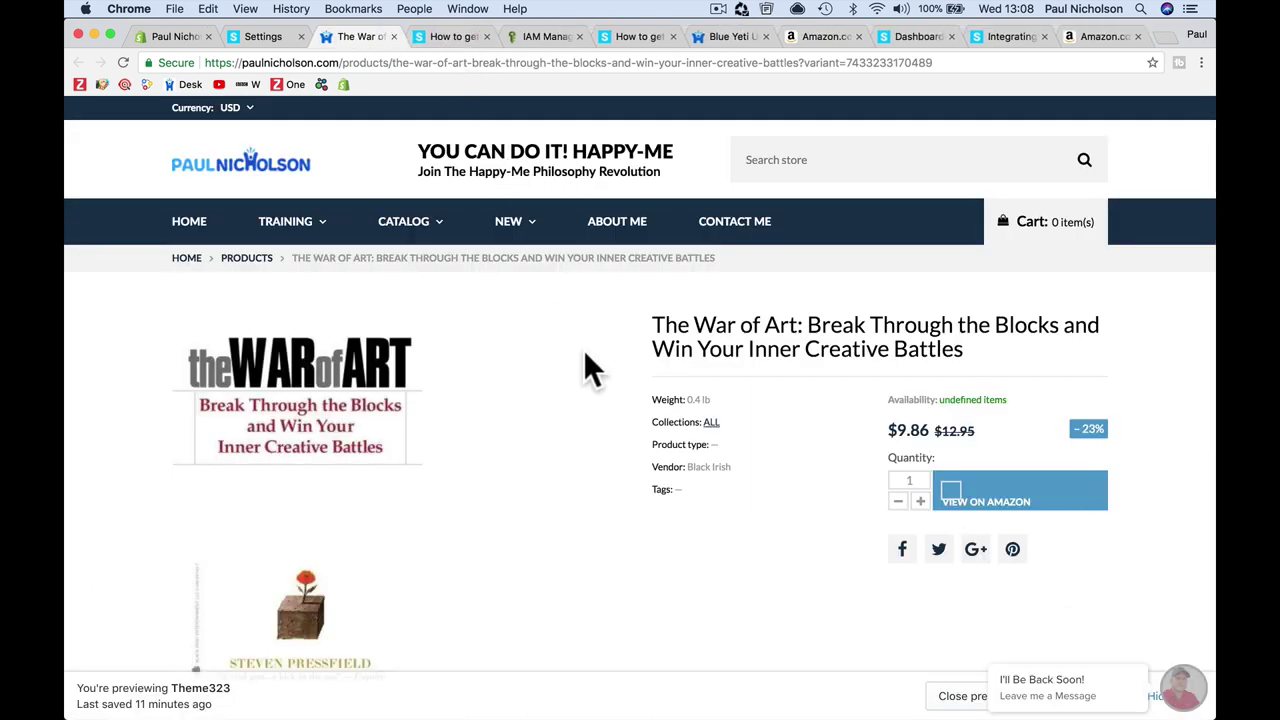
# Browse the featured products on the storefront home page and view the "You Were Born Rich" product page
pyautogui.click(273, 166)
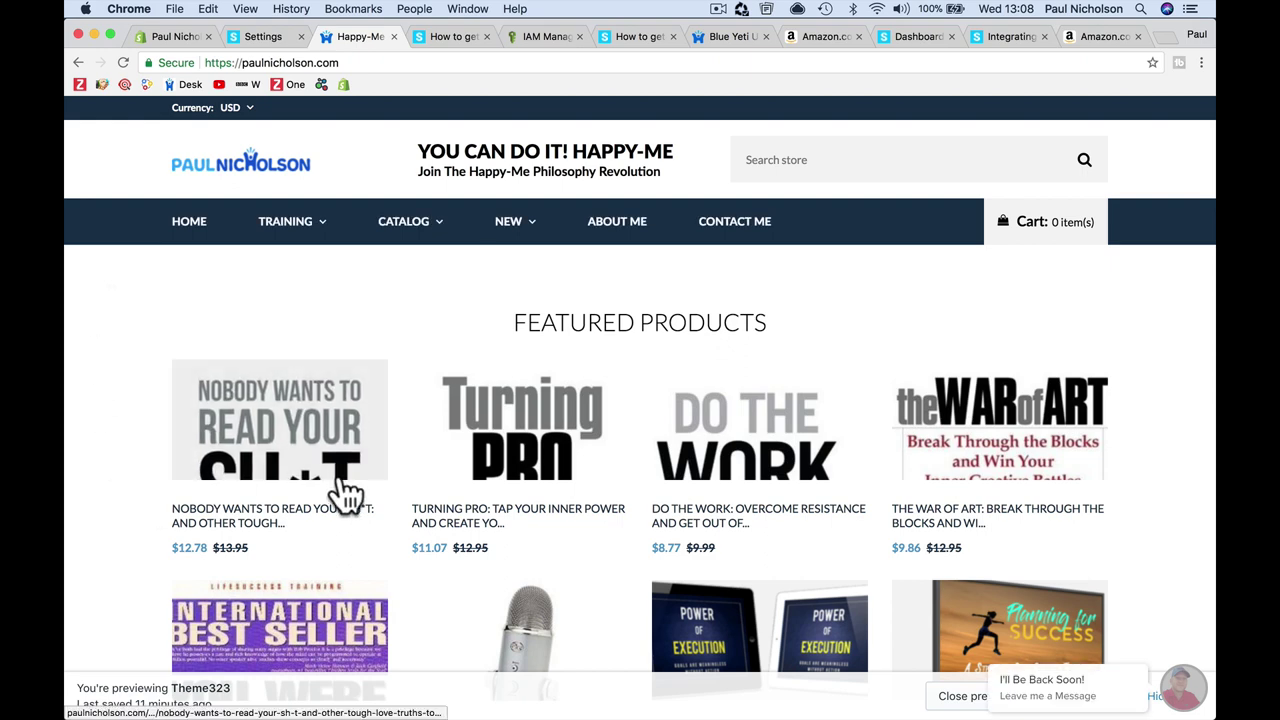
pyautogui.scroll(-5, 700, 470)
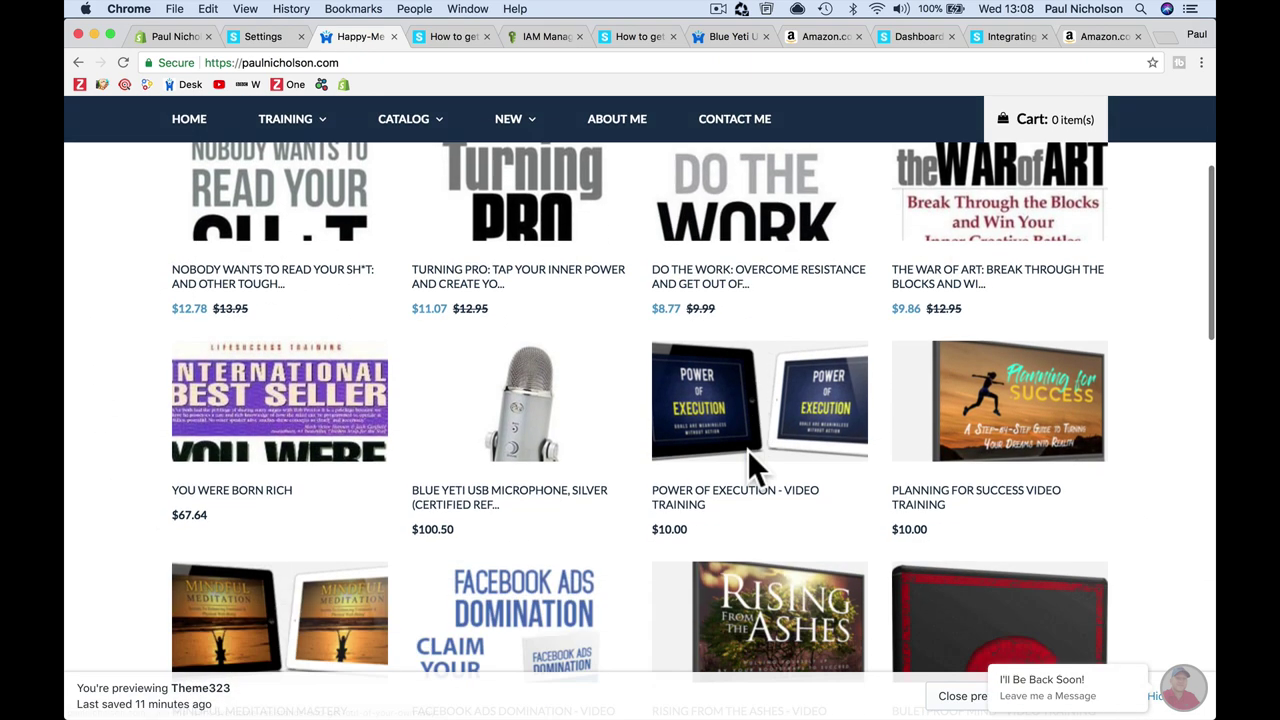
pyautogui.click(305, 458)
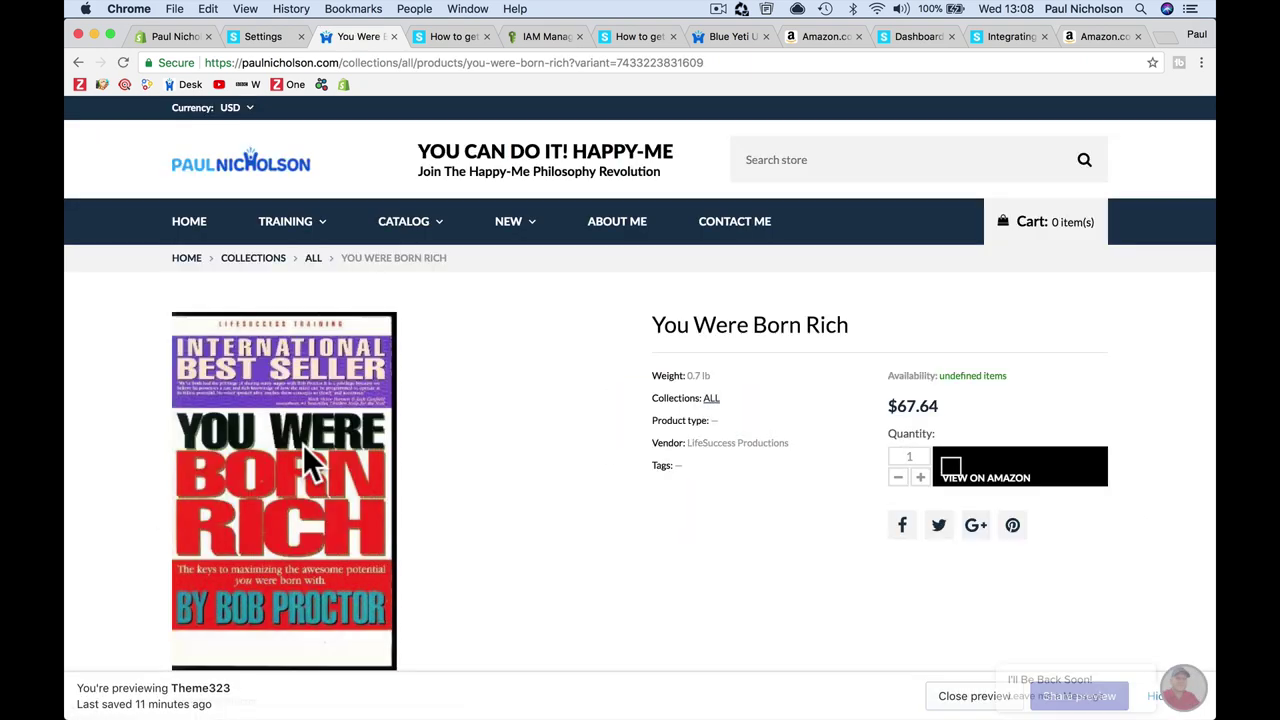
pyautogui.scroll(-3, 477, 450)
pyautogui.scroll(3, 477, 450)
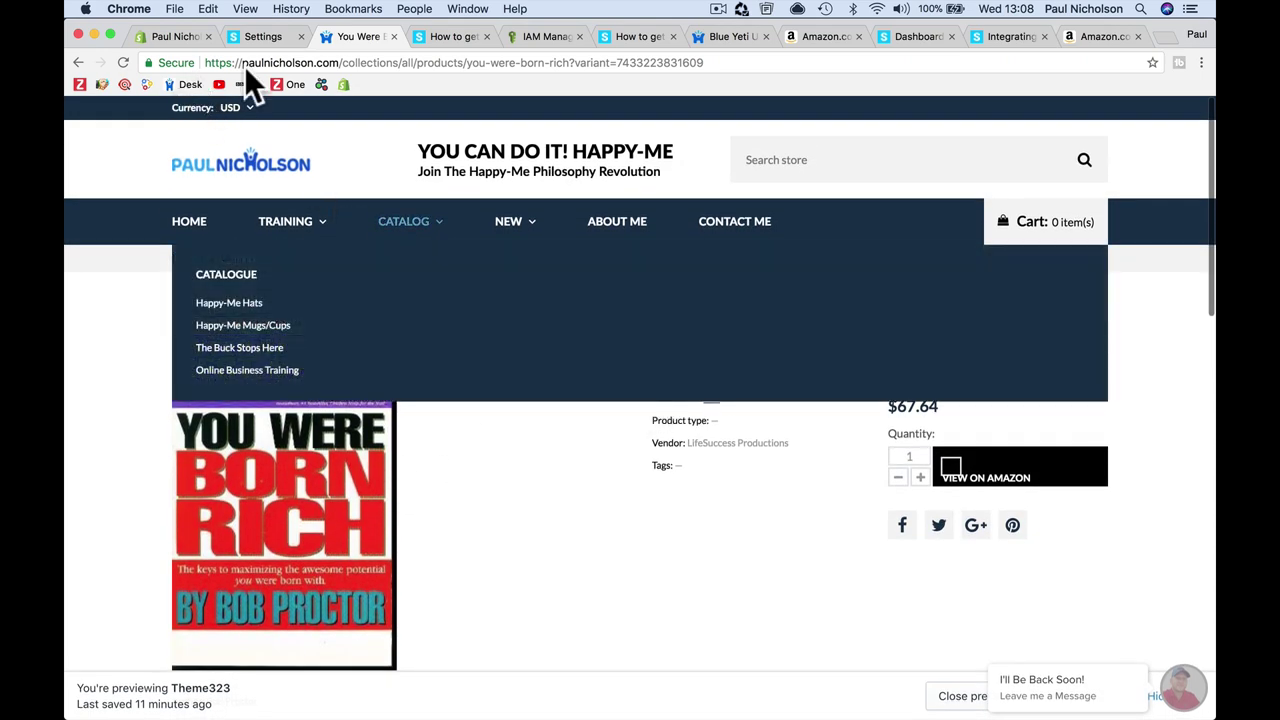
# Start a new product collection in the Shopify admin and title it "Paul Book Recommendations"
pyautogui.click(245, 36)
pyautogui.click(175, 36)
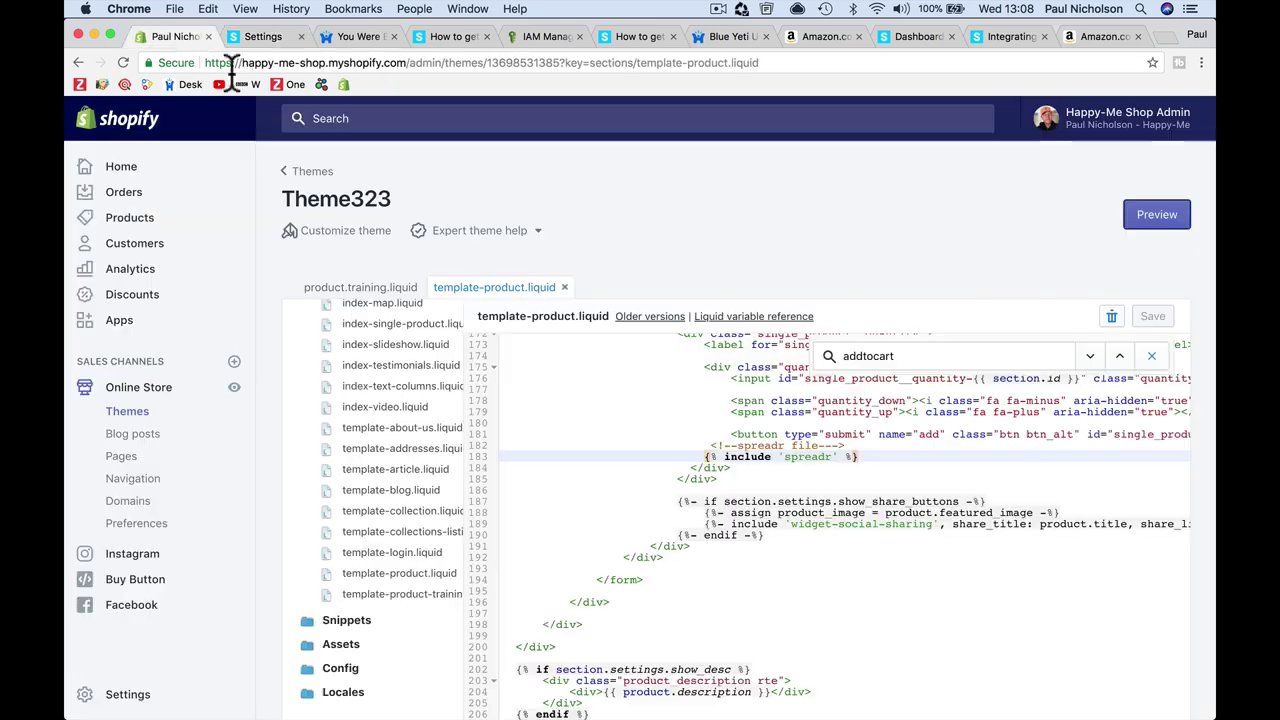
pyautogui.click(168, 276)
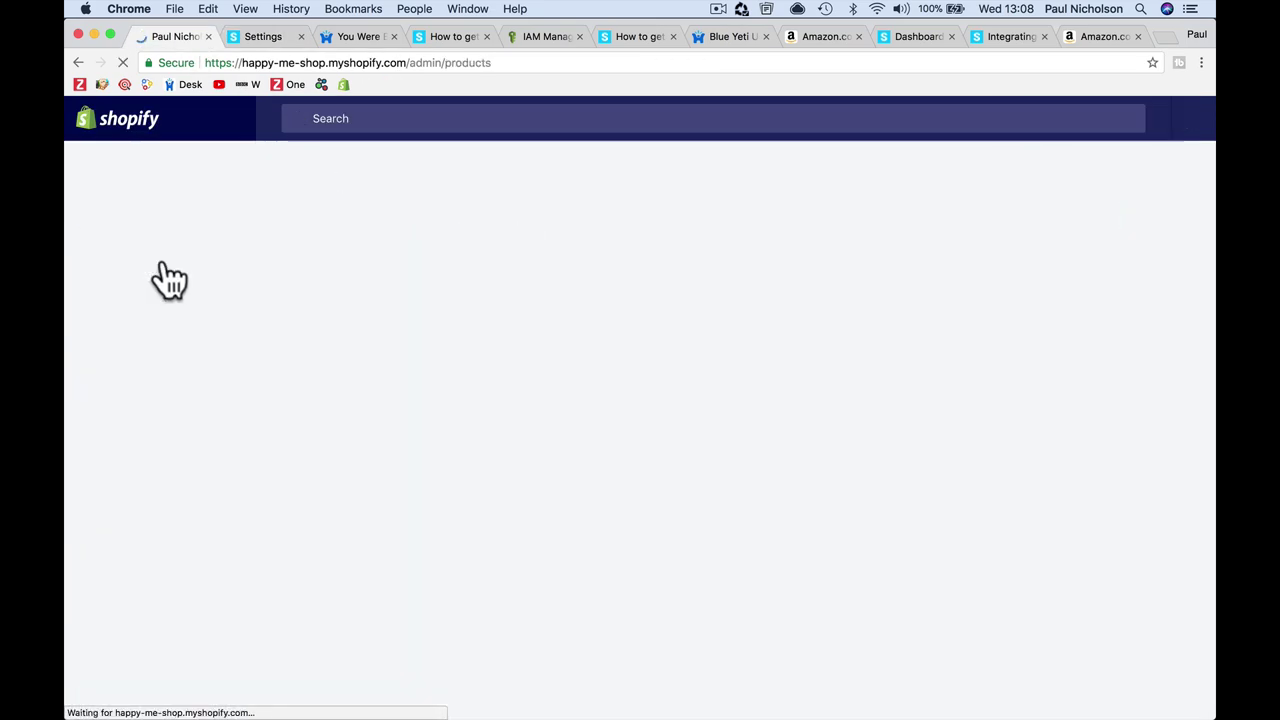
pyautogui.click(408, 310)
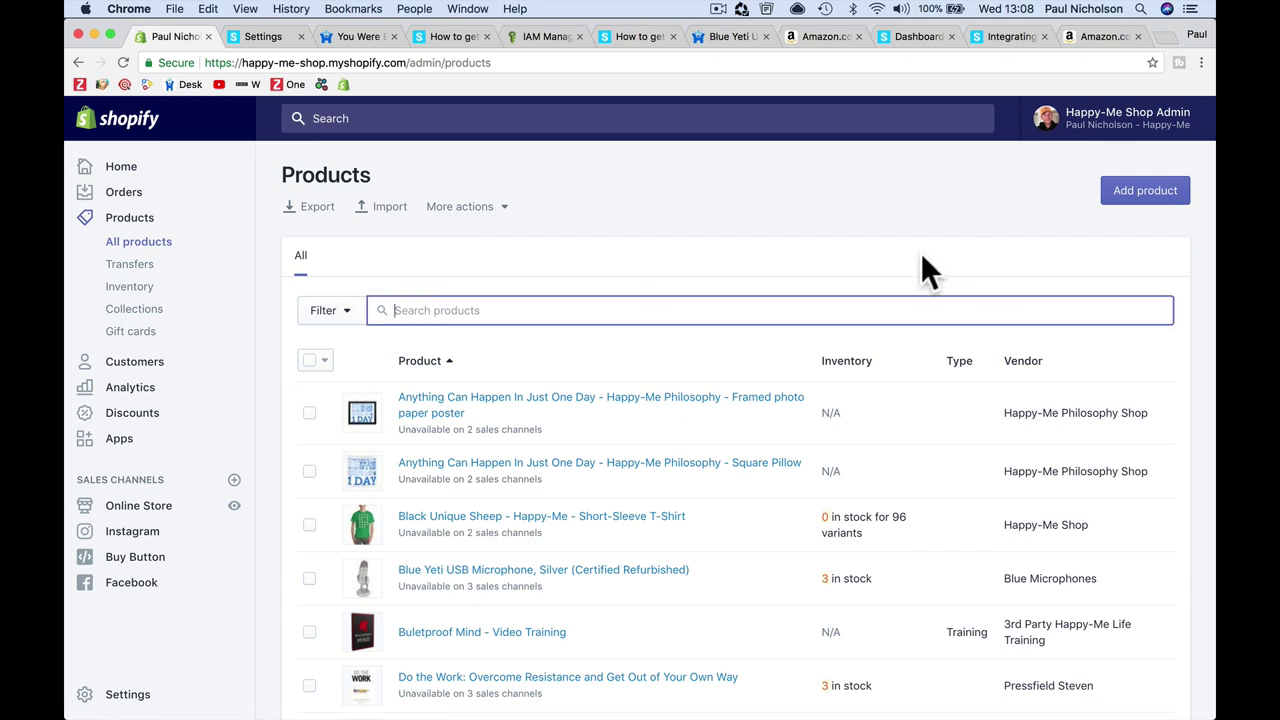
pyautogui.click(166, 314)
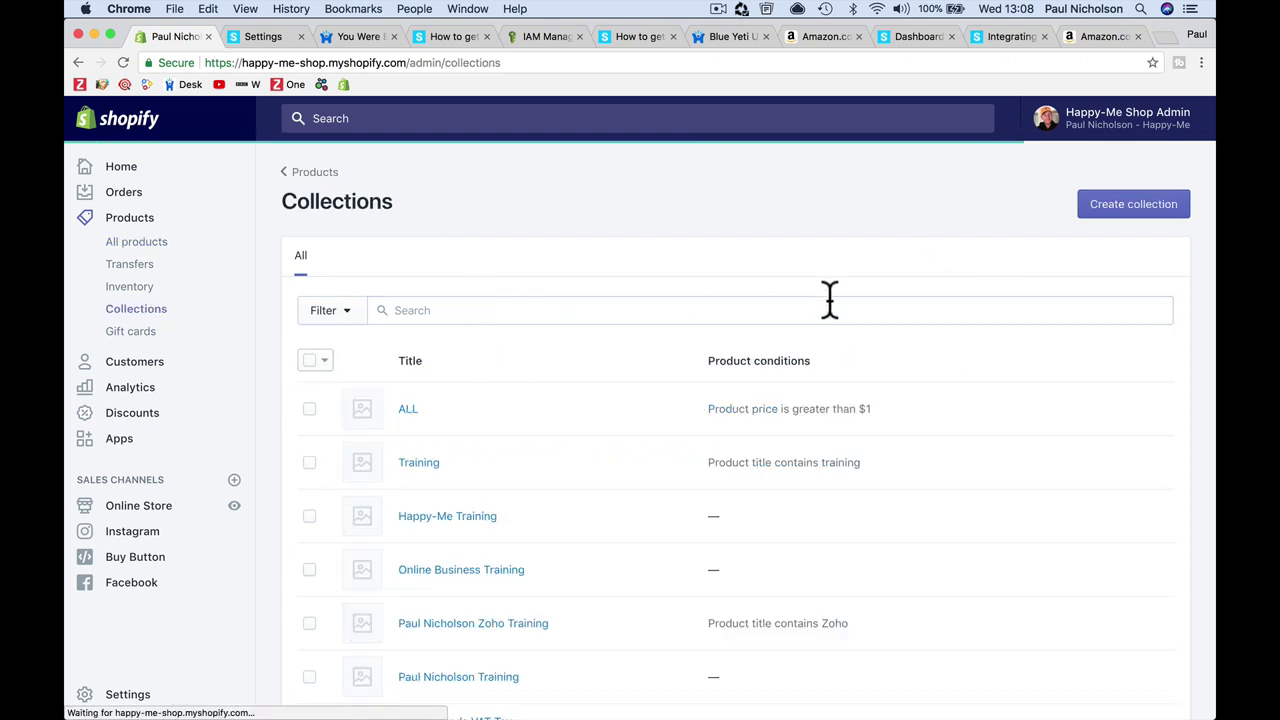
pyautogui.click(1125, 205)
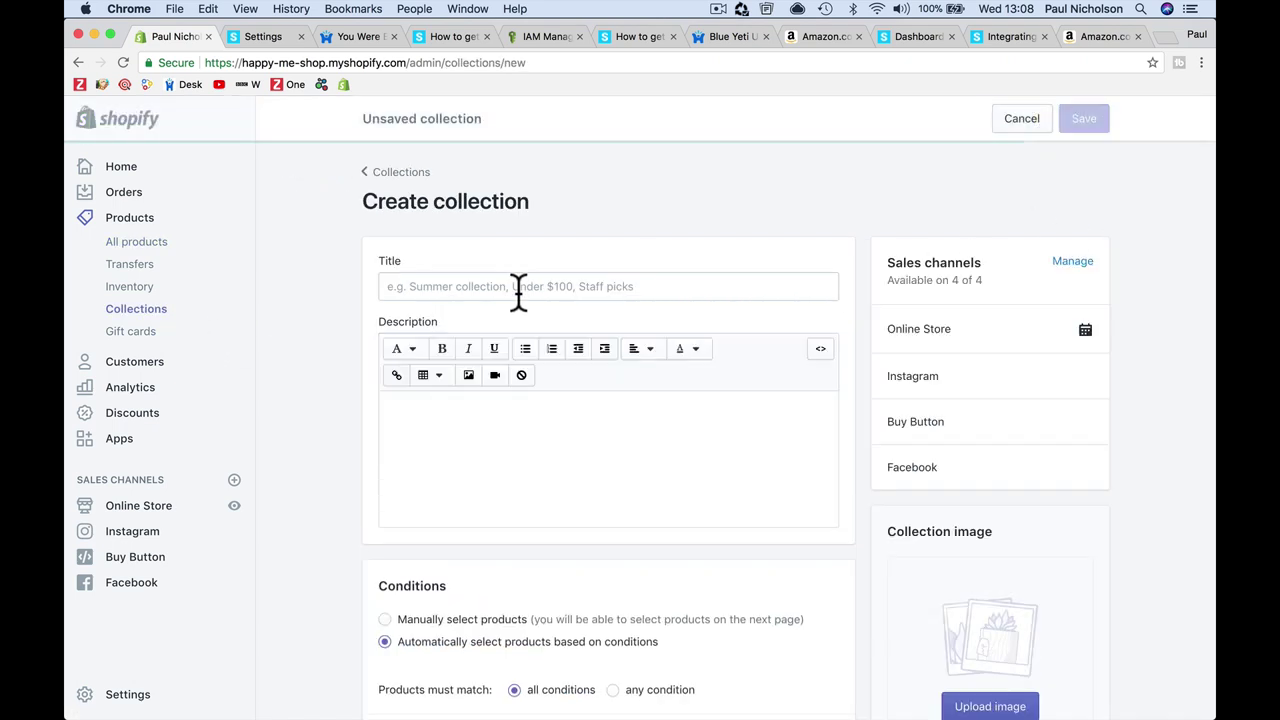
pyautogui.click(508, 285)
pyautogui.write('Paul Book Reccommendations')
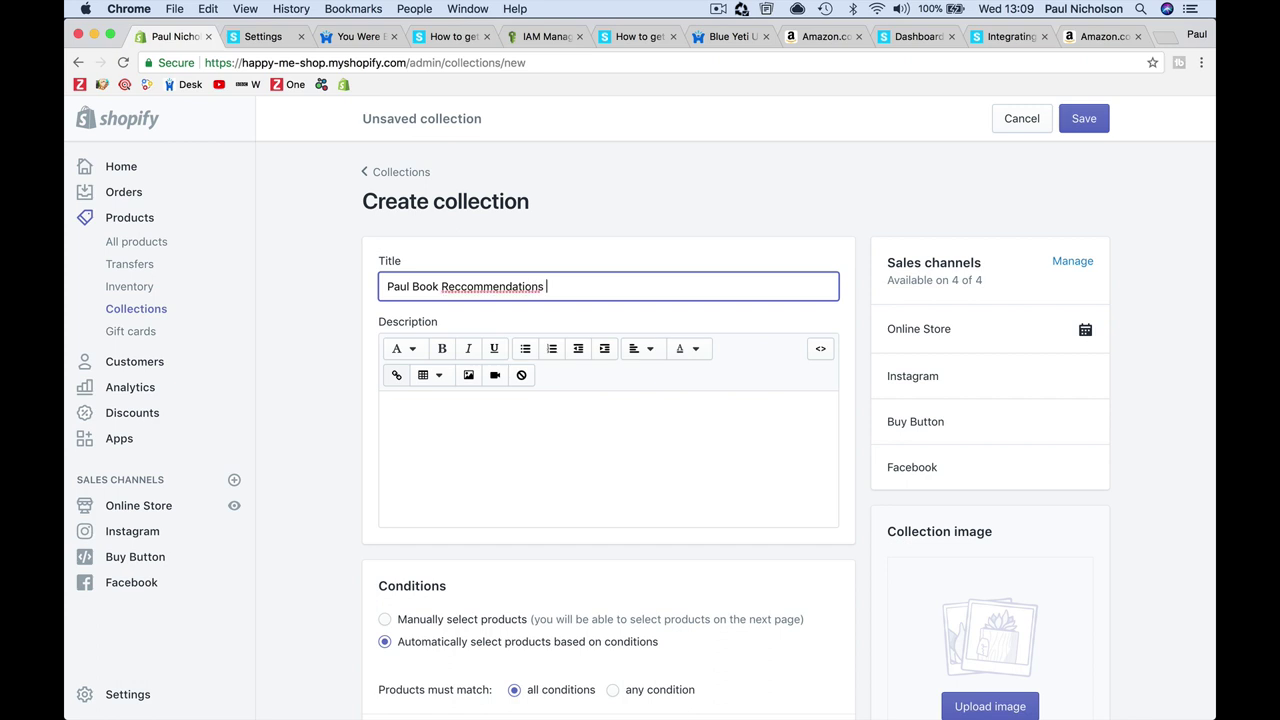
pyautogui.rightClick(515, 286)
pyautogui.click(531, 290)
# Copy the collection title "Paul Book Recommendations" into the collection's description
pyautogui.tripleClick(529, 286)
pyautogui.press('cmd+c')
pyautogui.click(523, 451)
pyautogui.press('cmd+v')
# Set the collection to manually selected products and save it
pyautogui.scroll(-5, 523, 455)
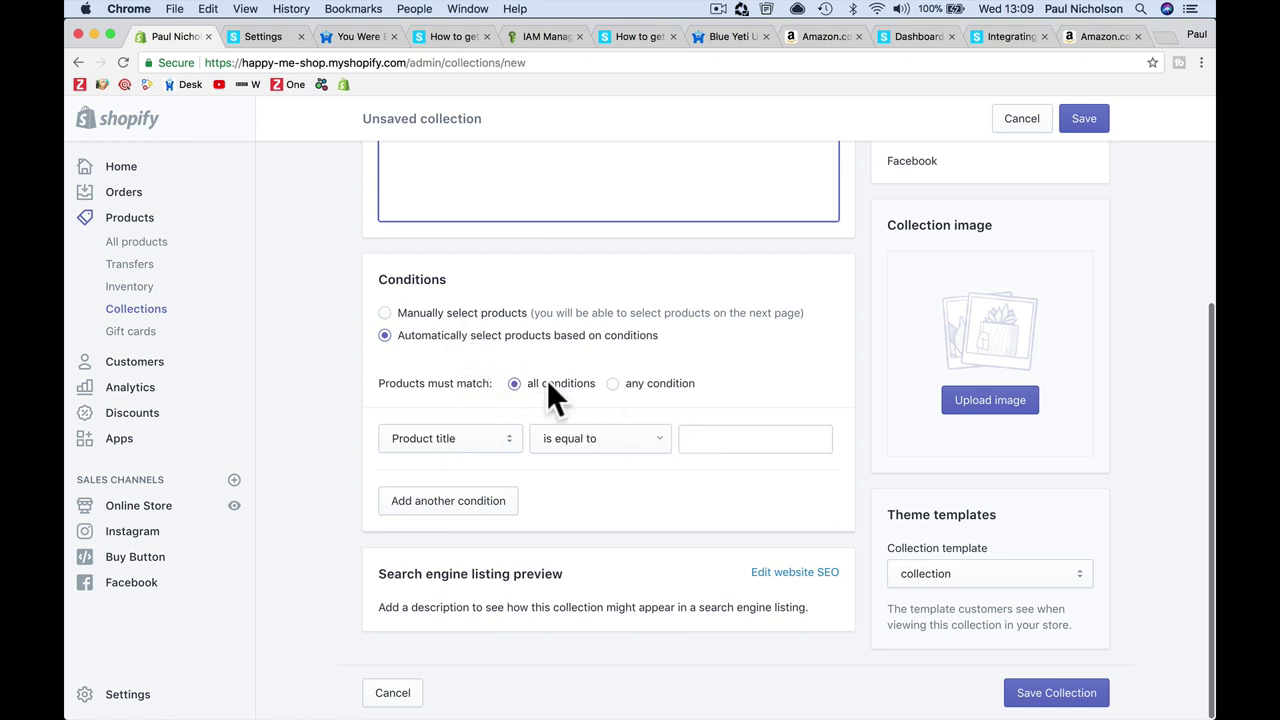
pyautogui.click(710, 438)
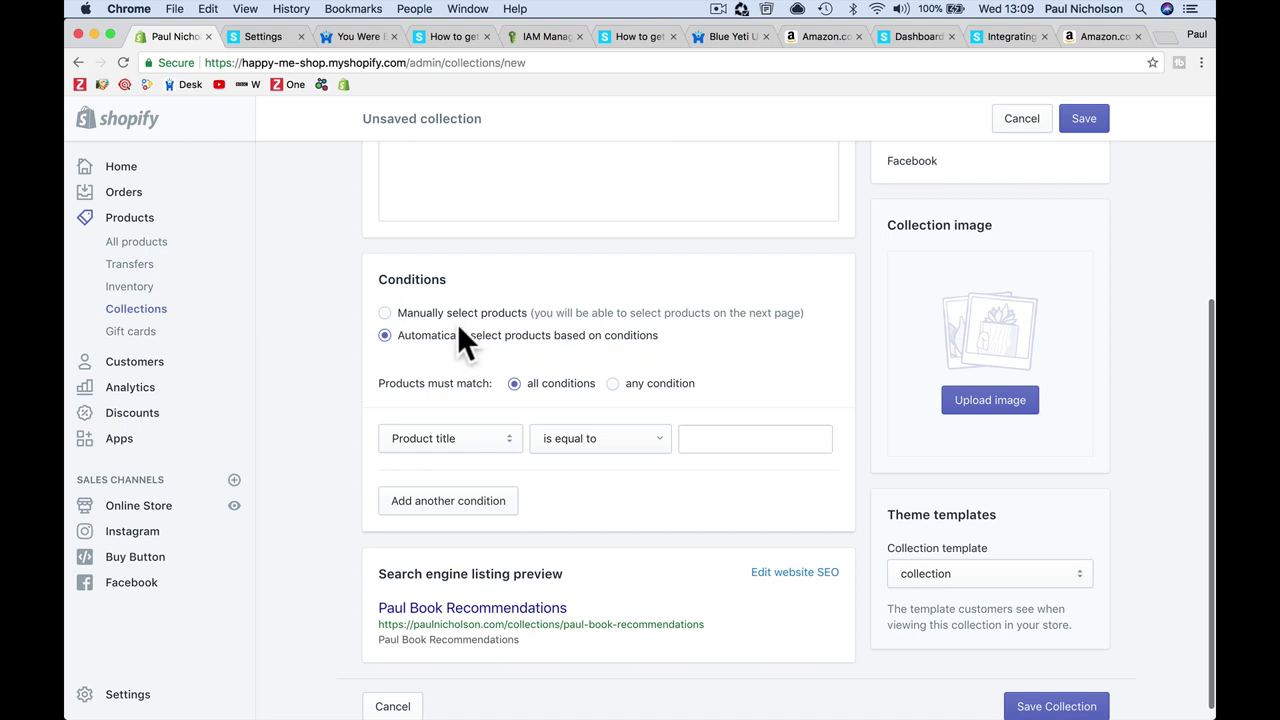
pyautogui.click(457, 318)
pyautogui.click(1078, 120)
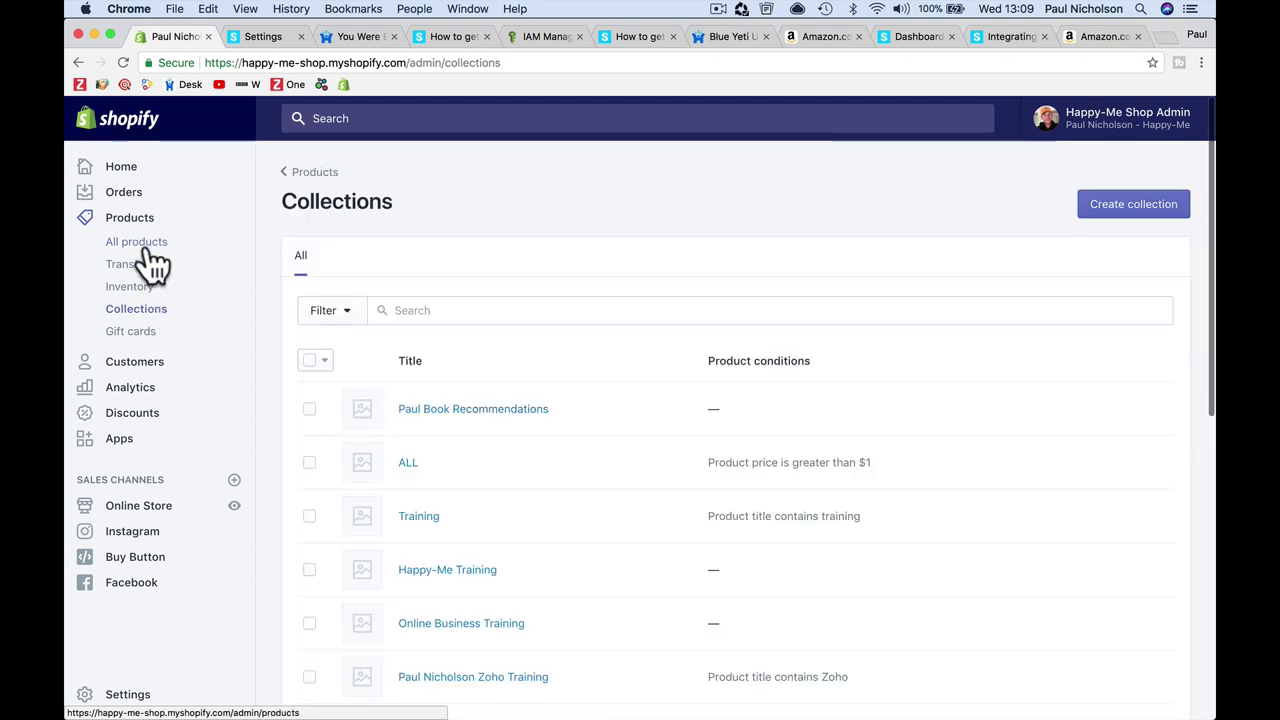
# Search the list of all store products for "stephen", then clear the search
pyautogui.click(143, 250)
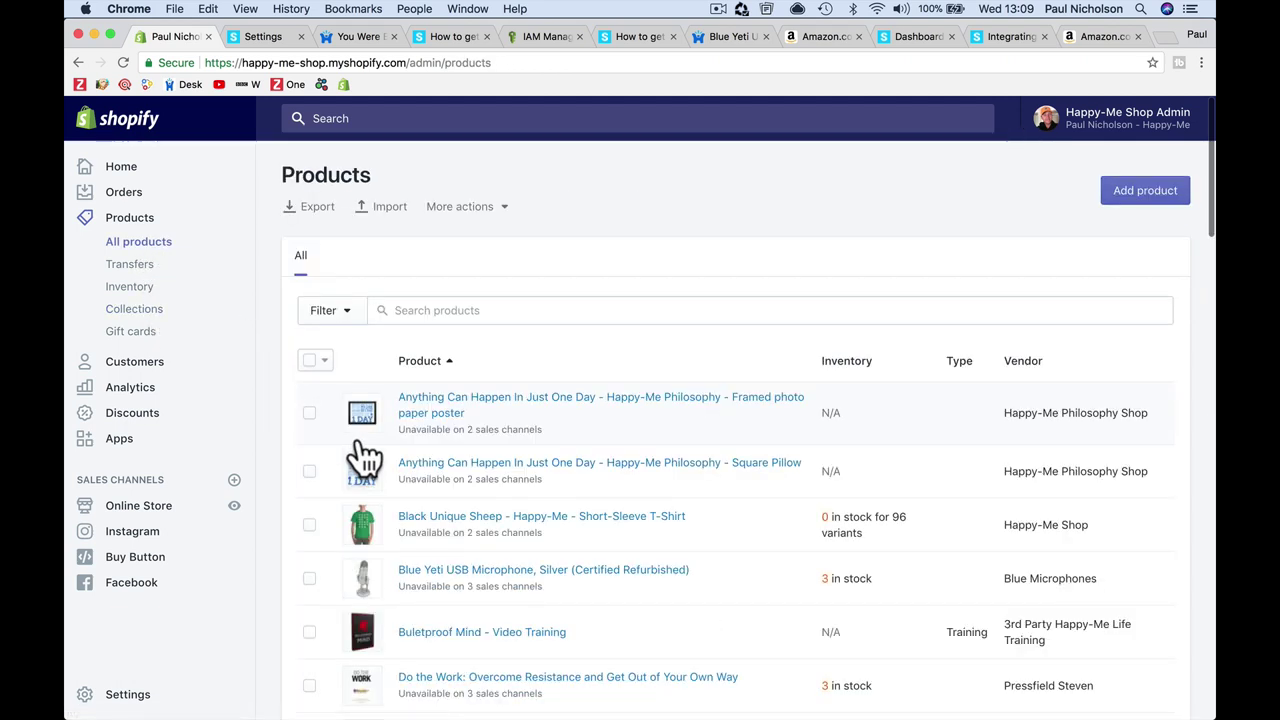
pyautogui.click(442, 310)
pyautogui.write('s')
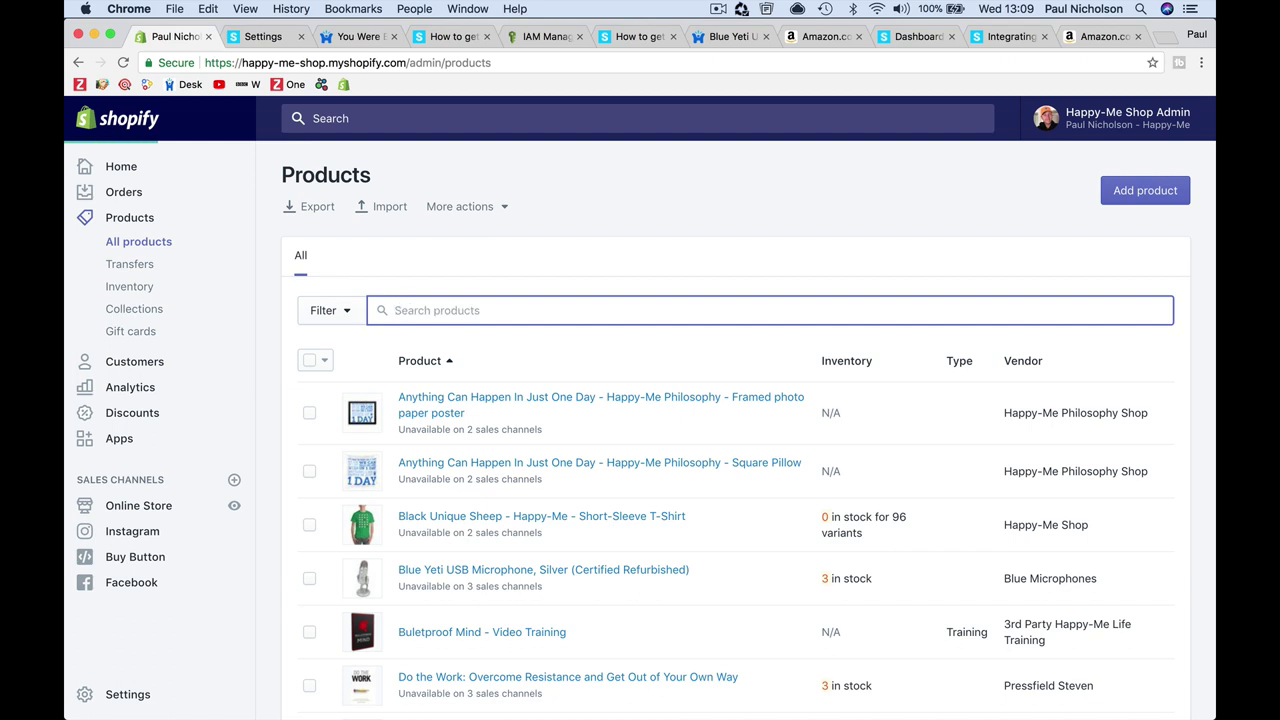
pyautogui.write('stephen')
pyautogui.doubleClick(430, 310)
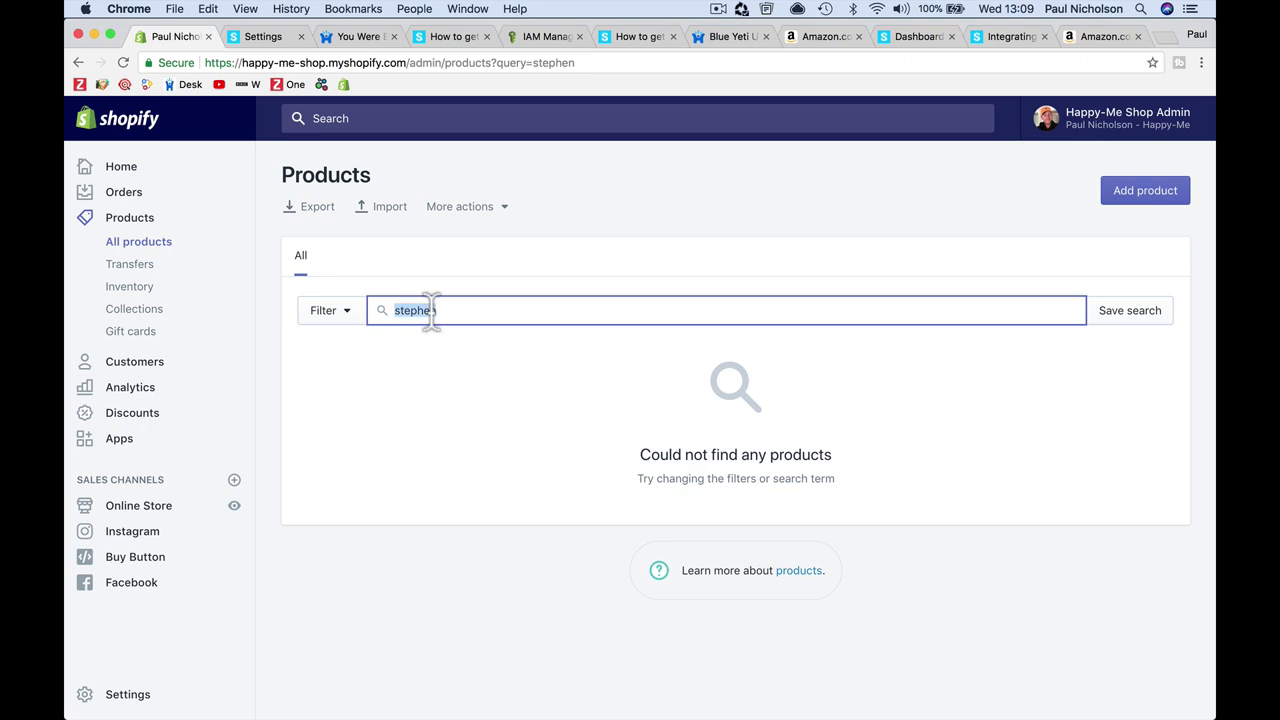
pyautogui.press('BackSpace')
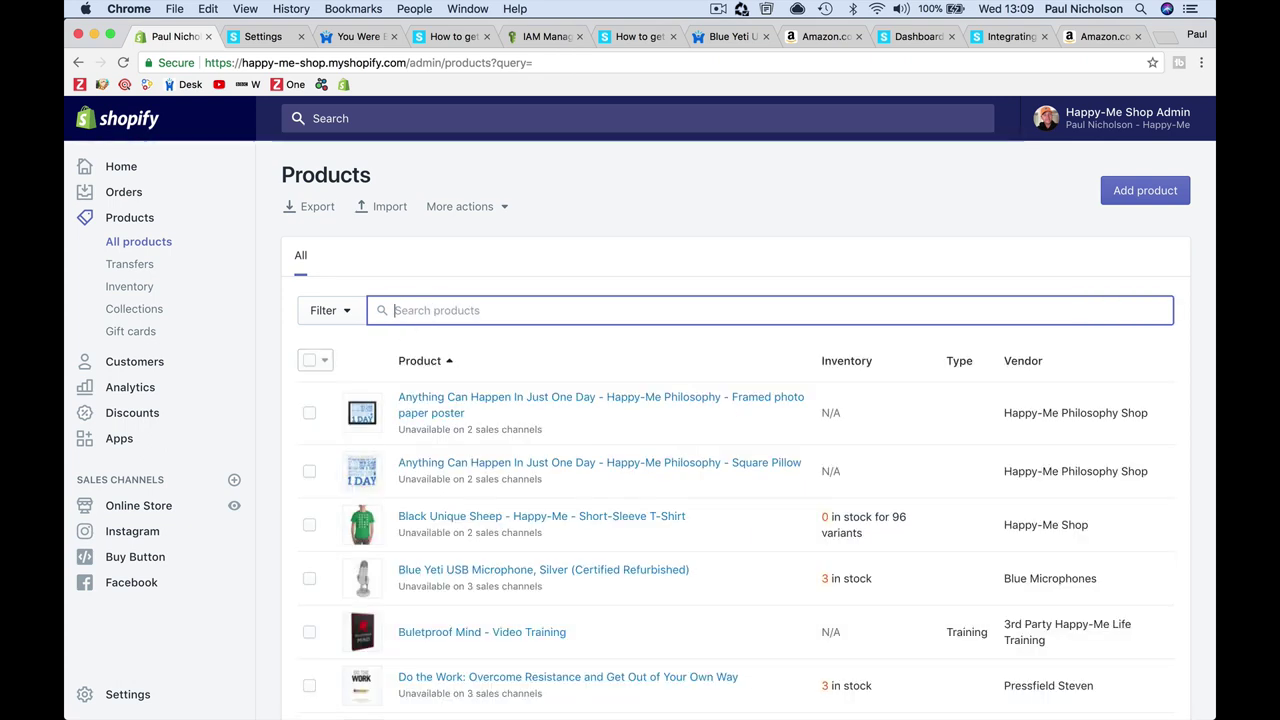
# Search the products for "pressf" and add all the matching books to the "Paul Book Recommendations" collection
pyautogui.write('press')
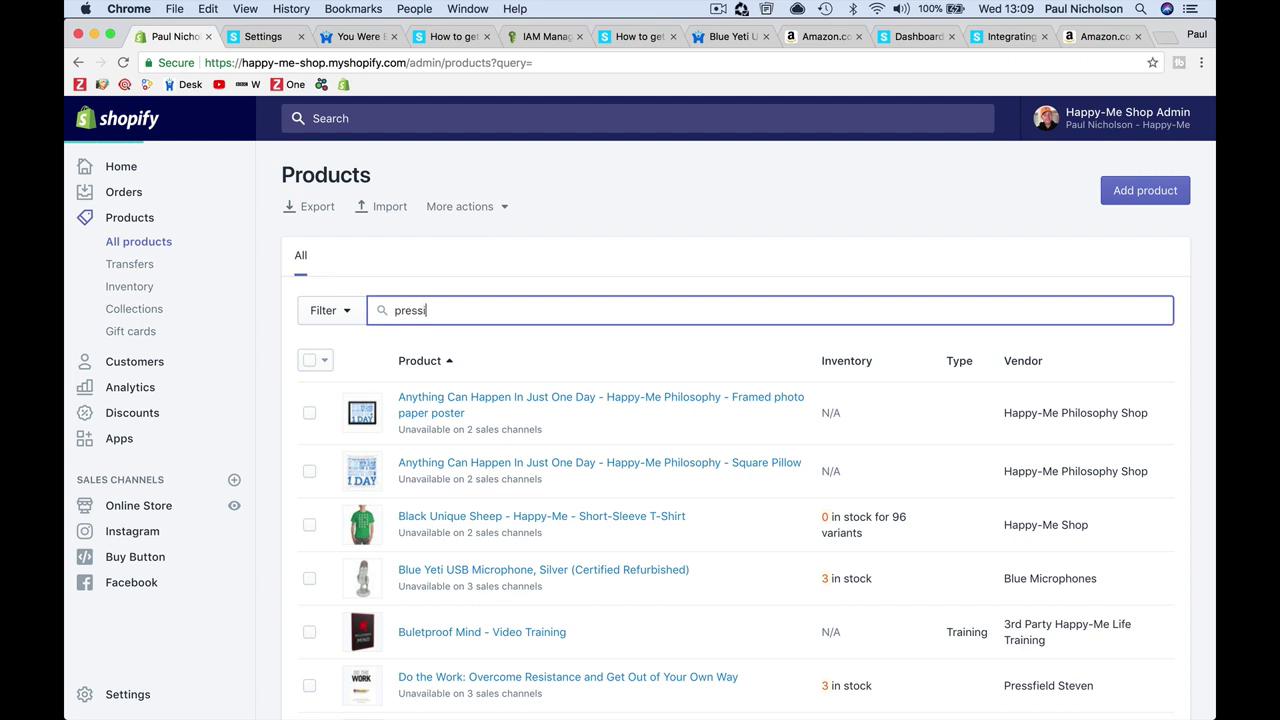
pyautogui.write('fi')
pyautogui.press('BackSpace')
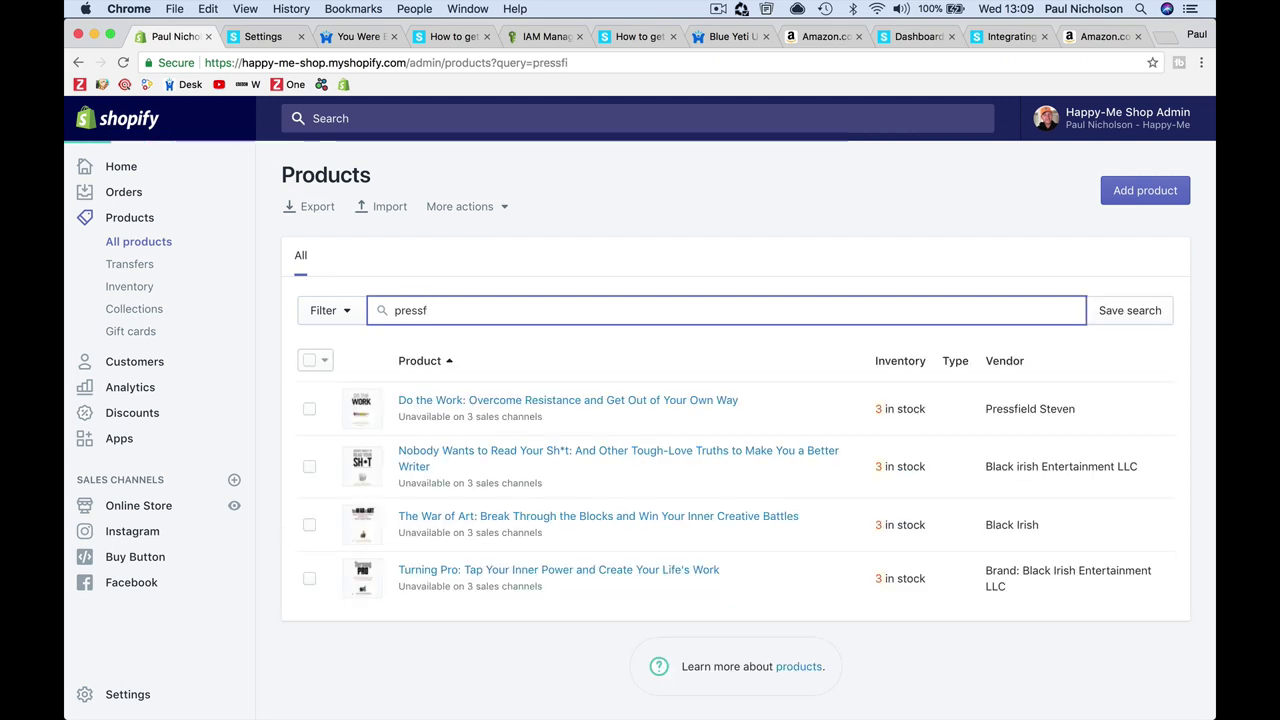
pyautogui.click(309, 360)
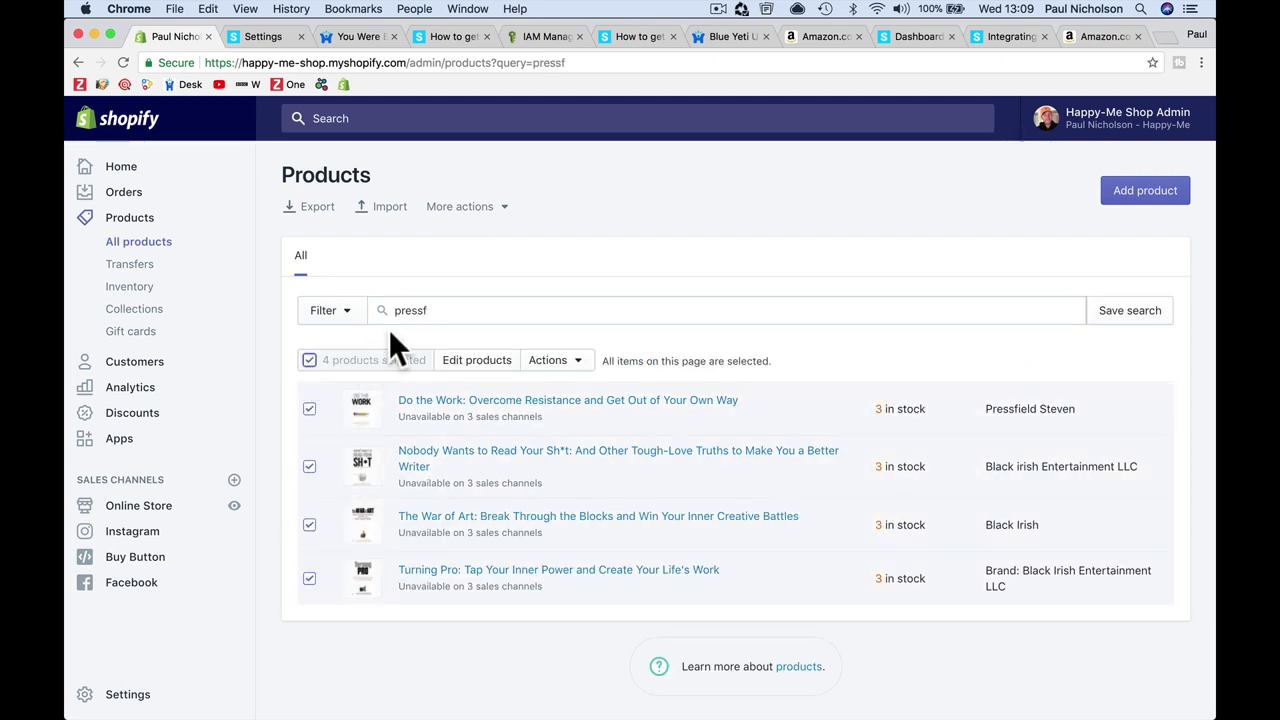
pyautogui.click(548, 362)
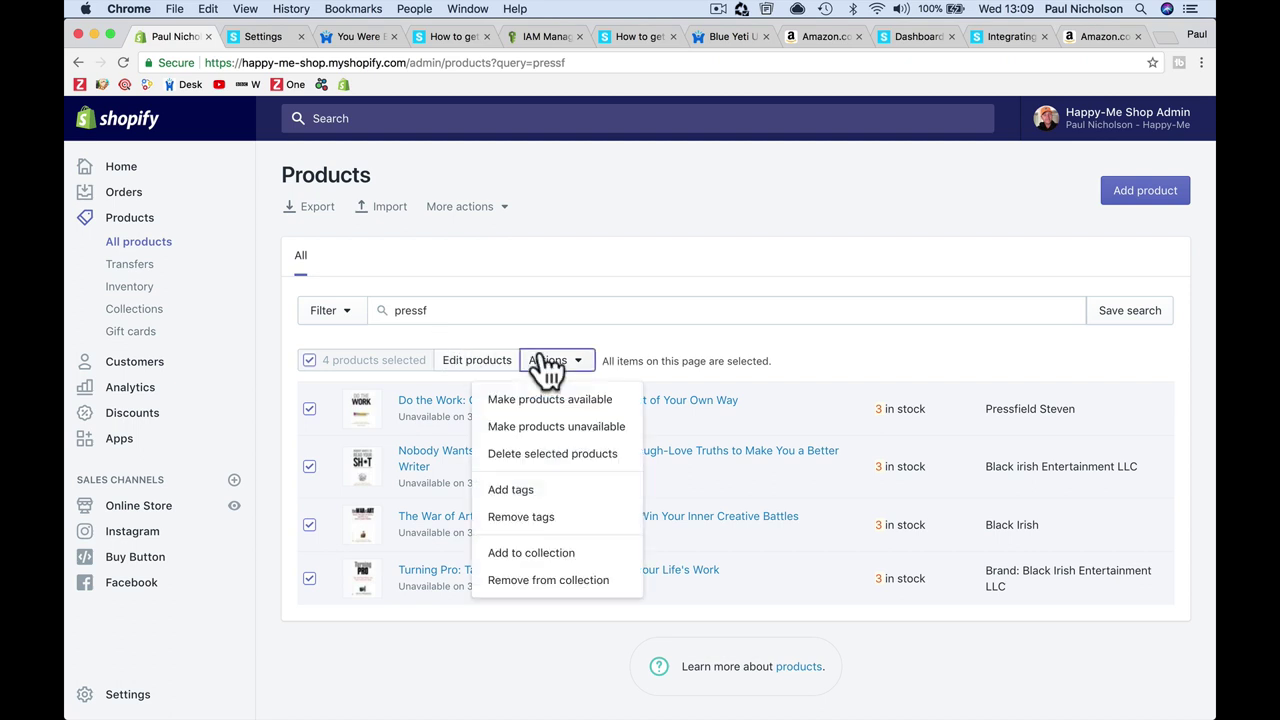
pyautogui.click(564, 551)
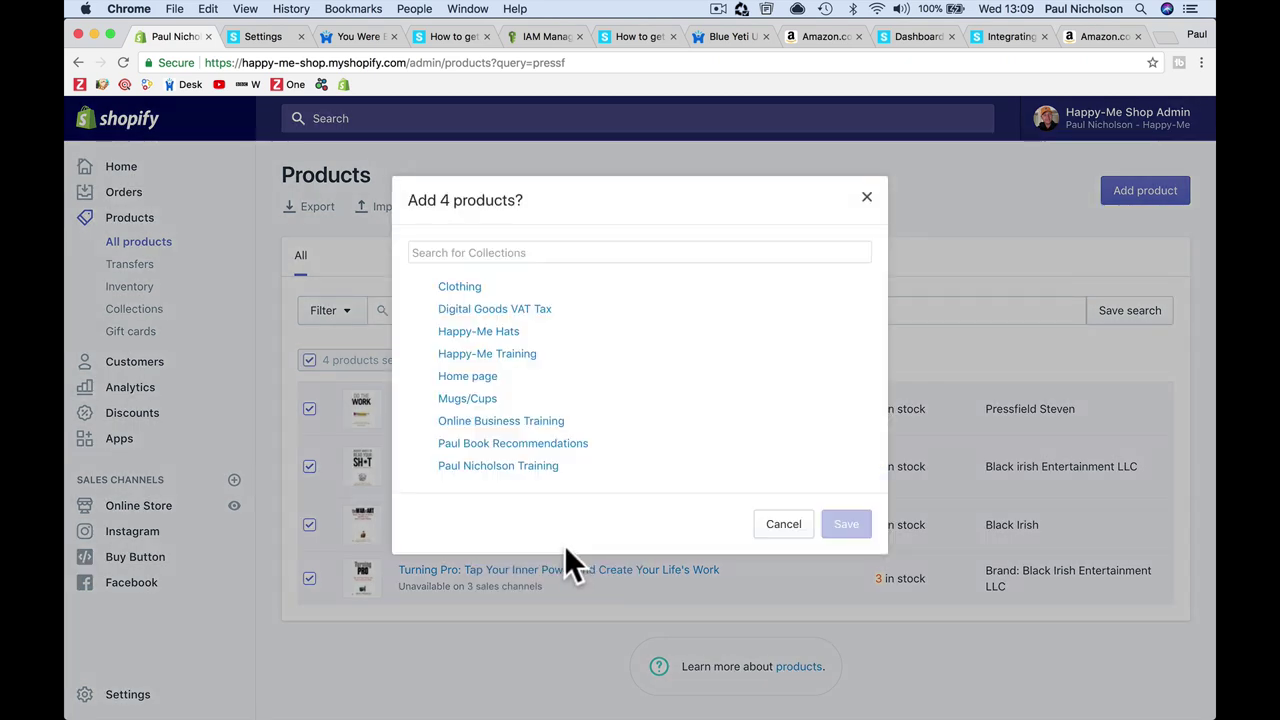
pyautogui.click(603, 443)
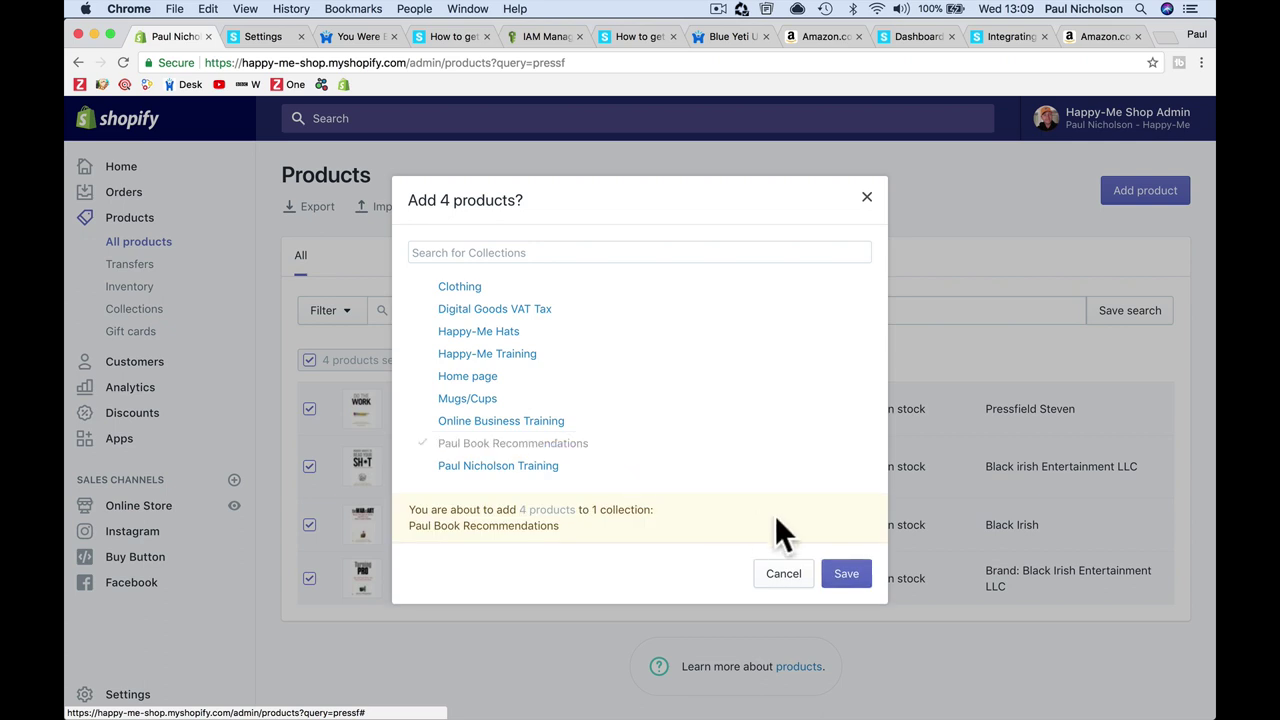
pyautogui.click(840, 574)
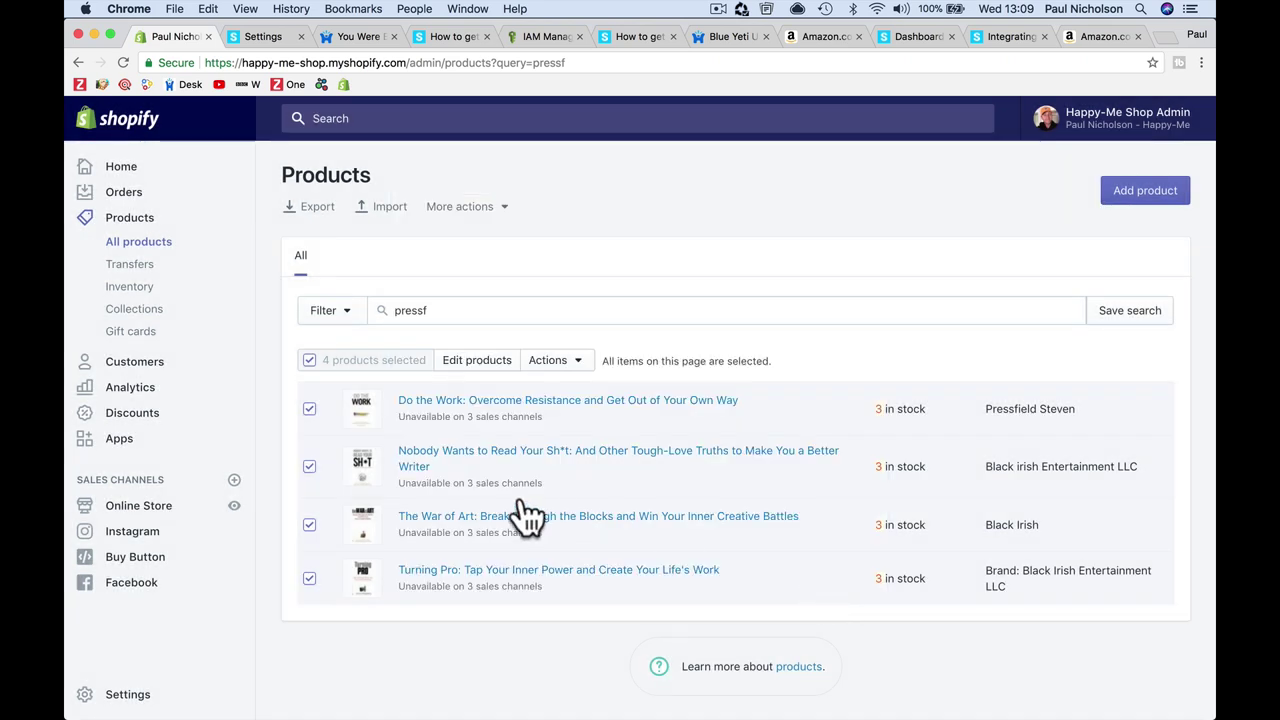
# View the "Do the Work" product on the storefront and look over its "Paul Book Recommendations" collection page
pyautogui.click(704, 400)
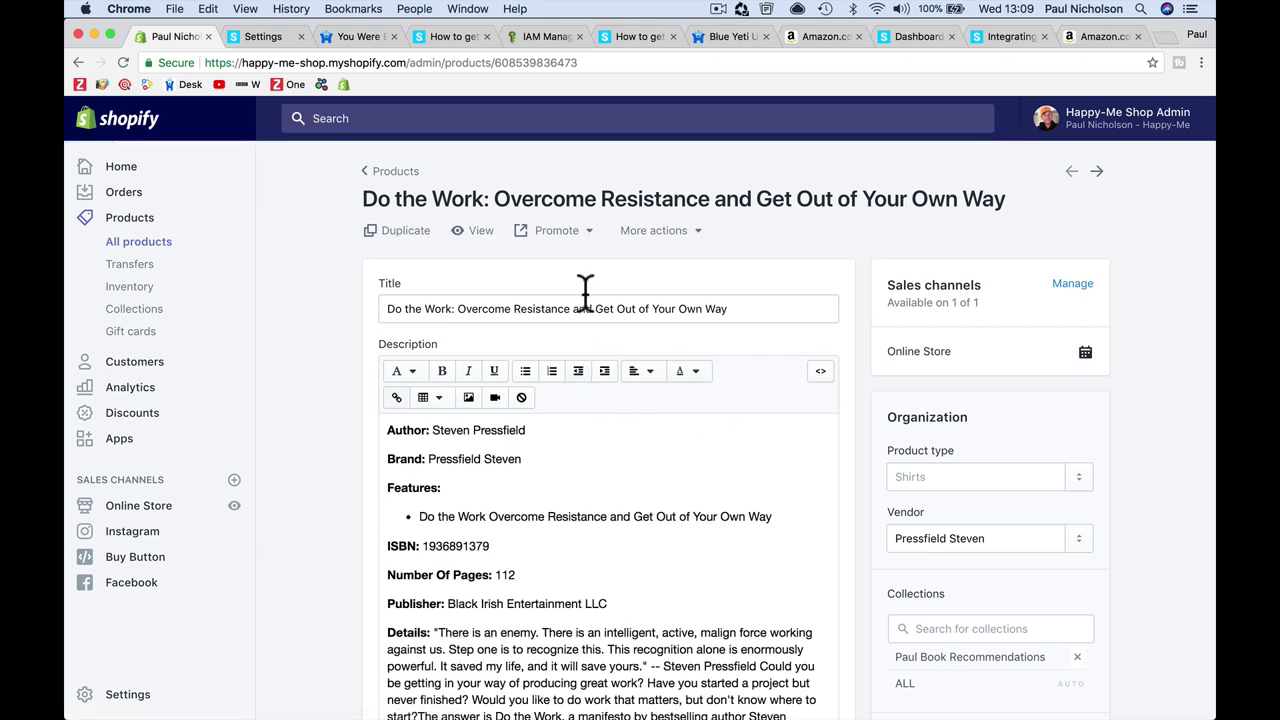
pyautogui.click(472, 236)
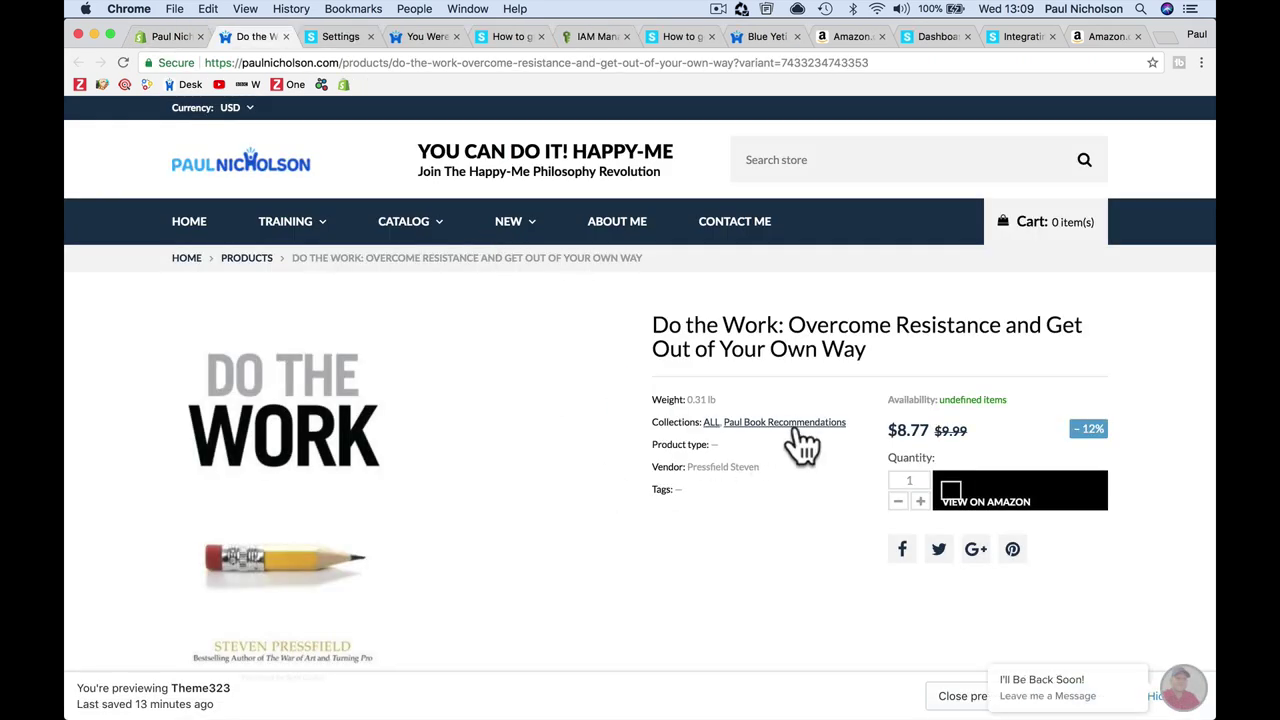
pyautogui.click(798, 430)
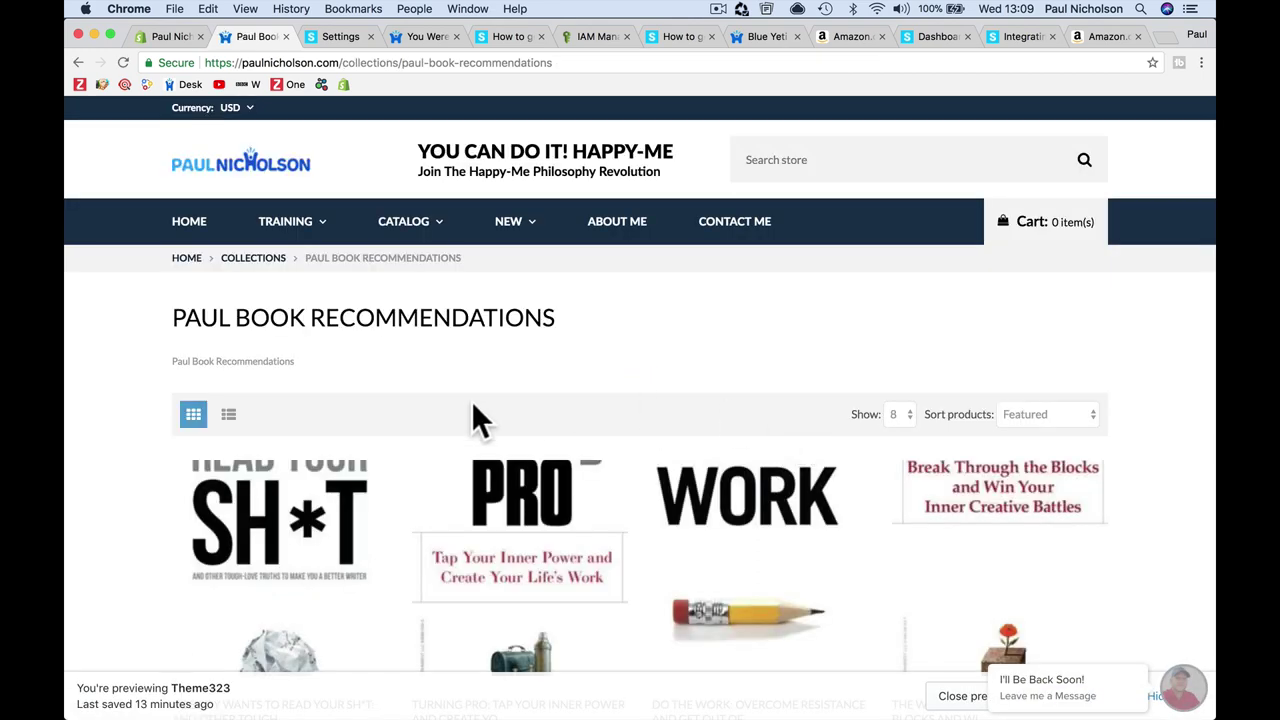
pyautogui.scroll(-5, 471, 401)
pyautogui.scroll(3, 471, 401)
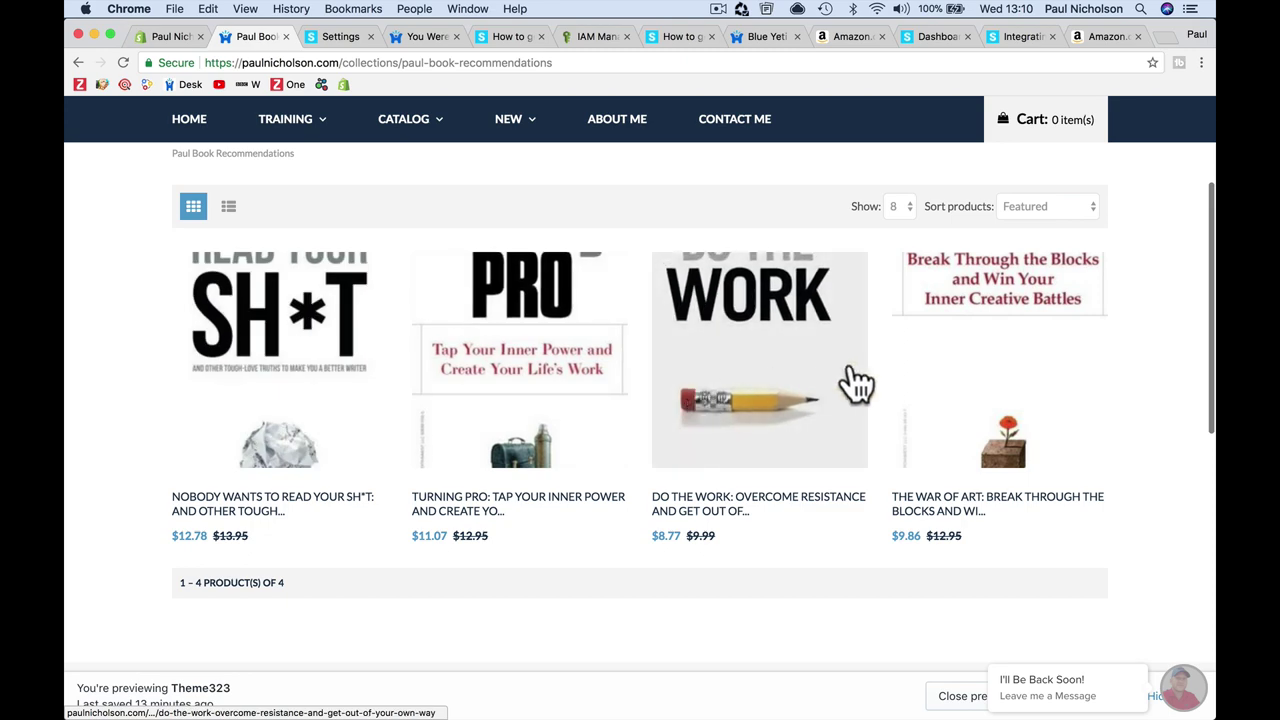
pyautogui.scroll(3, 923, 380)
pyautogui.moveTo(425, 178)
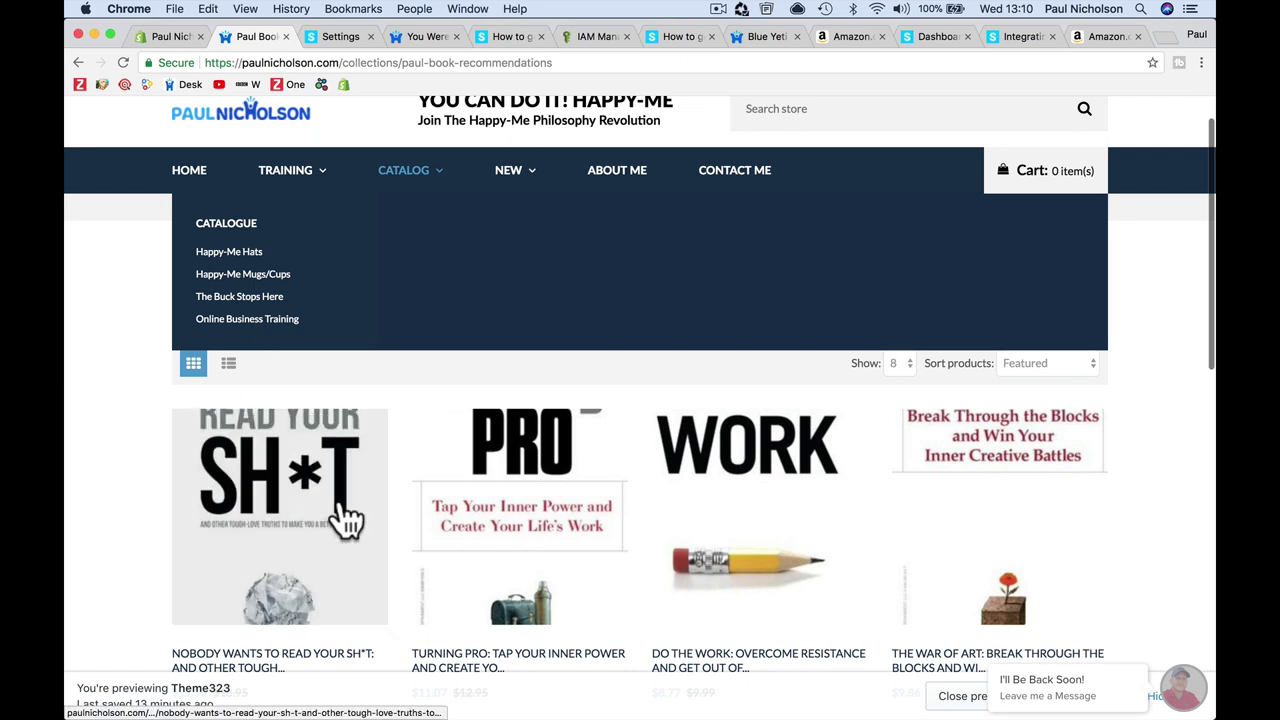
pyautogui.scroll(-2, 345, 518)
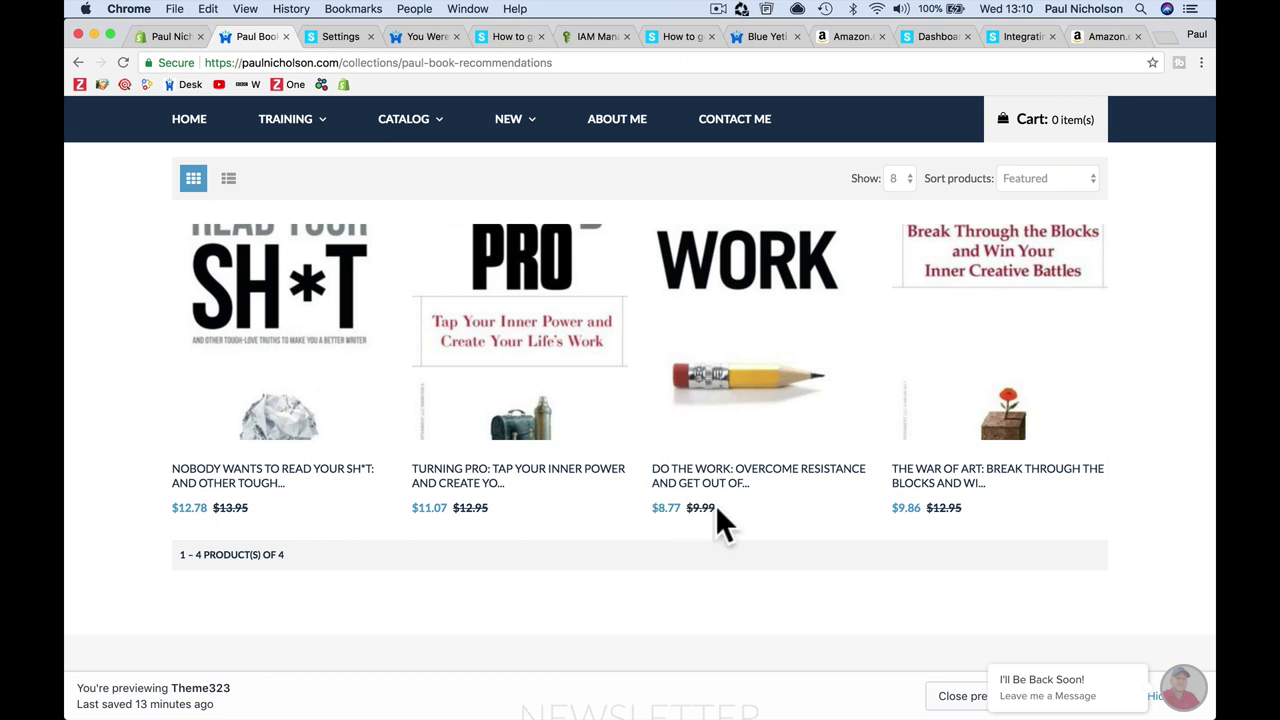
# Open the "Nobody Wants to Read Your Sh*t" book, follow its Amazon link to inspect the affiliate URL, and close the Amazon page
pyautogui.click(288, 352)
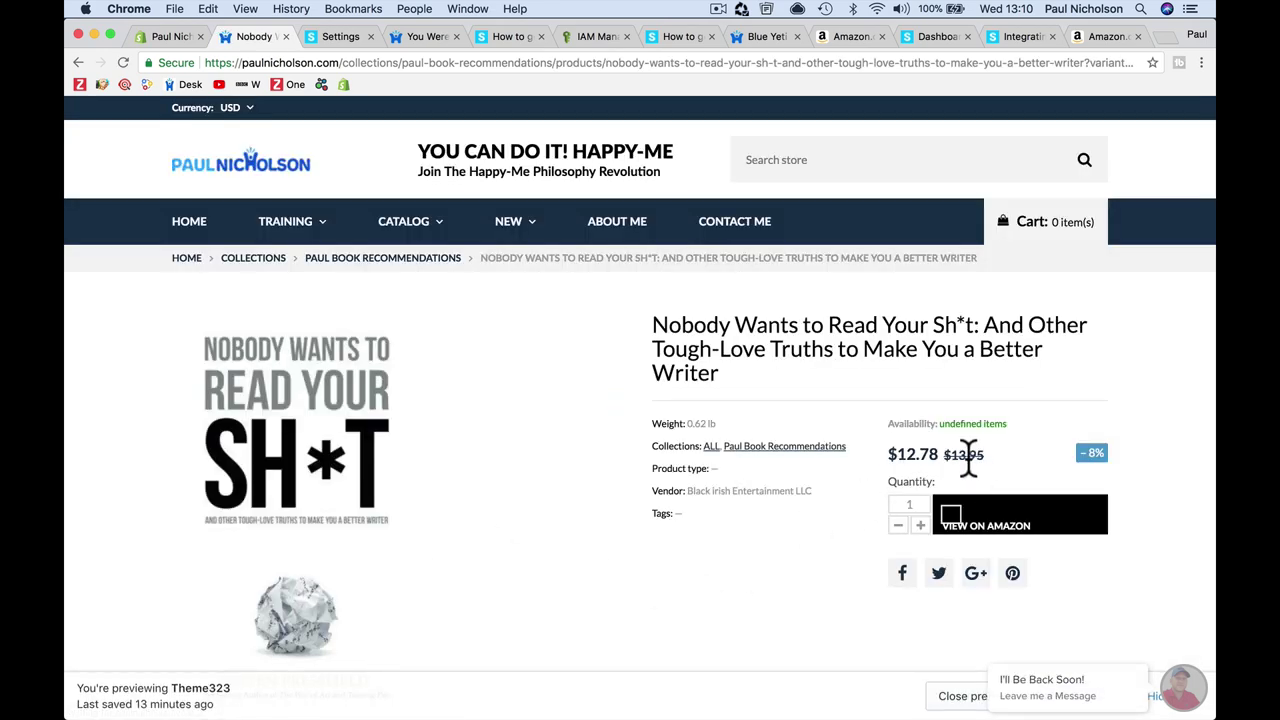
pyautogui.click(996, 522)
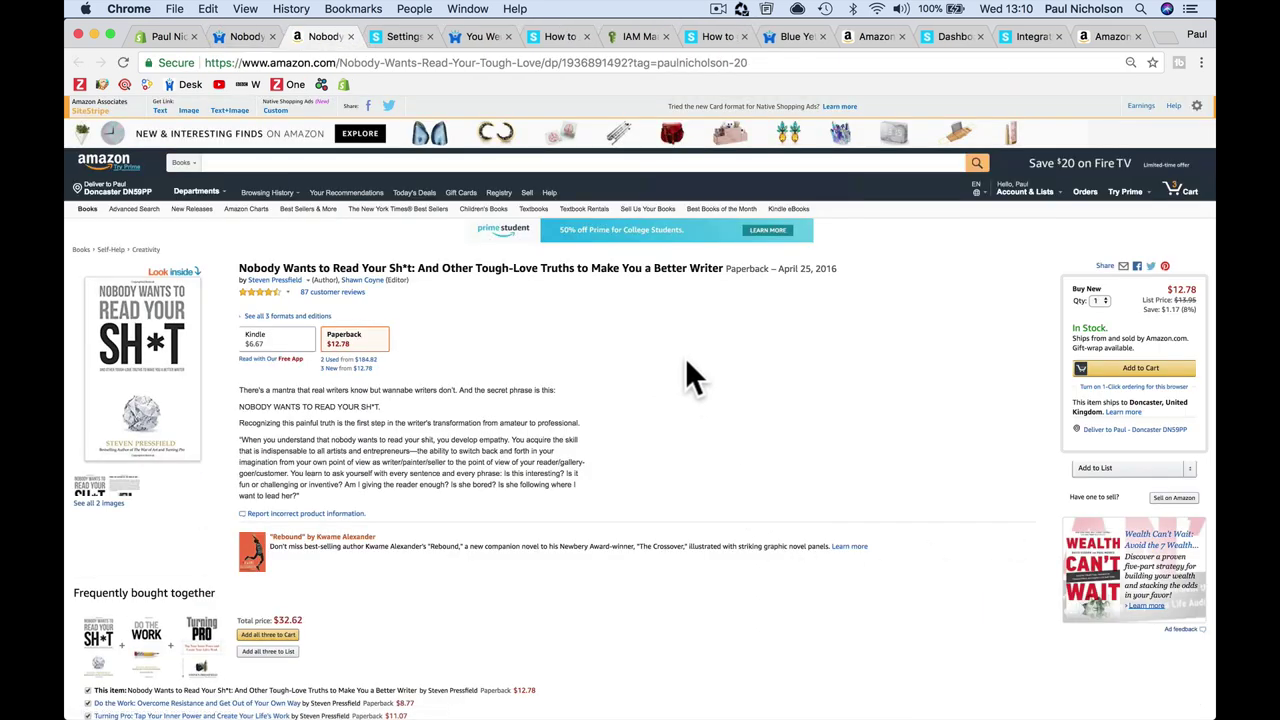
pyautogui.click(375, 62)
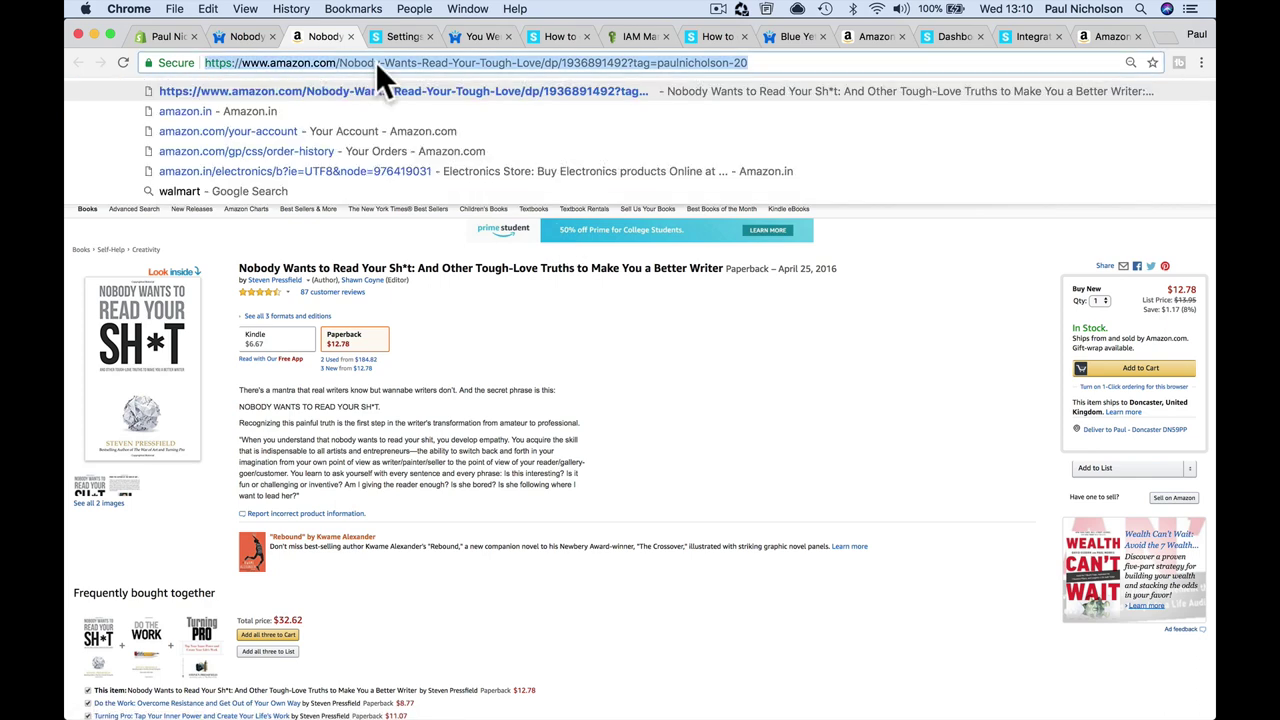
pyautogui.click(351, 36)
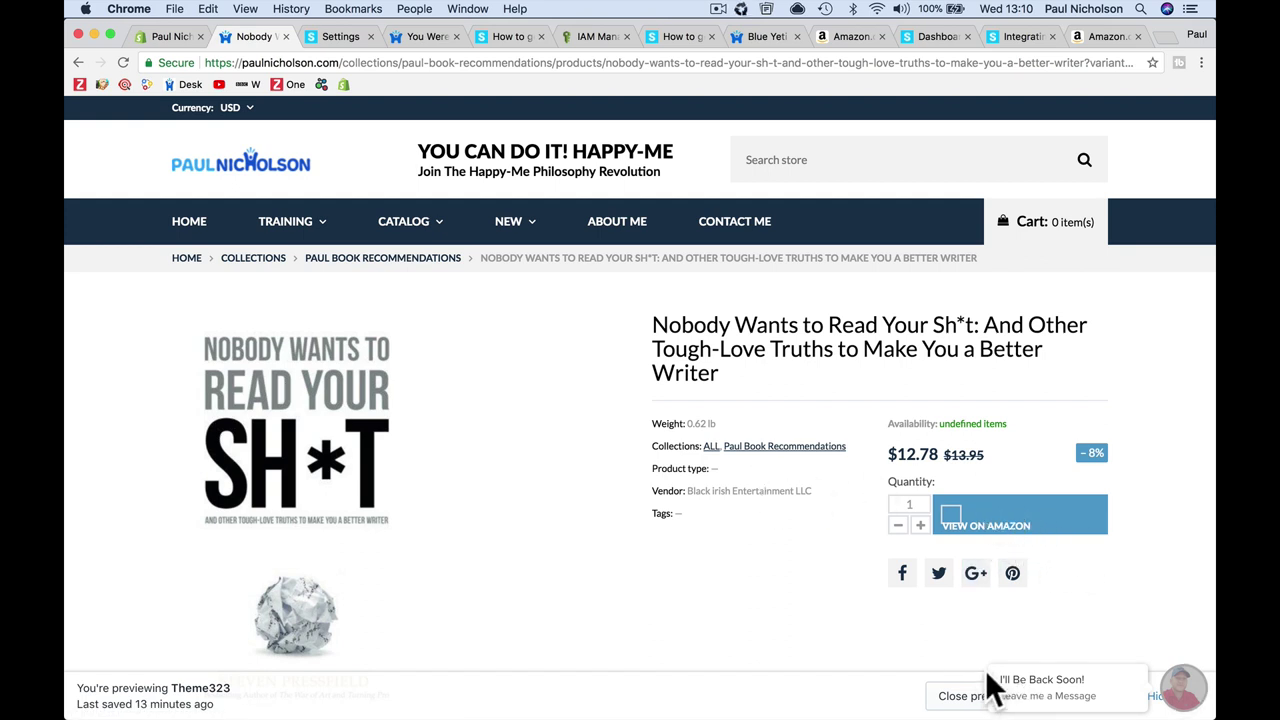
# Switch to Mail, read the "Welcome to Spreadr" message for the support contact details, and return to Chrome
pyautogui.click(688, 706)
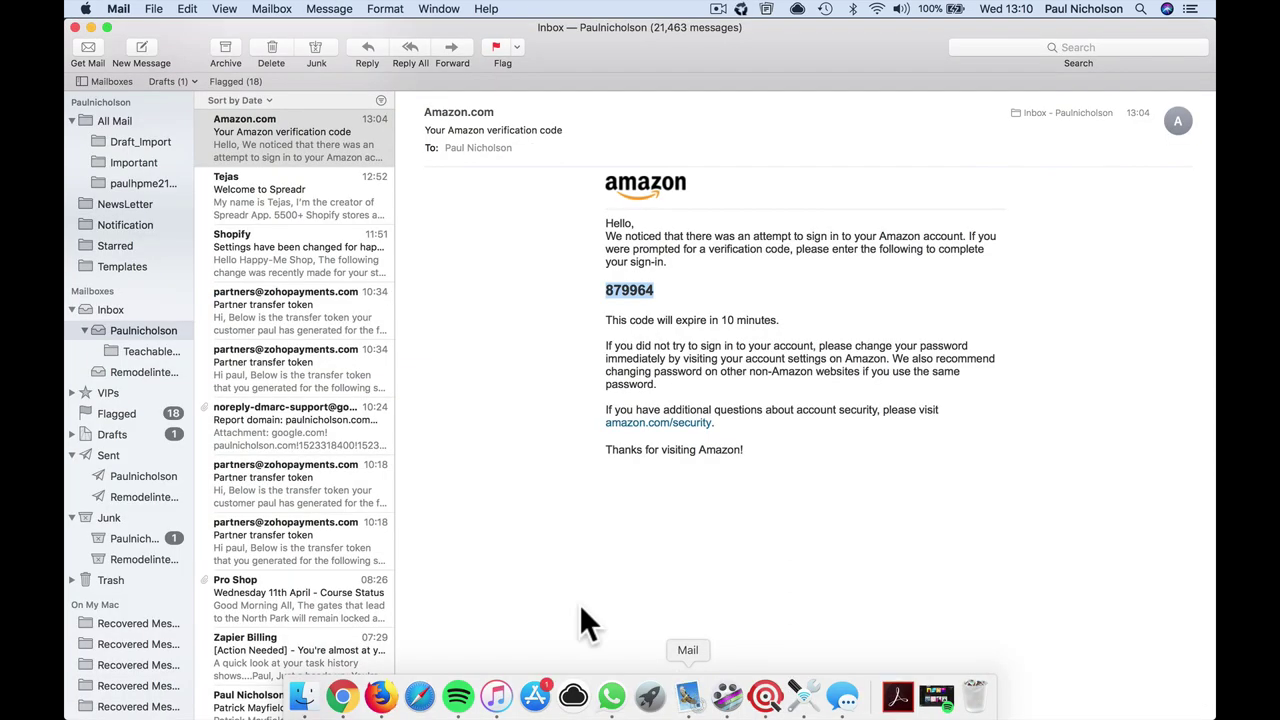
pyautogui.click(297, 206)
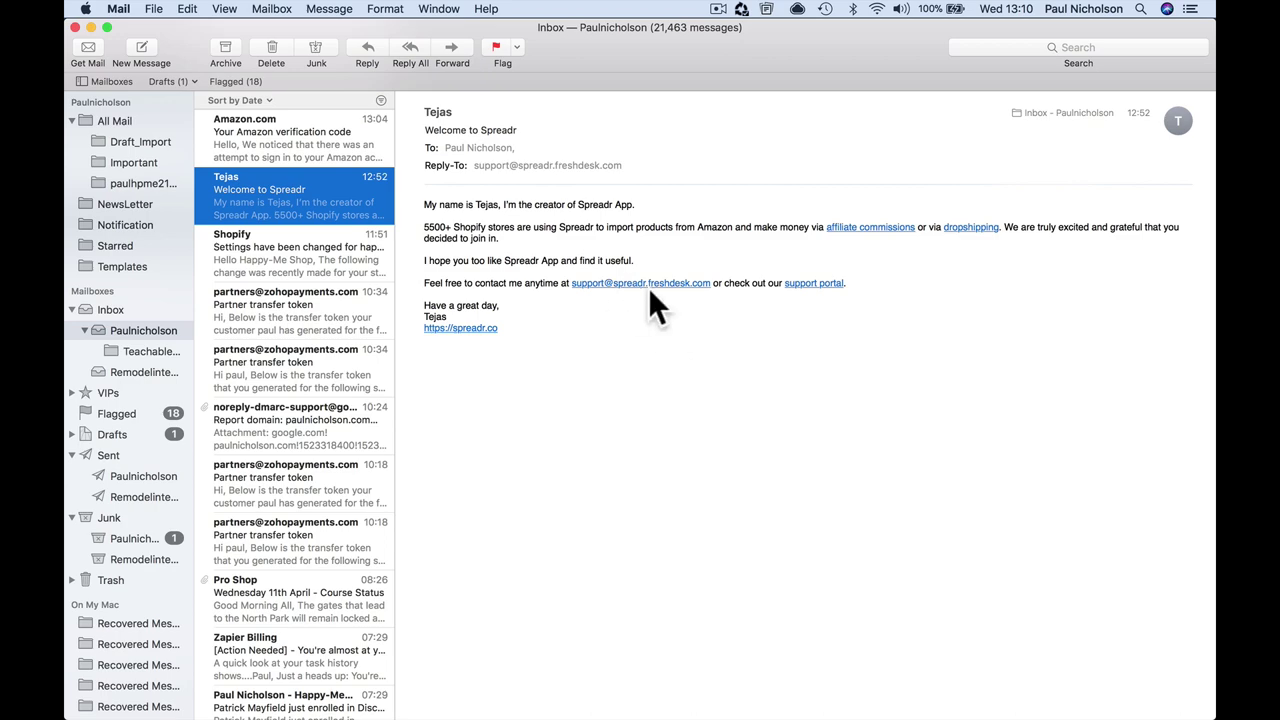
pyautogui.moveTo(686, 700)
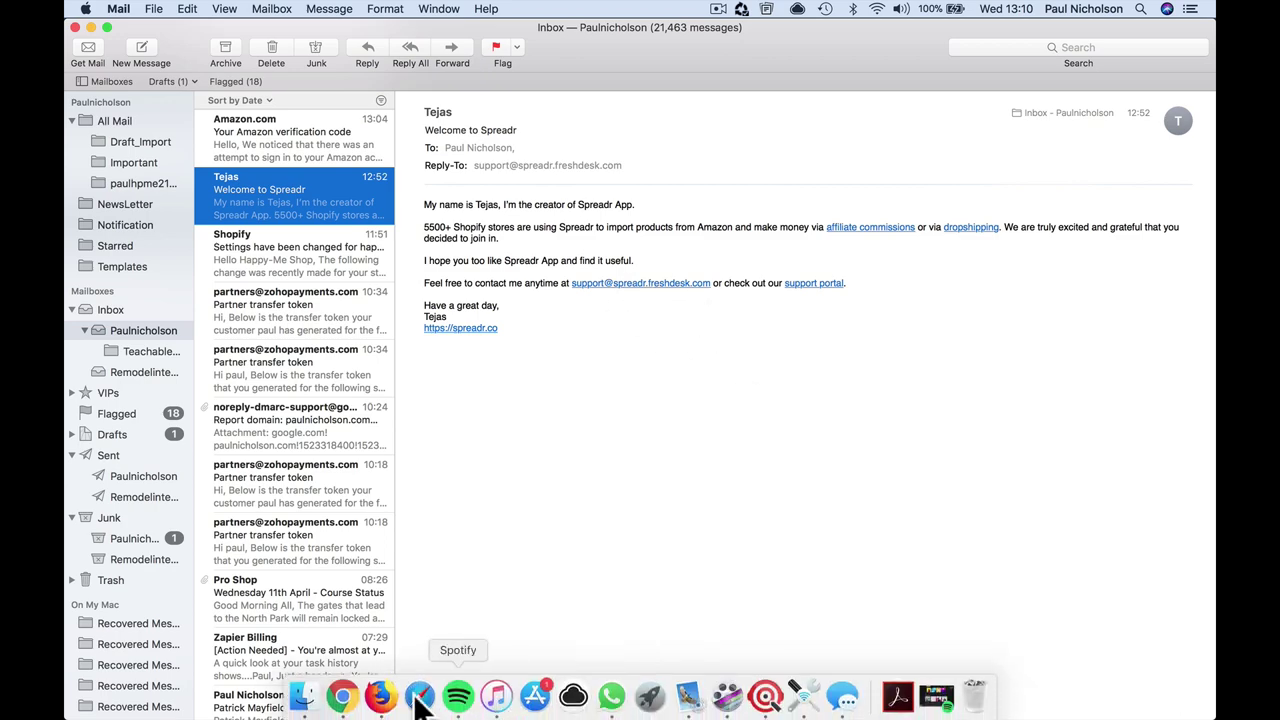
pyautogui.click(345, 695)
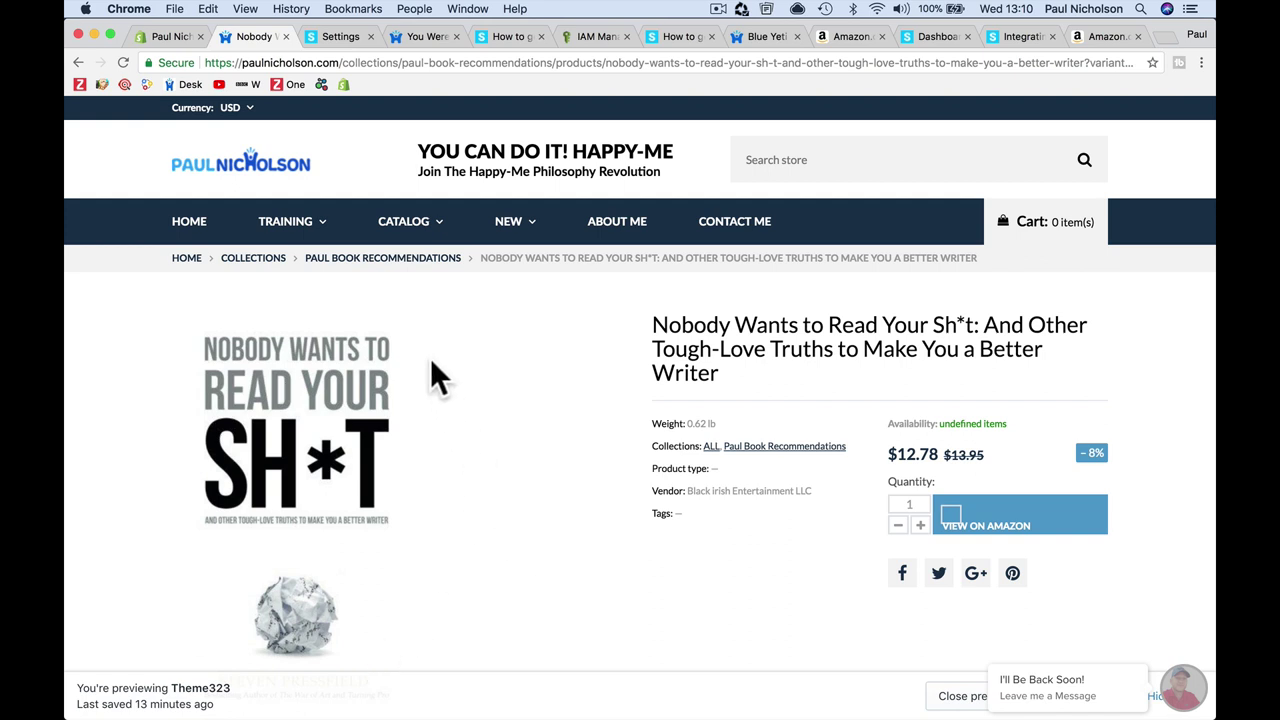
# Go to the storefront's home page and open the featured book "Nobody Wants to Read Your Sh*t"
pyautogui.click(253, 166)
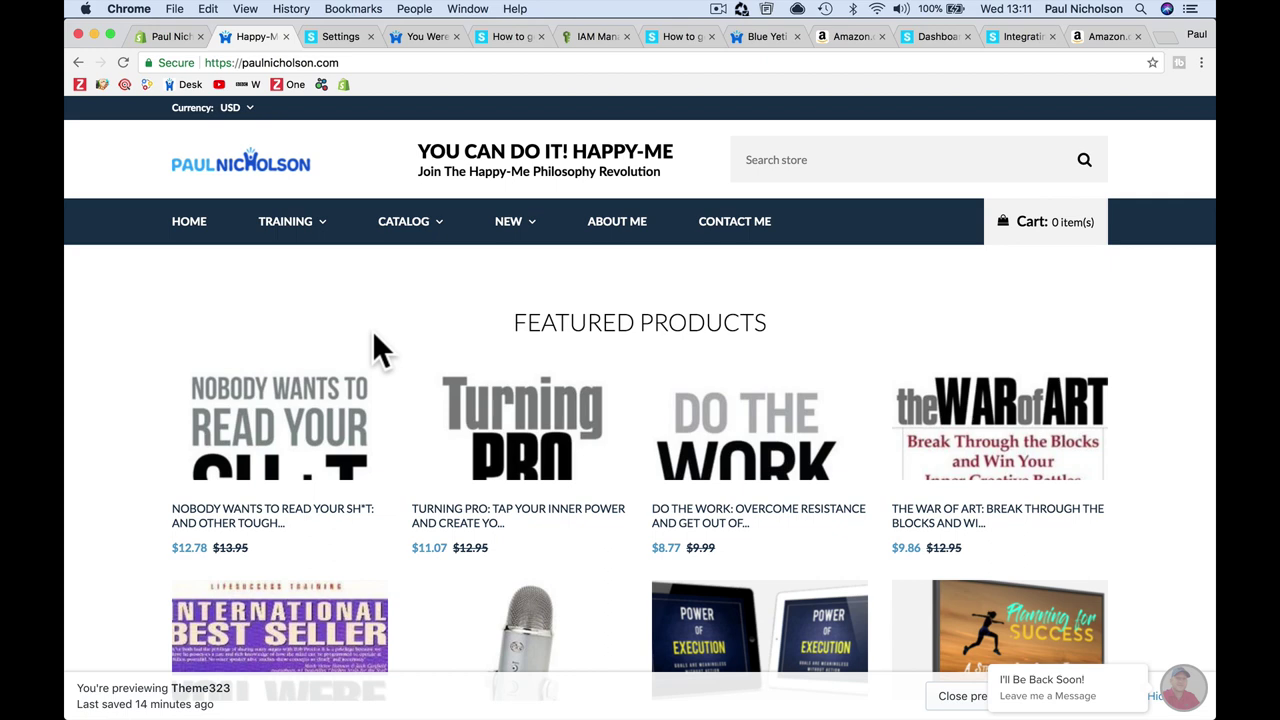
pyautogui.click(300, 430)
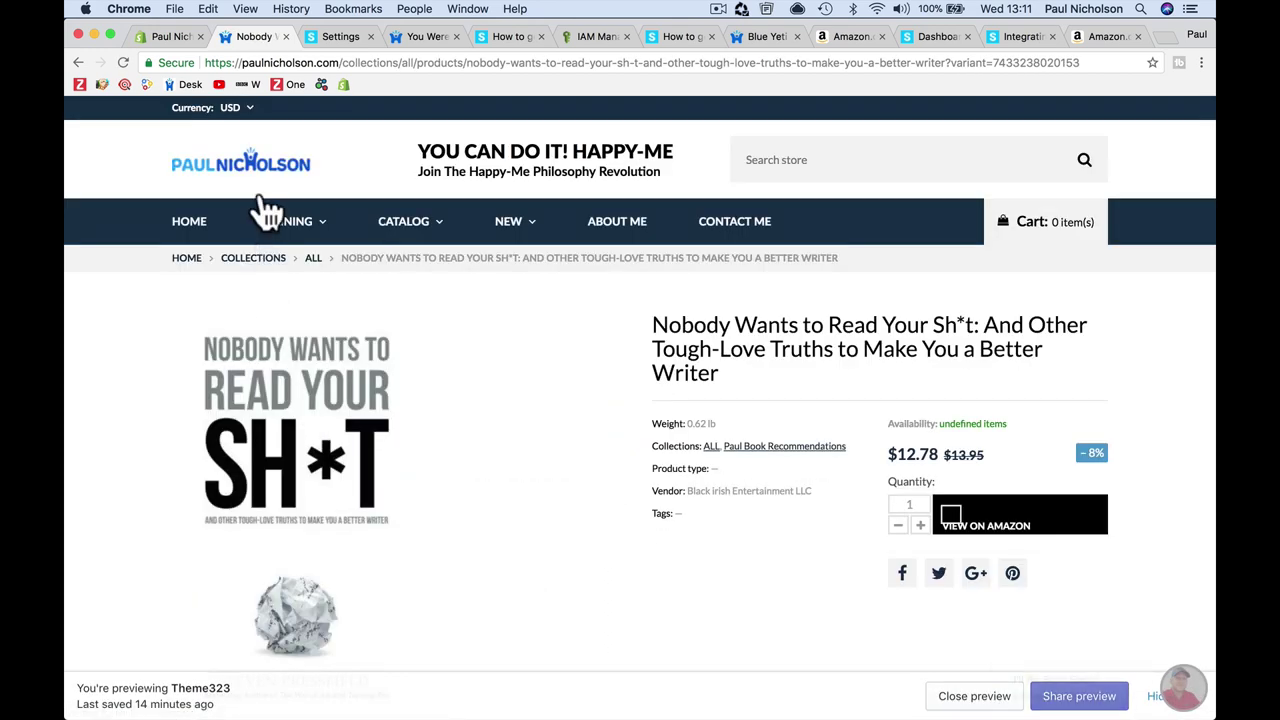
# Open the Facebook sales channel's shop in the Shopify admin and examine its collection order and shop preview
pyautogui.click(171, 38)
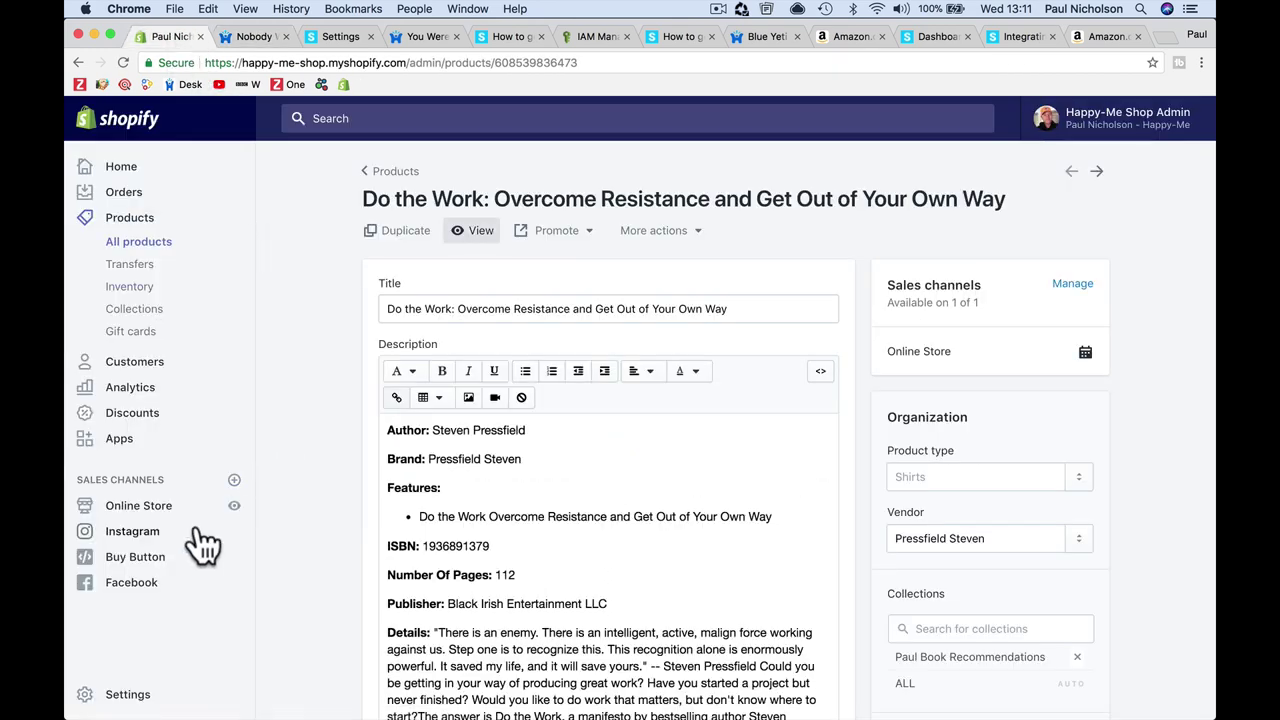
pyautogui.click(140, 584)
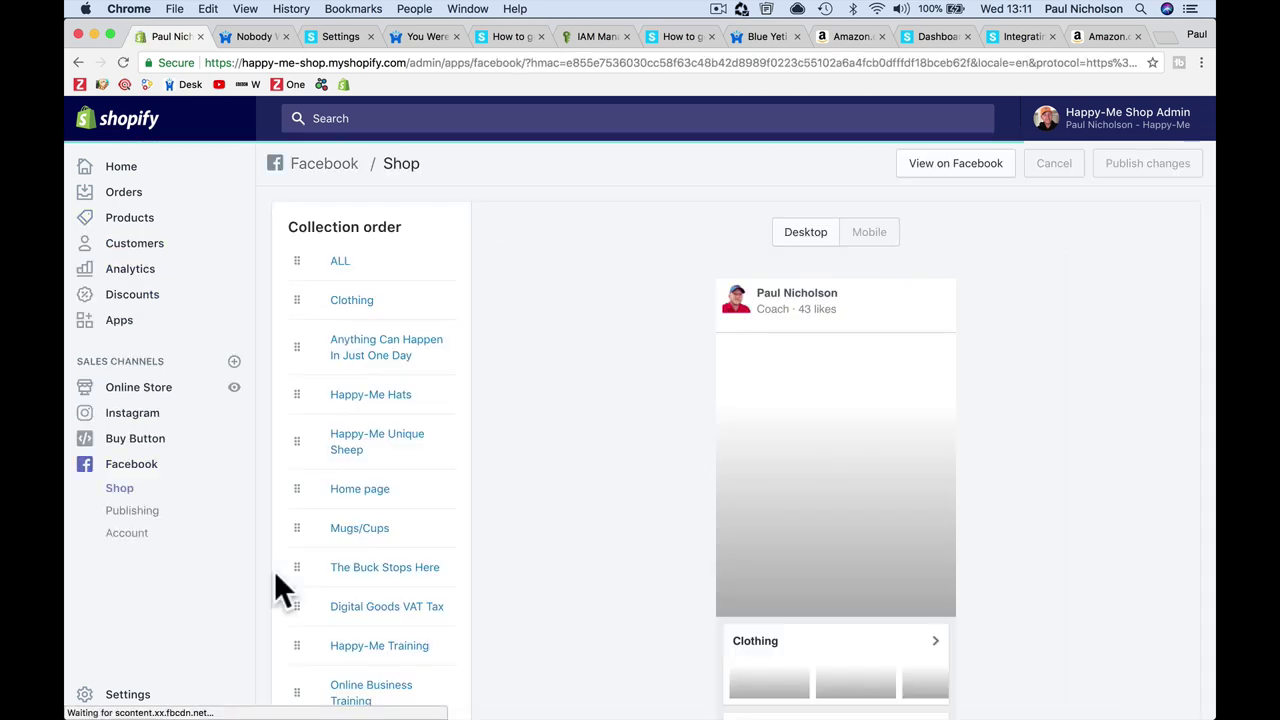
pyautogui.scroll(-1, 335, 600)
pyautogui.scroll(-4, 343, 590)
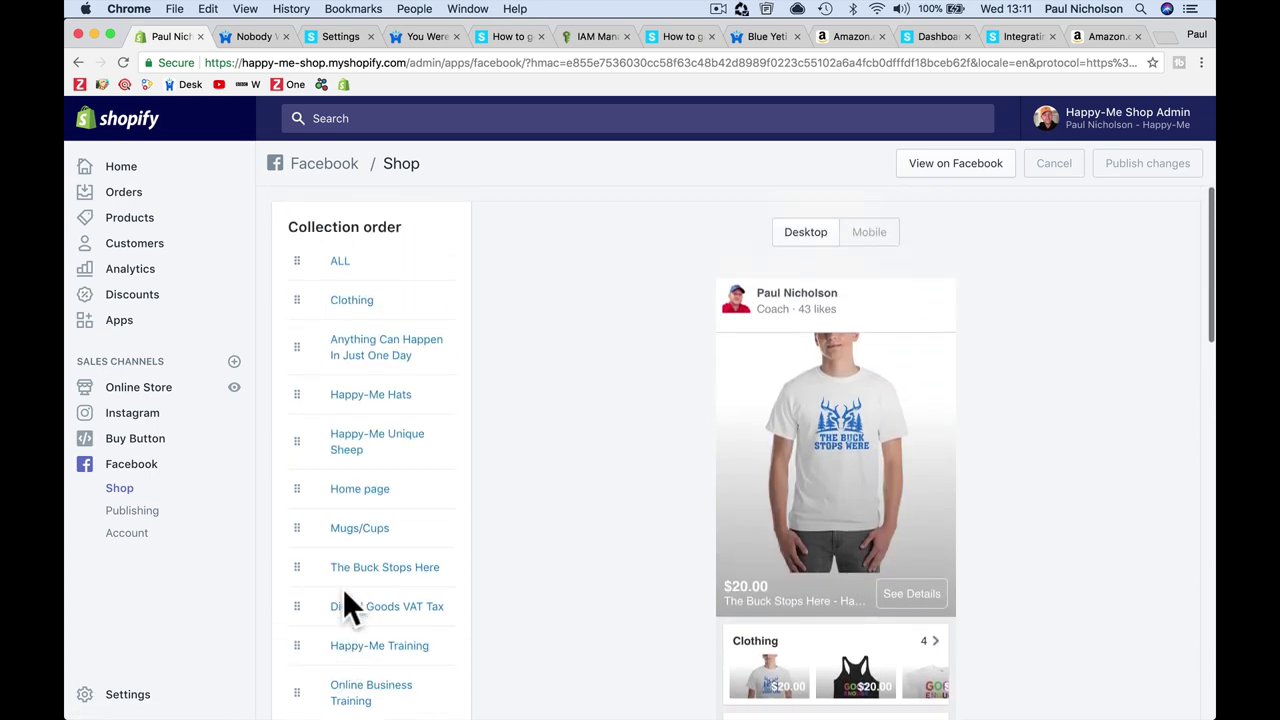
pyautogui.scroll(-10, 343, 605)
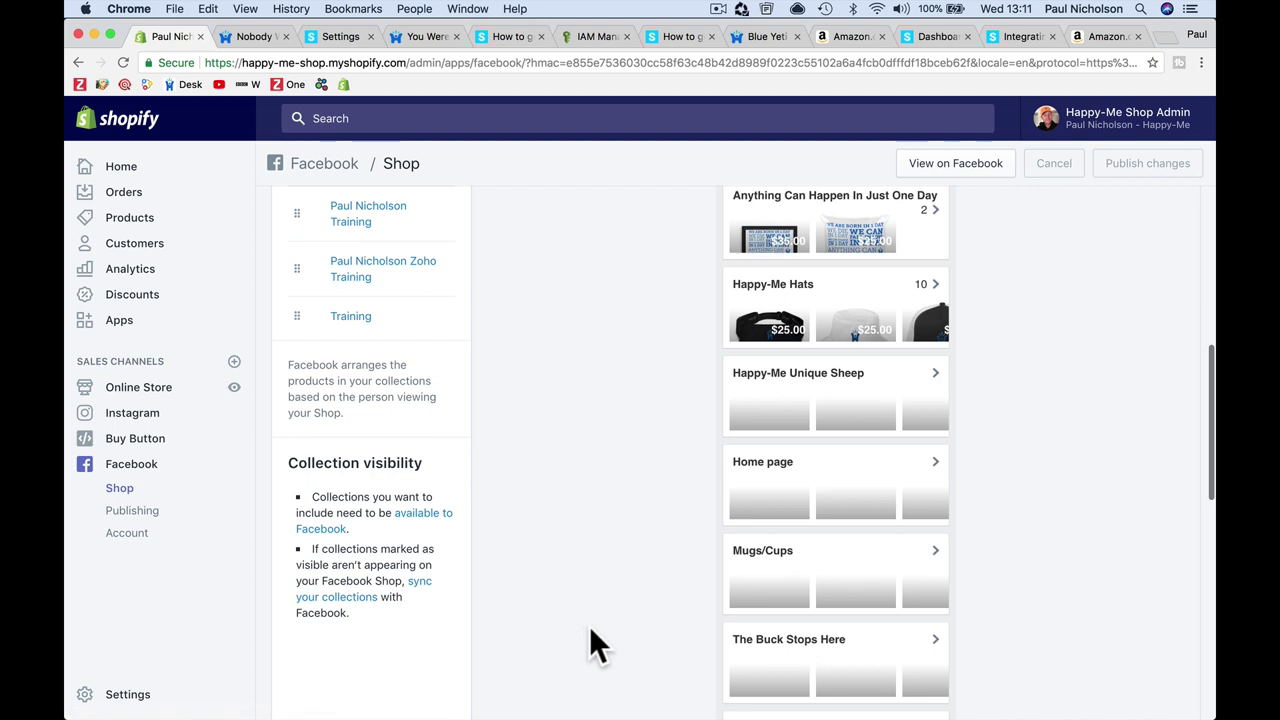
pyautogui.scroll(-5, 600, 635)
pyautogui.scroll(-10, 637, 640)
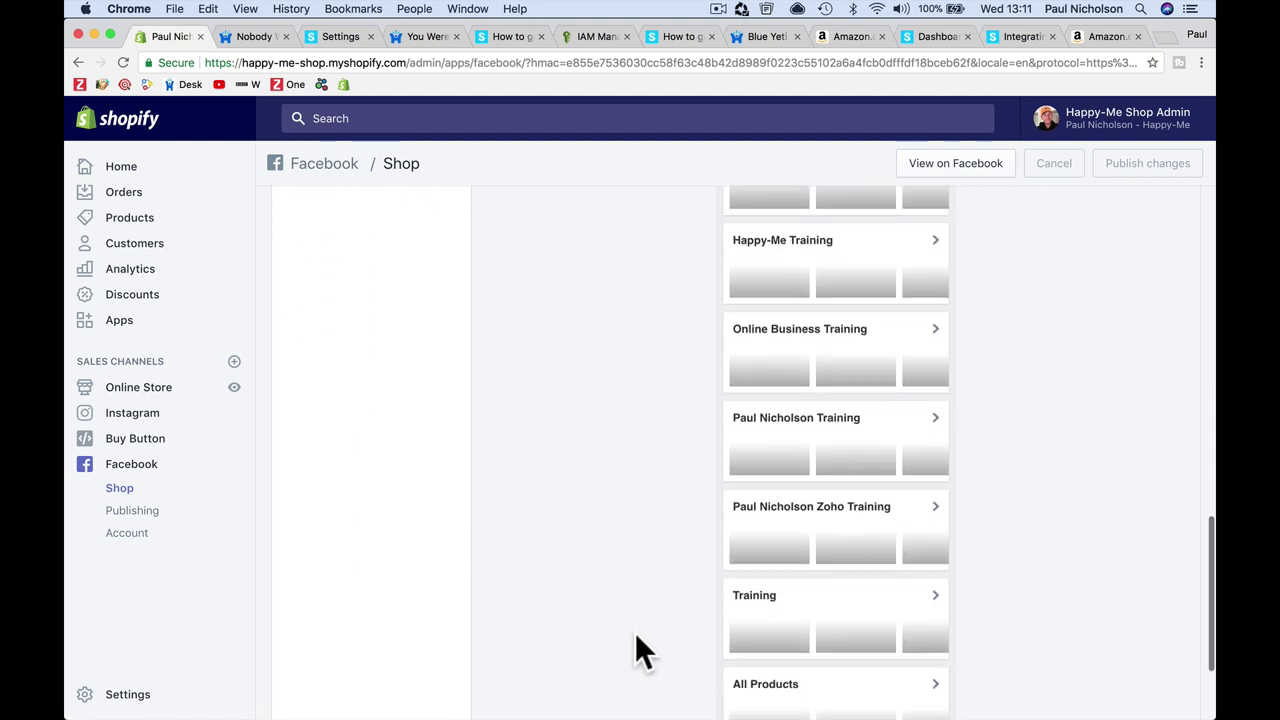
pyautogui.scroll(10, 717, 529)
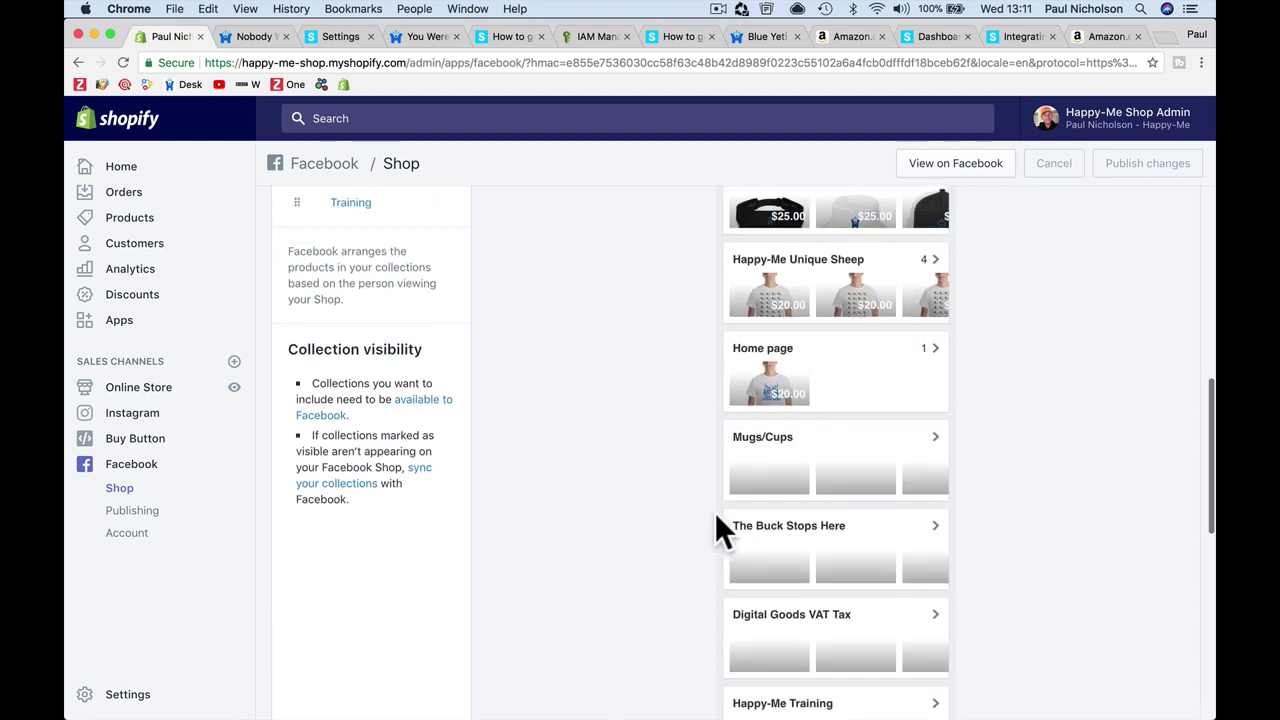
# Make the Blue Yeti USB Microphone product available on the Instagram, Buy Button and Facebook sales channels and save it
pyautogui.click(140, 228)
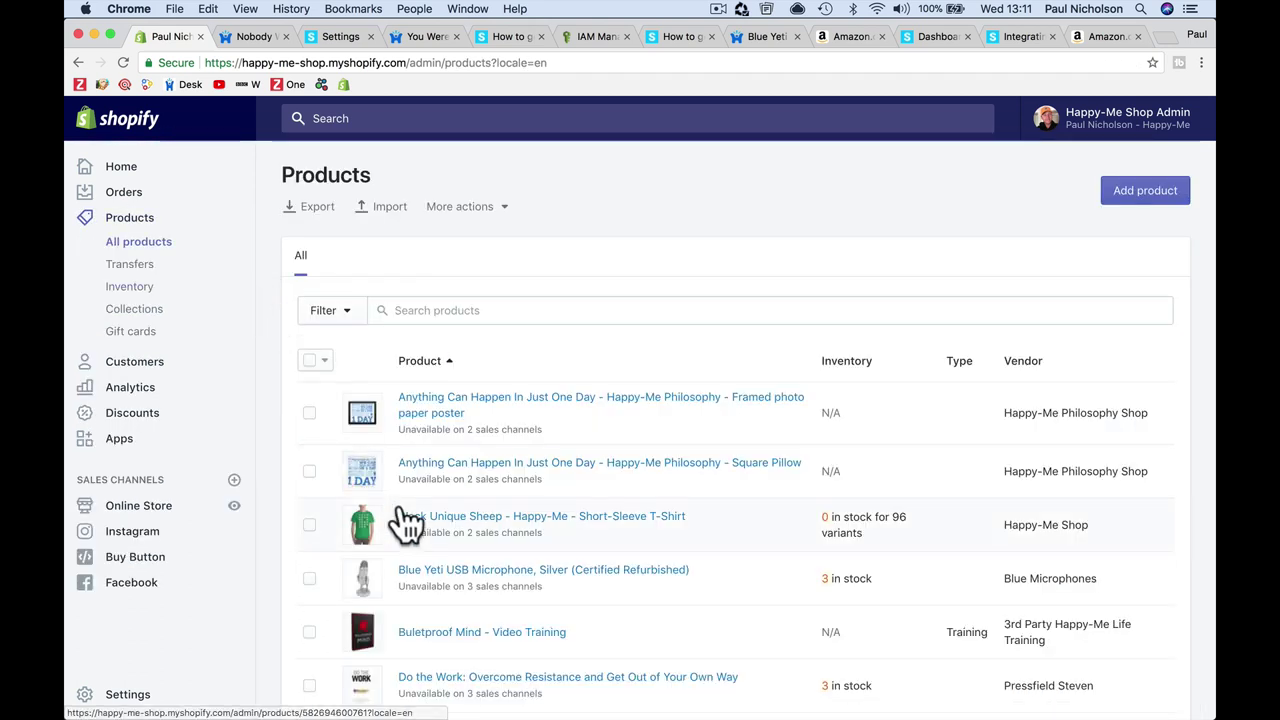
pyautogui.click(437, 316)
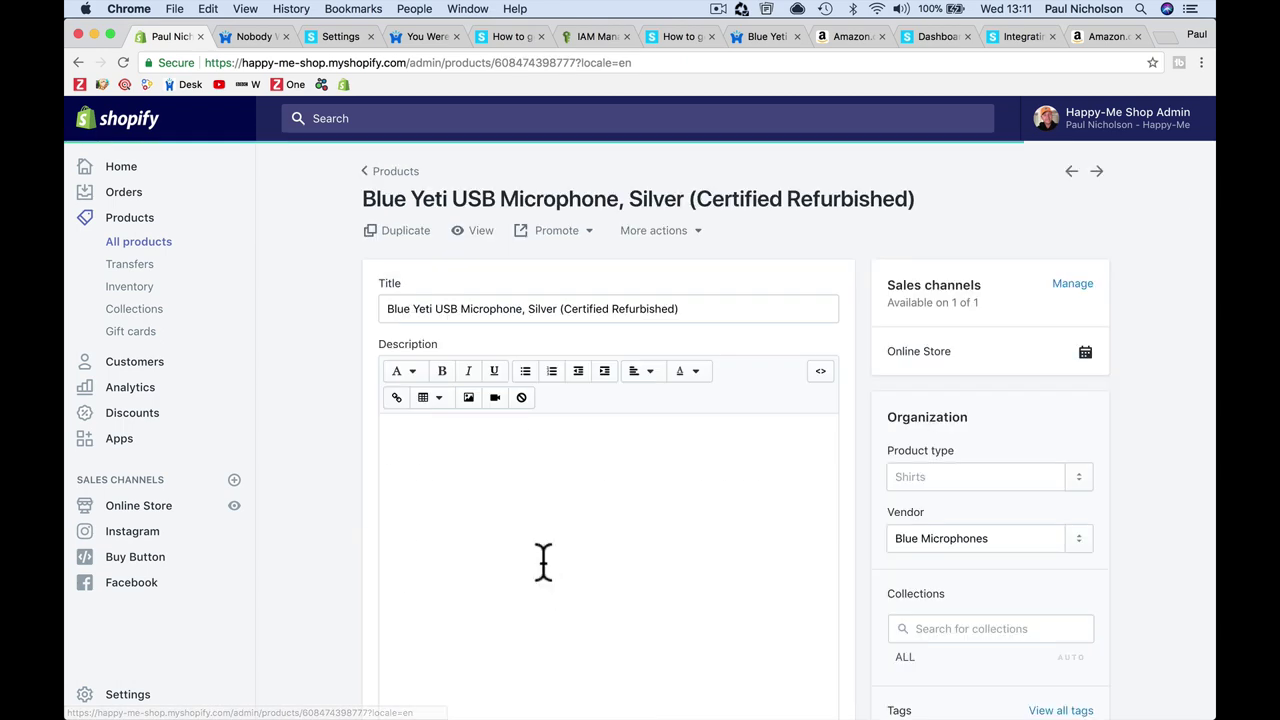
pyautogui.click(1072, 285)
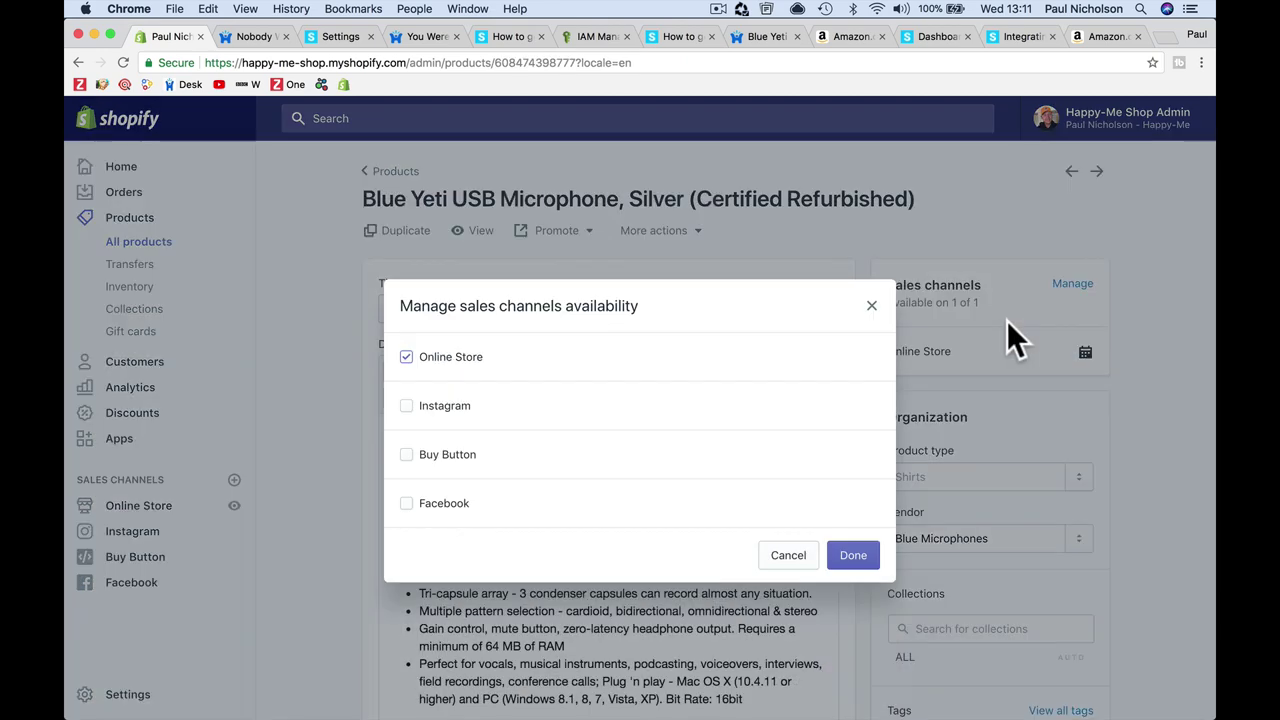
pyautogui.click(448, 510)
pyautogui.click(851, 561)
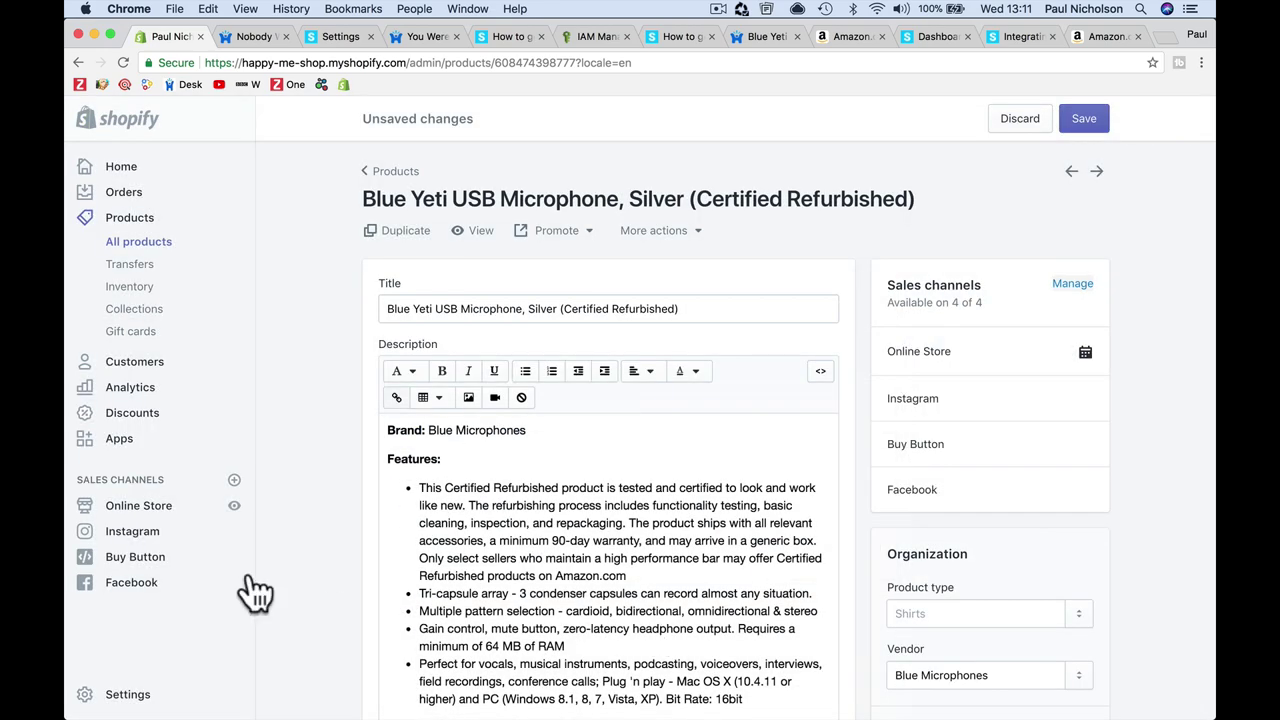
pyautogui.click(150, 585)
pyautogui.click(745, 325)
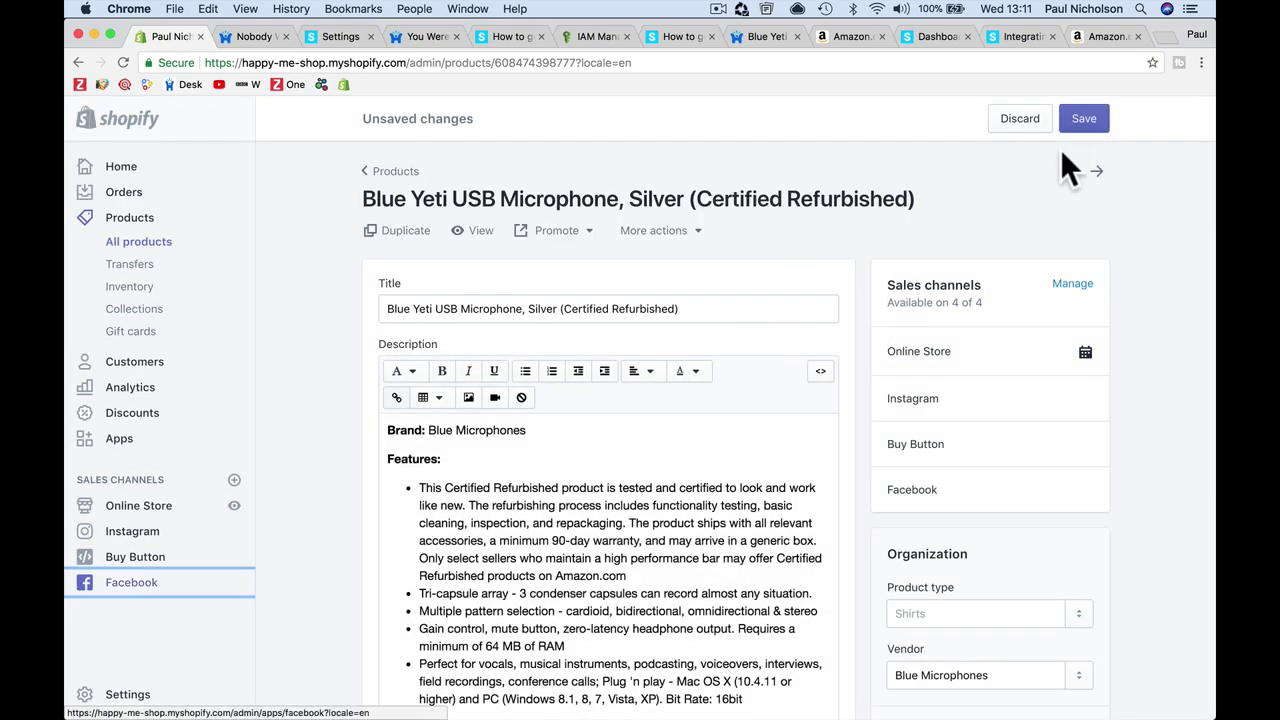
pyautogui.click(1084, 118)
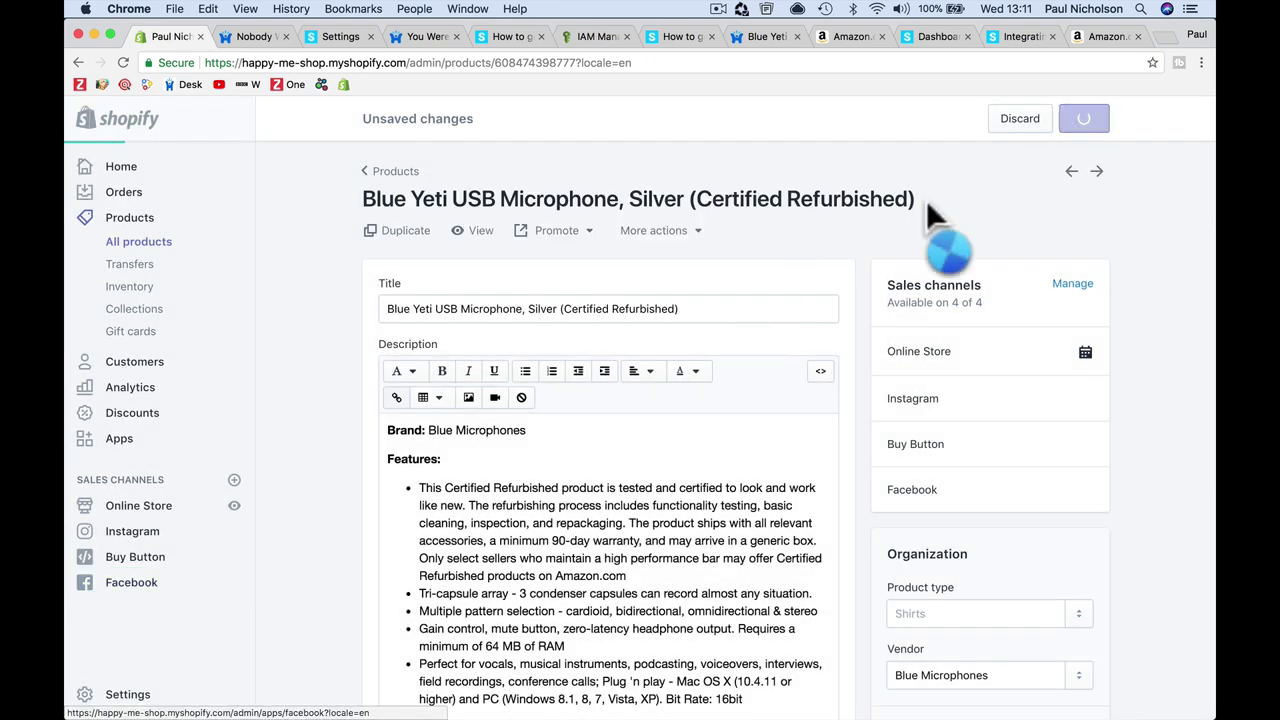
# Return to the Facebook channel's shop and check the collection list and preview for the newly published product and the books collection
pyautogui.click(157, 587)
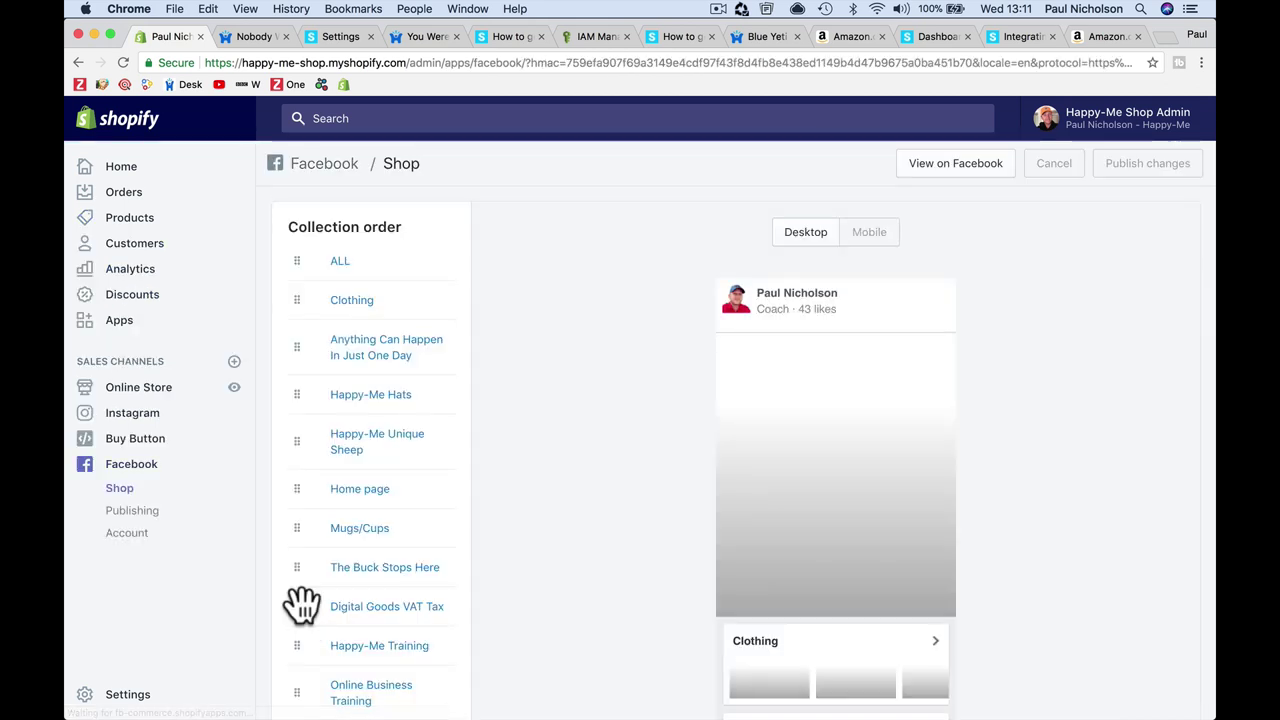
pyautogui.scroll(-10, 351, 628)
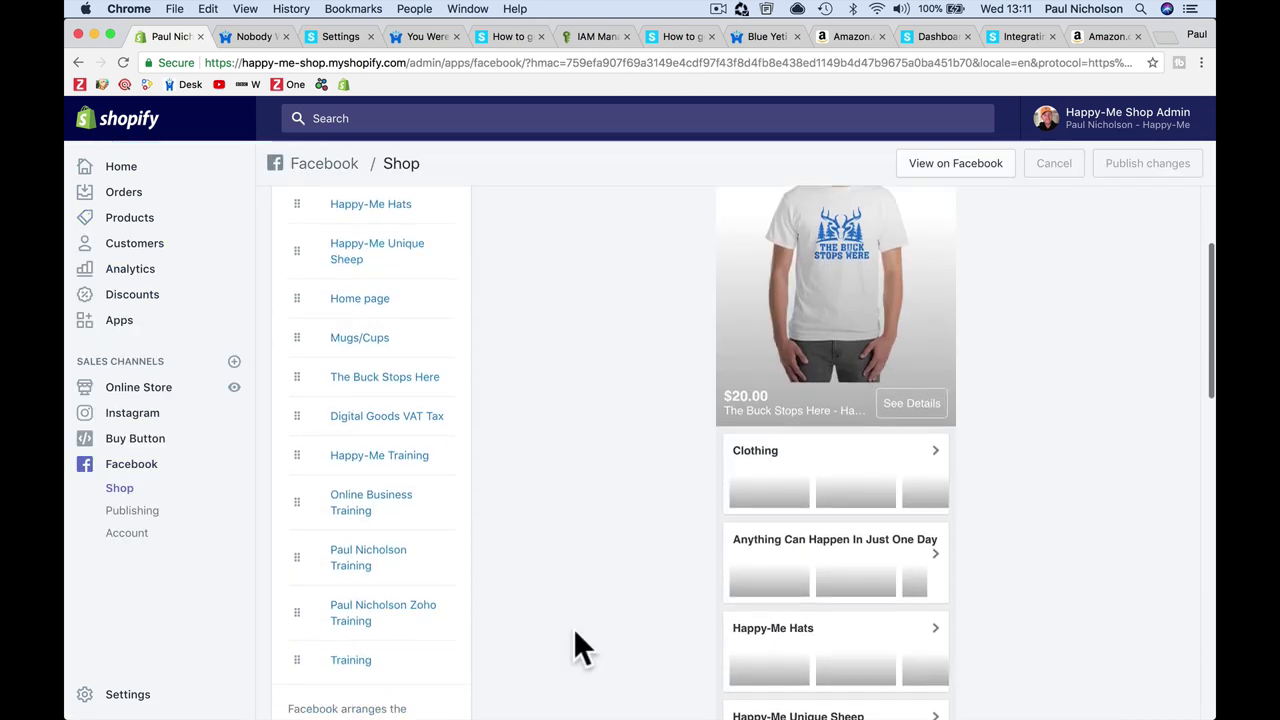
pyautogui.scroll(-4, 631, 634)
pyautogui.scroll(10, 631, 634)
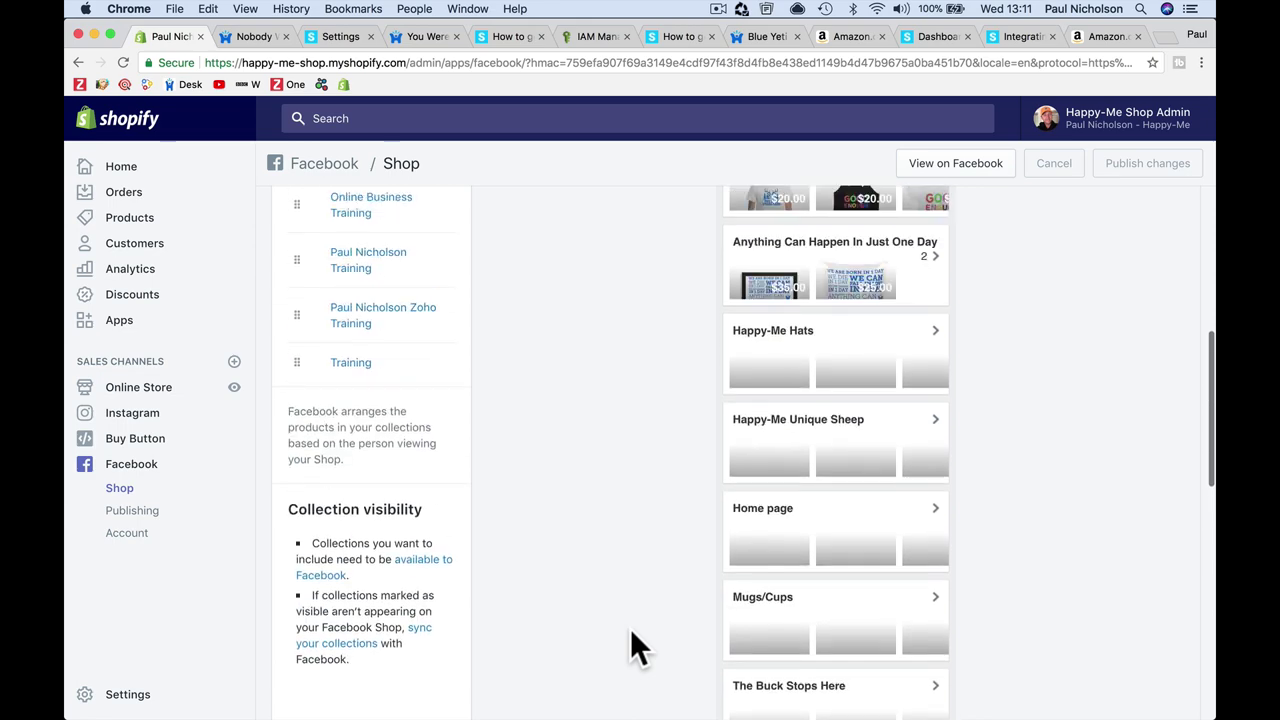
pyautogui.scroll(-10, 631, 634)
pyautogui.scroll(-5, 631, 634)
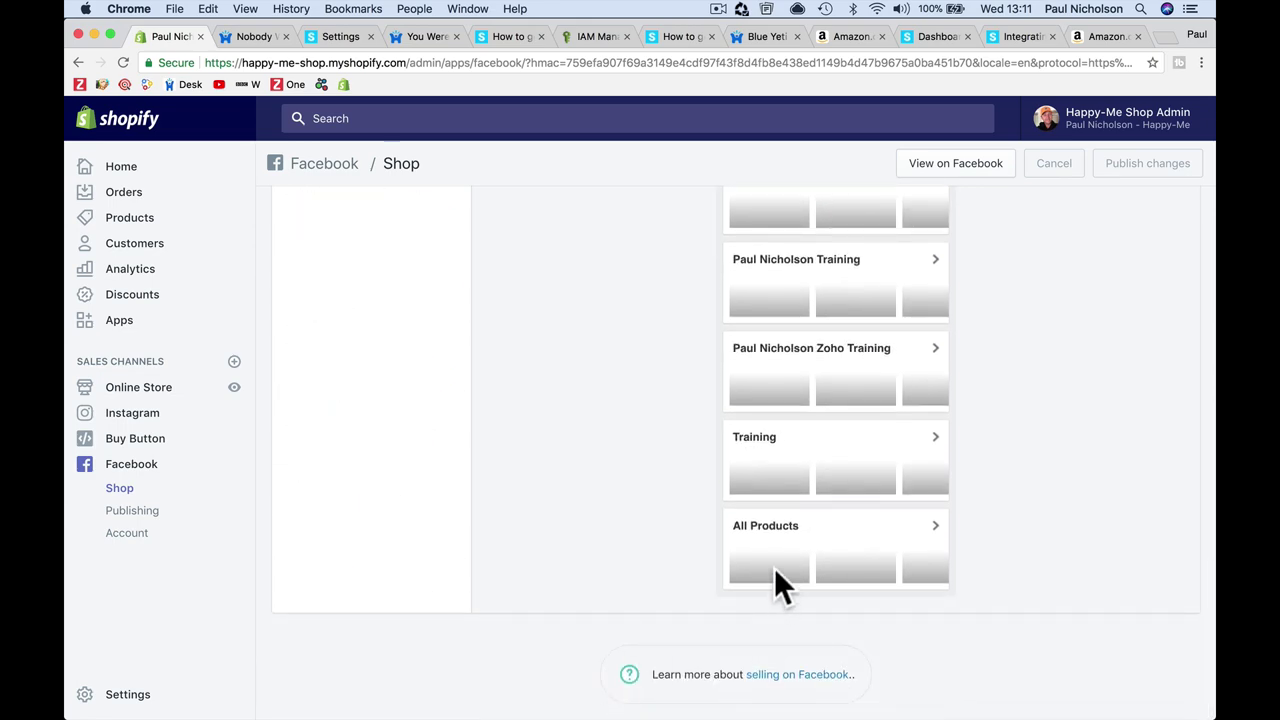
pyautogui.scroll(5, 783, 507)
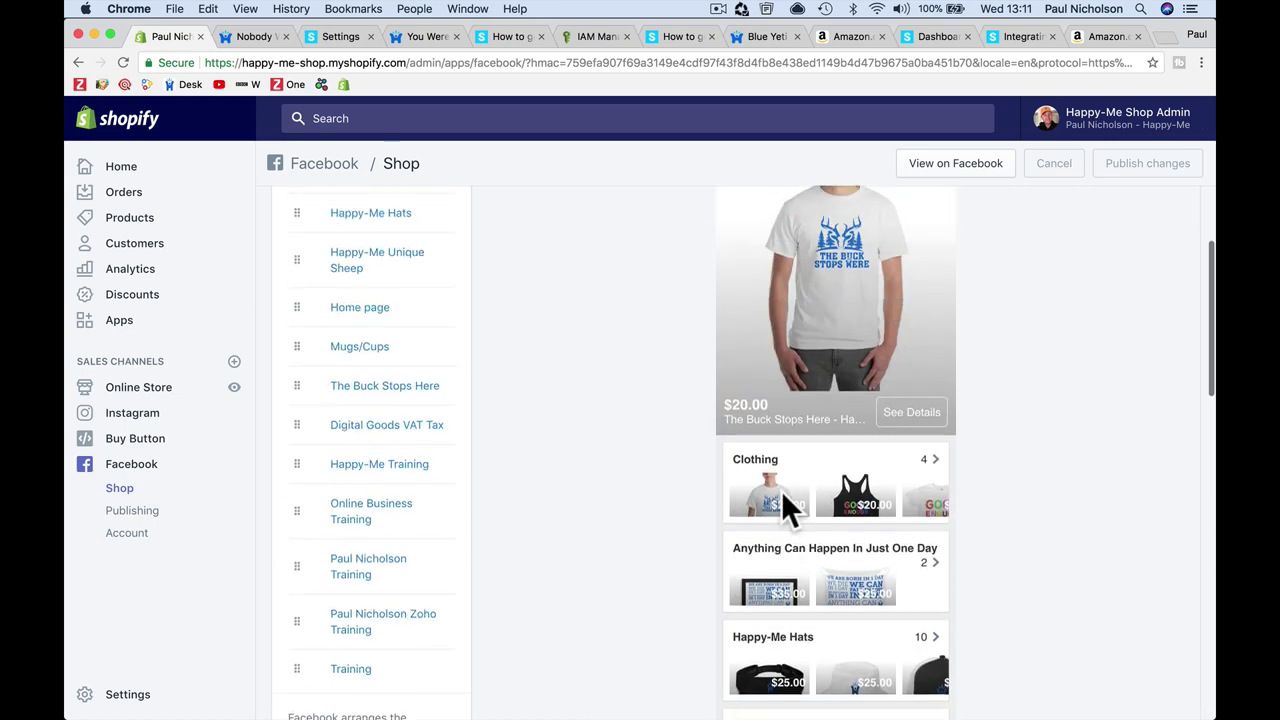
pyautogui.scroll(-5, 783, 495)
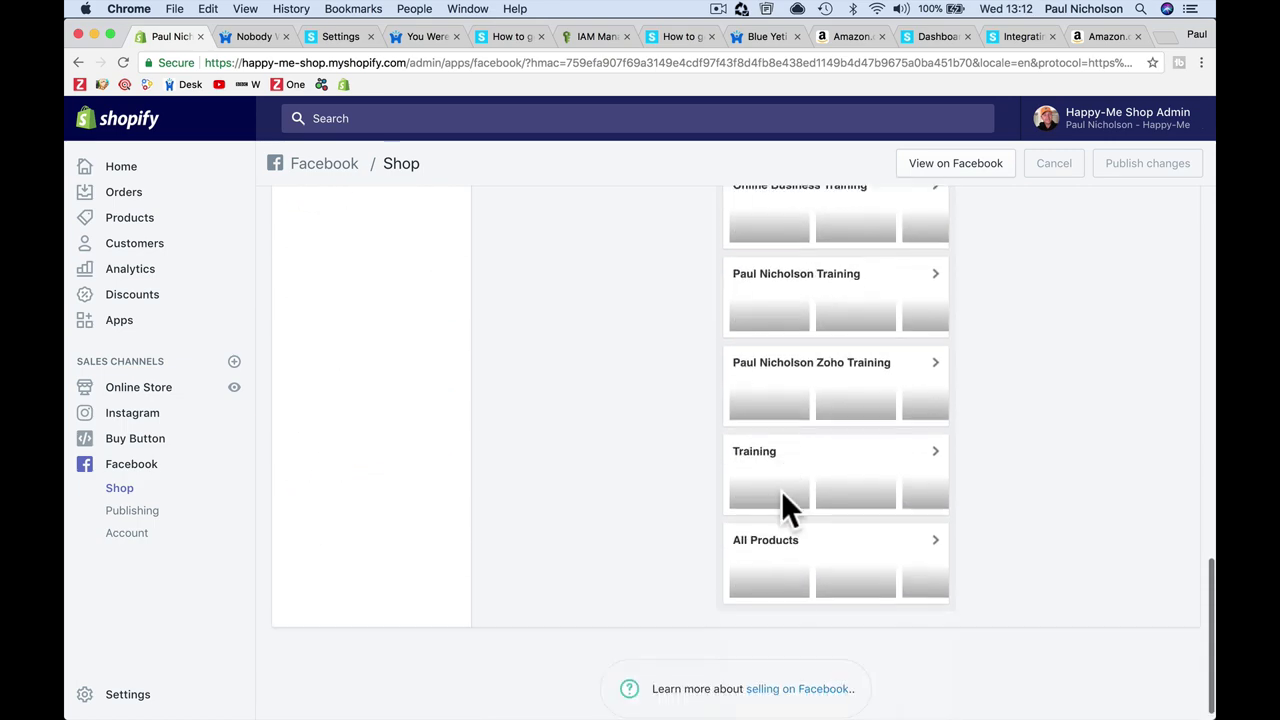
pyautogui.scroll(5, 783, 505)
pyautogui.scroll(-3, 783, 505)
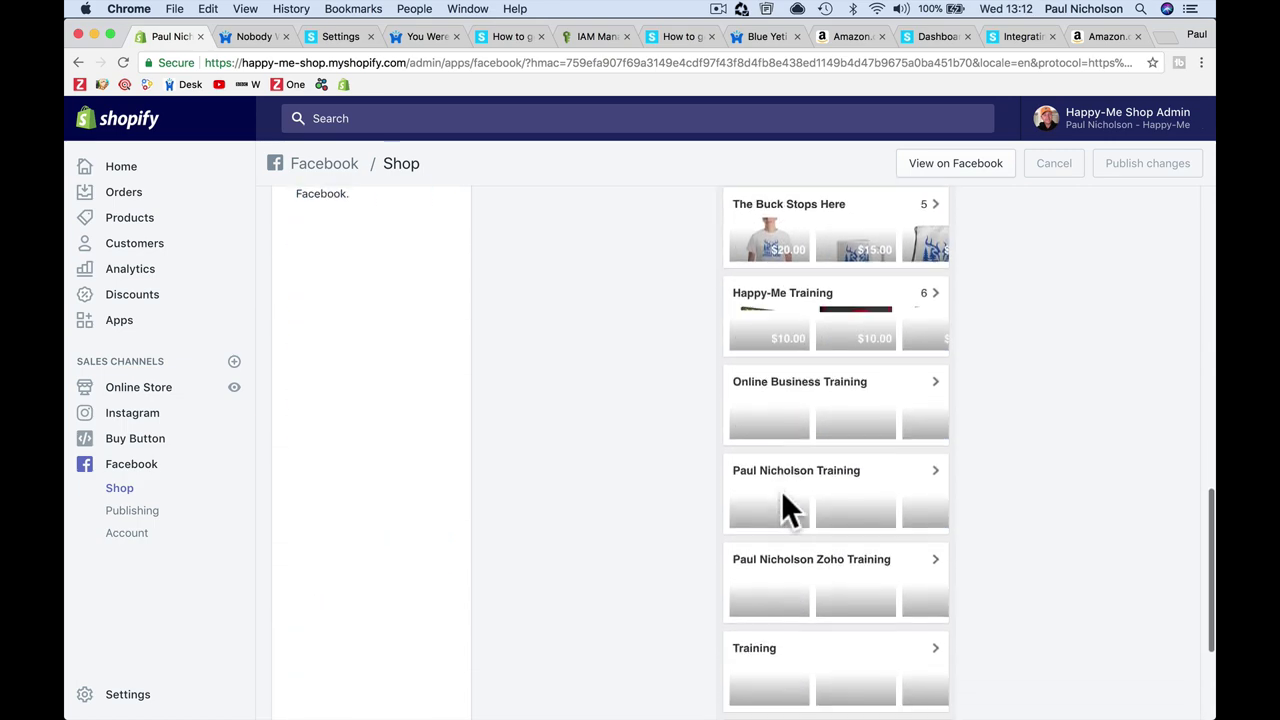
pyautogui.scroll(-2, 626, 503)
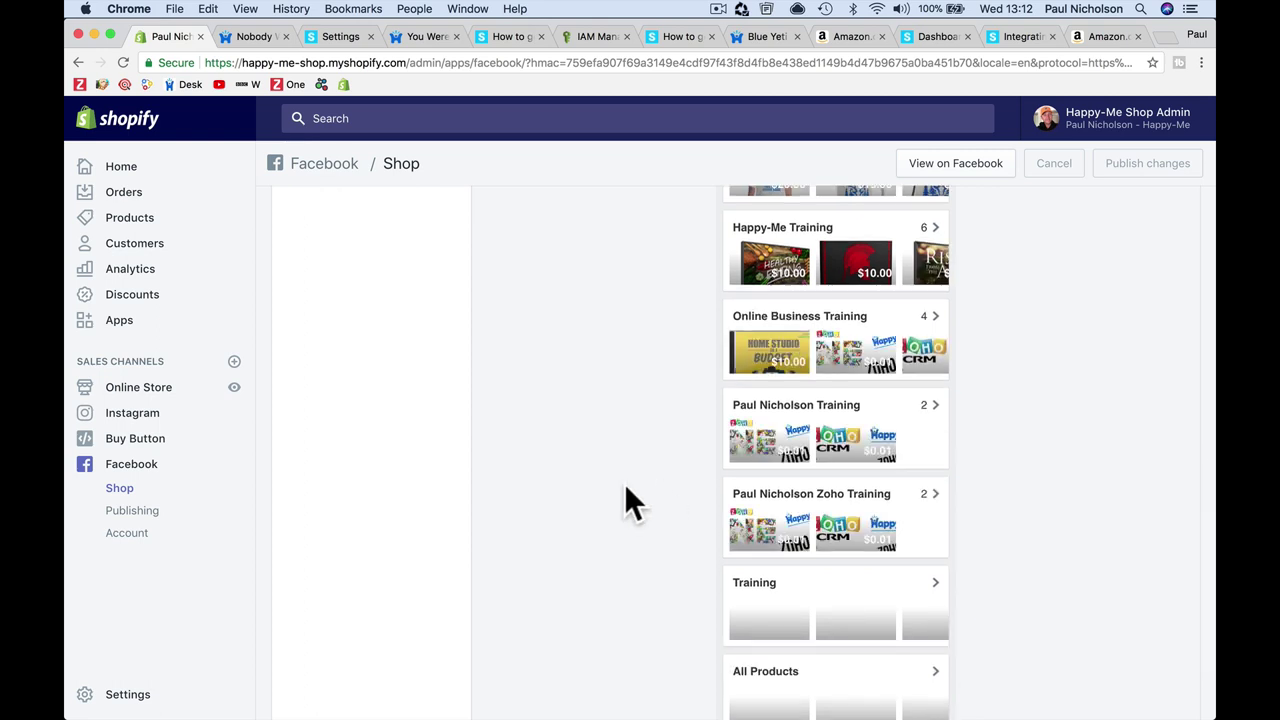
pyautogui.scroll(-3, 626, 490)
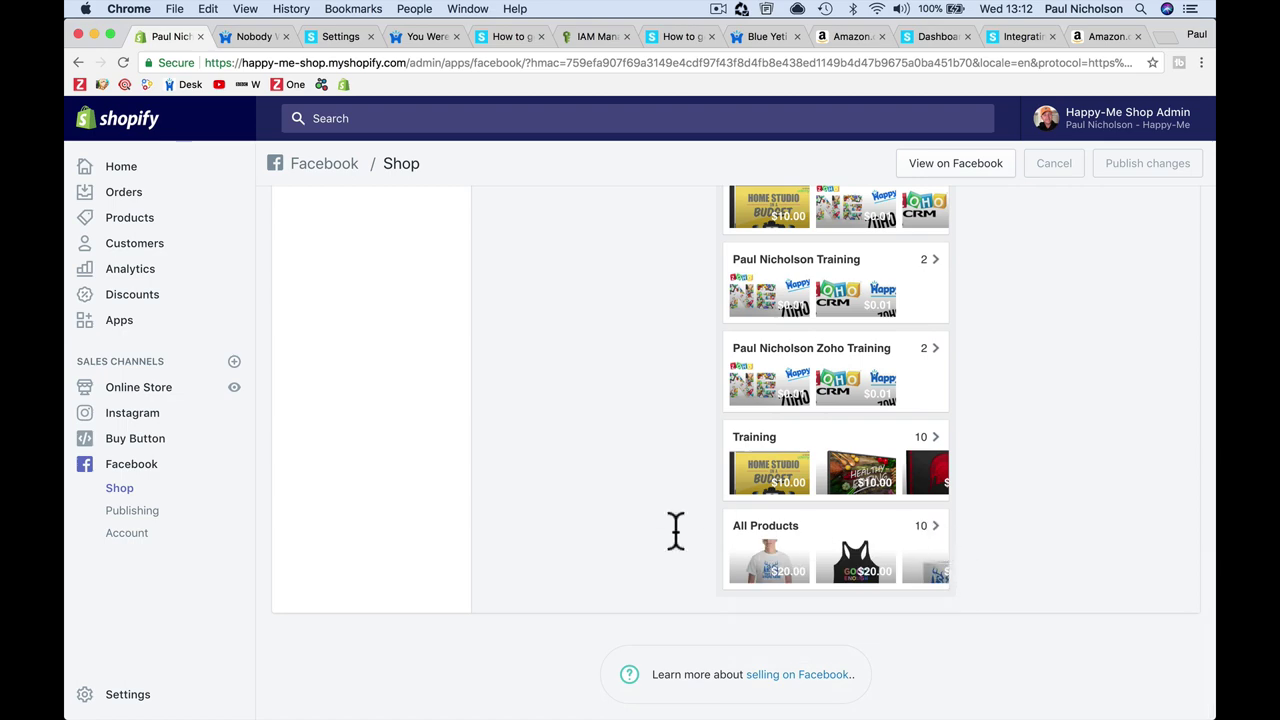
# Sync the store's collections with Facebook from the collection visibility notes
pyautogui.scroll(10, 594, 545)
pyautogui.scroll(-8, 591, 545)
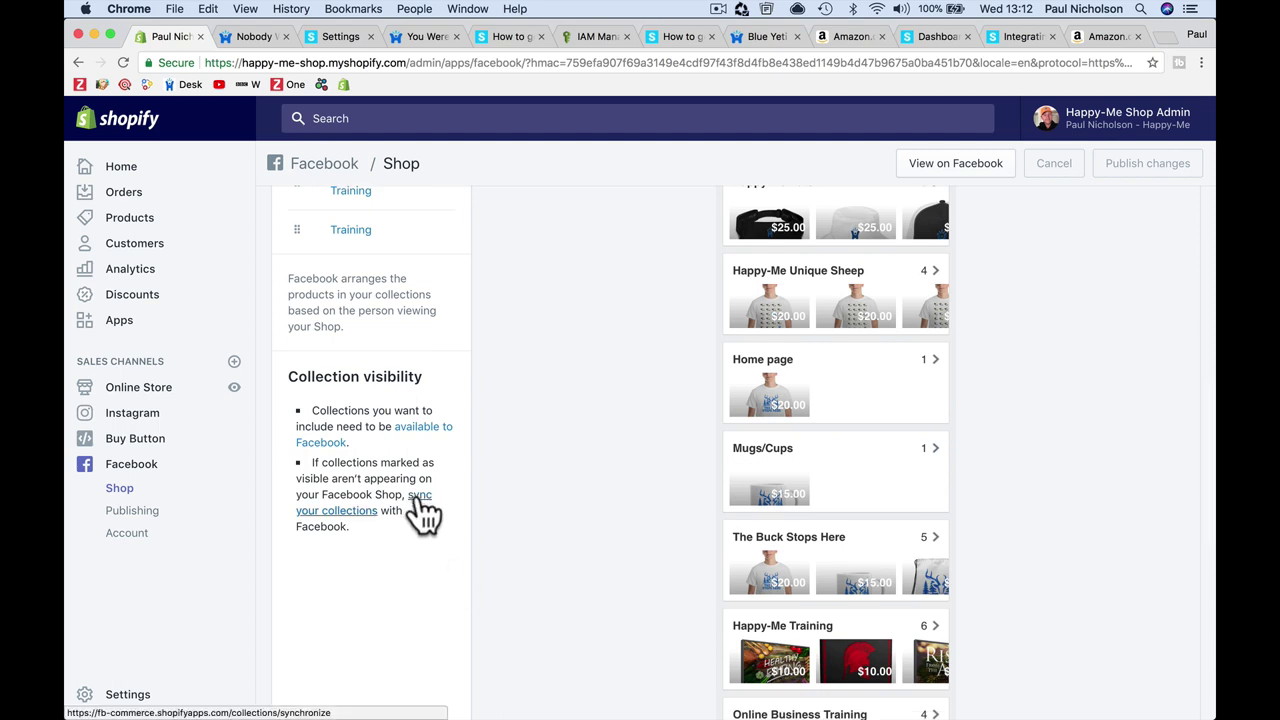
pyautogui.click(440, 498)
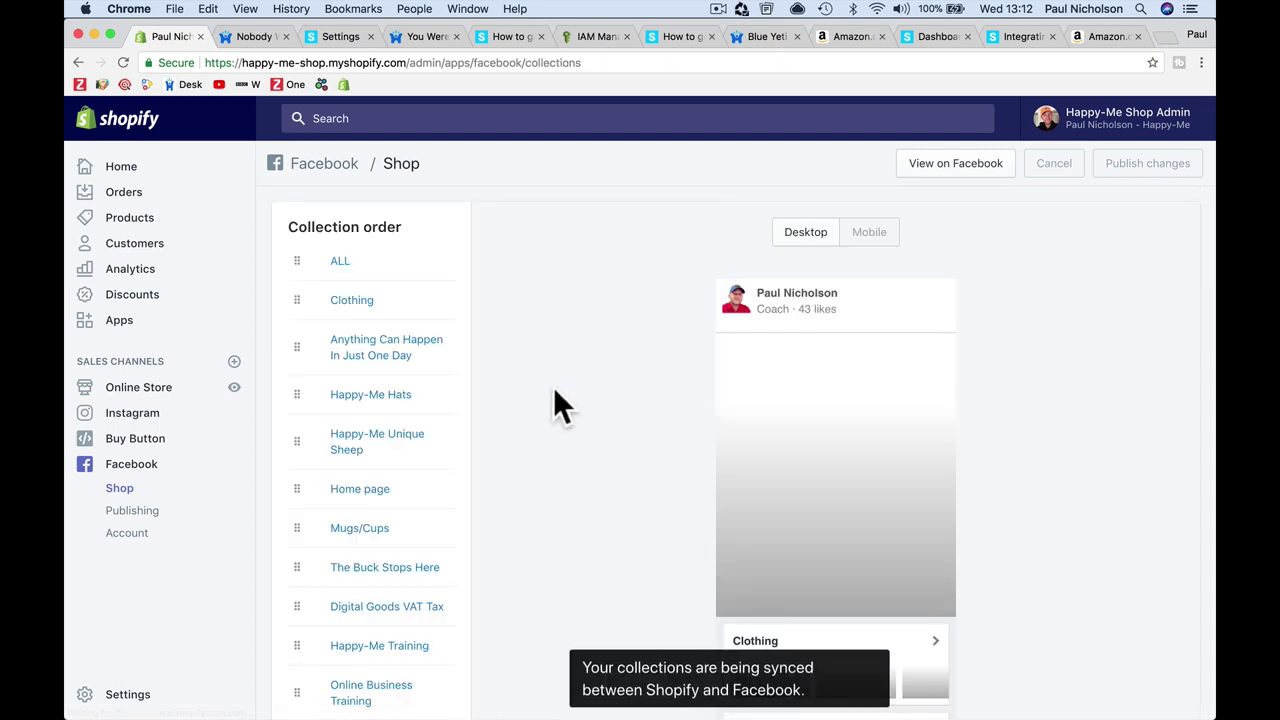
pyautogui.scroll(-3, 556, 392)
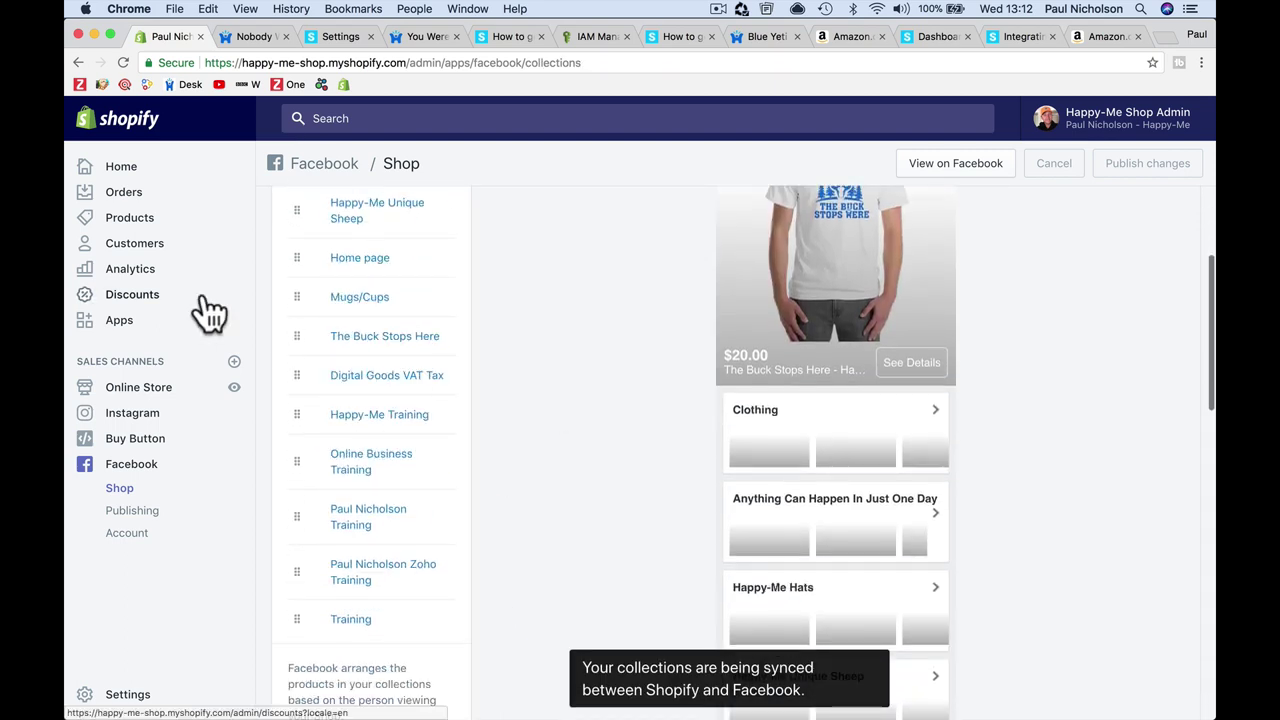
# Open the book recommendations collection and check which sales channels it is available on, leaving the settings as they are
pyautogui.click(162, 248)
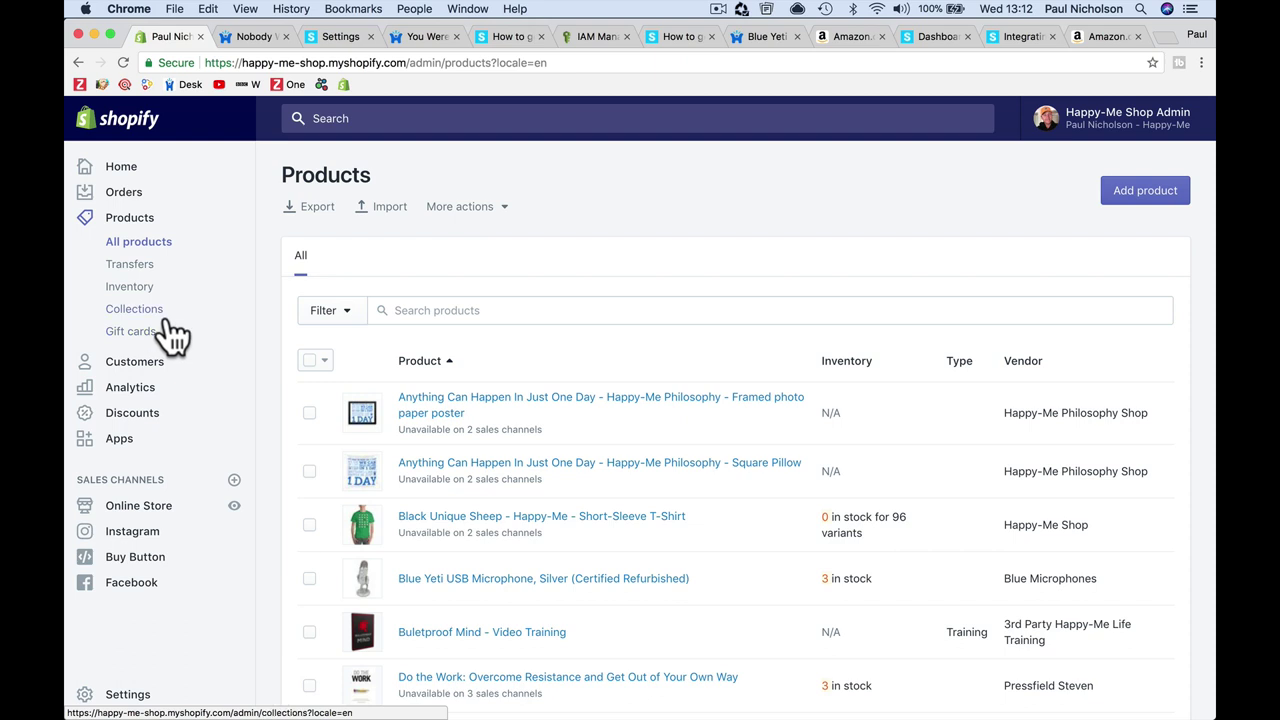
pyautogui.click(163, 318)
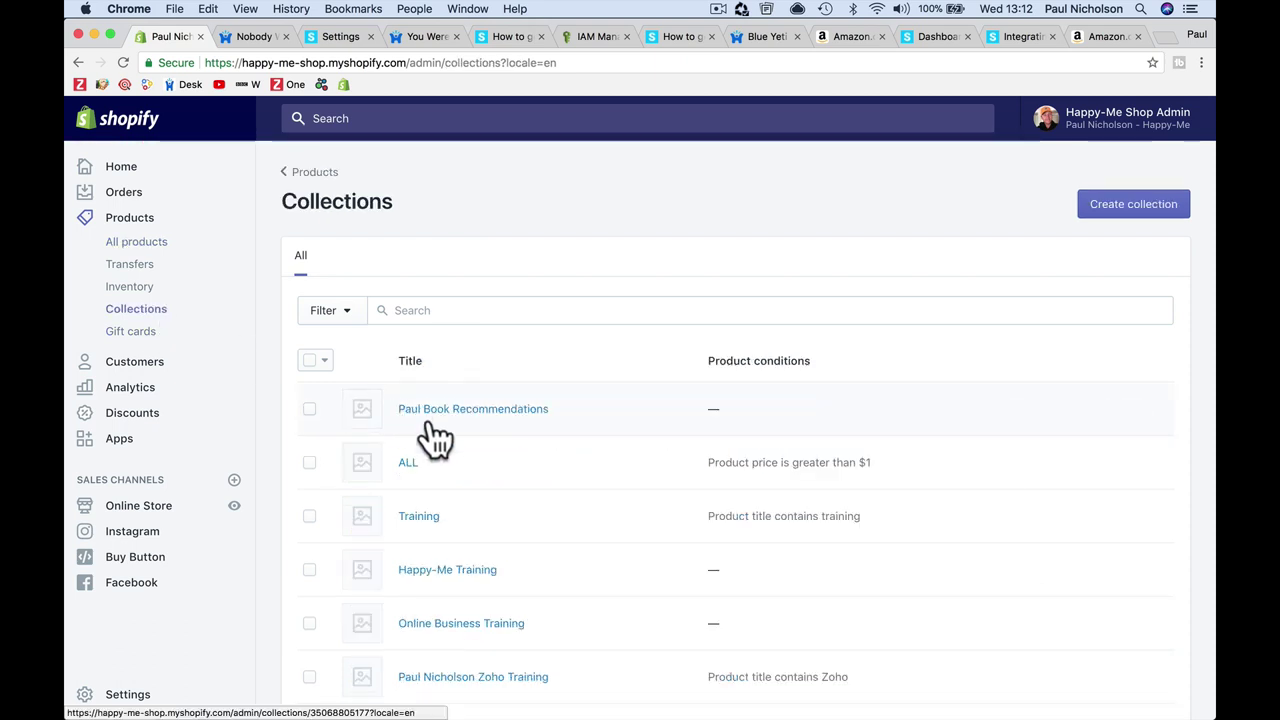
pyautogui.click(522, 410)
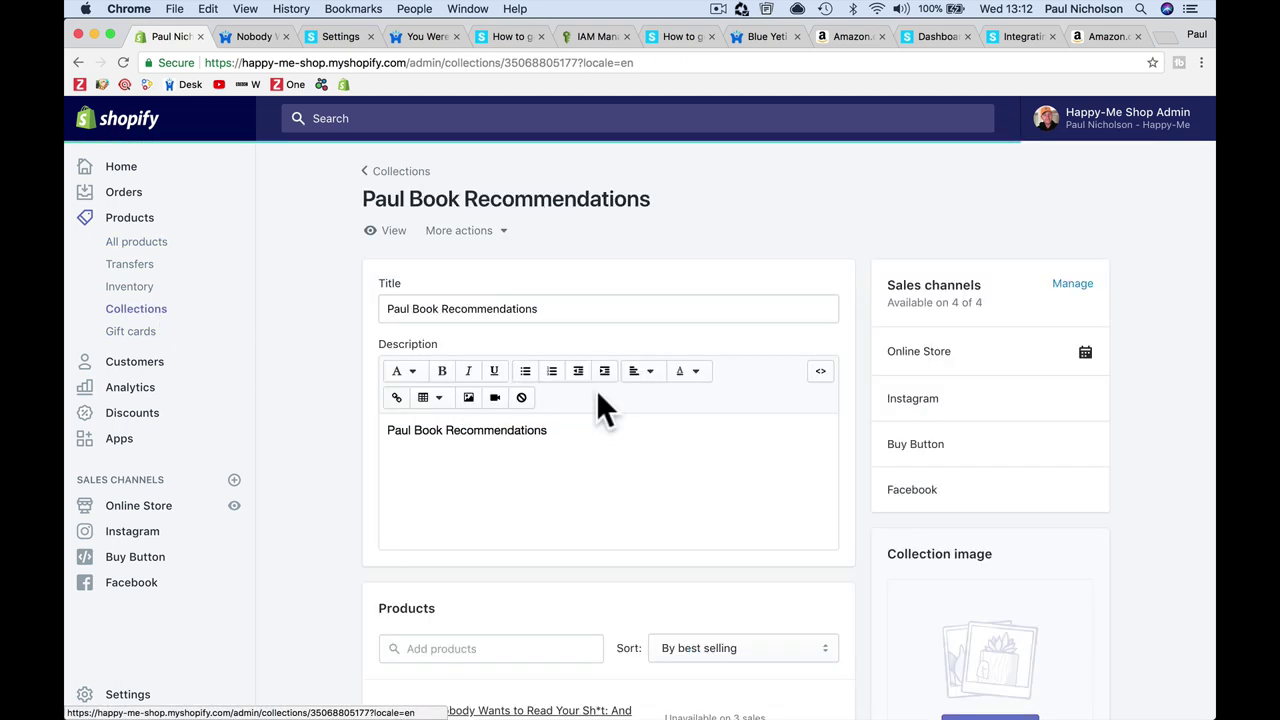
pyautogui.click(1068, 285)
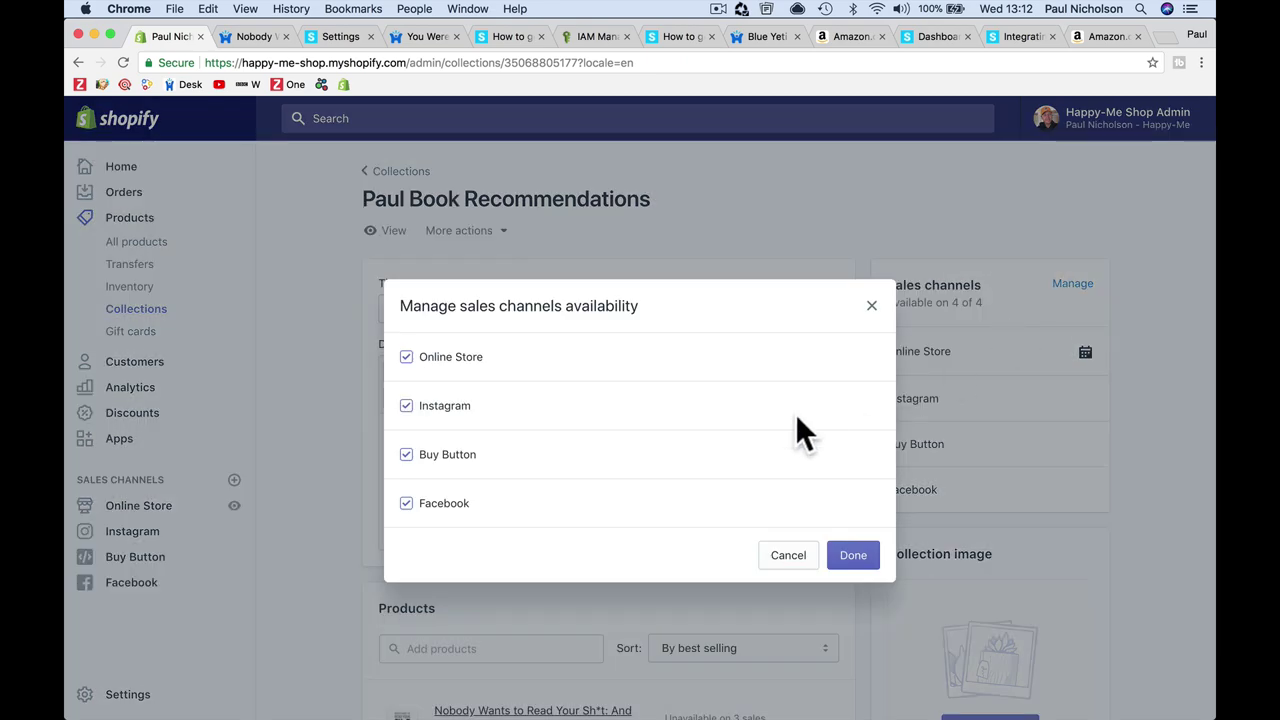
pyautogui.click(810, 550)
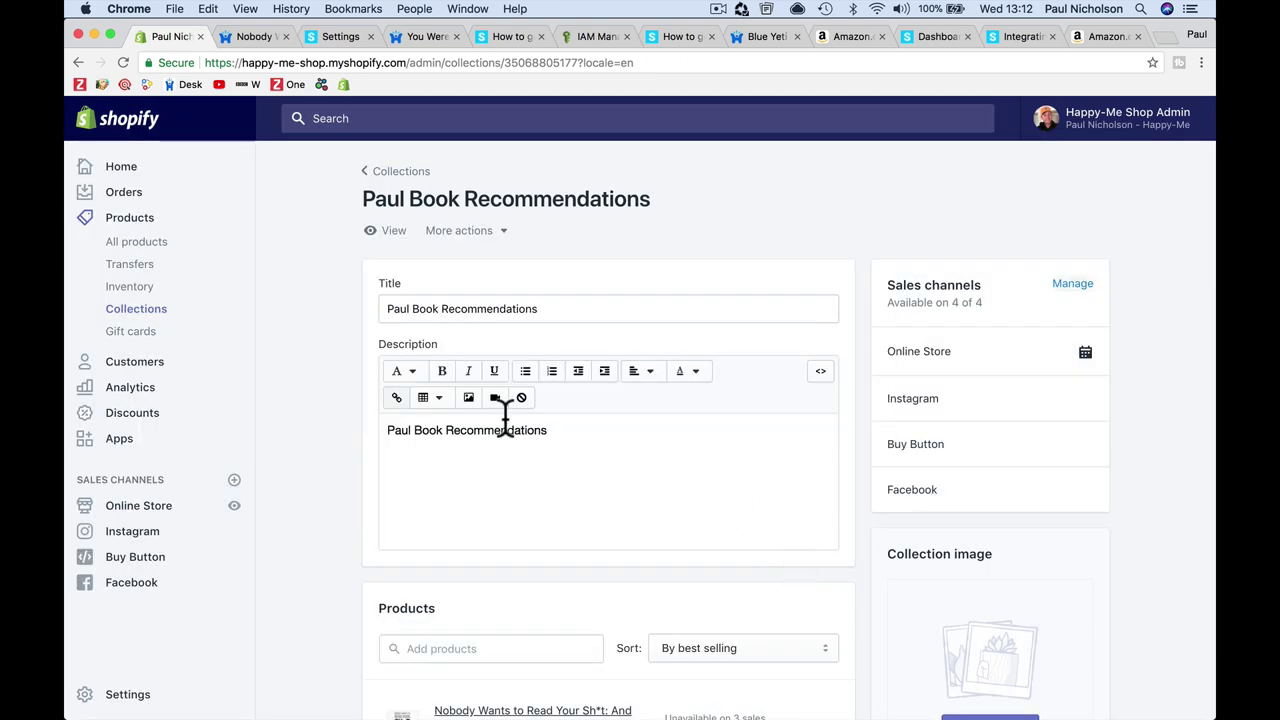
# Search the products for "pressfield", make "Do the Work" available on the Instagram, Buy Button and Facebook sales channels, and save it
pyautogui.click(163, 266)
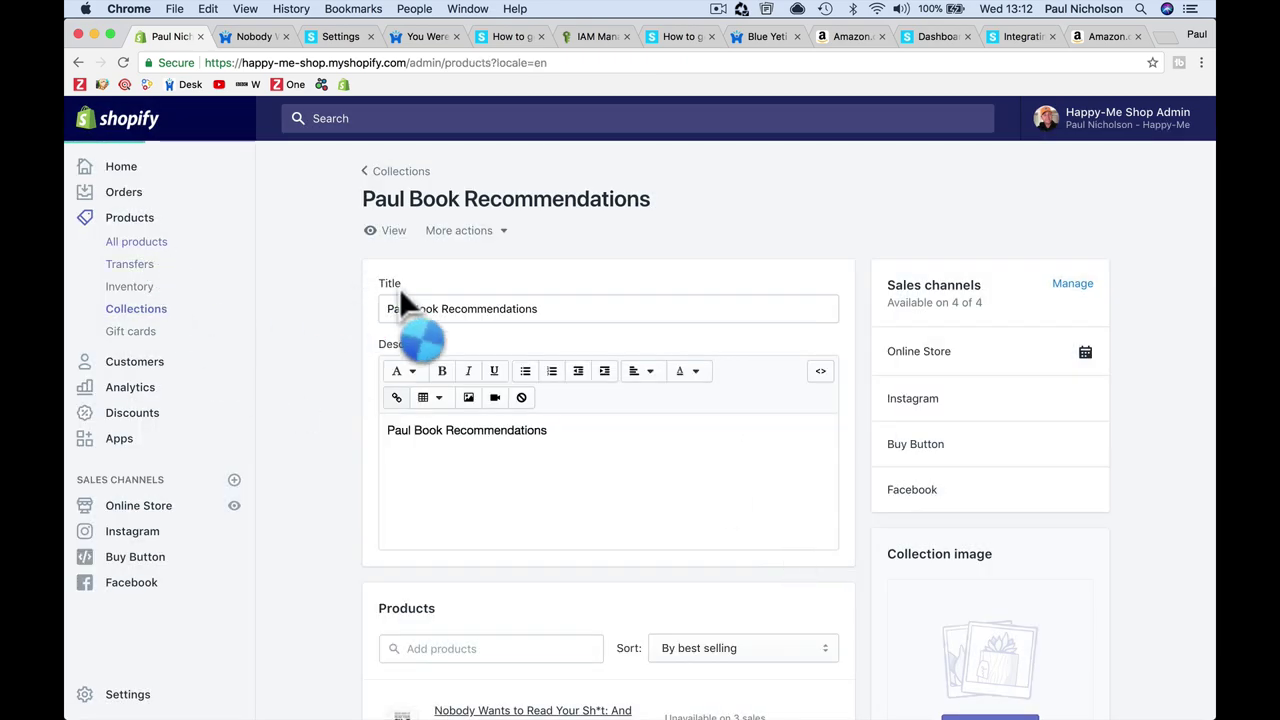
pyautogui.click(468, 310)
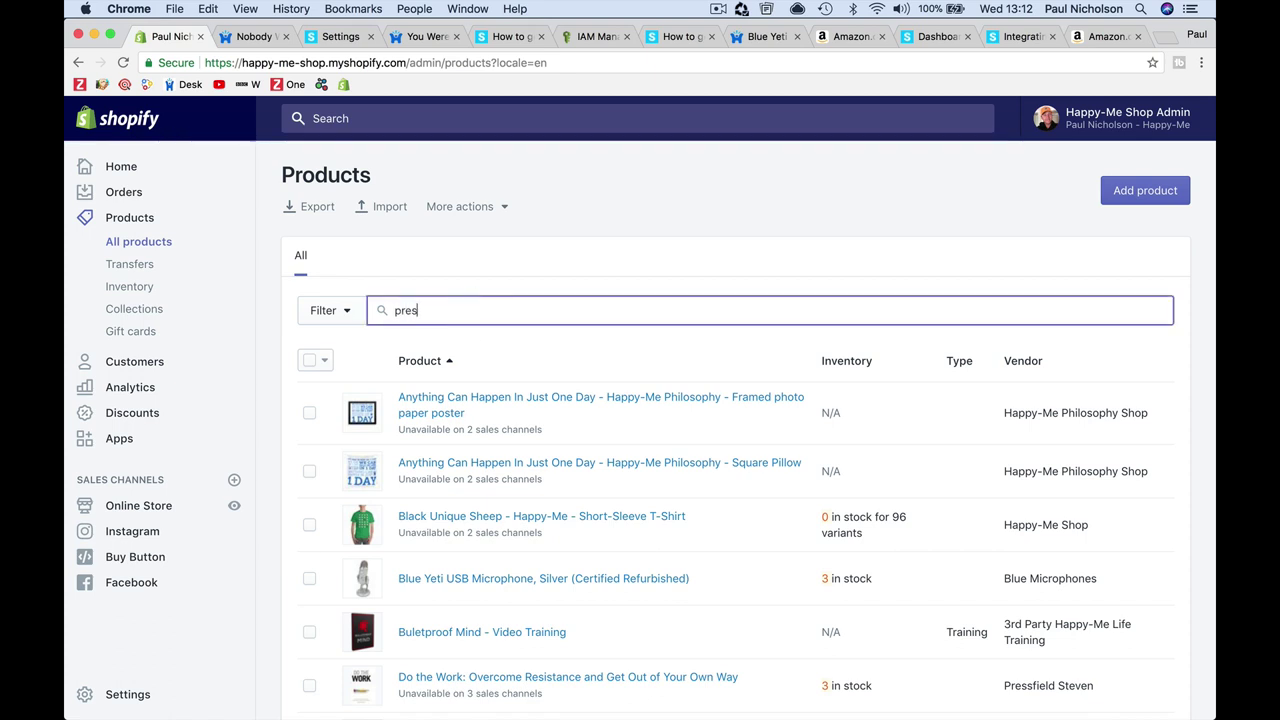
pyautogui.write('pressfield')
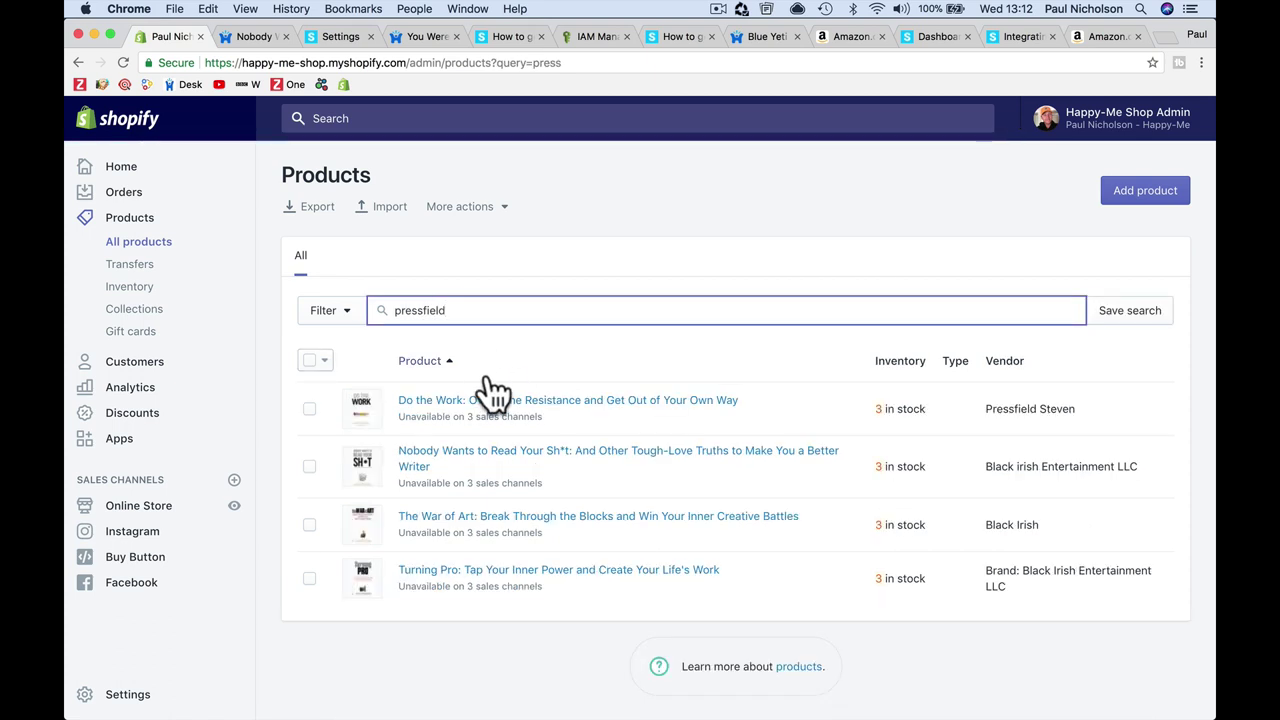
pyautogui.click(491, 408)
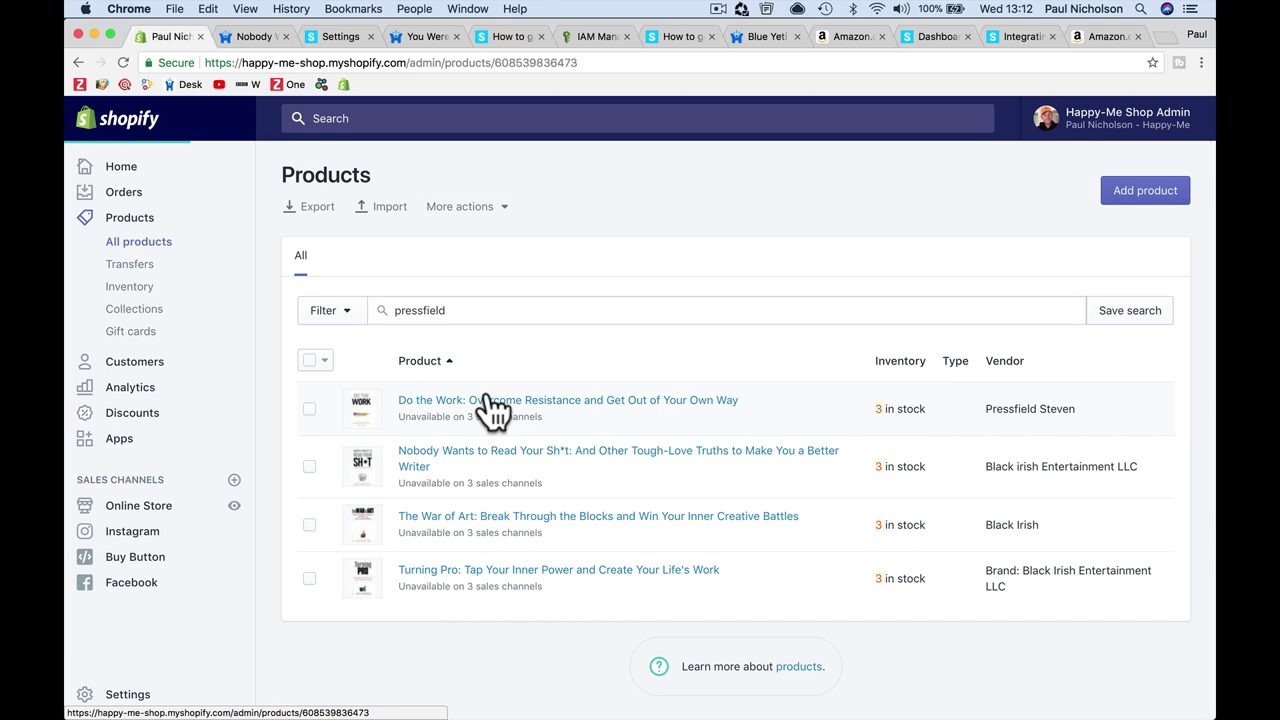
pyautogui.click(1072, 284)
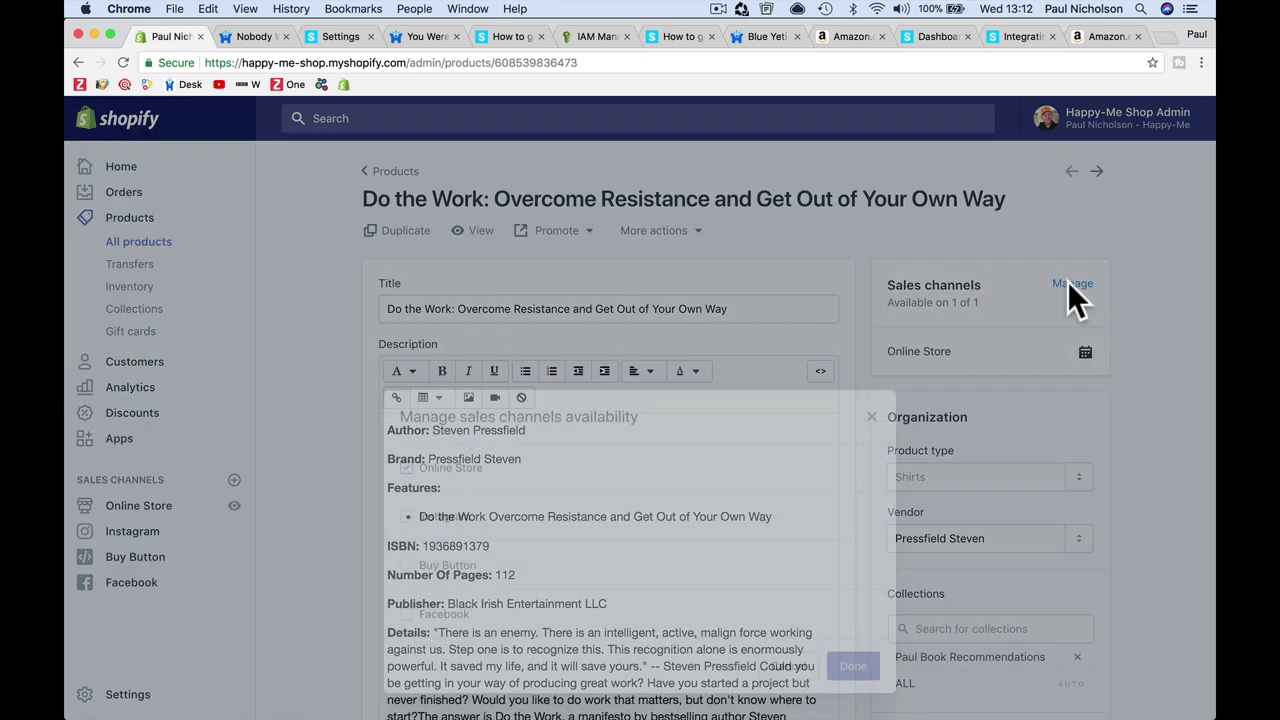
pyautogui.click(408, 505)
pyautogui.click(407, 456)
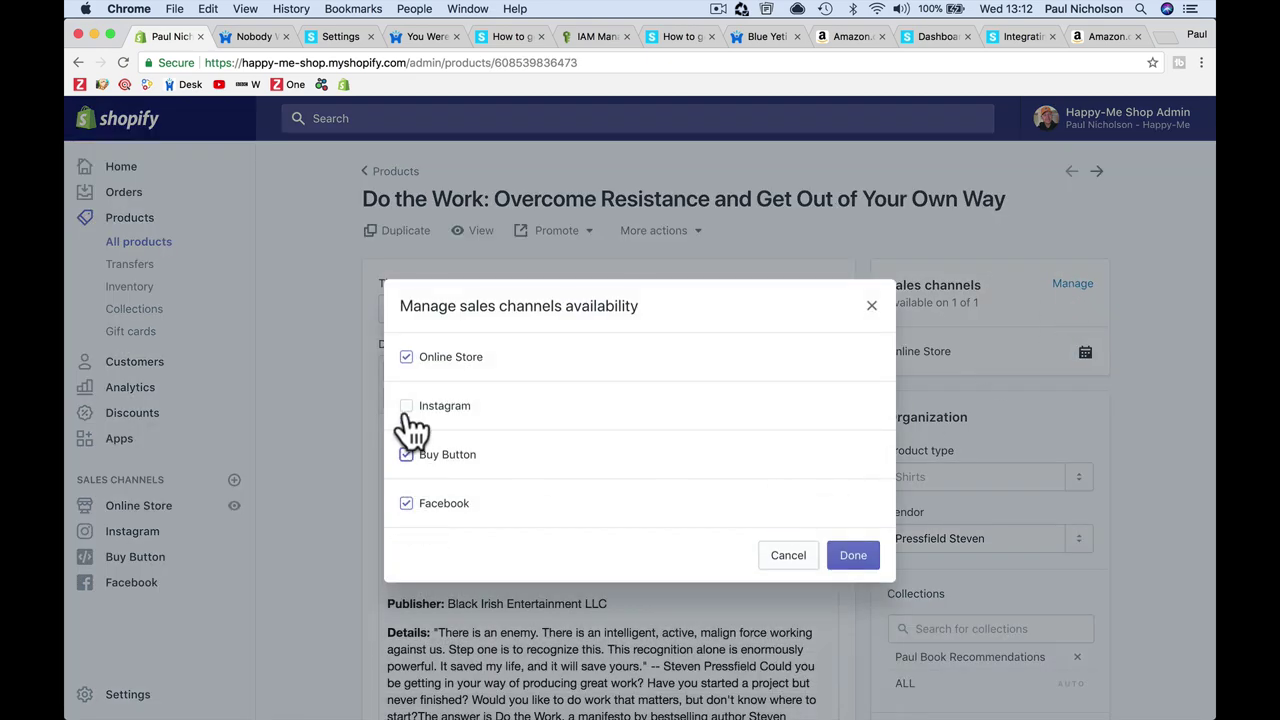
pyautogui.click(848, 558)
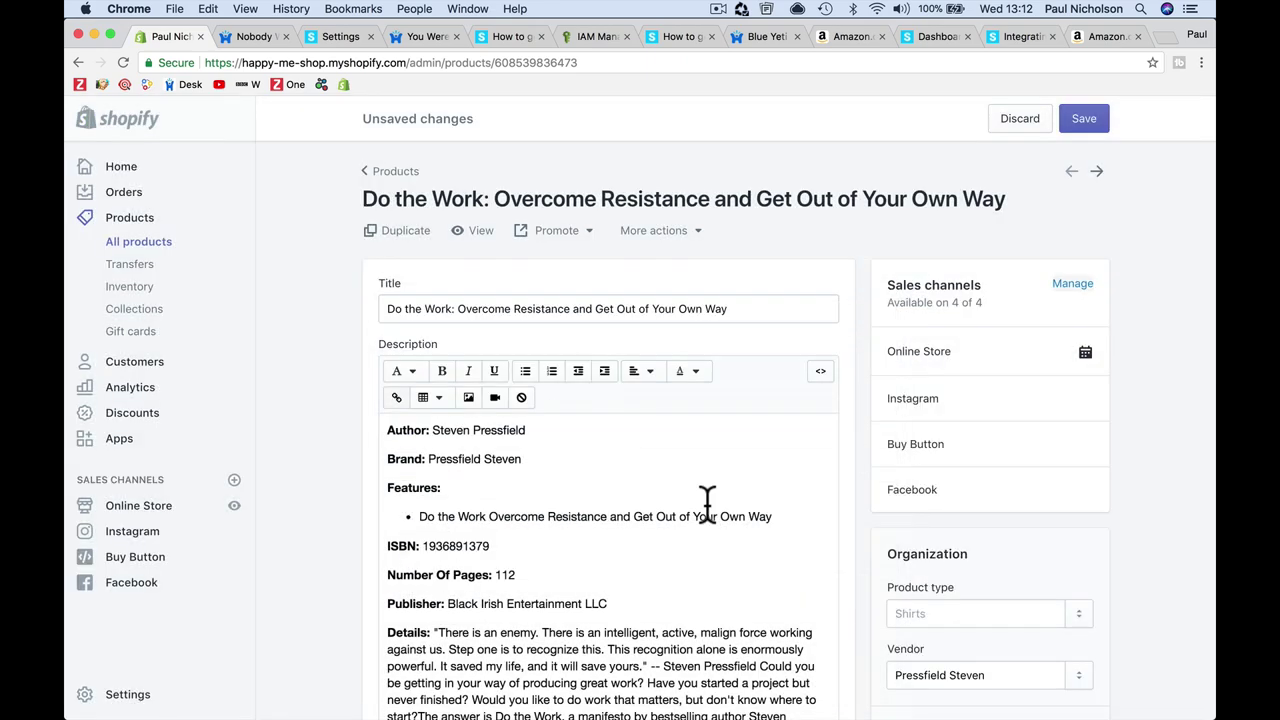
pyautogui.click(1084, 120)
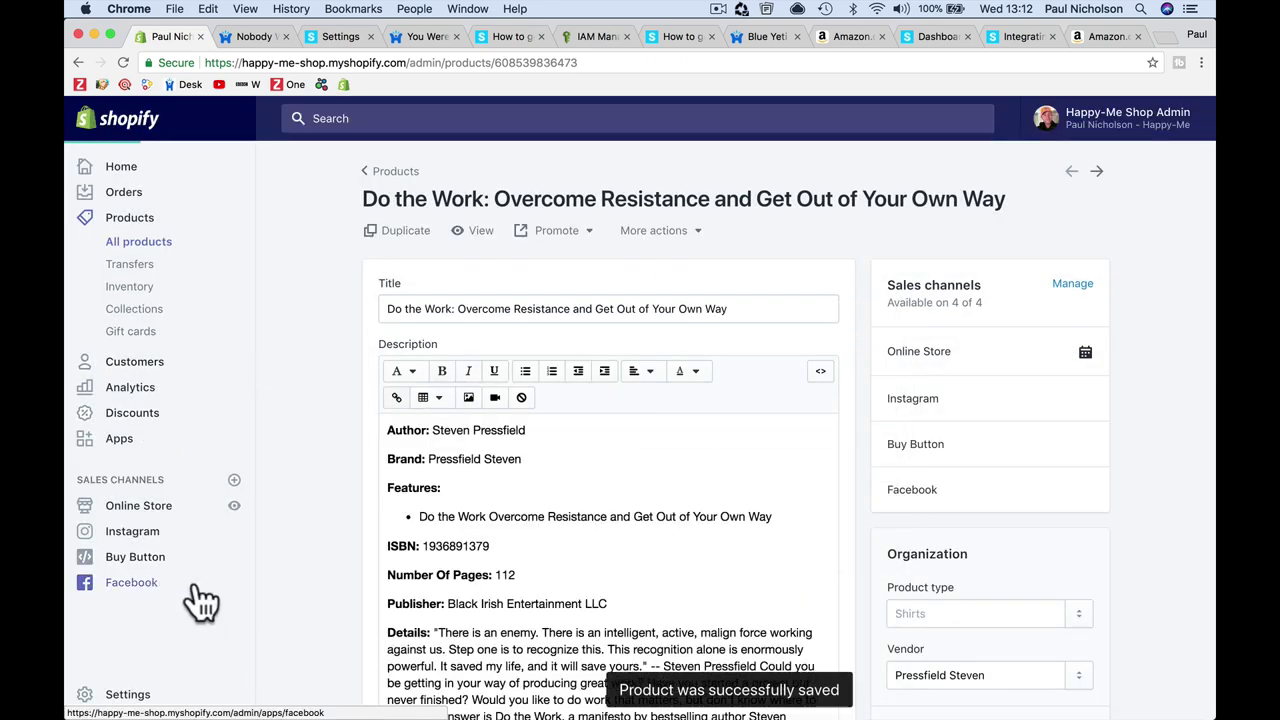
# Check the Facebook channel's shop for the book recommendations collection and sync the collections with Facebook again
pyautogui.click(196, 586)
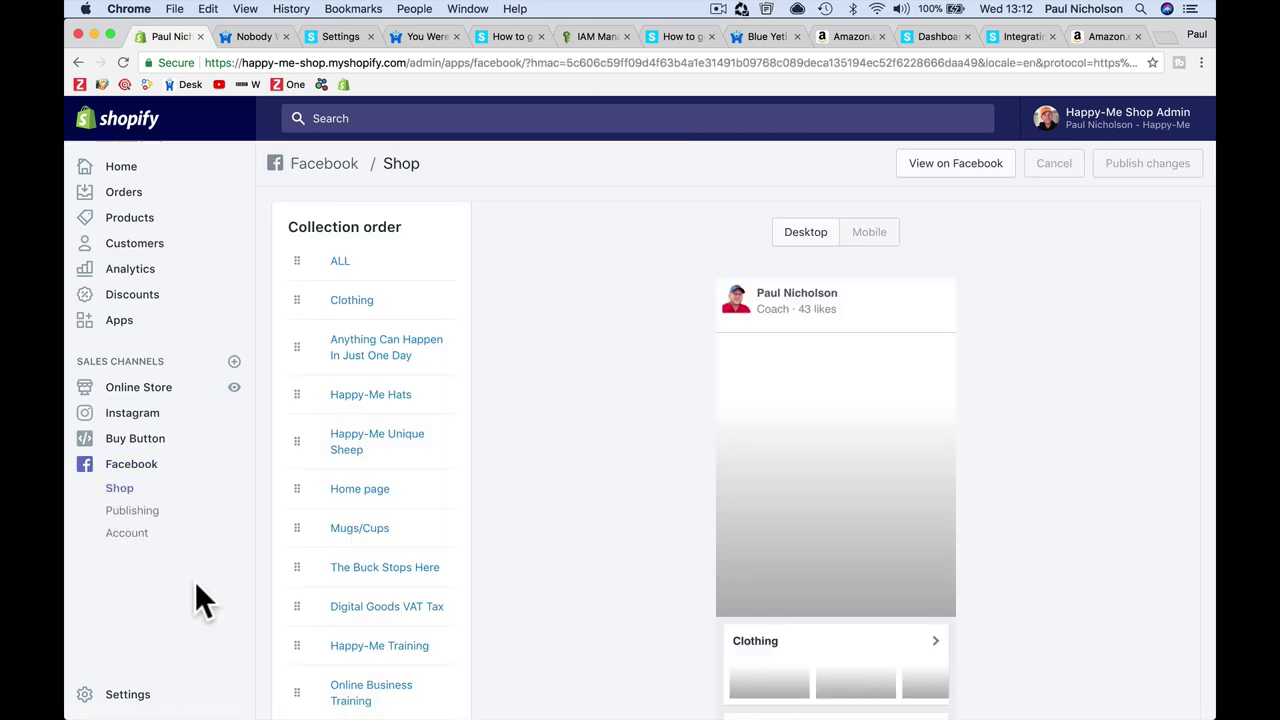
pyautogui.scroll(-5, 441, 577)
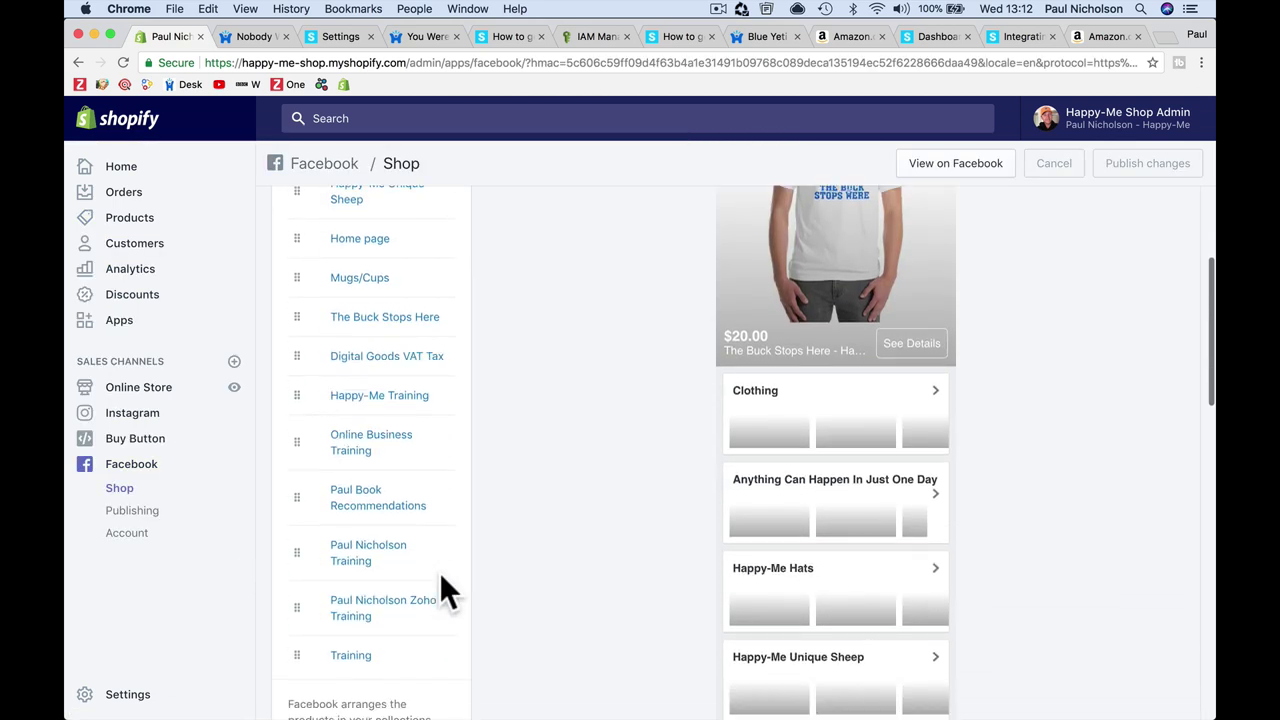
pyautogui.scroll(-2, 441, 577)
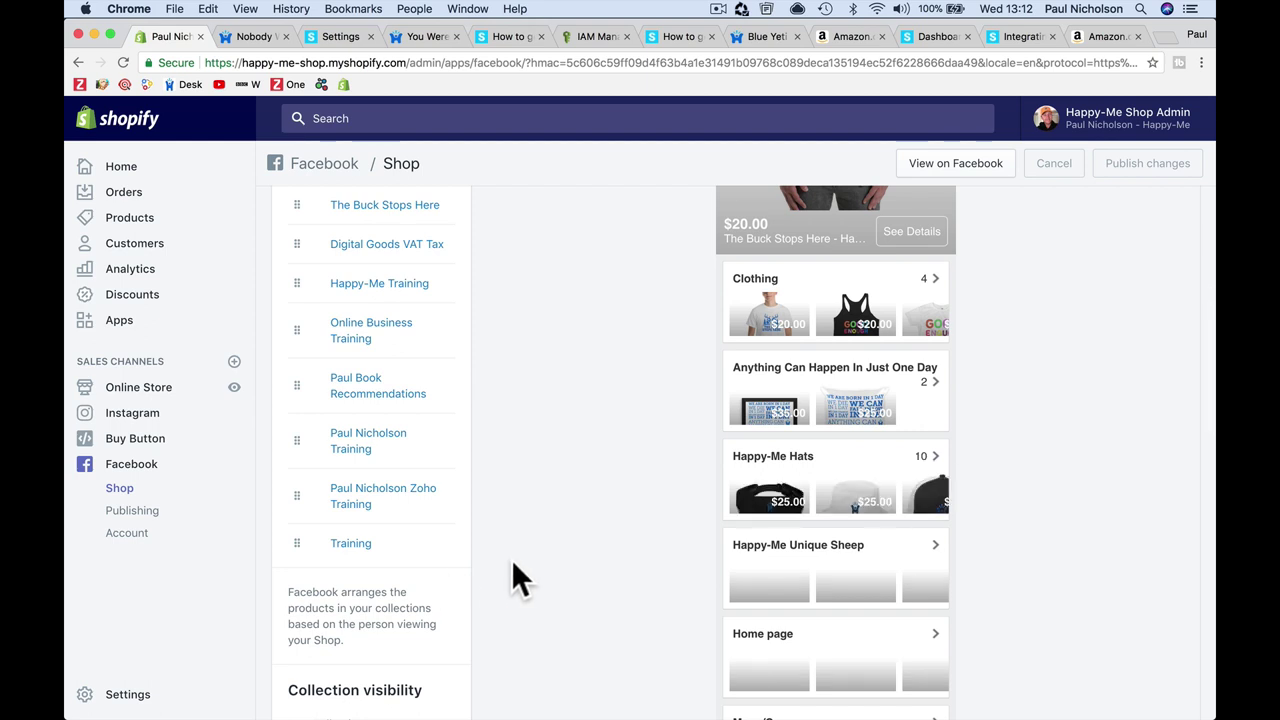
pyautogui.scroll(-10, 511, 559)
pyautogui.scroll(-2, 511, 559)
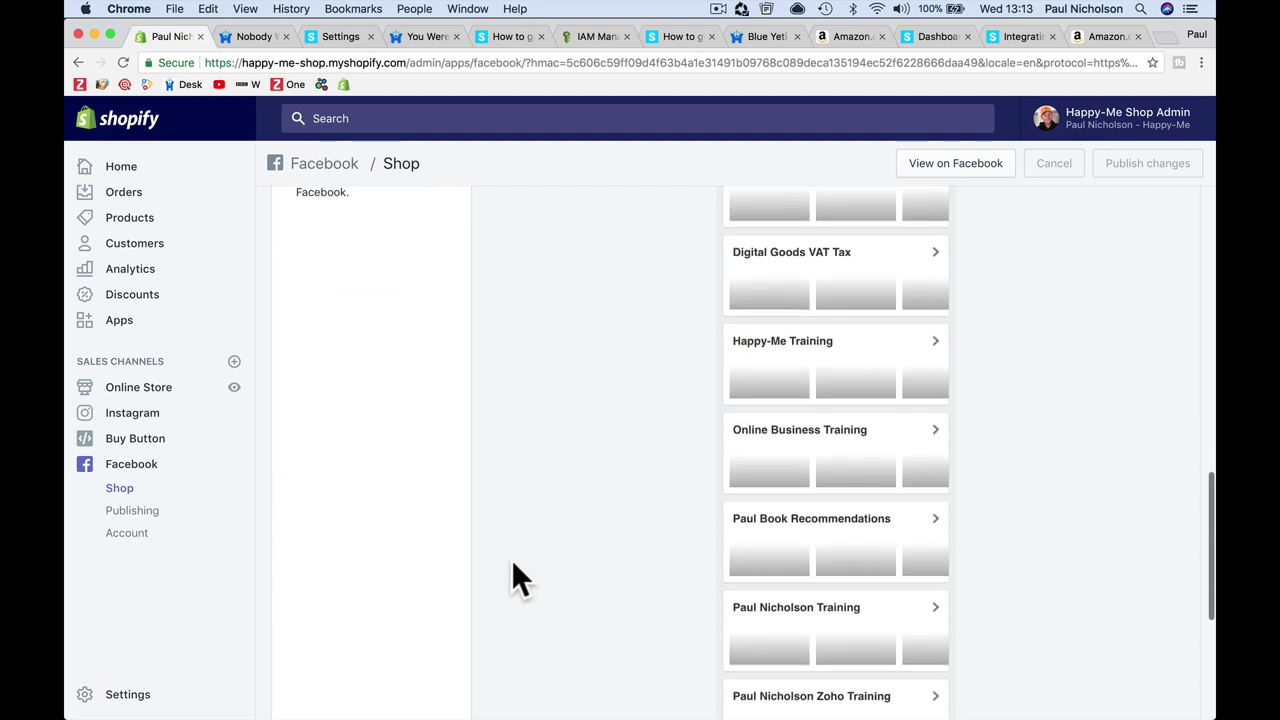
pyautogui.scroll(3, 359, 469)
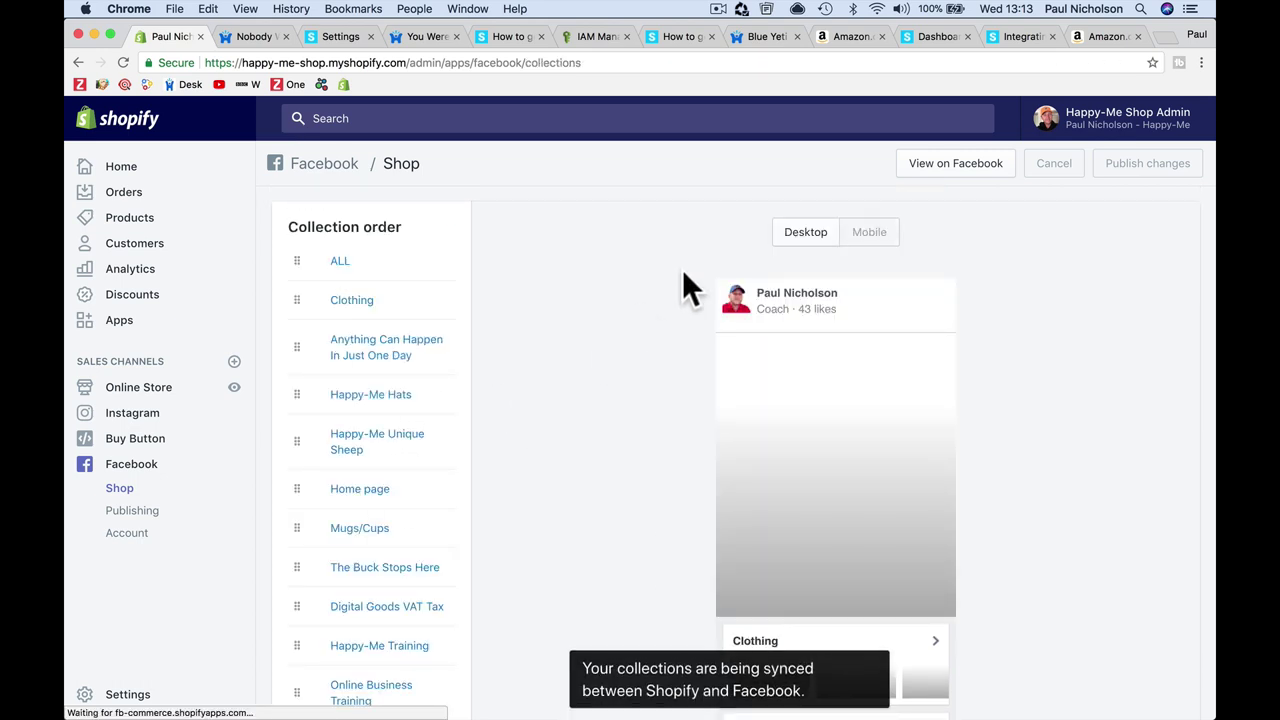
# View the shop on Facebook and look through its collections for the book recommendations
pyautogui.click(955, 163)
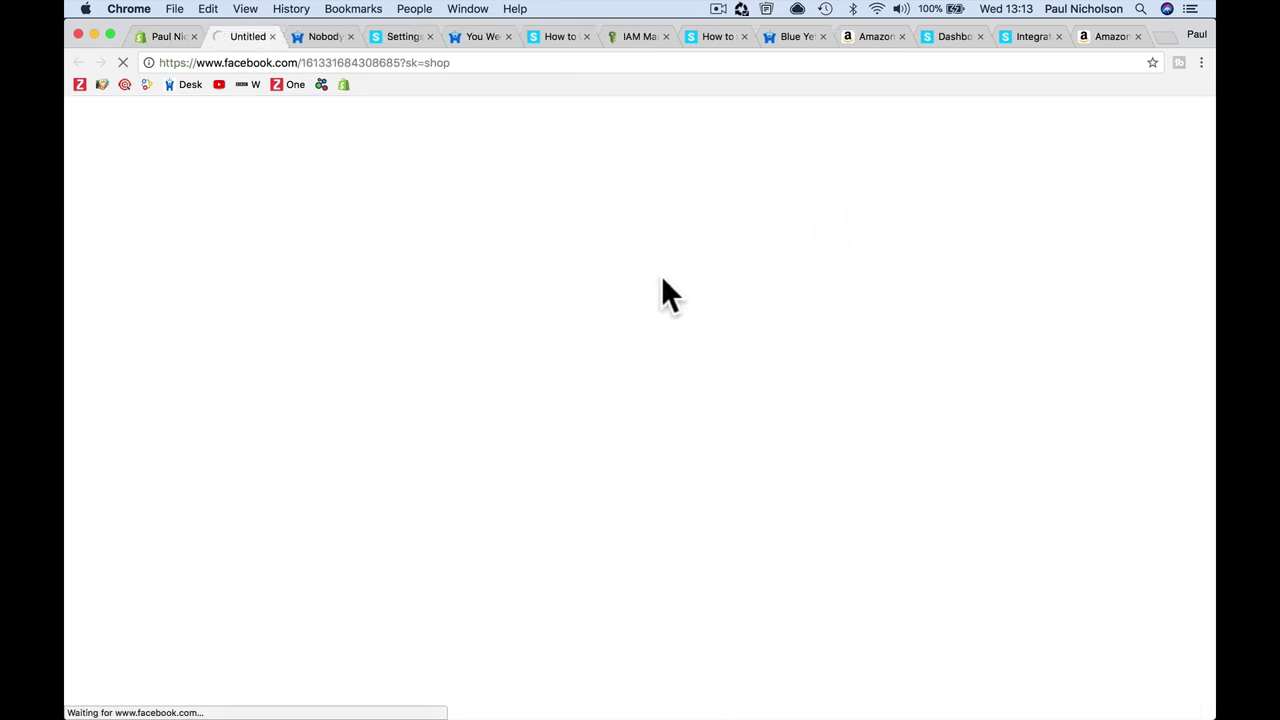
pyautogui.scroll(-5, 645, 455)
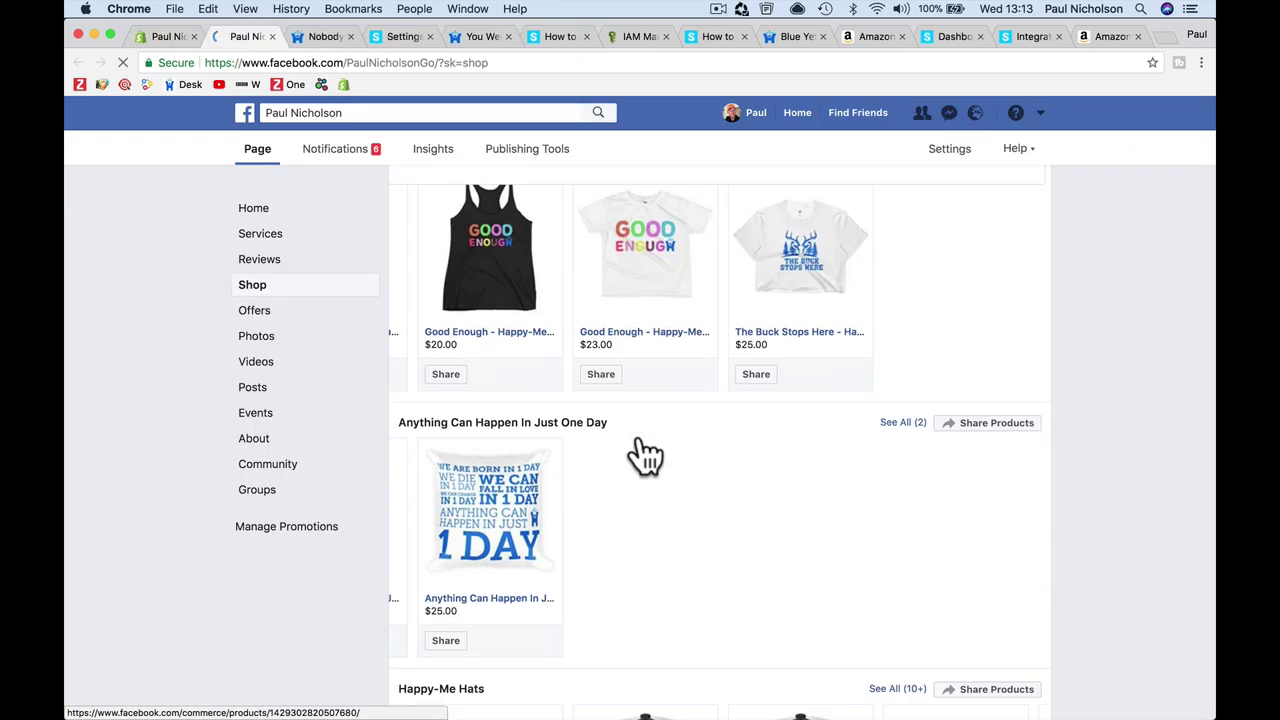
pyautogui.scroll(-6, 645, 455)
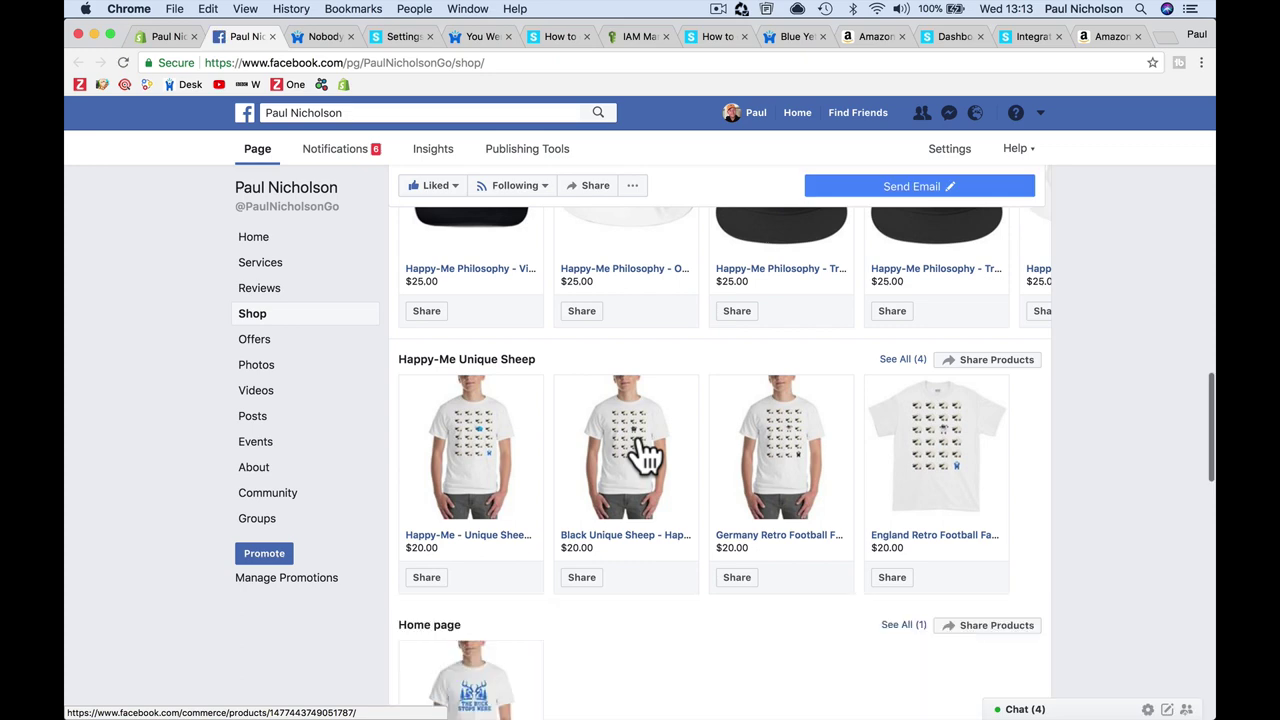
pyautogui.scroll(-15, 645, 455)
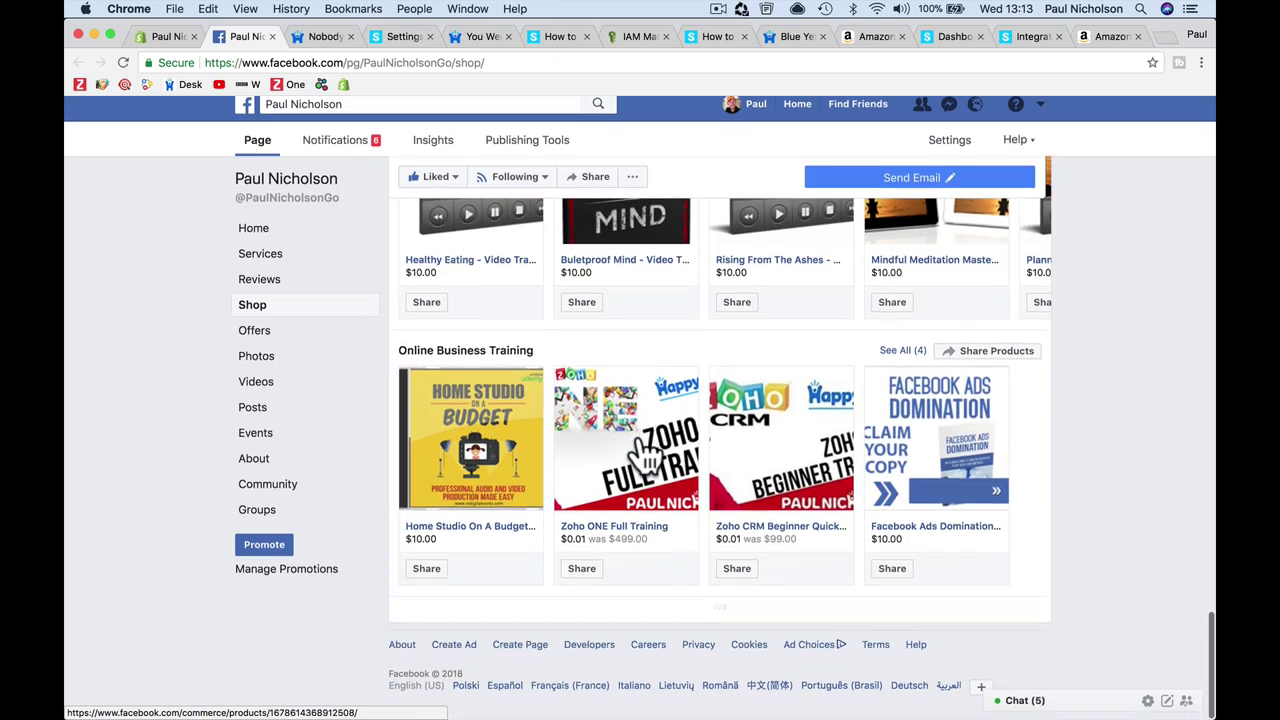
pyautogui.scroll(-5, 645, 455)
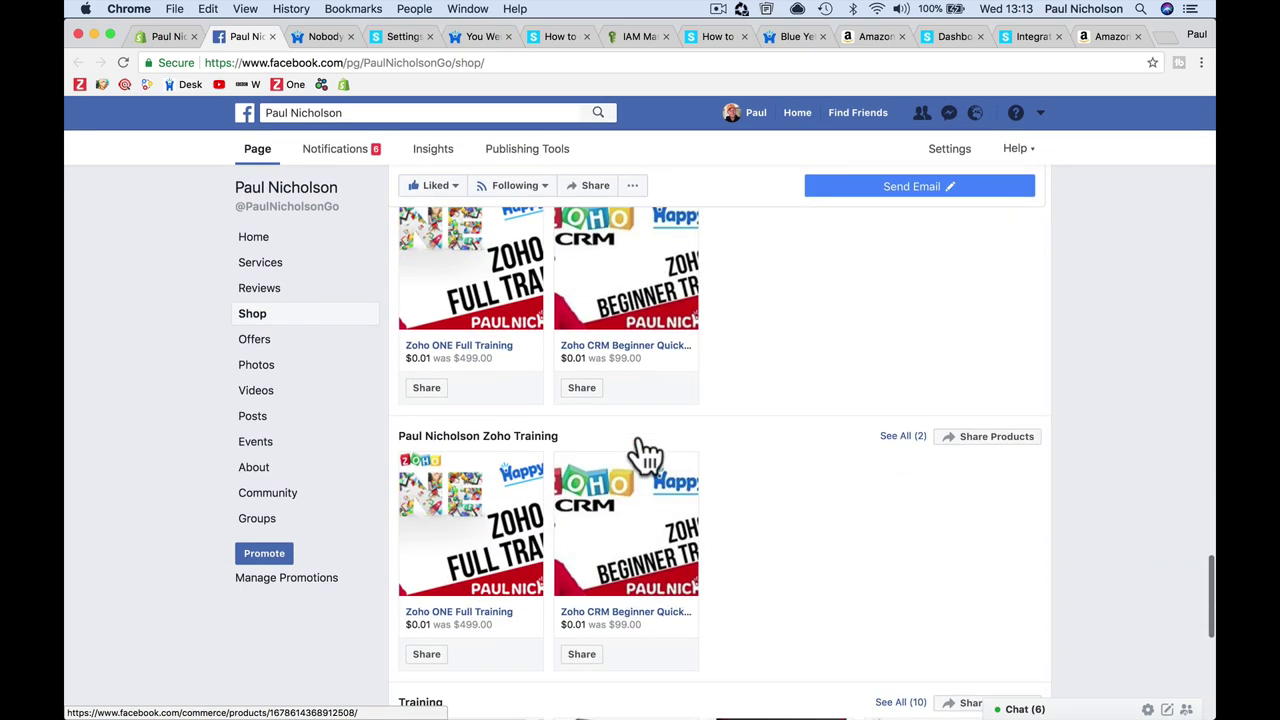
pyautogui.scroll(-10, 645, 455)
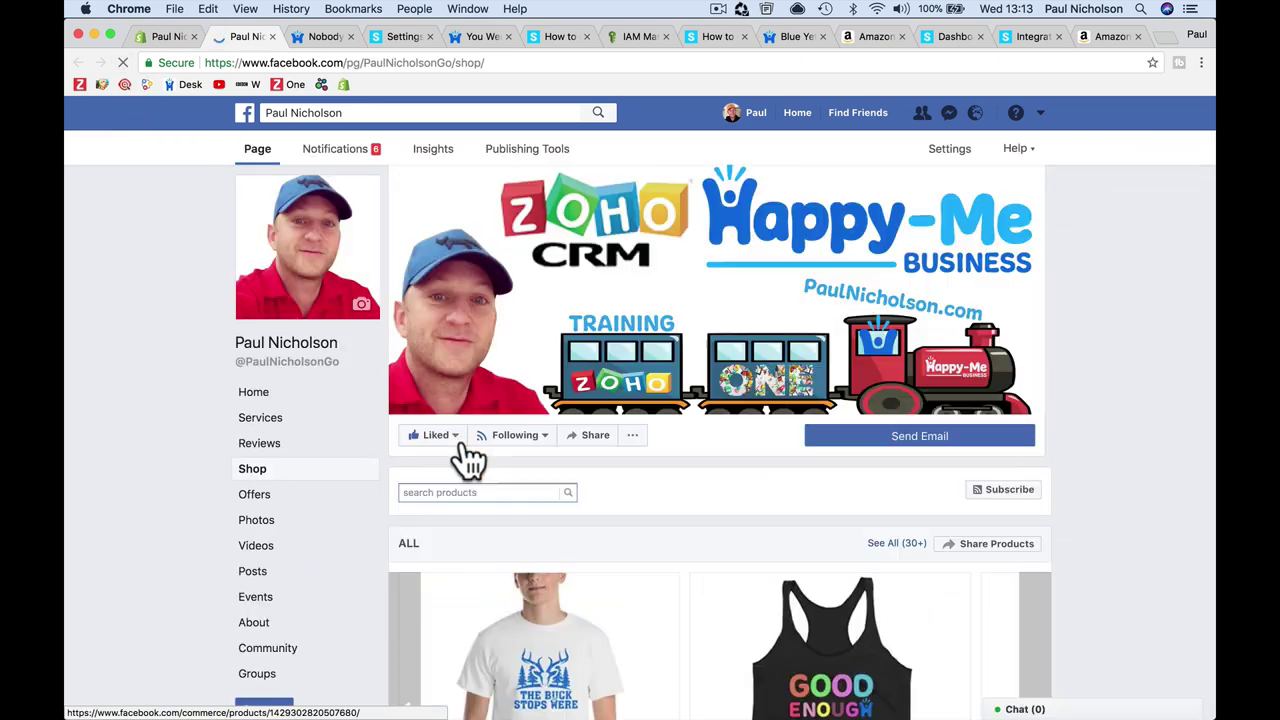
pyautogui.scroll(-20, 470, 458)
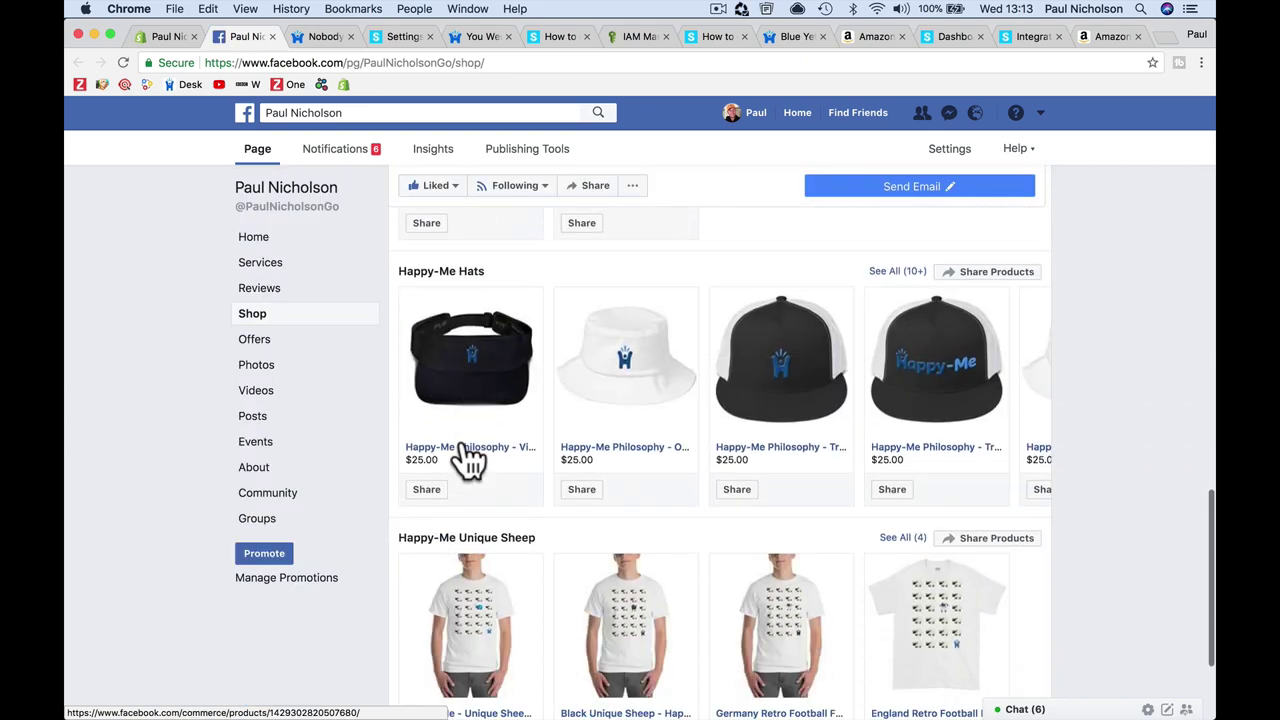
pyautogui.scroll(-20, 470, 460)
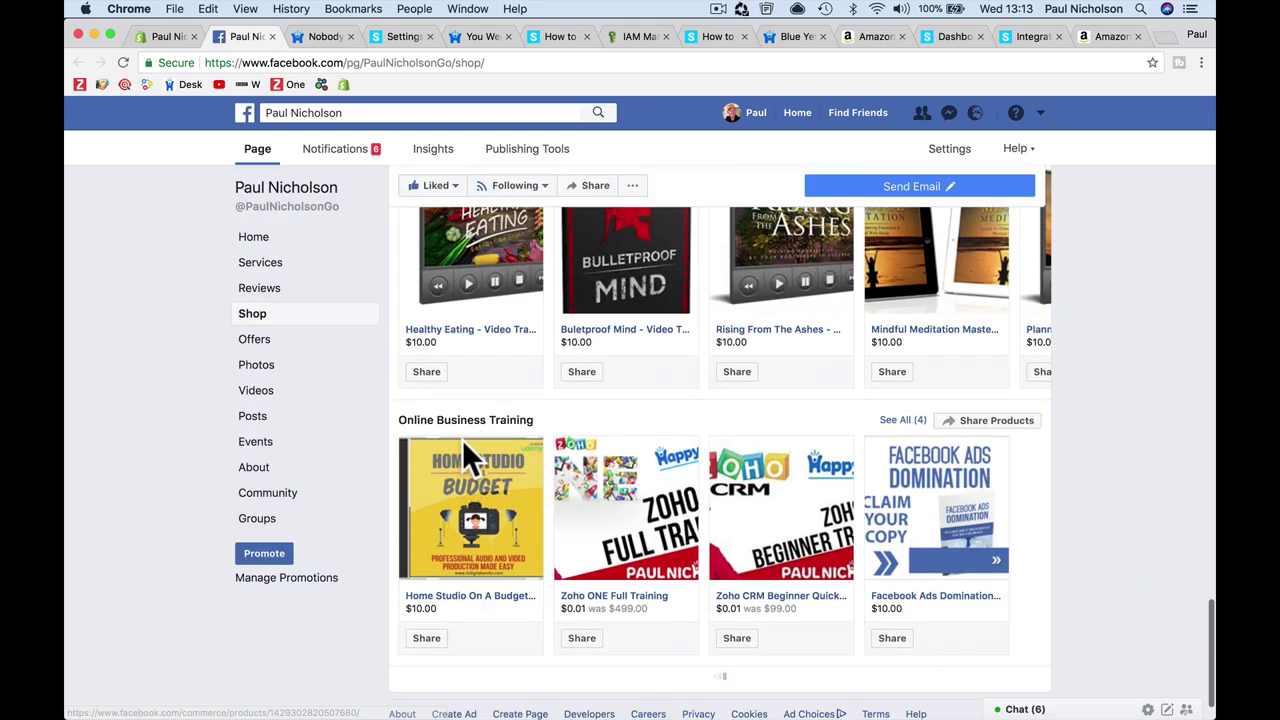
pyautogui.scroll(-5, 427, 295)
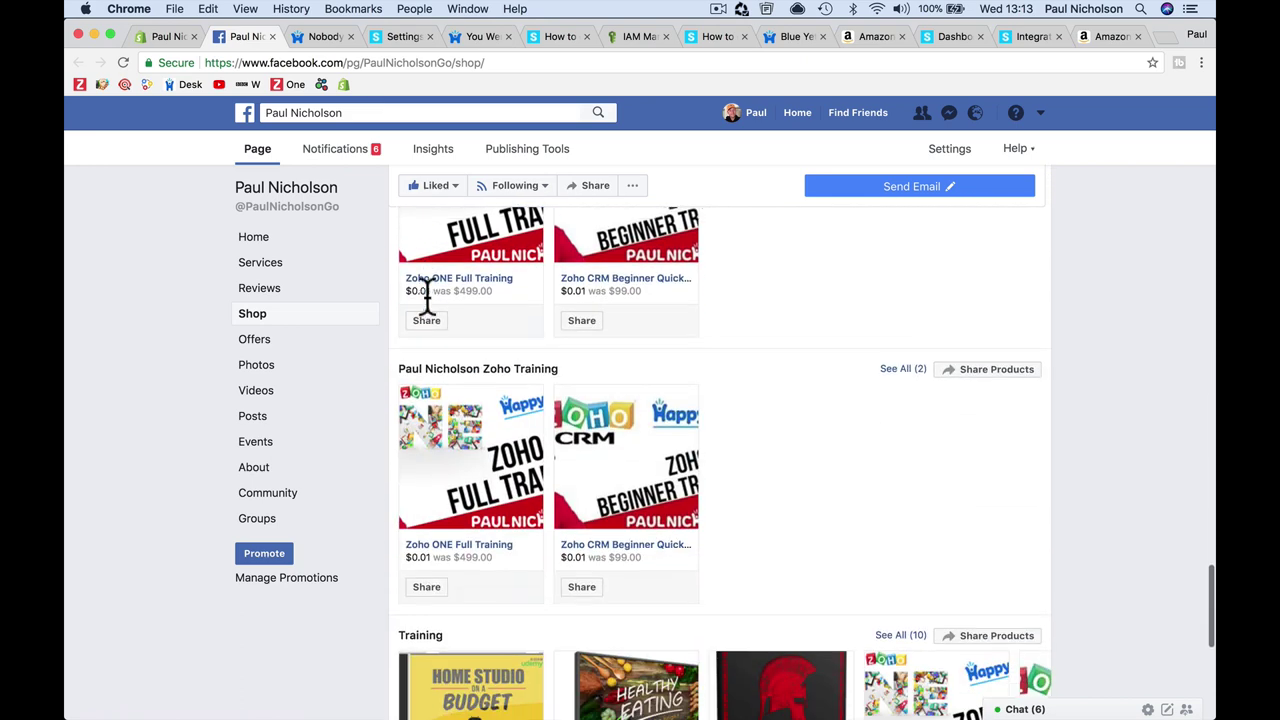
pyautogui.scroll(-5, 427, 295)
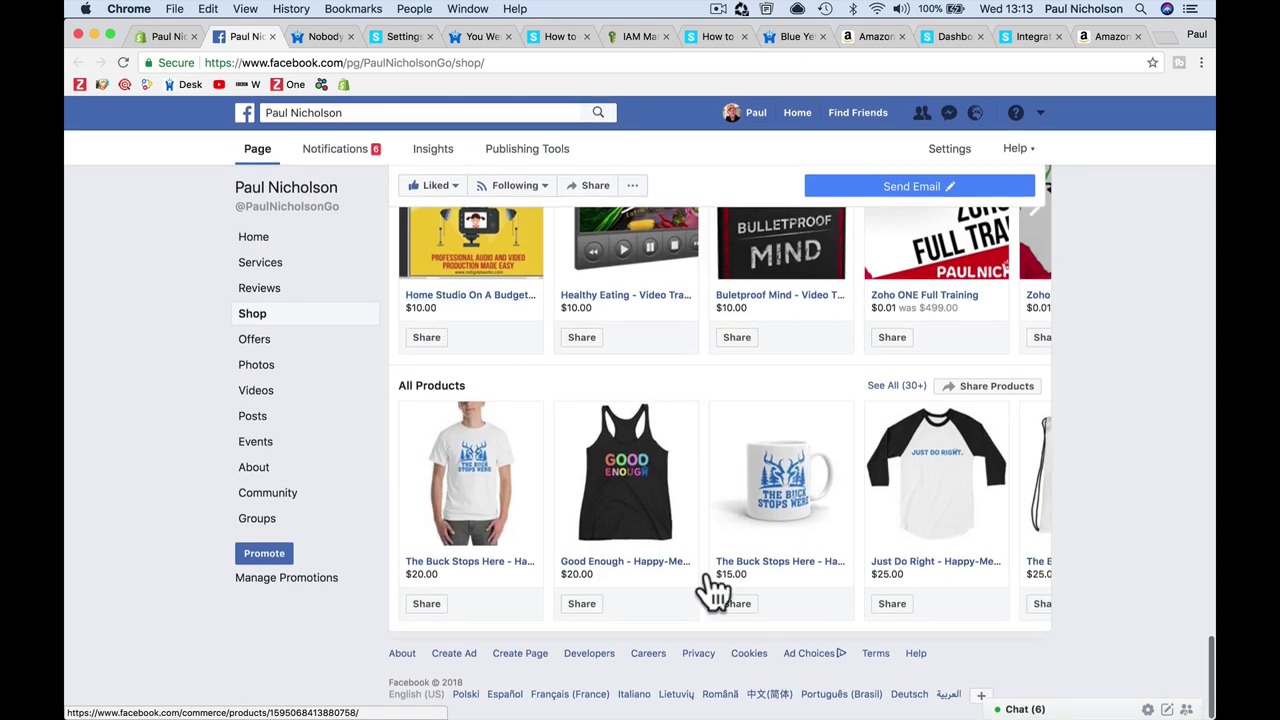
# Browse through the All Products row of the Facebook shop and search the shop's products for "yeti"
pyautogui.hscroll(10, 1033, 495)
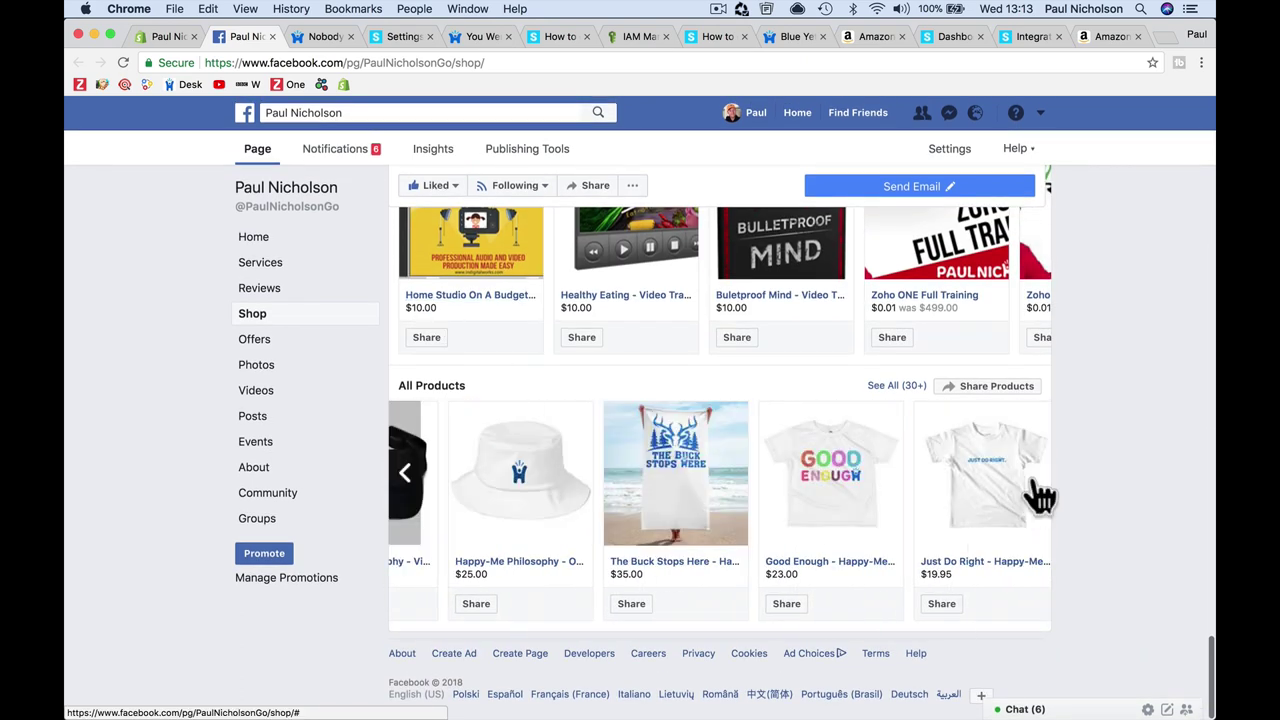
pyautogui.click(990, 485)
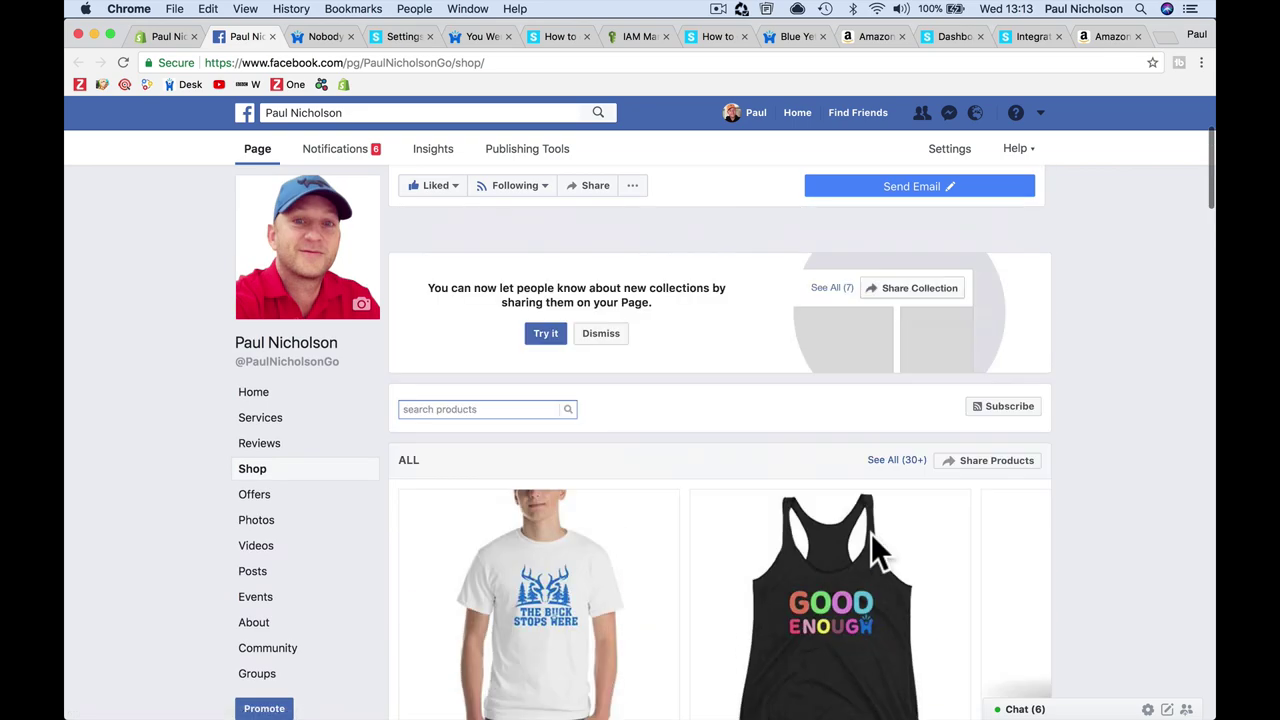
pyautogui.click(458, 423)
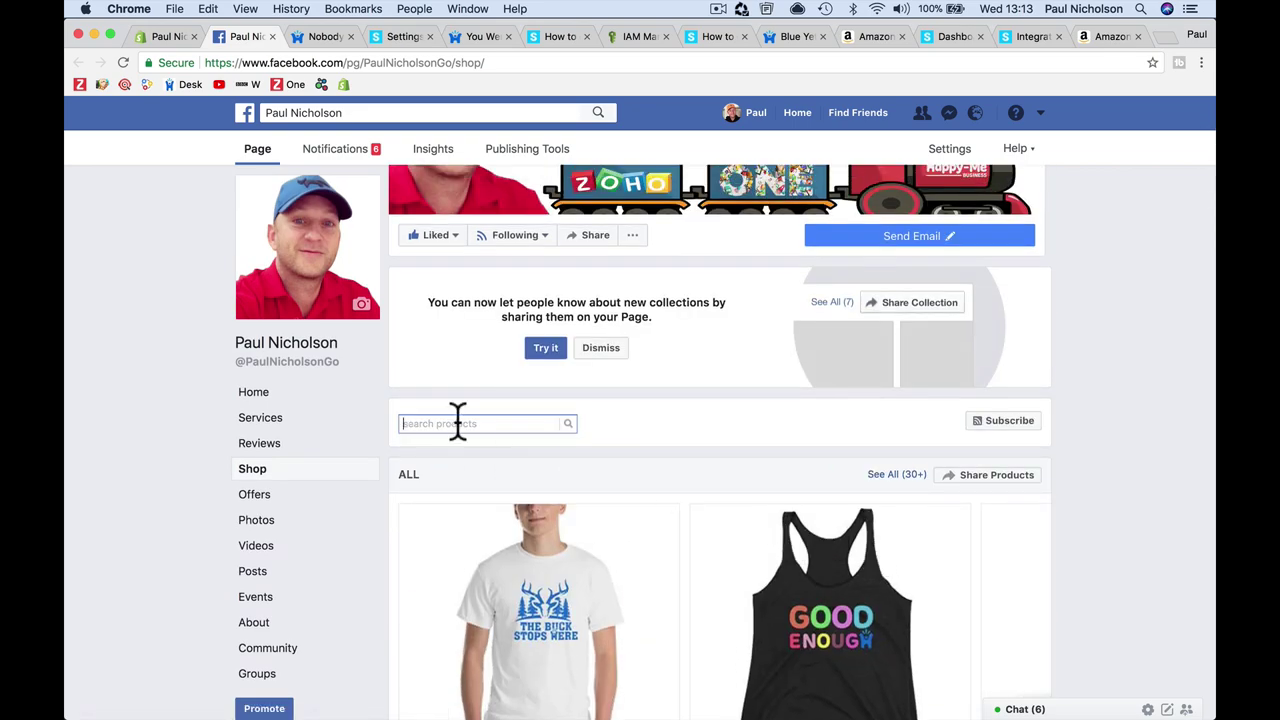
pyautogui.click(568, 424)
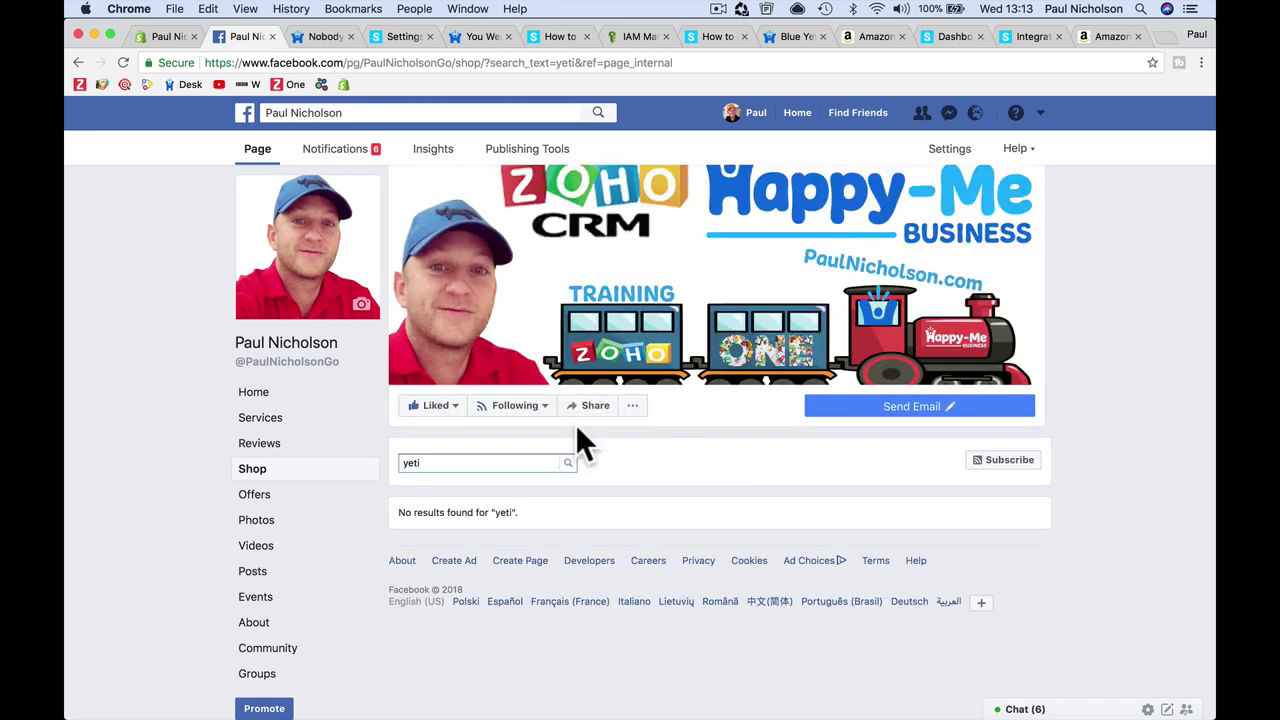
# Return to the Shopify admin and check the Facebook shop's collection order and preview for the book recommendations collection
pyautogui.click(169, 38)
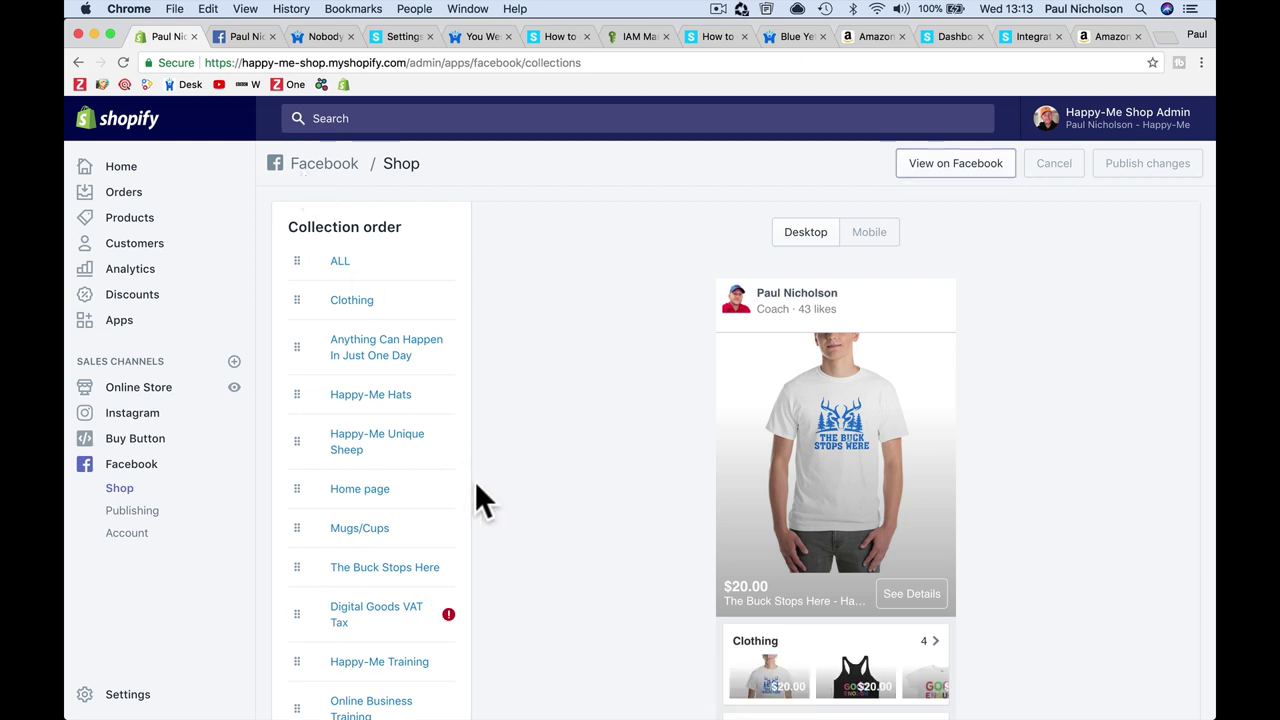
pyautogui.scroll(-10, 398, 578)
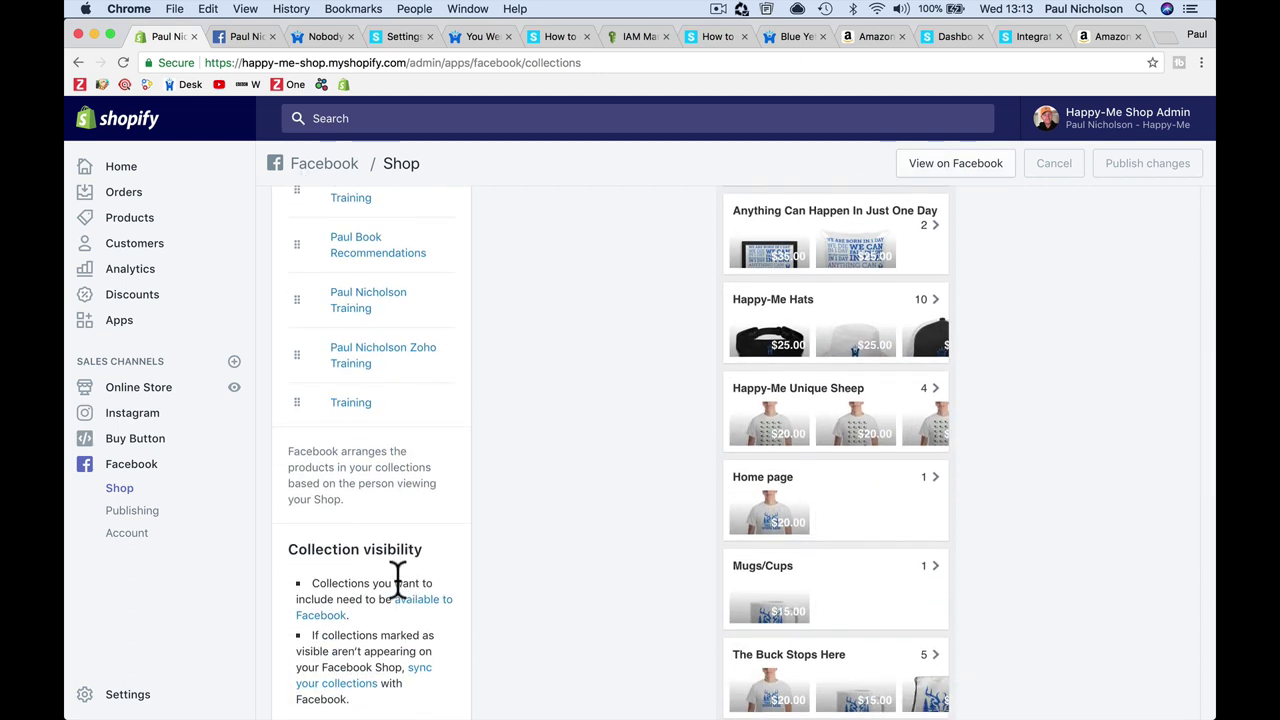
pyautogui.scroll(-11, 640, 680)
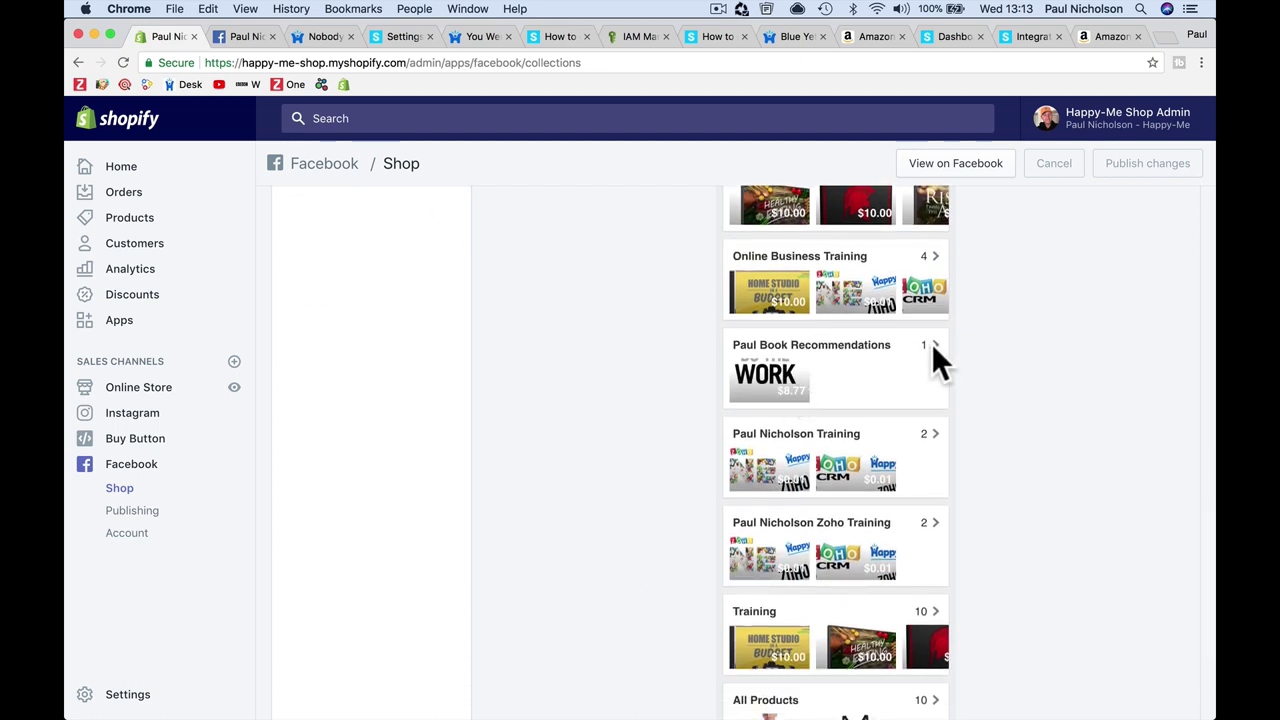
pyautogui.scroll(1, 539, 357)
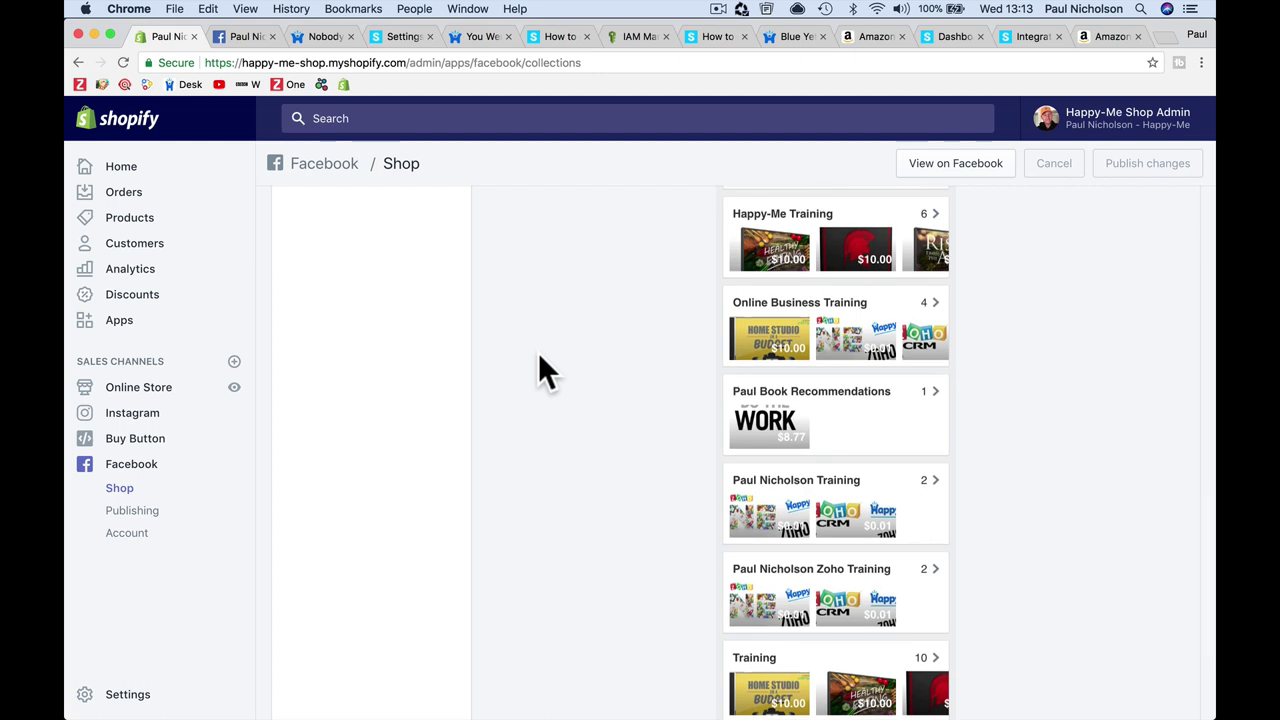
# Go back to the Facebook shop page, clear the "yeti" product search and find the book recommendations collection
pyautogui.click(238, 45)
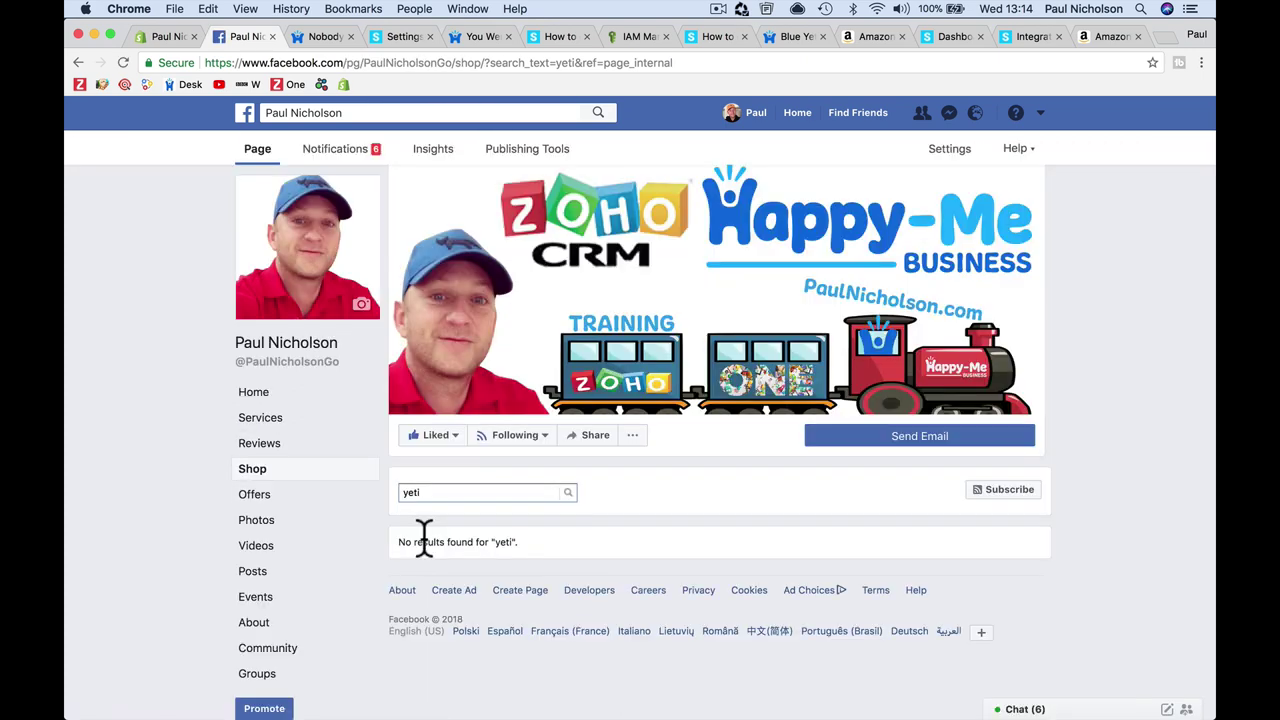
pyautogui.doubleClick(460, 492)
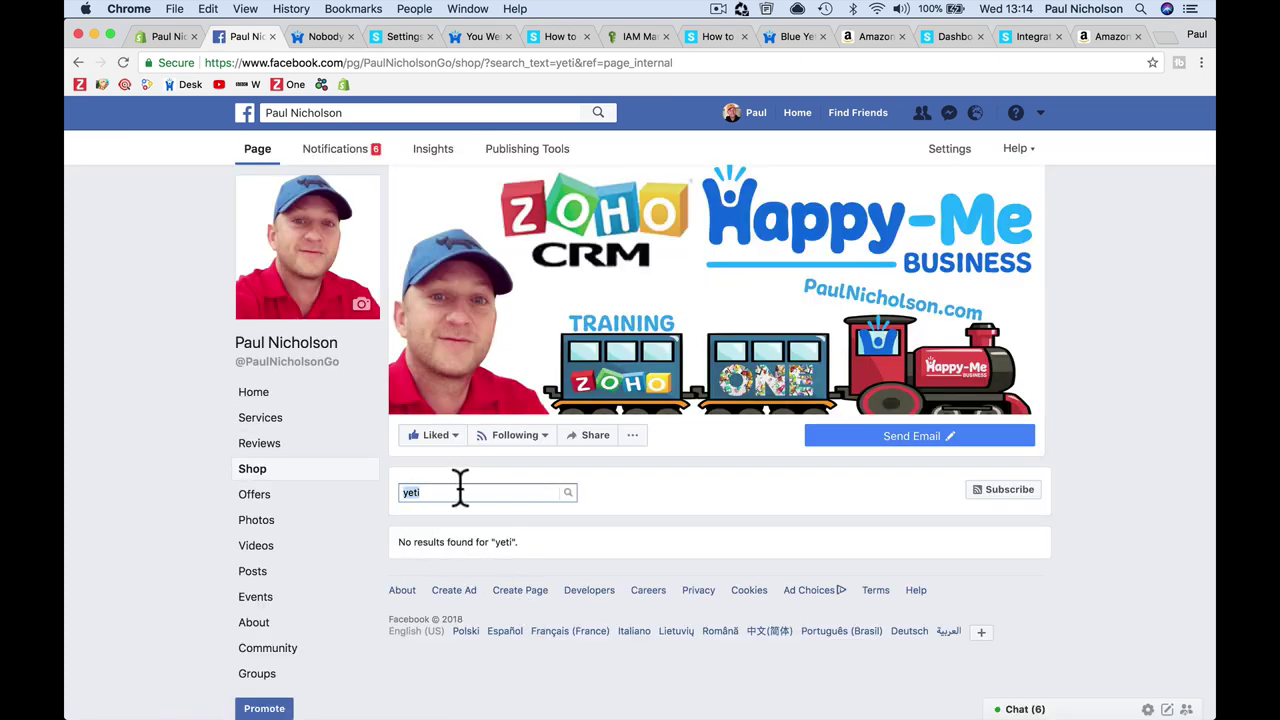
pyautogui.press('BackSpace')
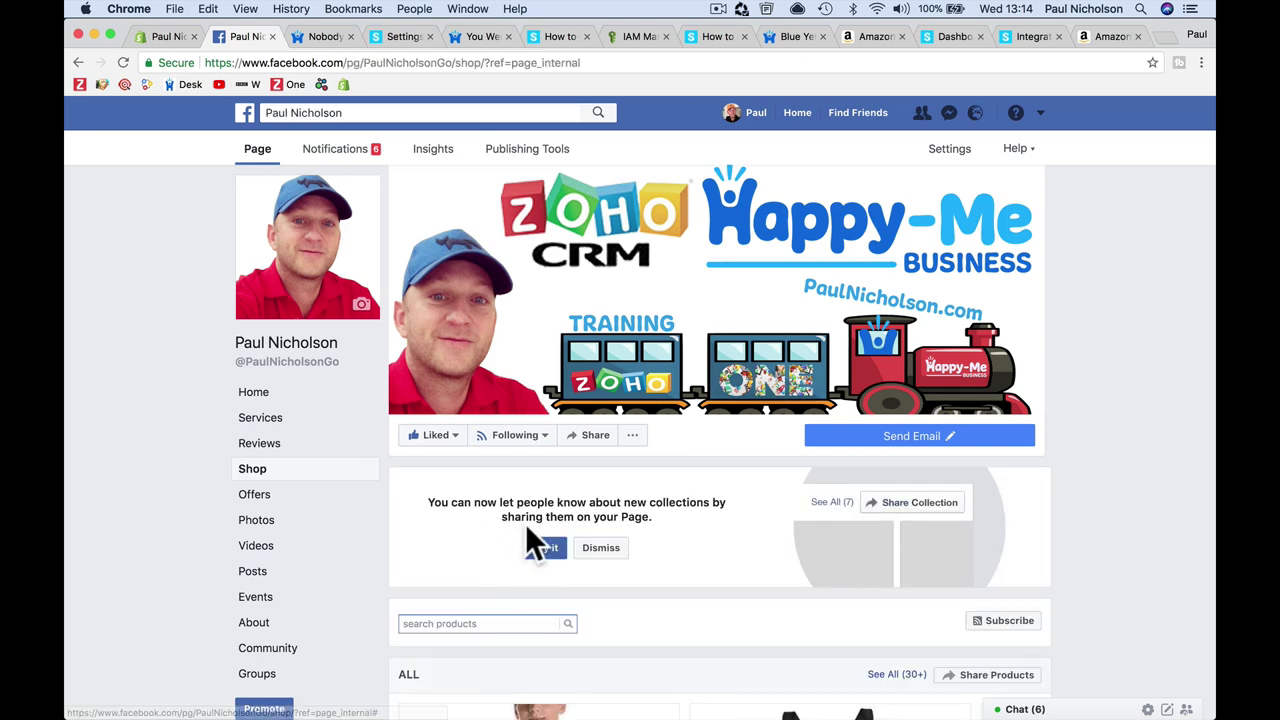
pyautogui.scroll(-15, 670, 515)
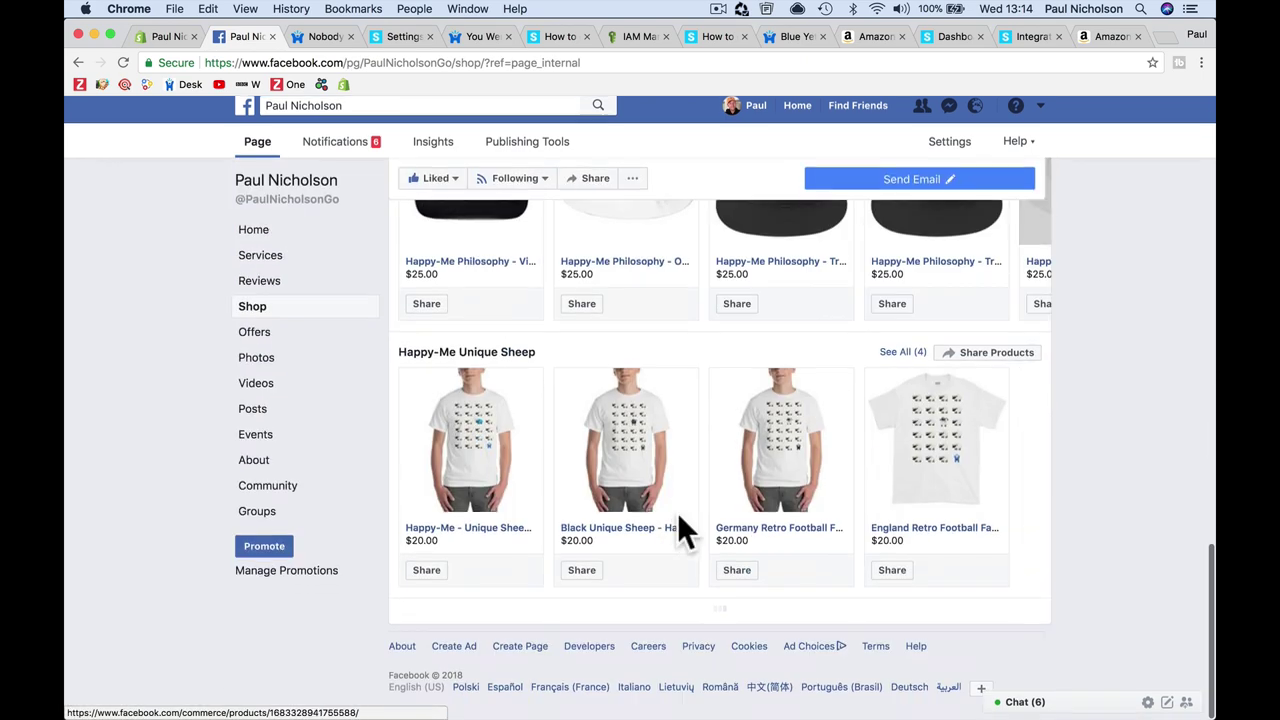
pyautogui.scroll(-15, 683, 533)
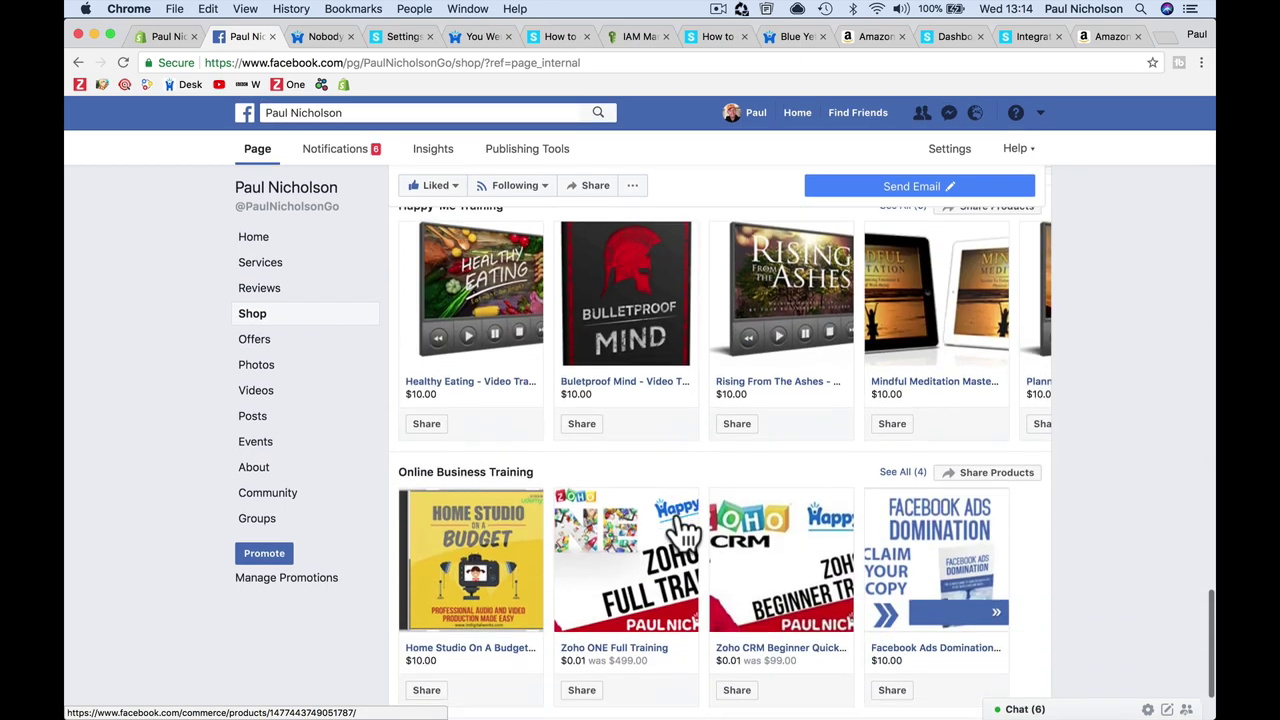
pyautogui.scroll(-5, 683, 533)
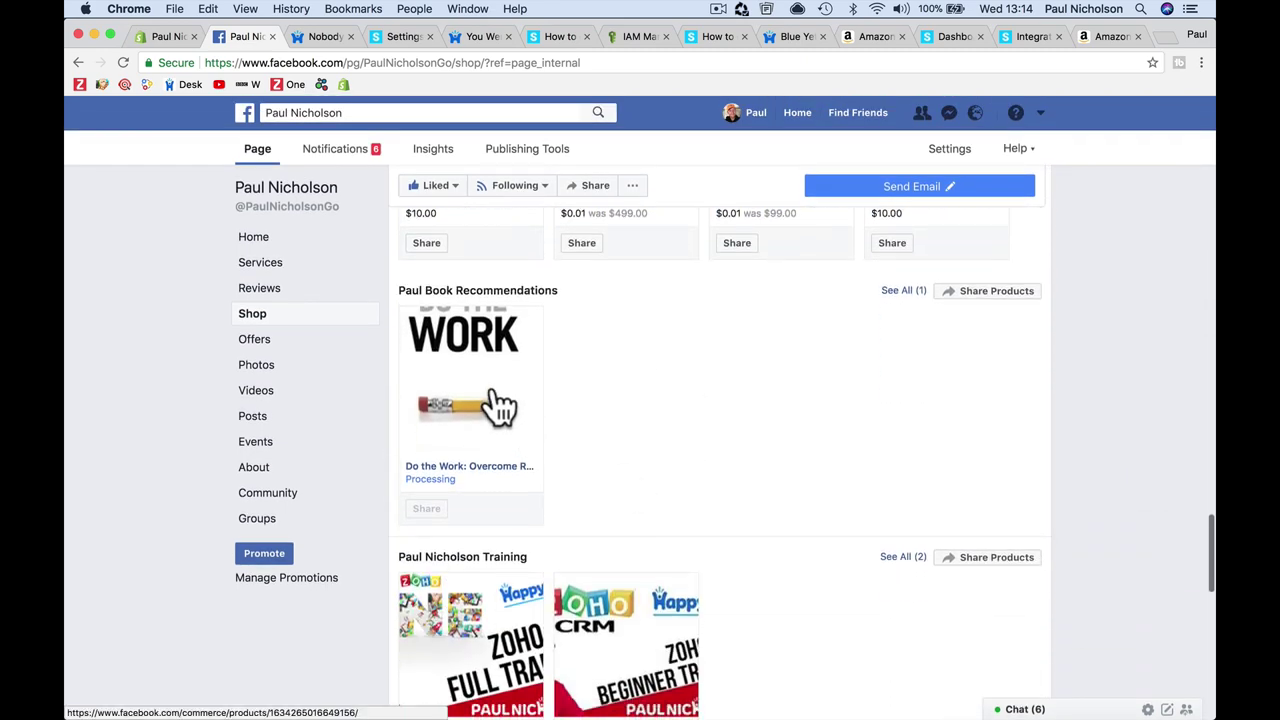
# Open the "Do the Work" book in the Facebook shop, review its product details and return to the Shopify admin
pyautogui.click(508, 405)
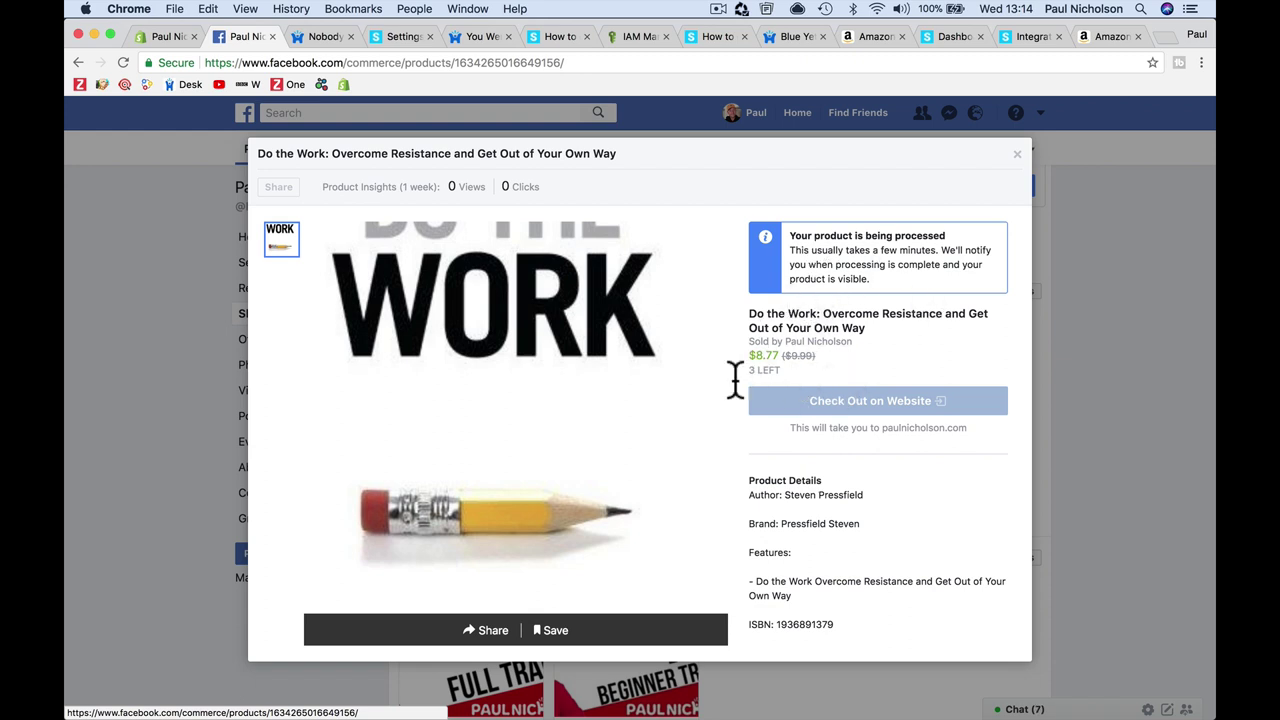
pyautogui.scroll(-3, 904, 539)
pyautogui.scroll(3, 904, 539)
pyautogui.click(178, 38)
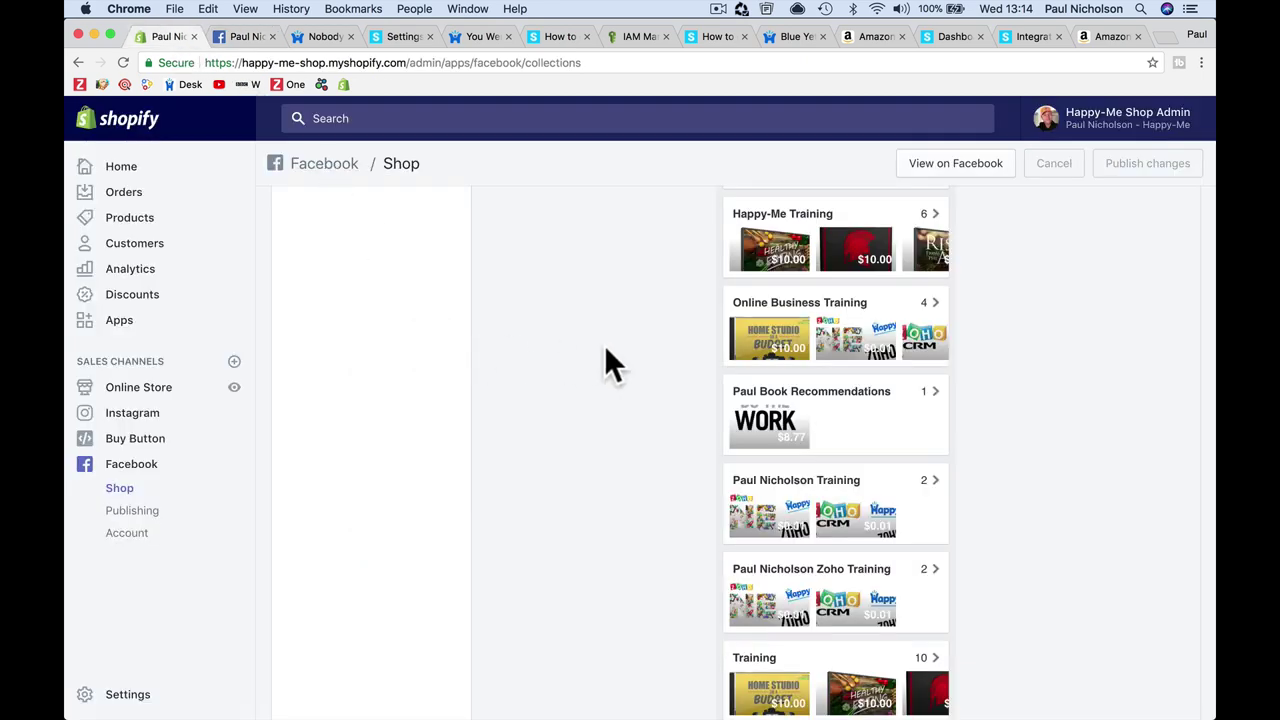